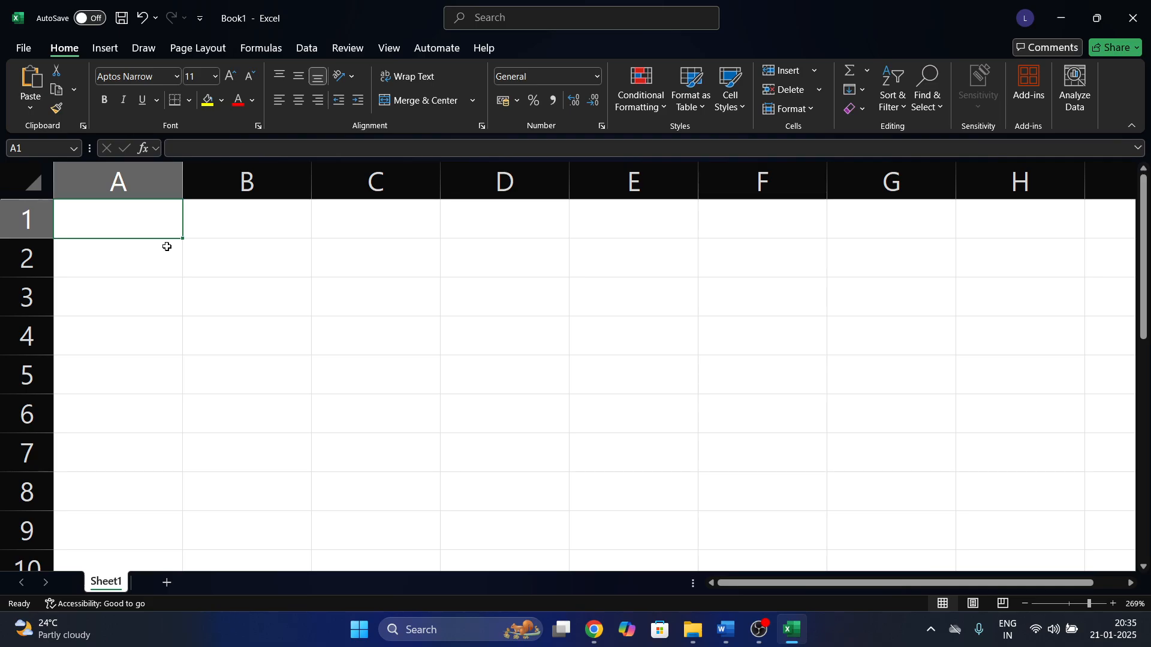
Select cells B2, A1:E6, E6 and C4 on the empty sheet.
left_click(309, 270)
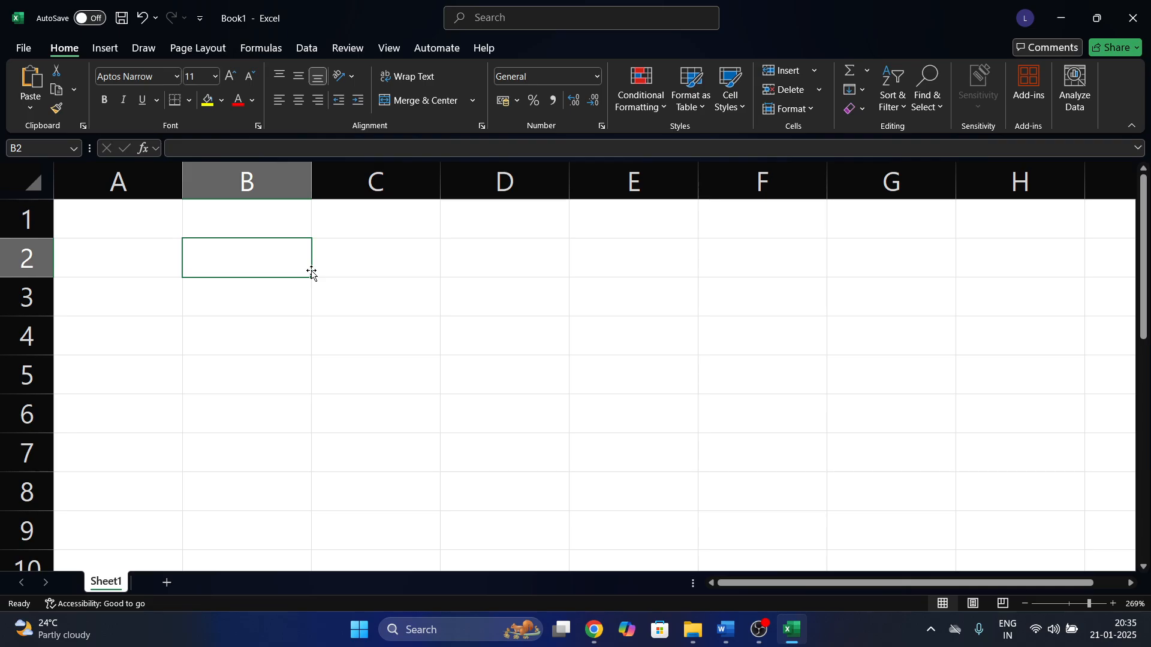
scroll(312, 273, "down", 4, "ctrl")
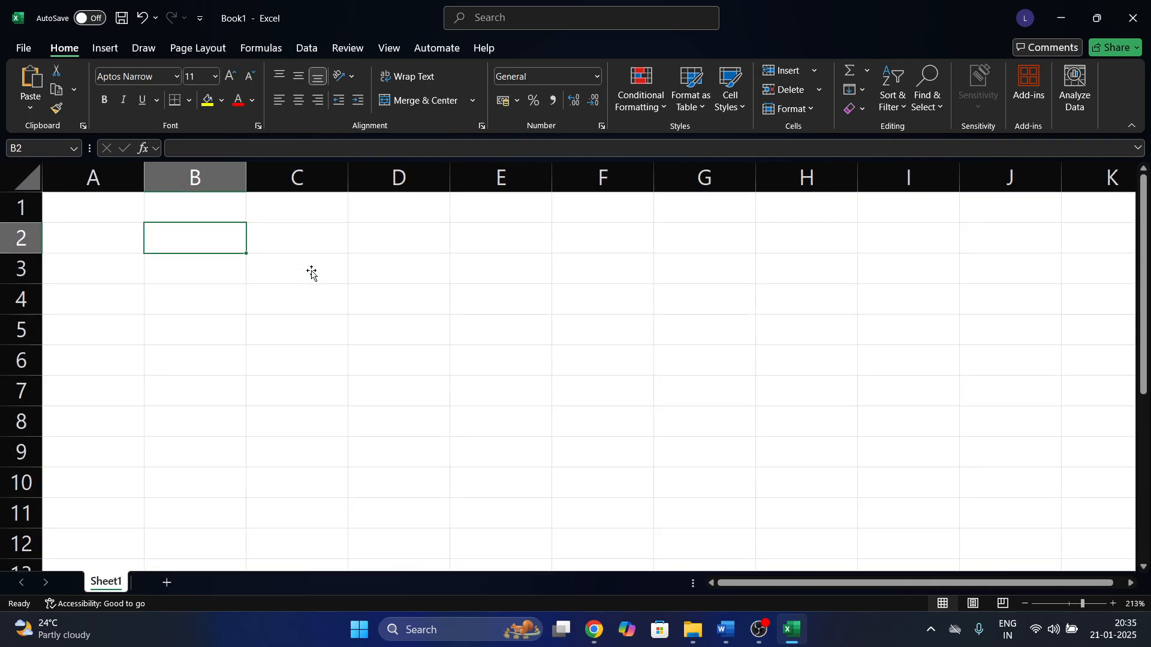
left_click_drag(116, 198, 534, 352)
left_click(535, 352)
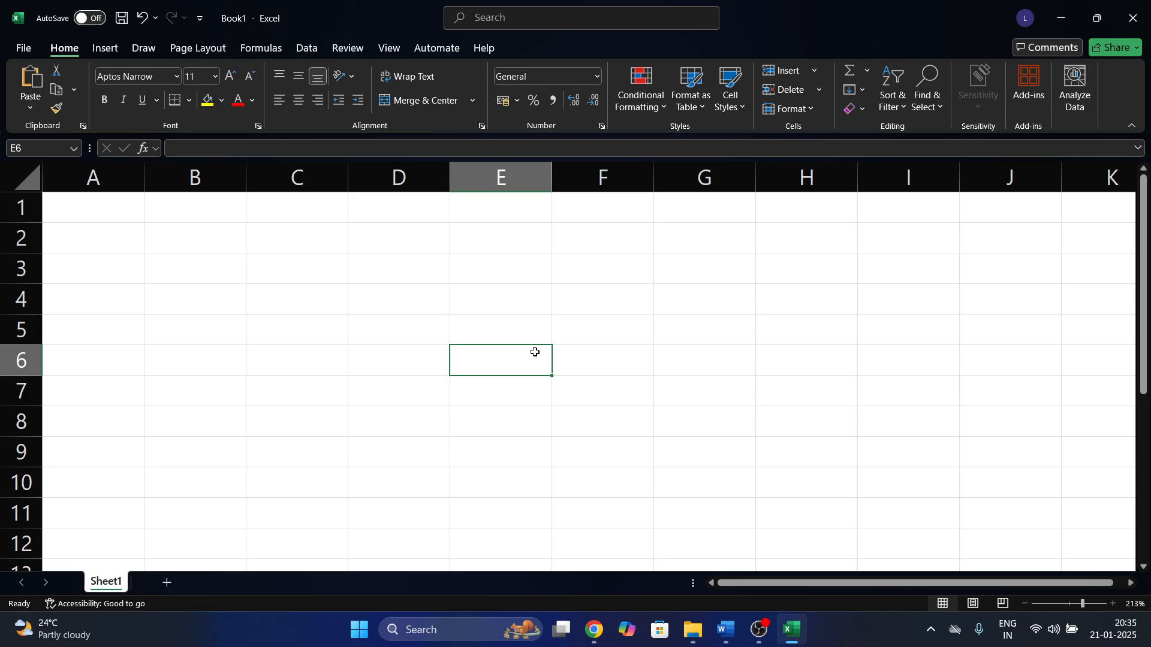
left_click(266, 309)
left_click(182, 247)
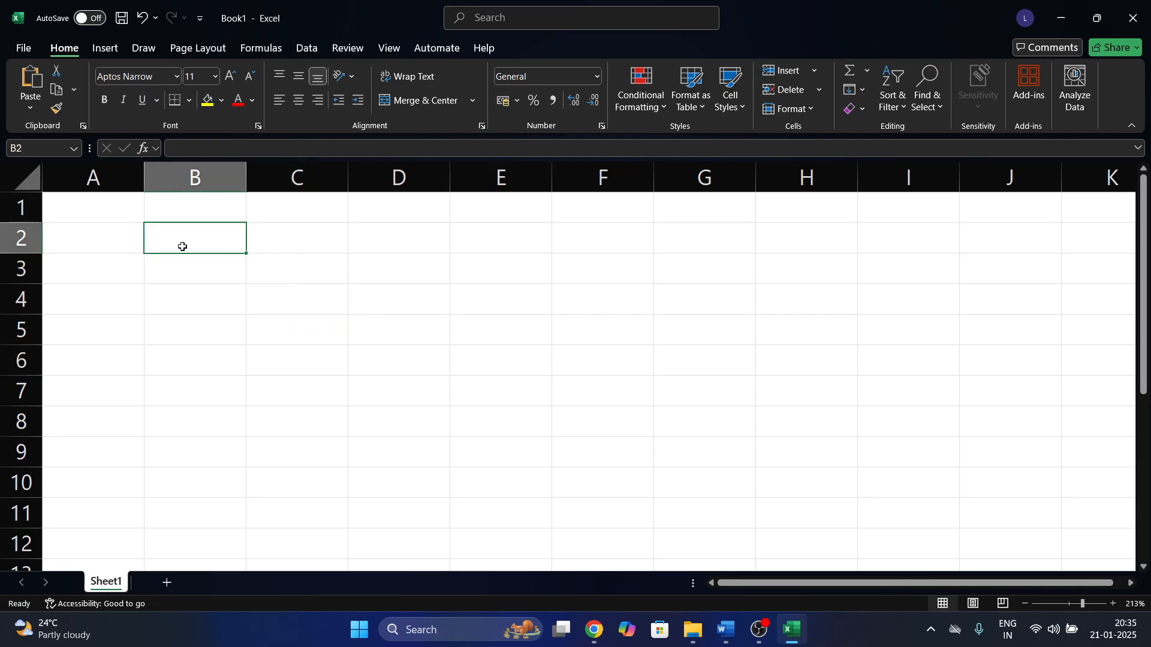
Browse the Insert, Page Layout, Formulas, Data, Review, View and Automate tabs.
left_click(106, 47)
left_click(198, 48)
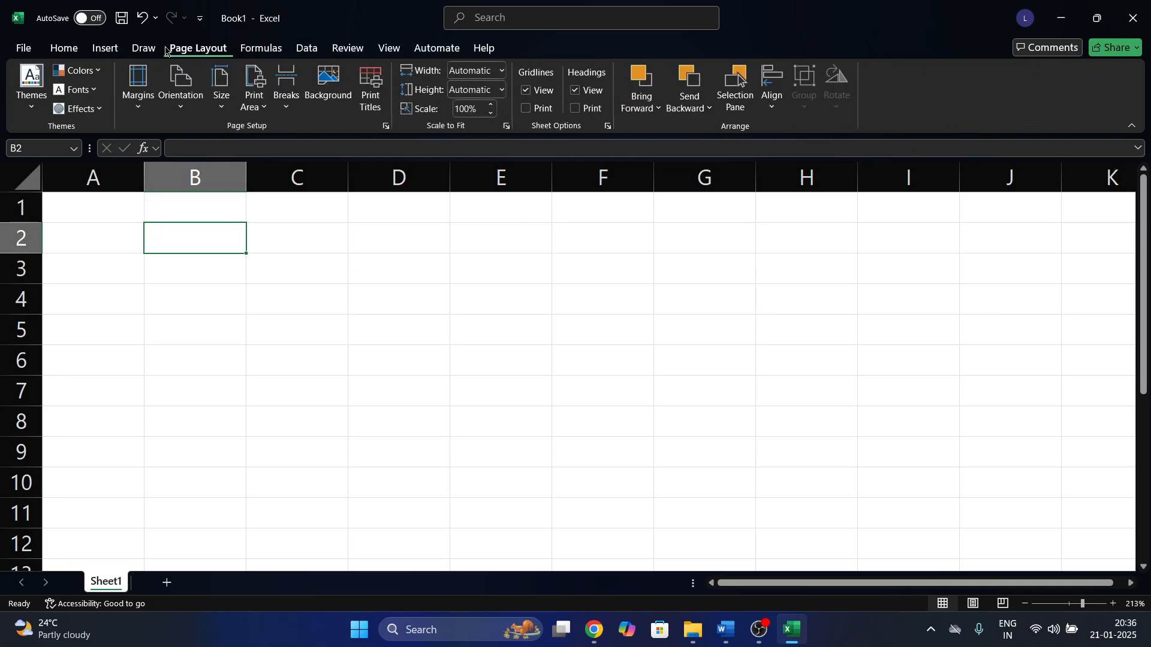
left_click(260, 48)
left_click(306, 48)
left_click(348, 47)
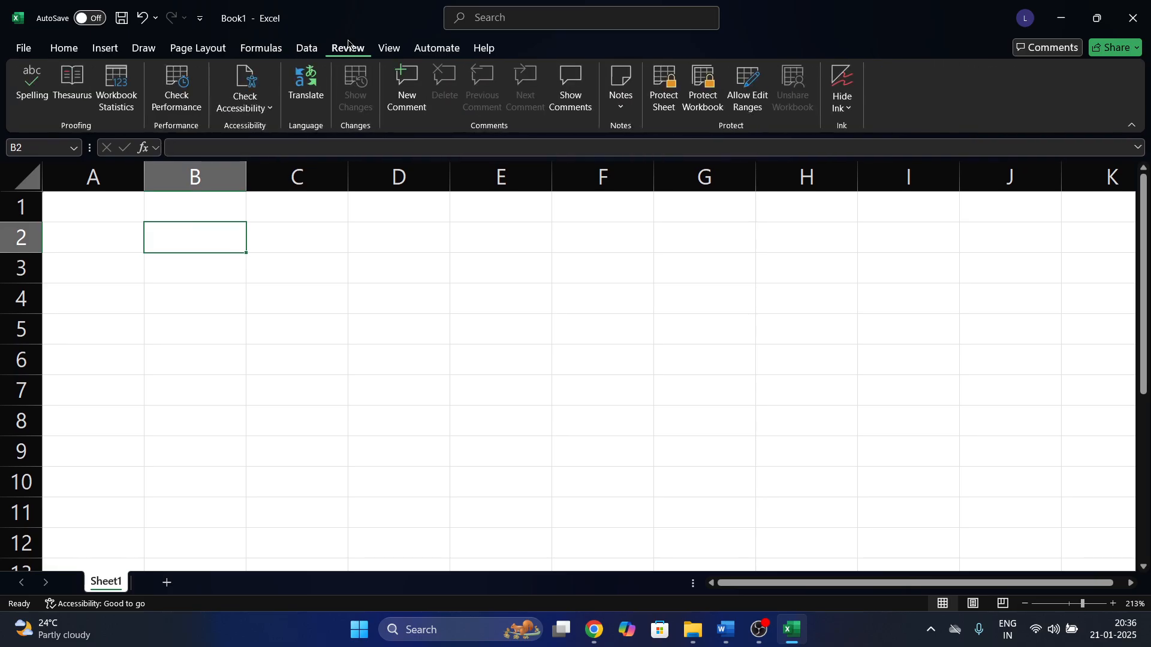
left_click(389, 48)
left_click(438, 48)
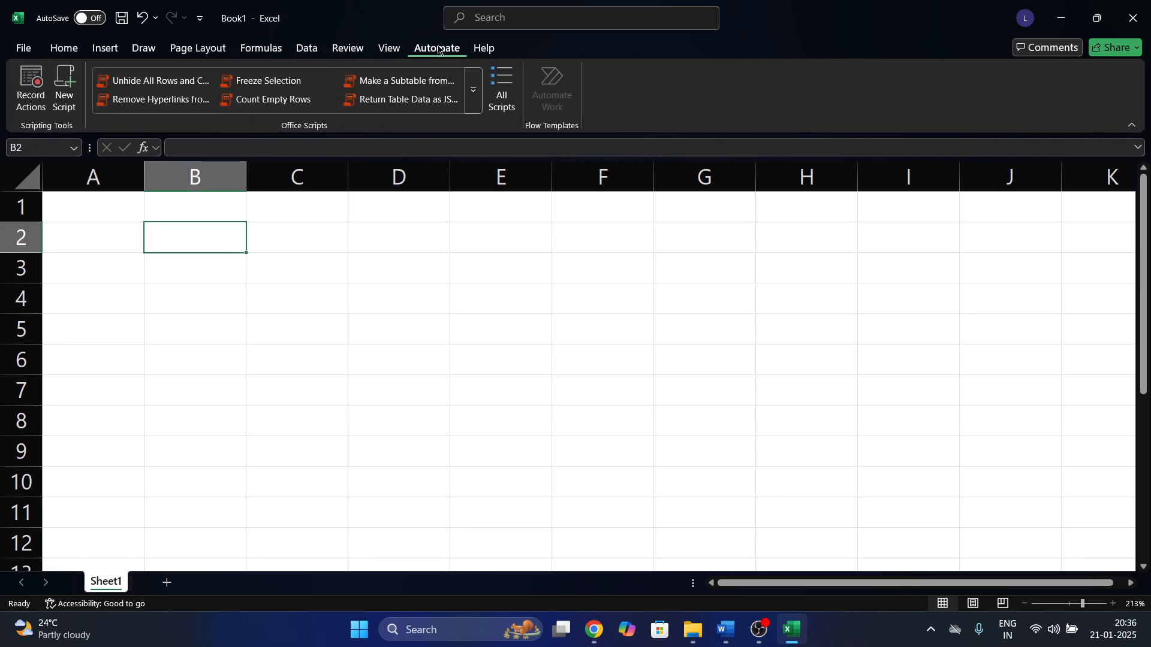
left_click(387, 51)
left_click(351, 52)
left_click(310, 57)
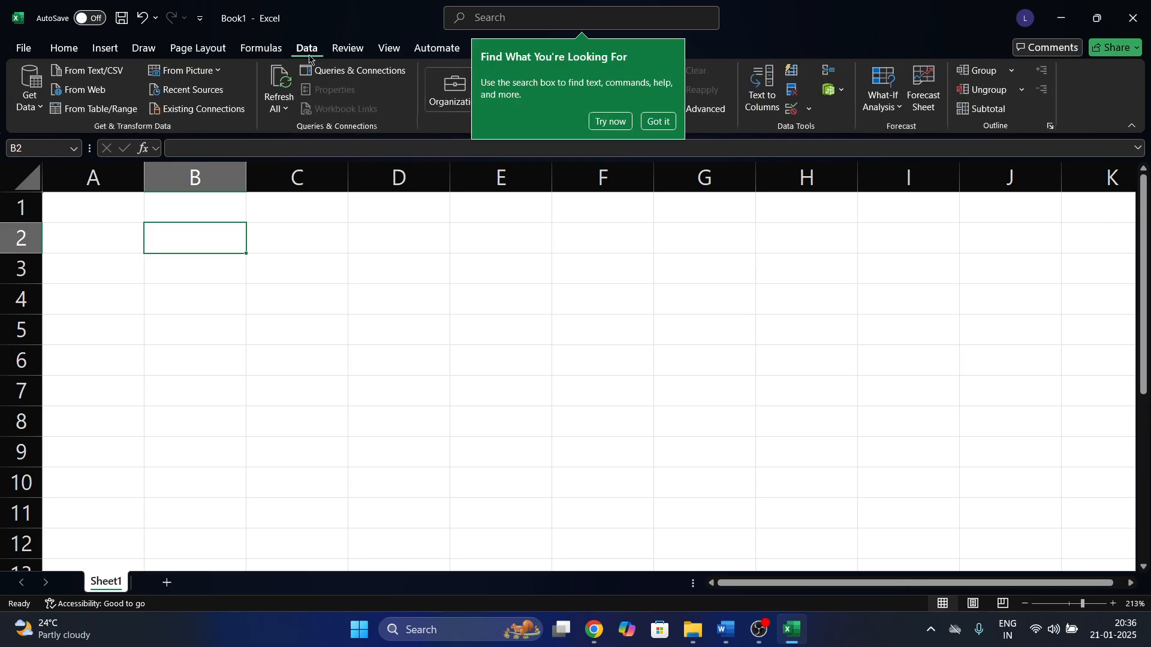
Dismiss the search tip and revisit the Formulas, Page Layout and Draw tabs.
left_click(673, 126)
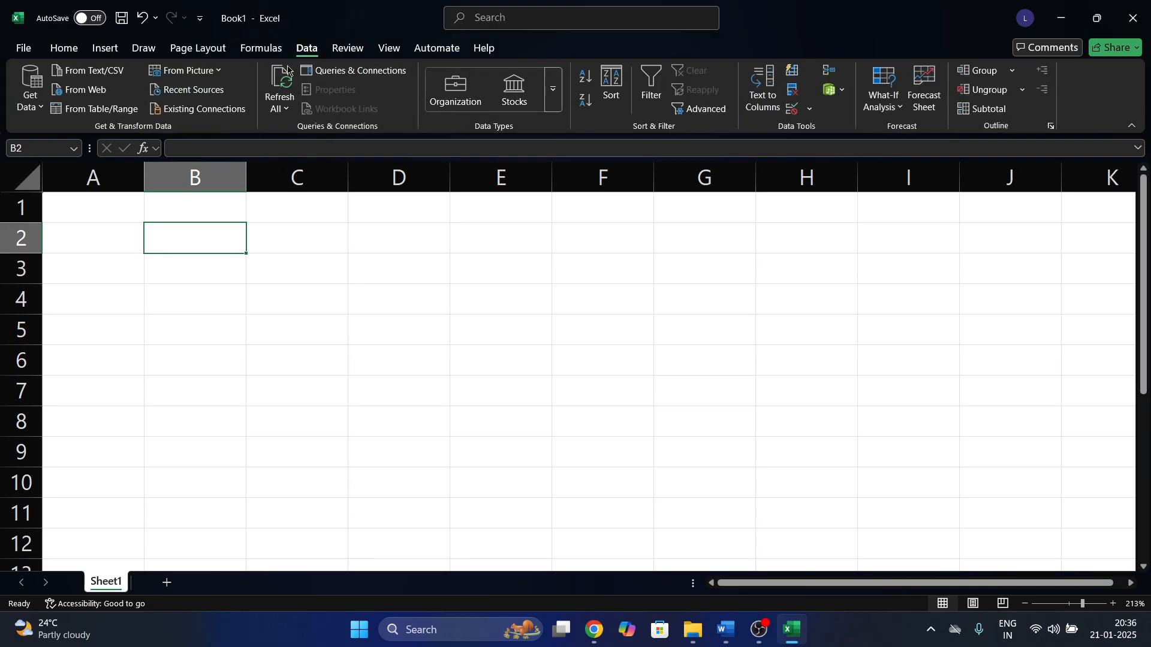
left_click(261, 49)
left_click(203, 52)
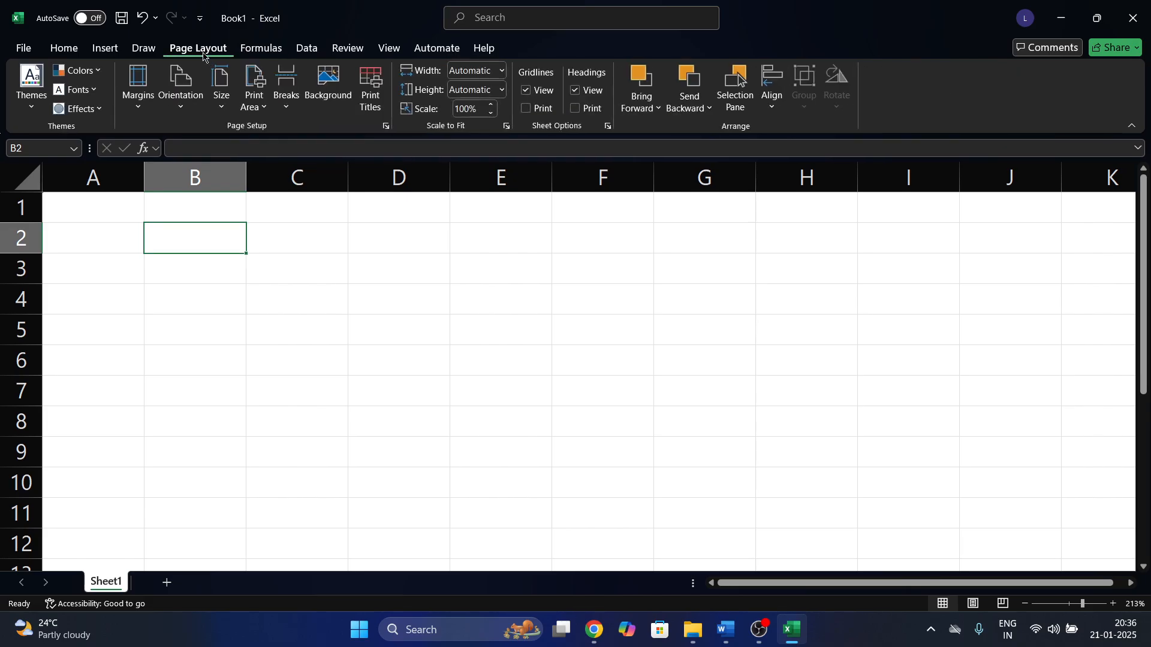
left_click(153, 55)
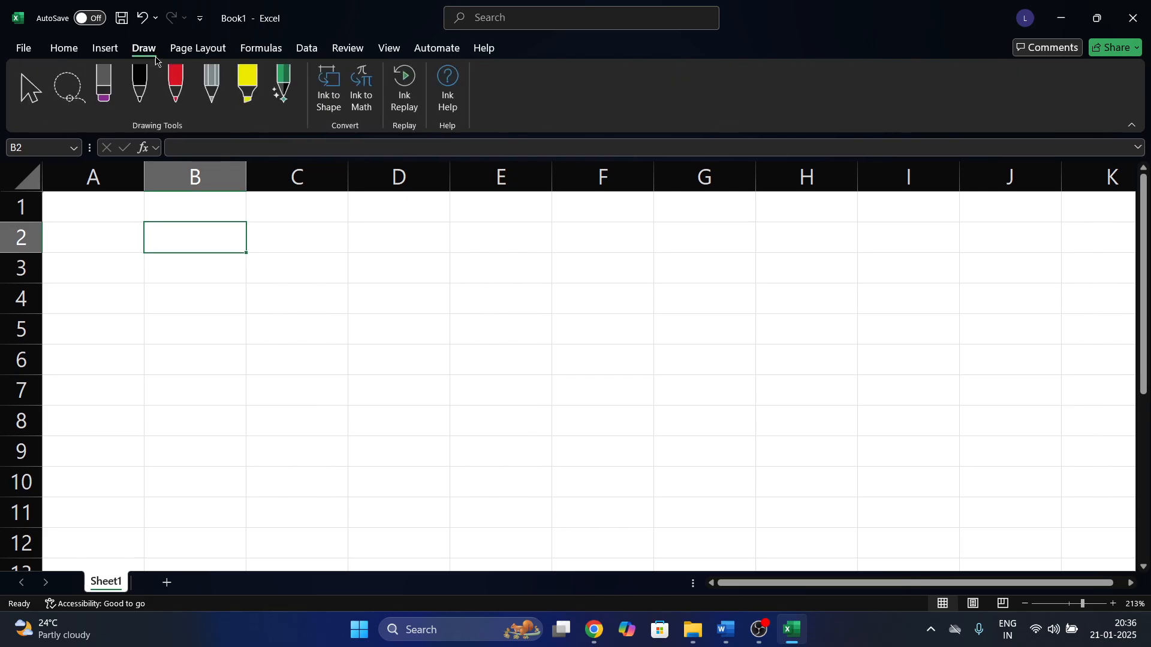
left_click(198, 50)
left_click(253, 51)
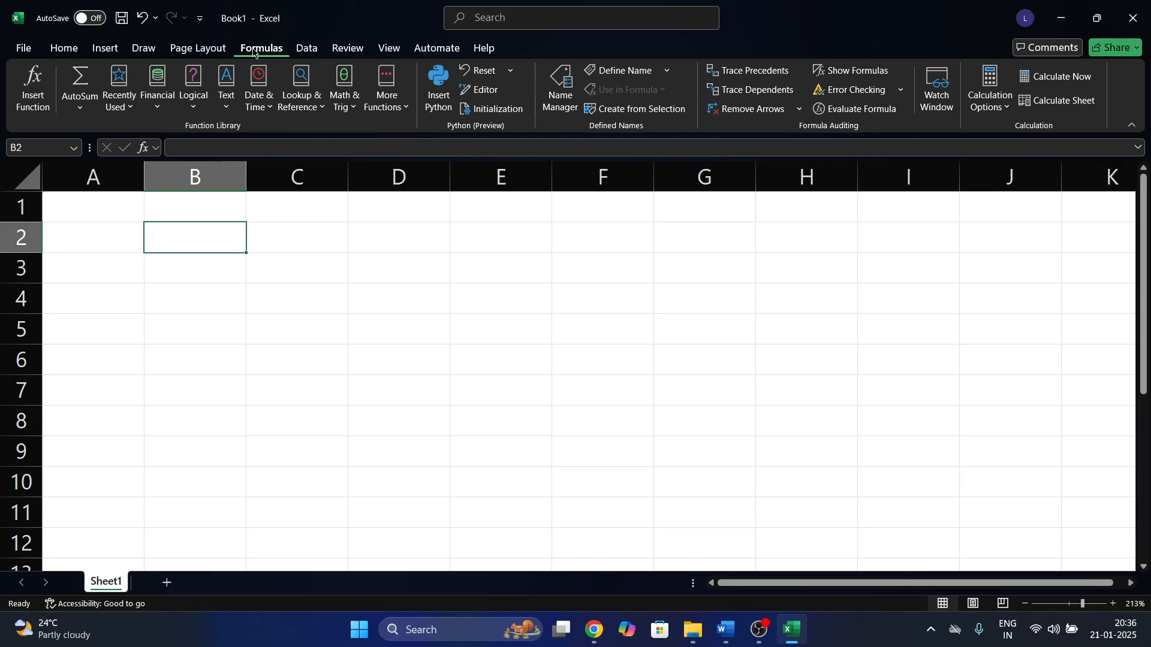
Select cells D2, A3, B2:G10 and E4, ending on the Automate tab.
left_click(379, 248)
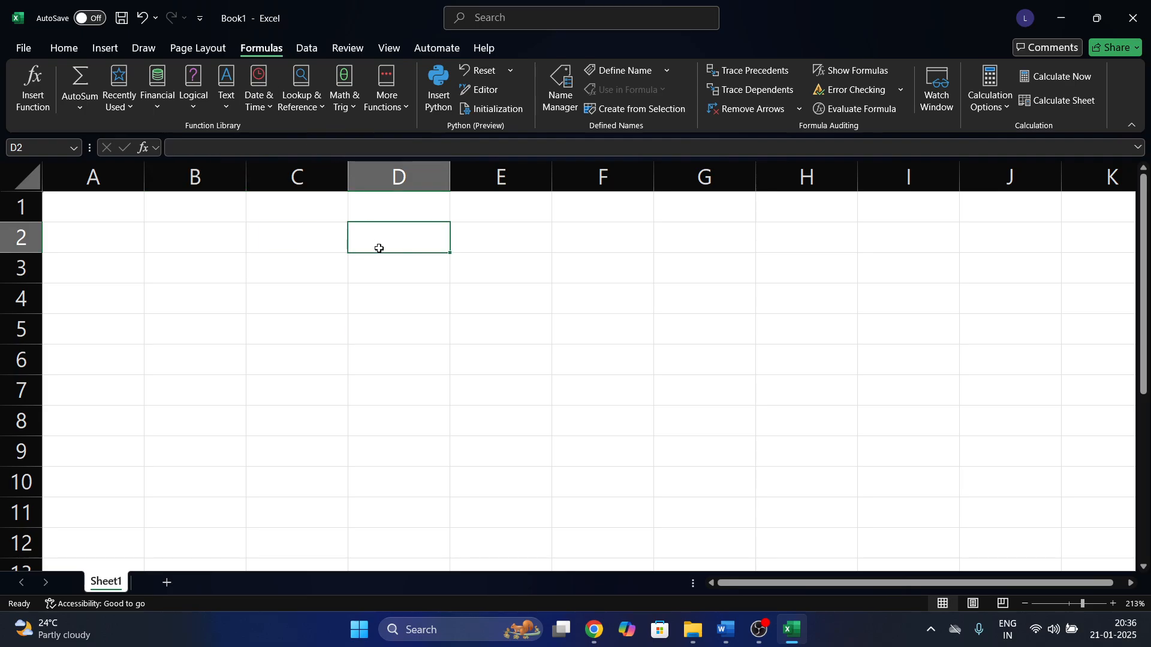
left_click(307, 49)
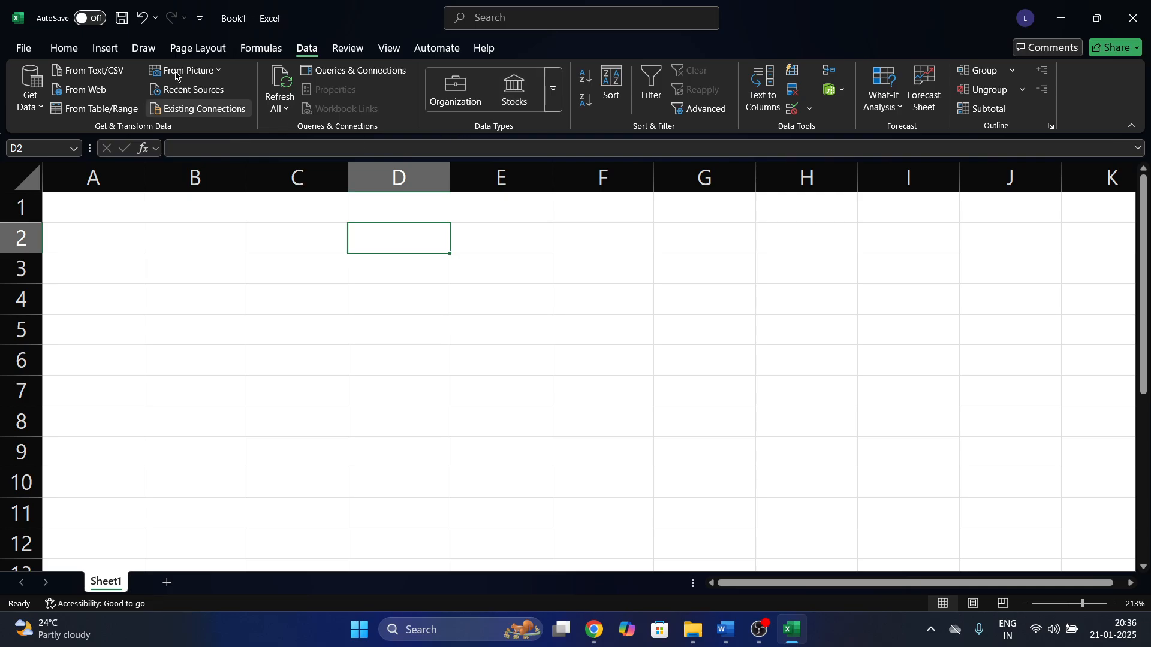
left_click(64, 48)
left_click(141, 259)
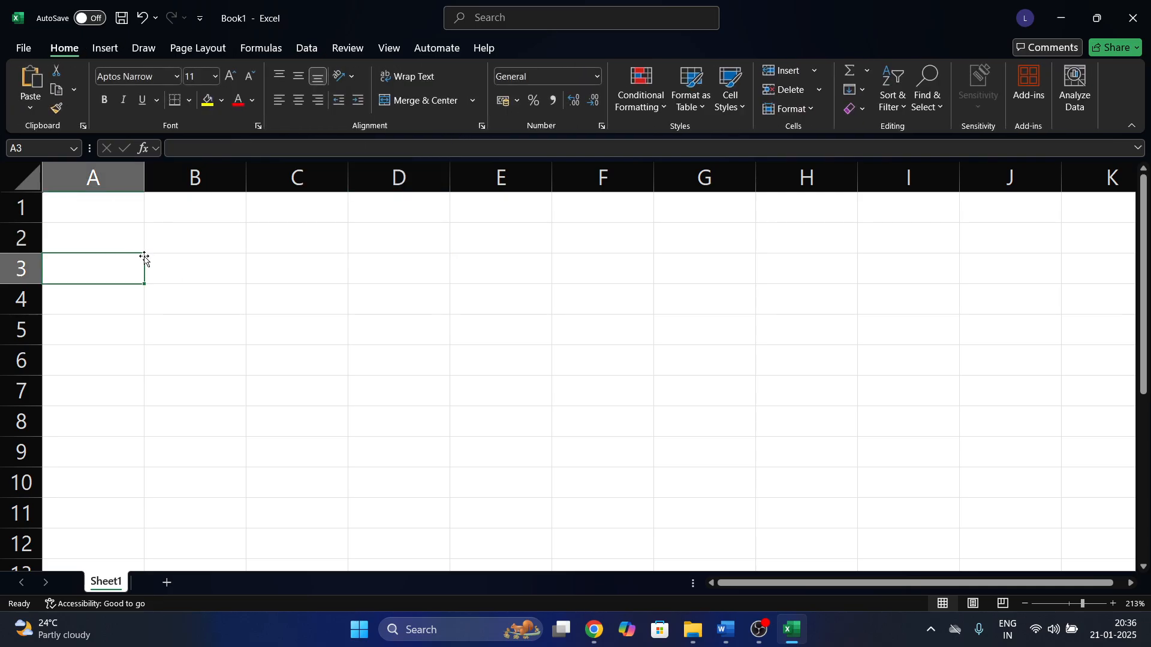
left_click_drag(177, 226, 663, 471)
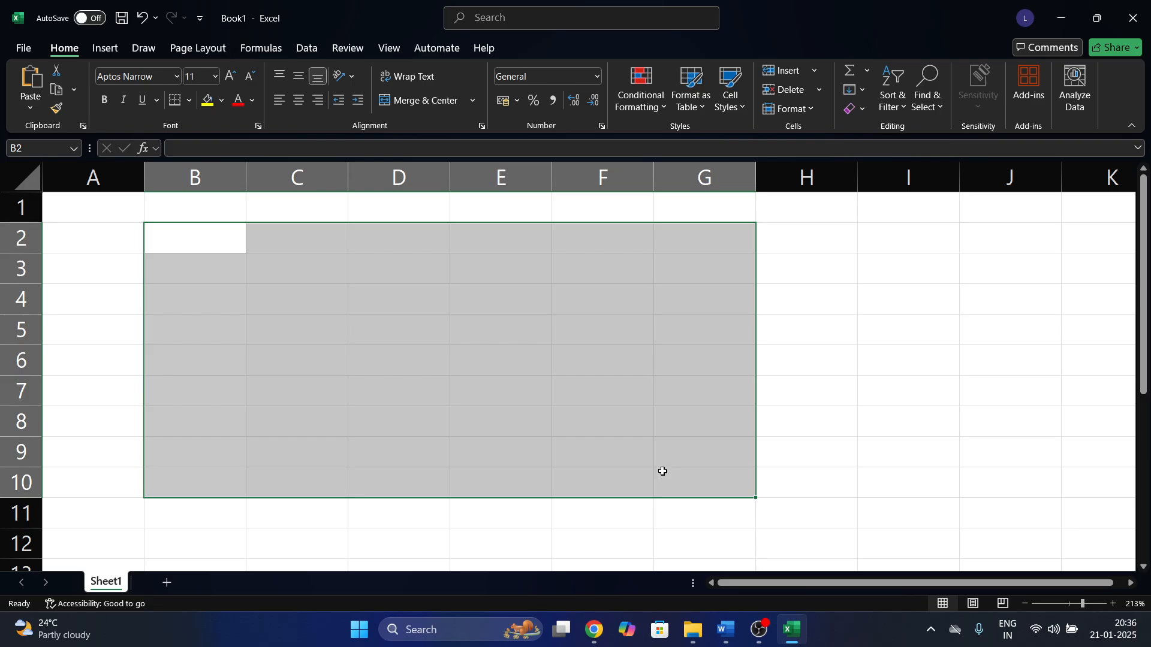
left_click(512, 309)
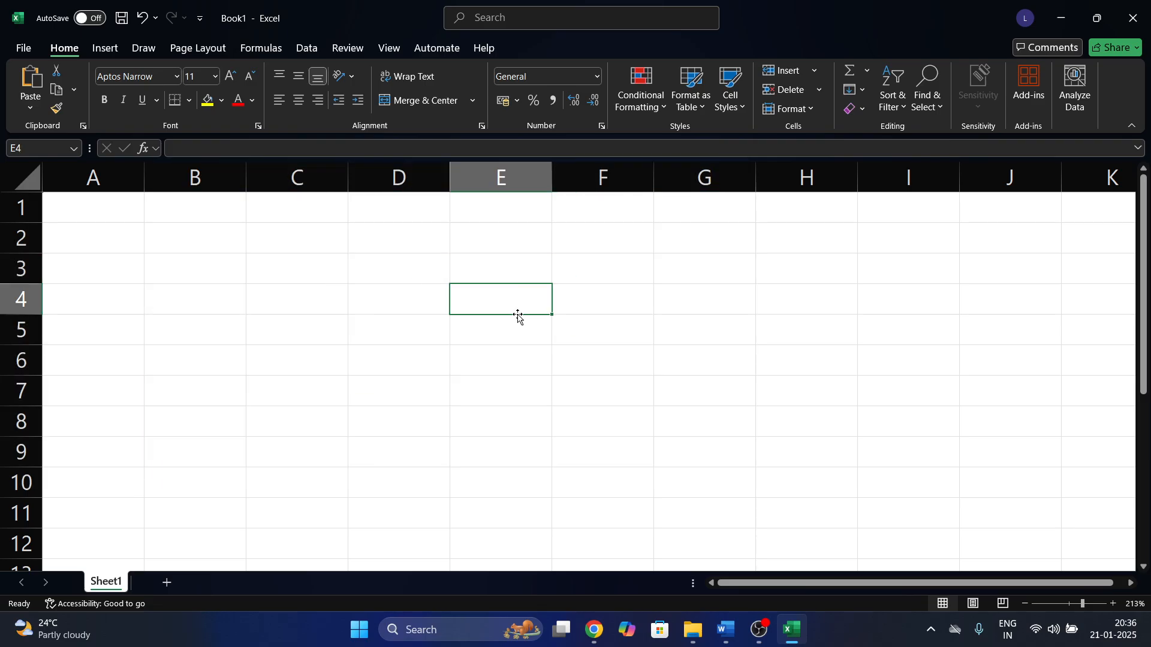
left_click(385, 48)
left_click(366, 52)
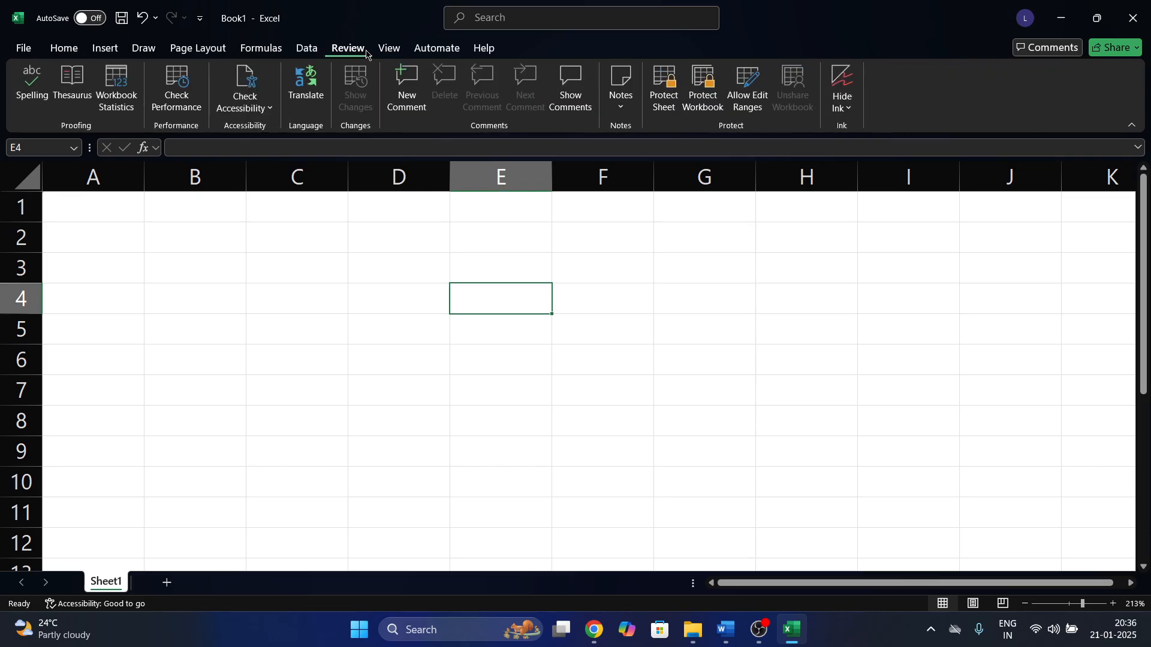
left_click(436, 48)
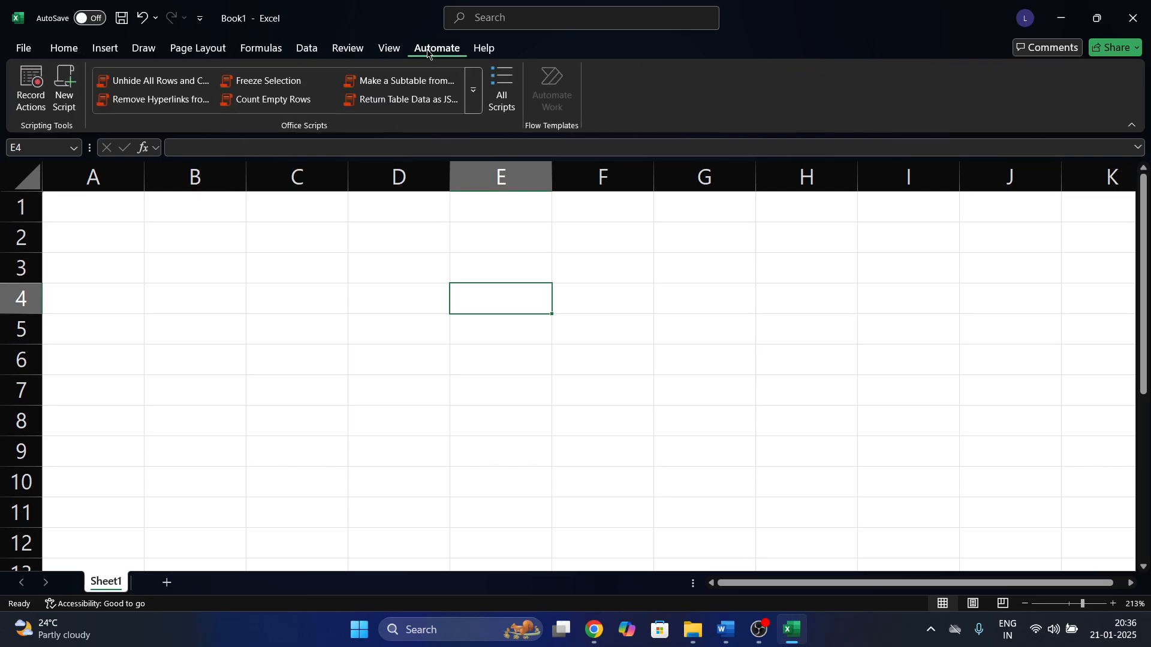
Open Record Actions, dismiss the panes tip, and close the recorder.
left_click(32, 90)
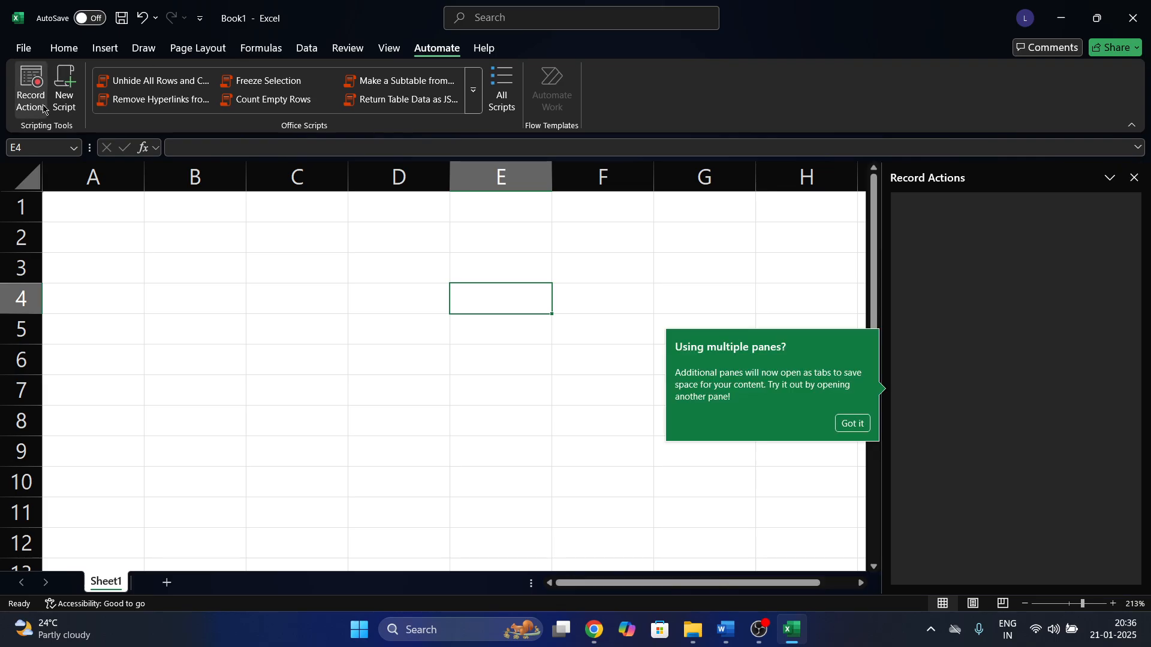
left_click(851, 423)
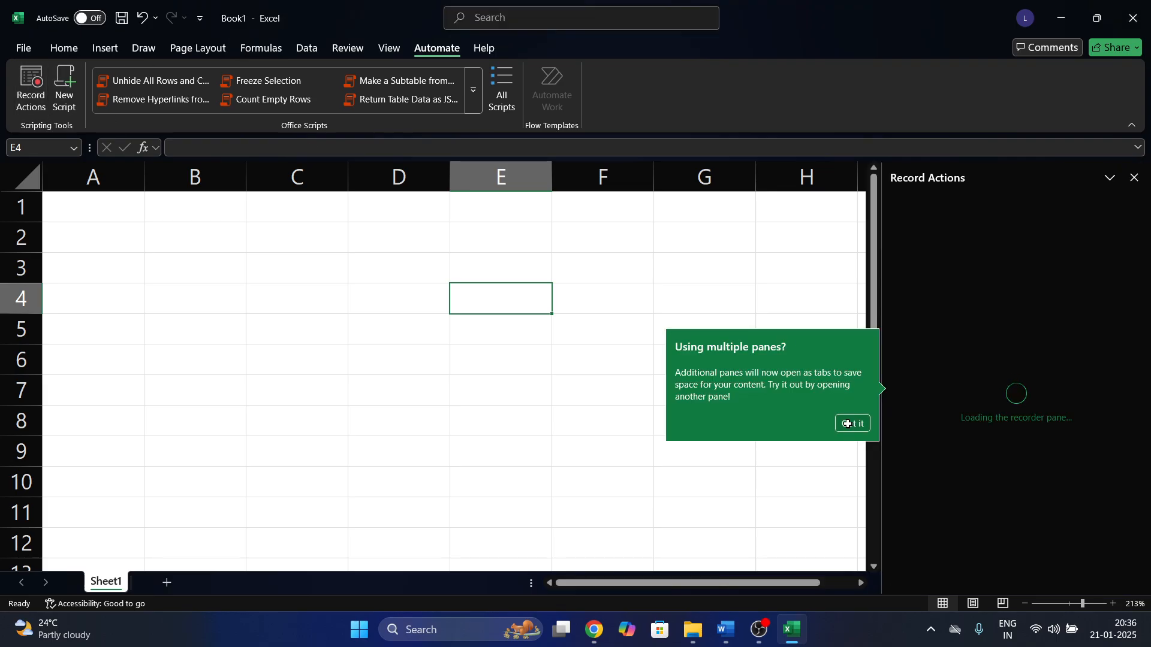
left_click(1135, 177)
Select cell B4 and switch to the Formulas tab.
left_click(605, 271)
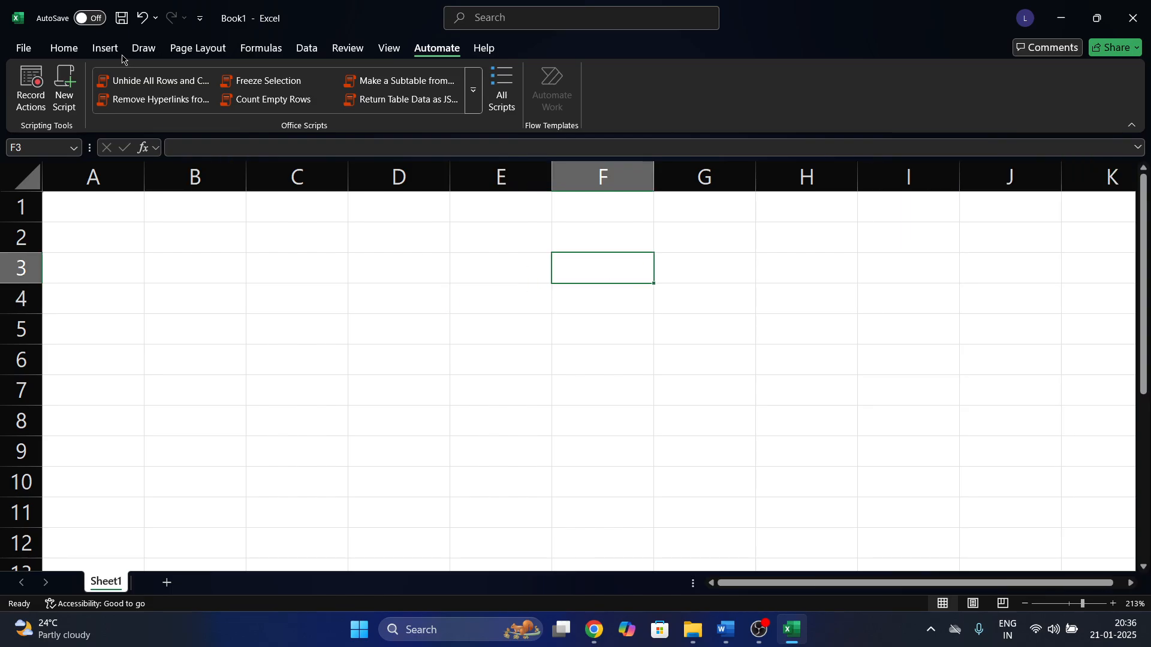
left_click(104, 50)
left_click(62, 51)
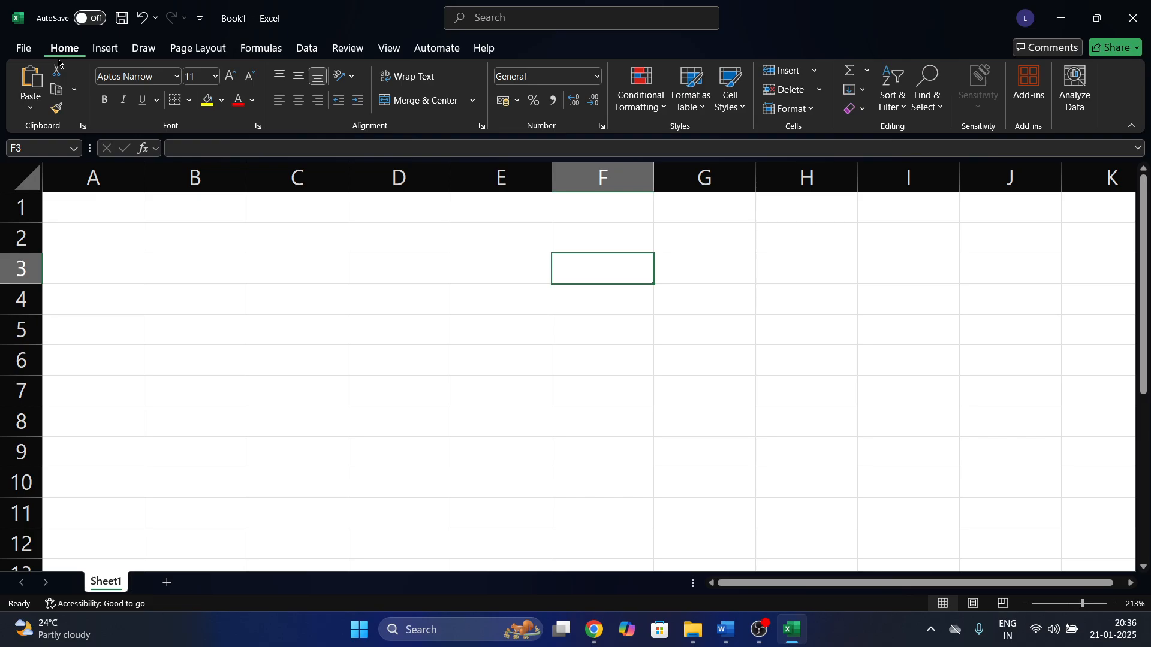
left_click(167, 310)
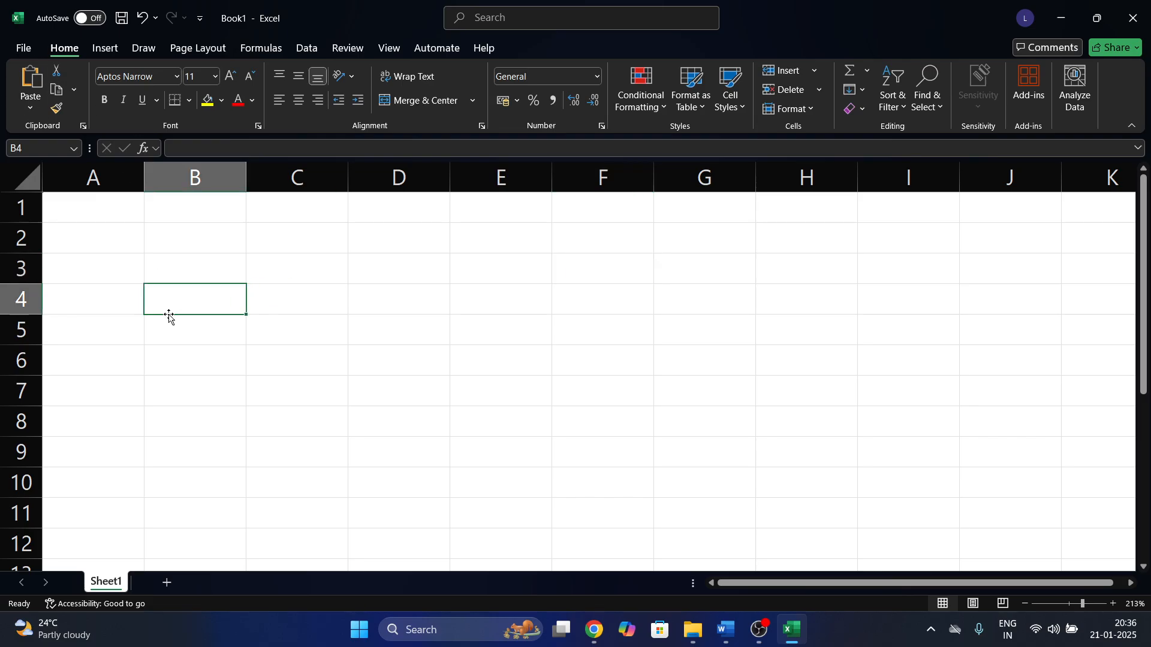
left_click(107, 48)
left_click(260, 48)
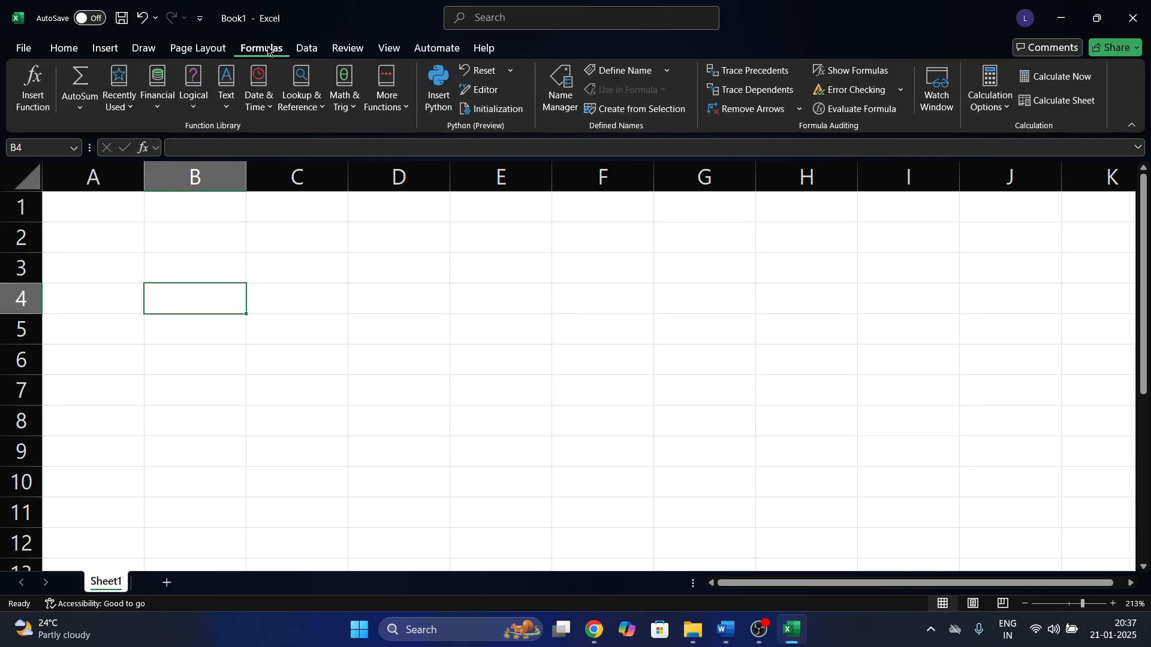
Insert =SUM(60,60) into B4 from Math & Trig, giving 120, then delete it.
left_click(199, 114)
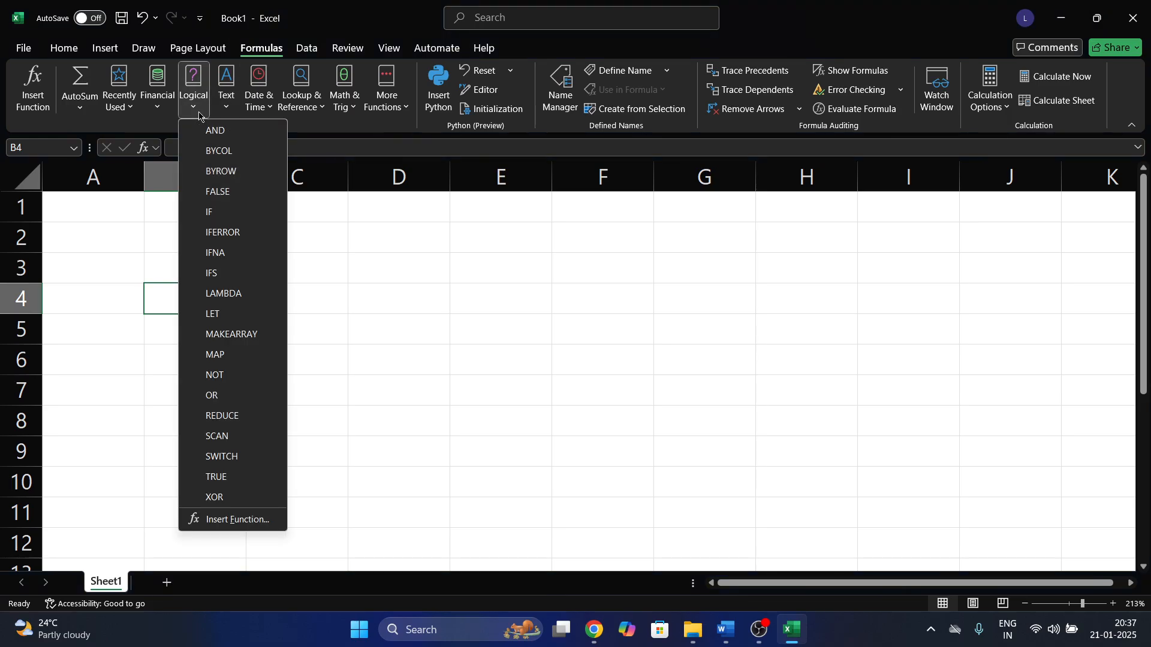
left_click(343, 96)
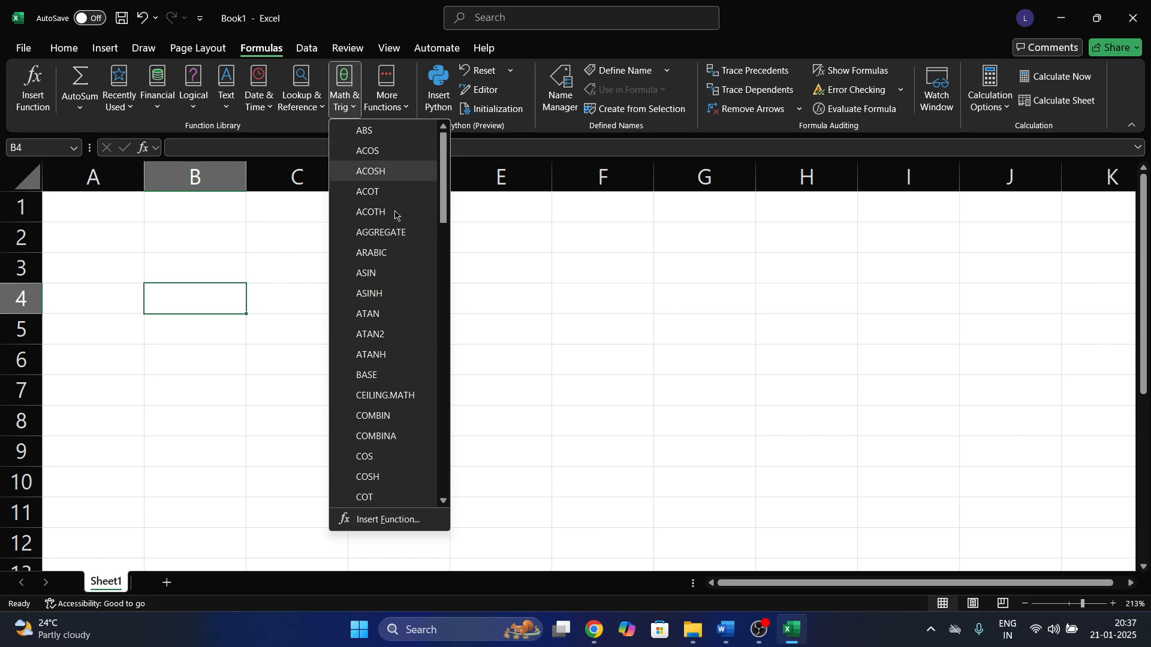
scroll(396, 409, "down", 15)
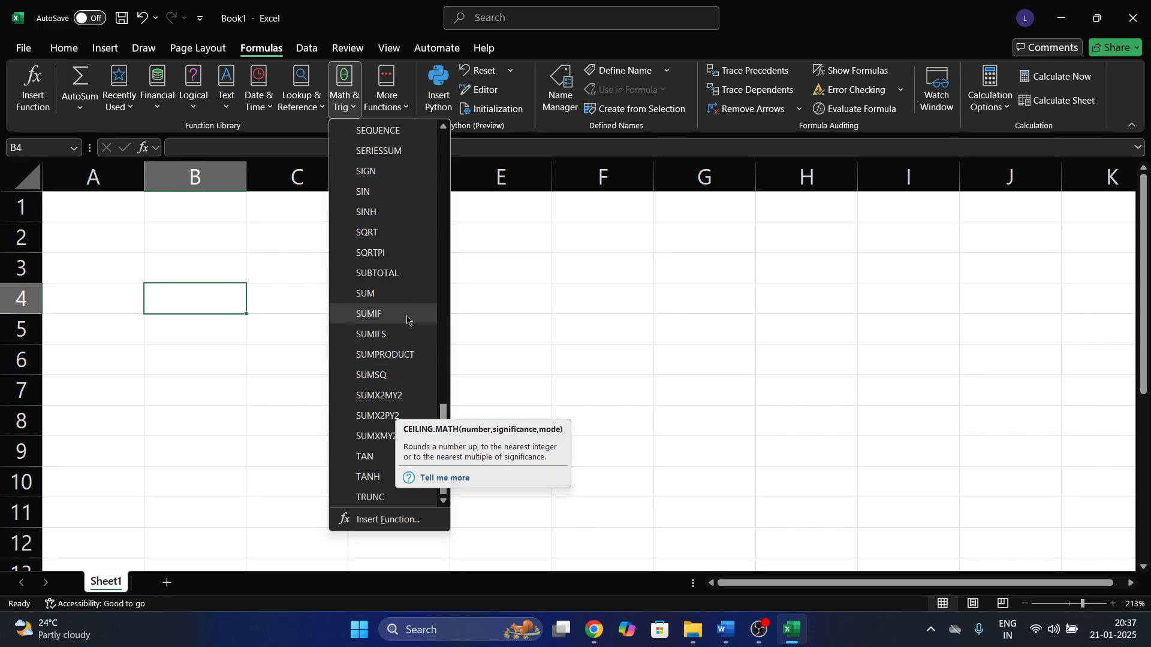
left_click(417, 295)
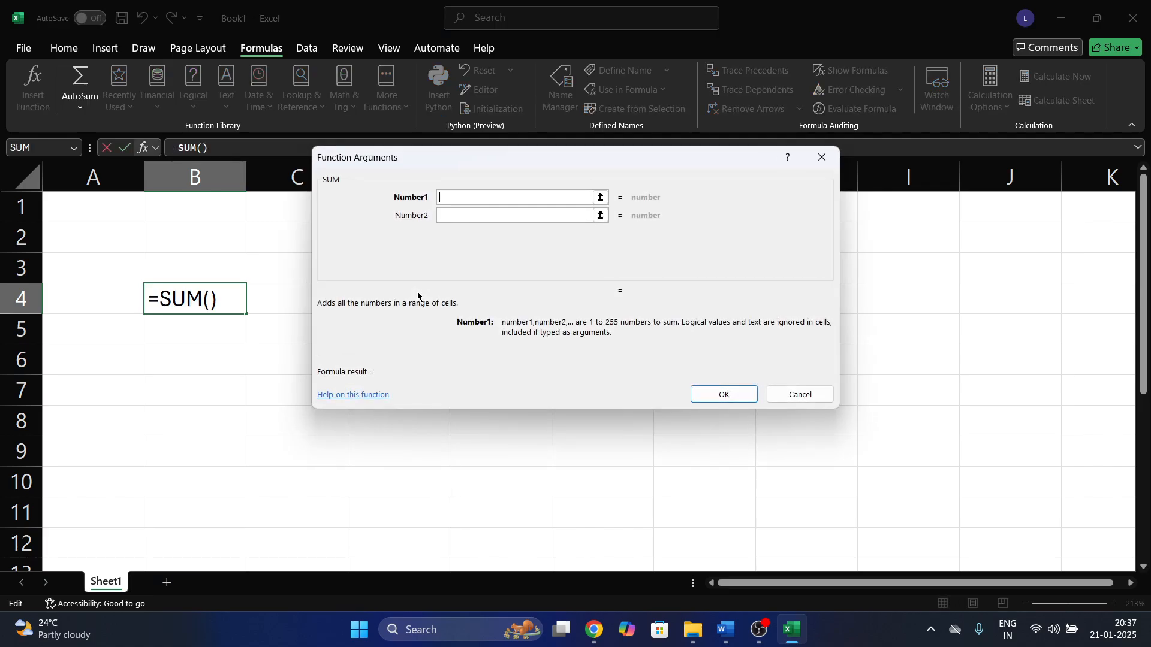
type("60")
key("Tab")
type("60")
key("Return")
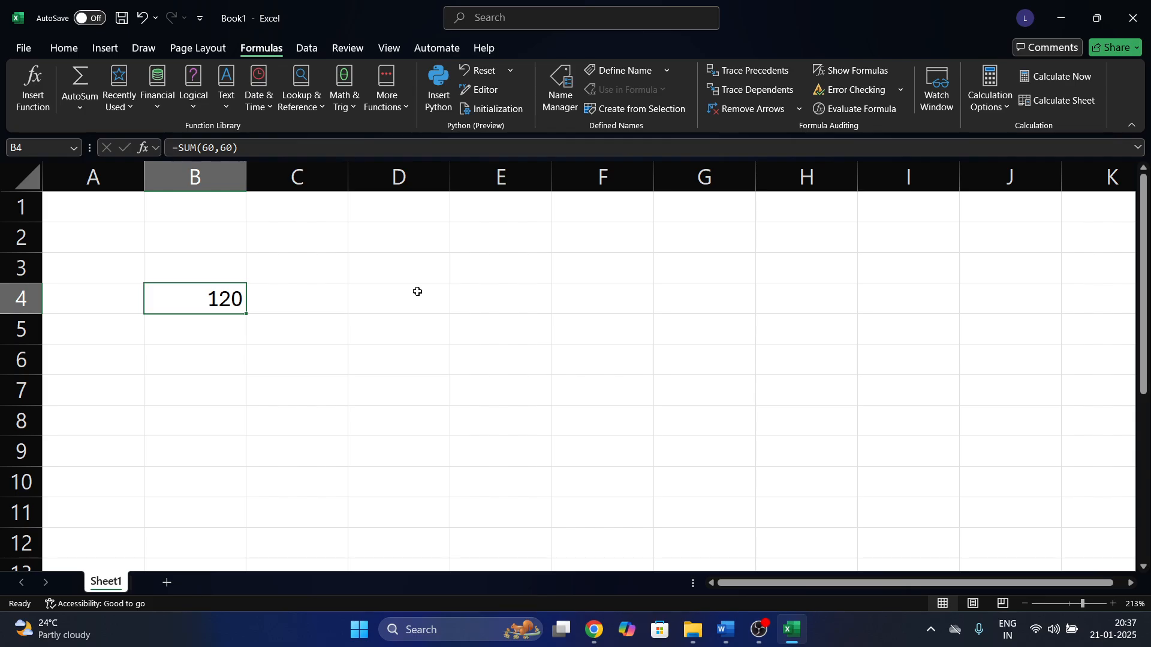
key("Delete")
Enter 'Any industry' in cell B2 and open the Windows Run box.
left_click(215, 249)
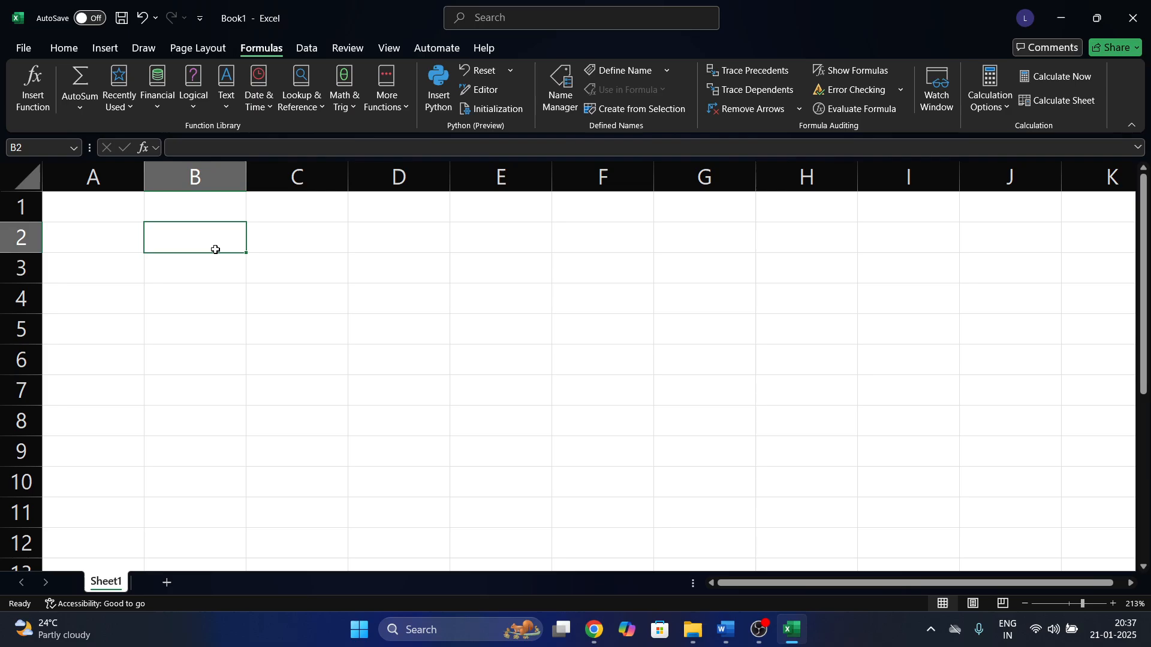
type("An")
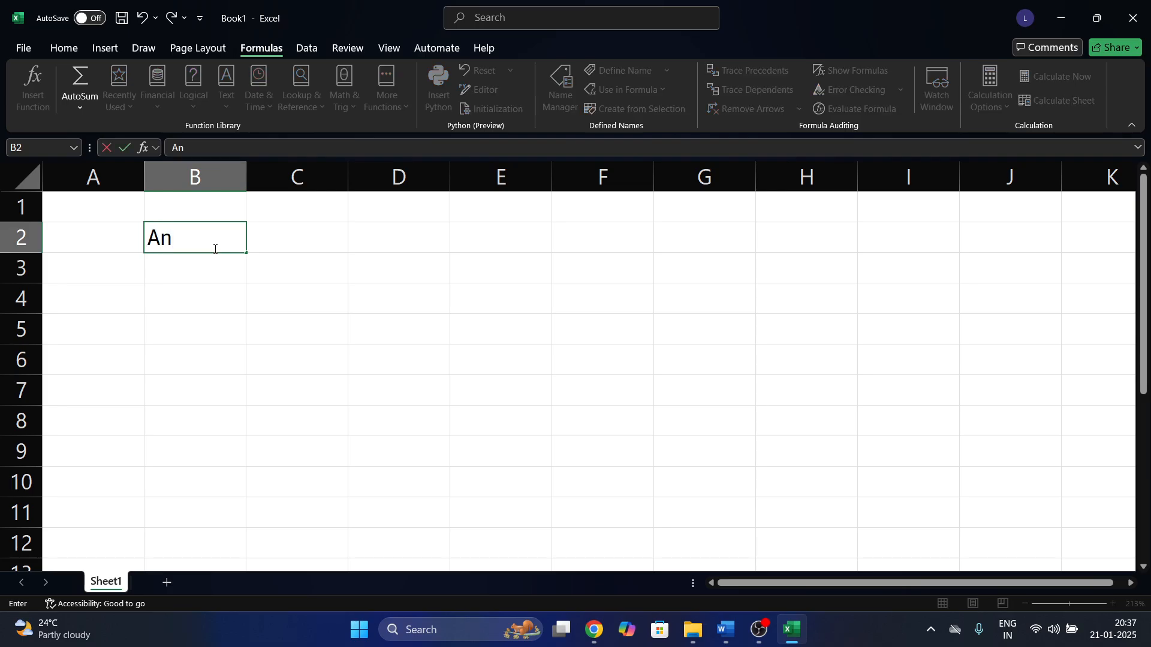
type("y industry")
key("Return")
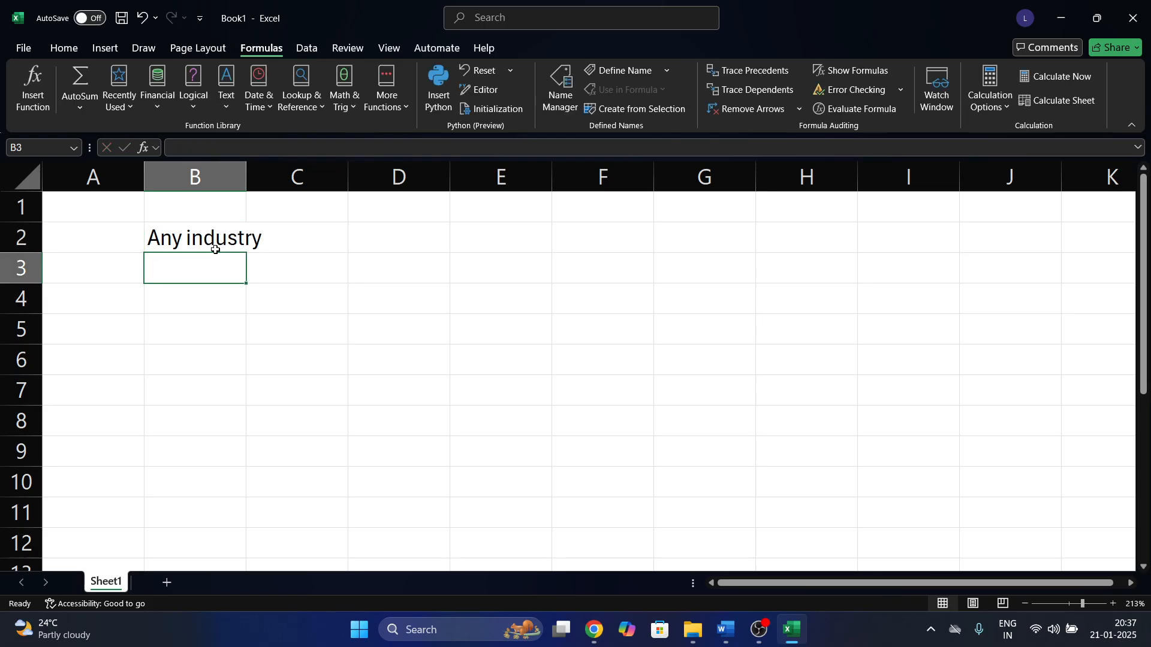
key("super+r")
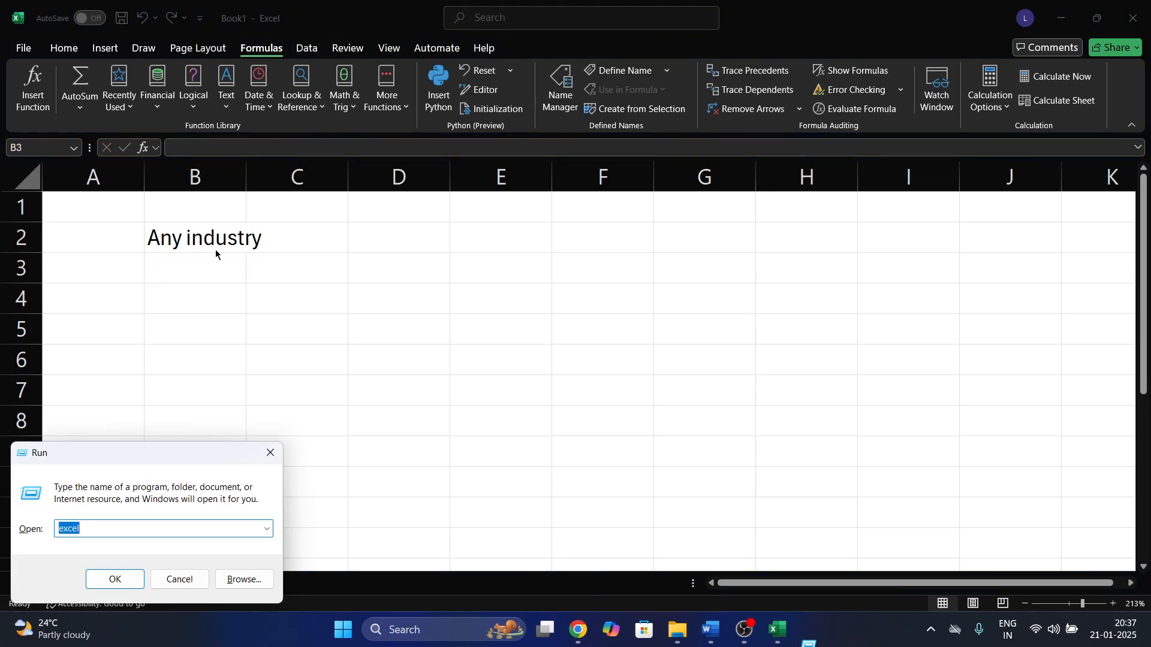
Launch Notepad from the Run box.
type("m")
key("BackSpace")
type("not")
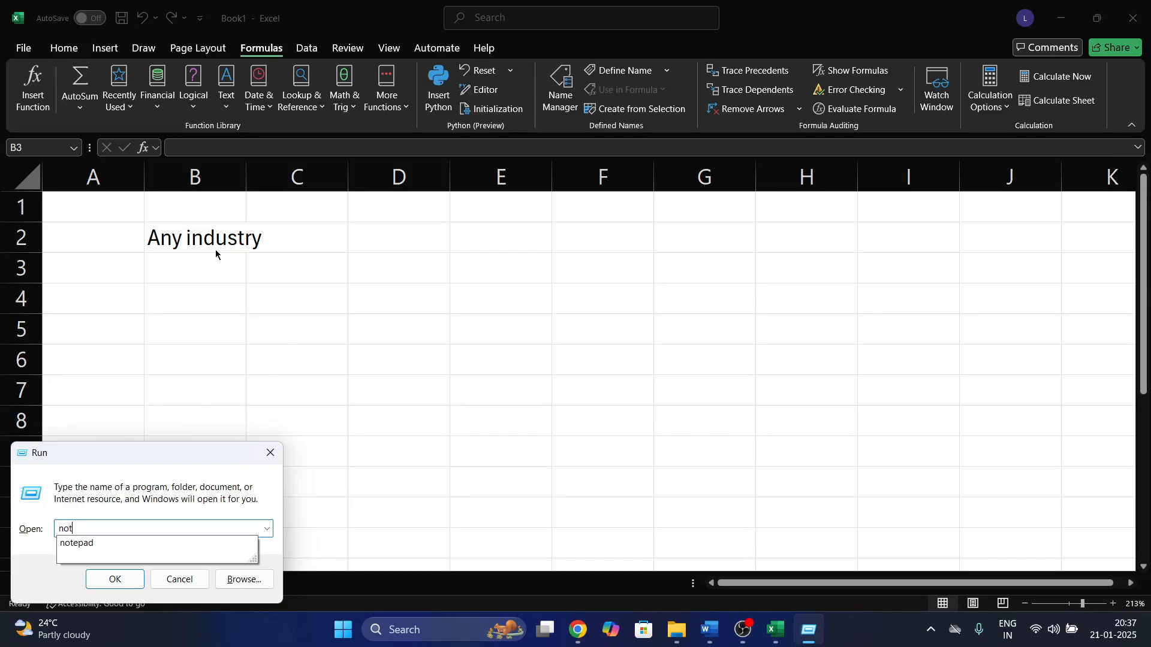
type("epad")
key("Return")
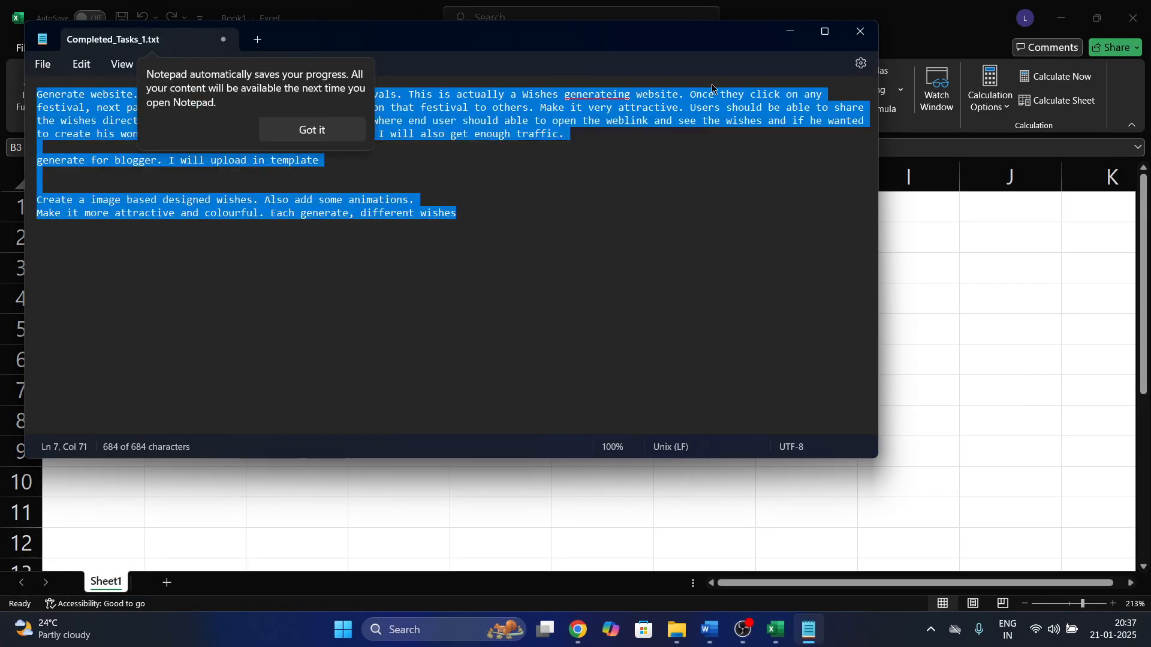
Open a new Untitled tab, dismiss the autosave tip, maximize, and open Font settings.
left_click(257, 40)
left_click(300, 126)
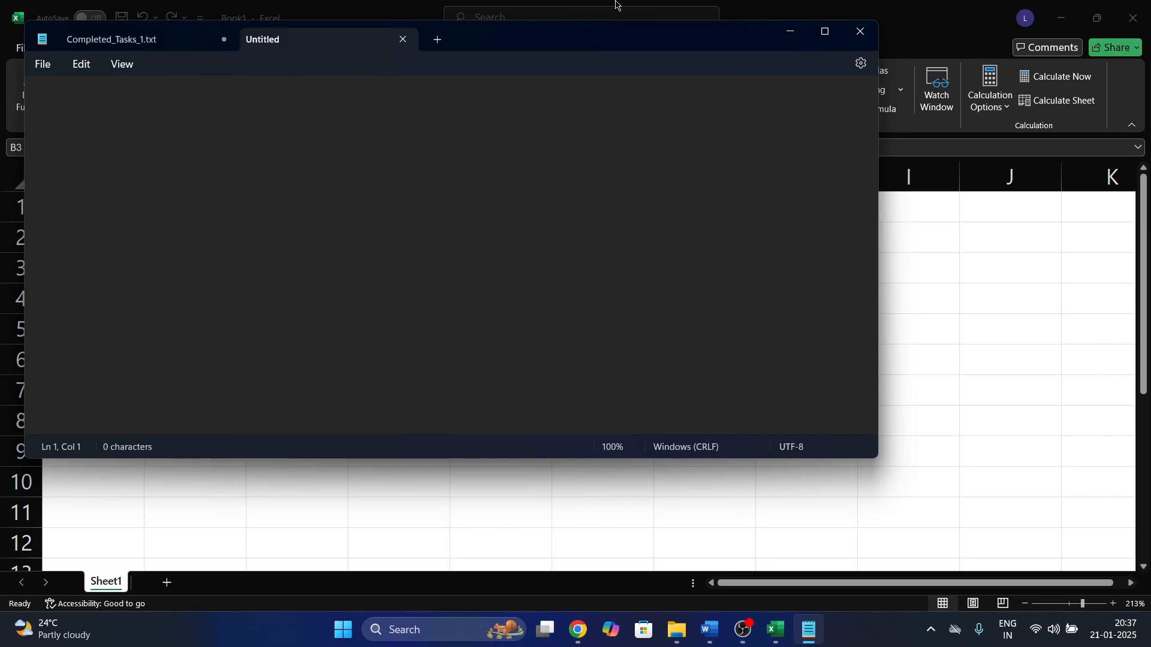
left_click(825, 33)
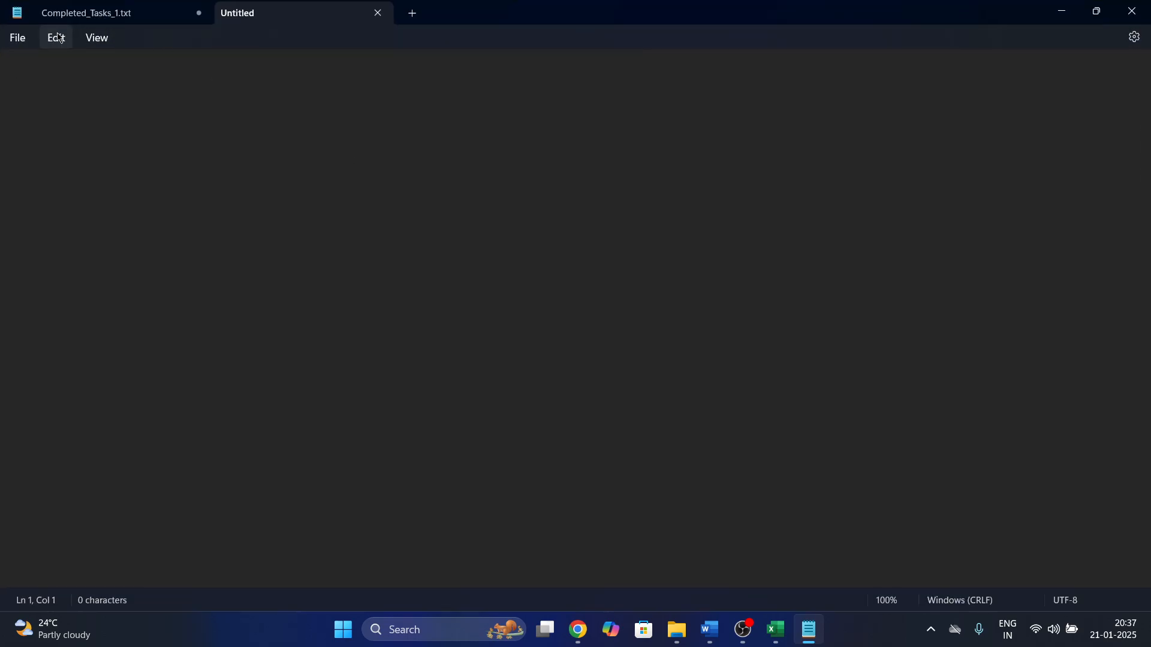
left_click(56, 38)
left_click(117, 391)
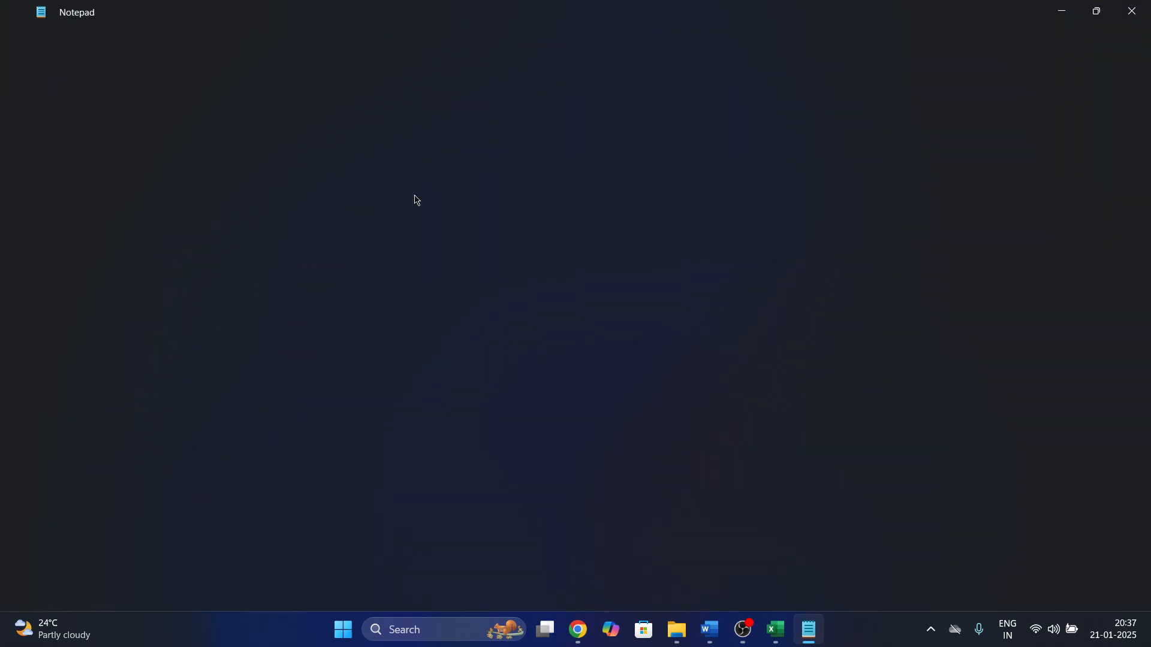
Set the font size to 18 and style Bold, then return and zoom in.
scroll(432, 350, "down", 1)
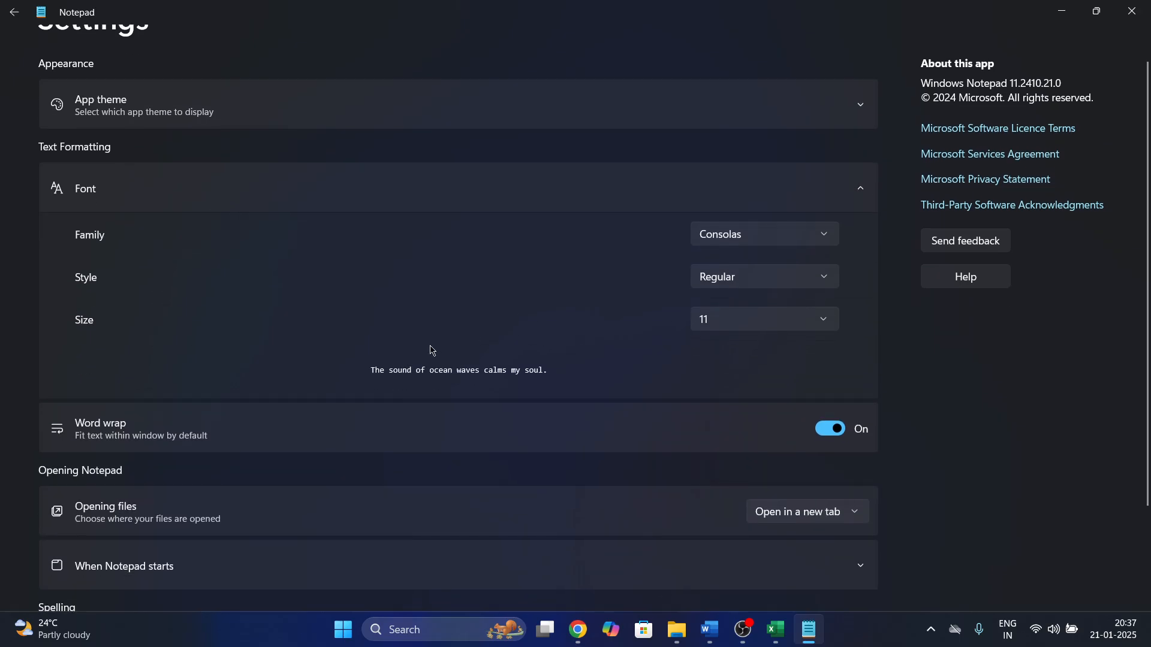
left_click(747, 320)
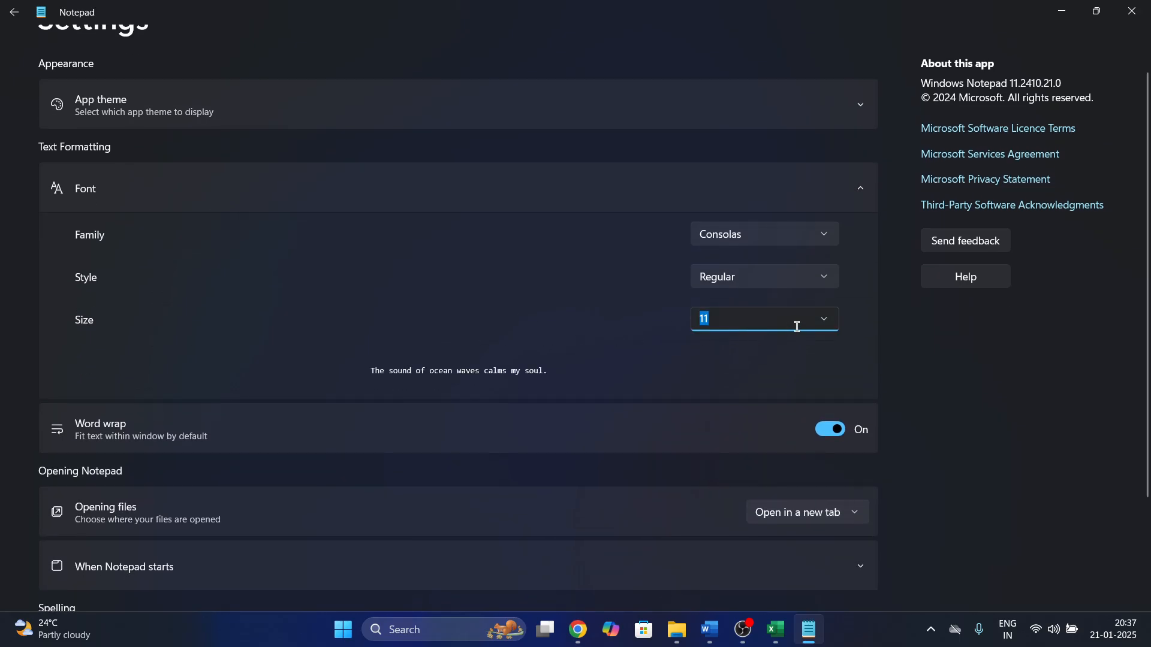
type("18")
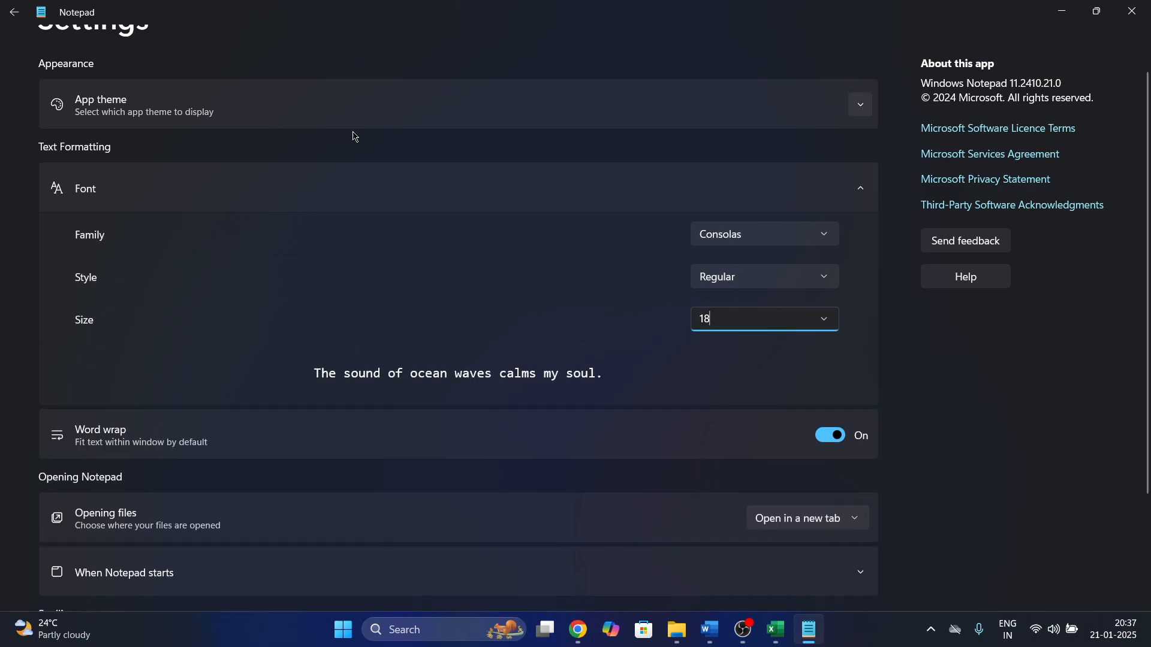
left_click(773, 283)
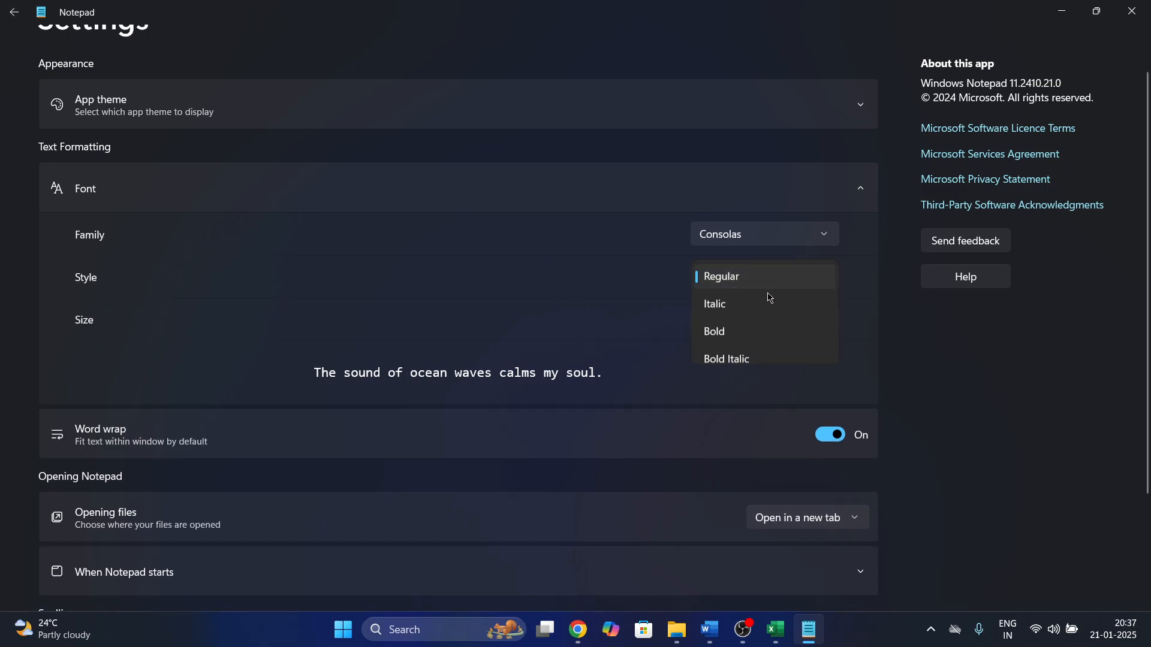
left_click(741, 340)
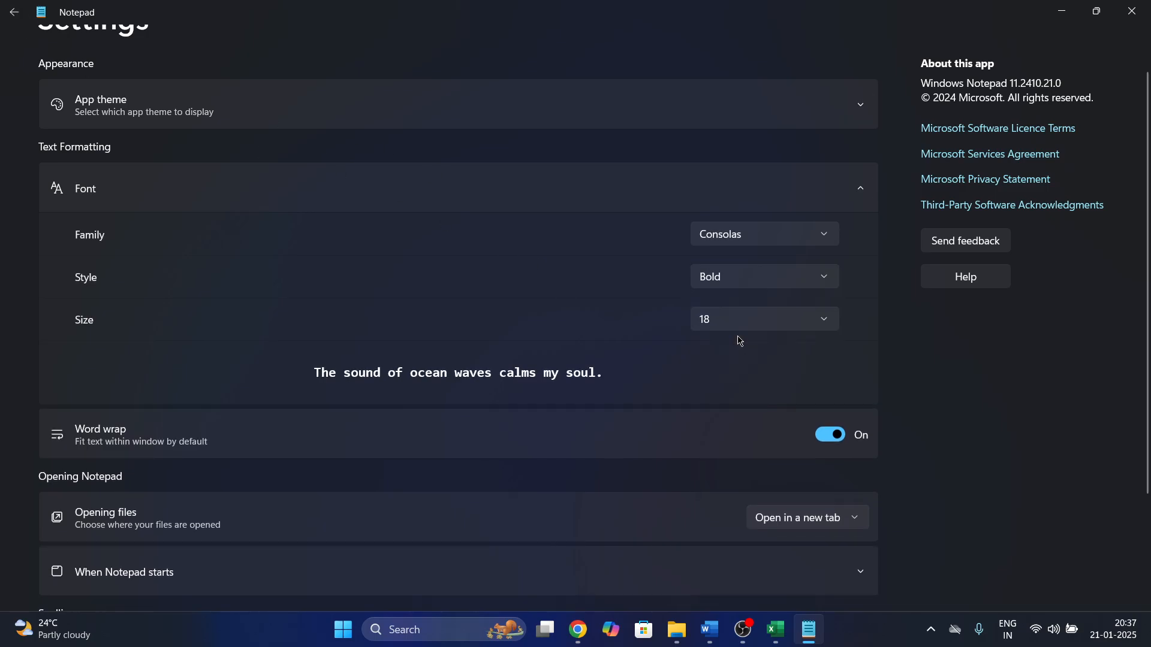
left_click(15, 17)
key("ctrl+plus")
key("ctrl+plus")
key("ctrl+plus")
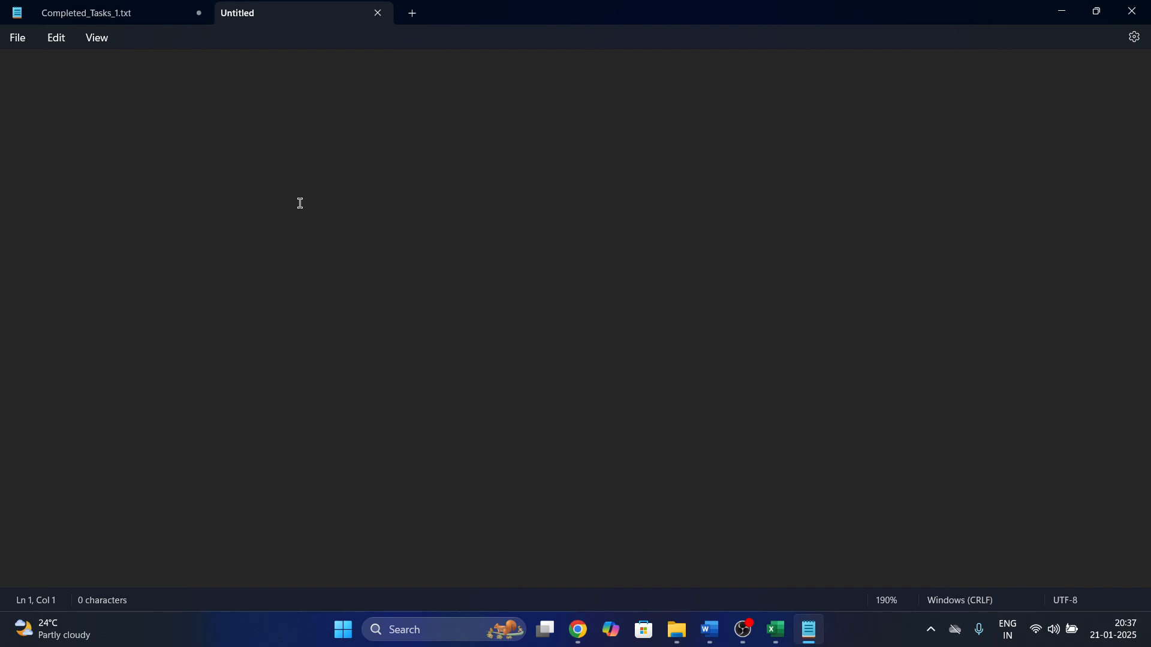
Type the '==Calculations==' heading and start a new line below it.
type("Calci")
key("BackSpace")
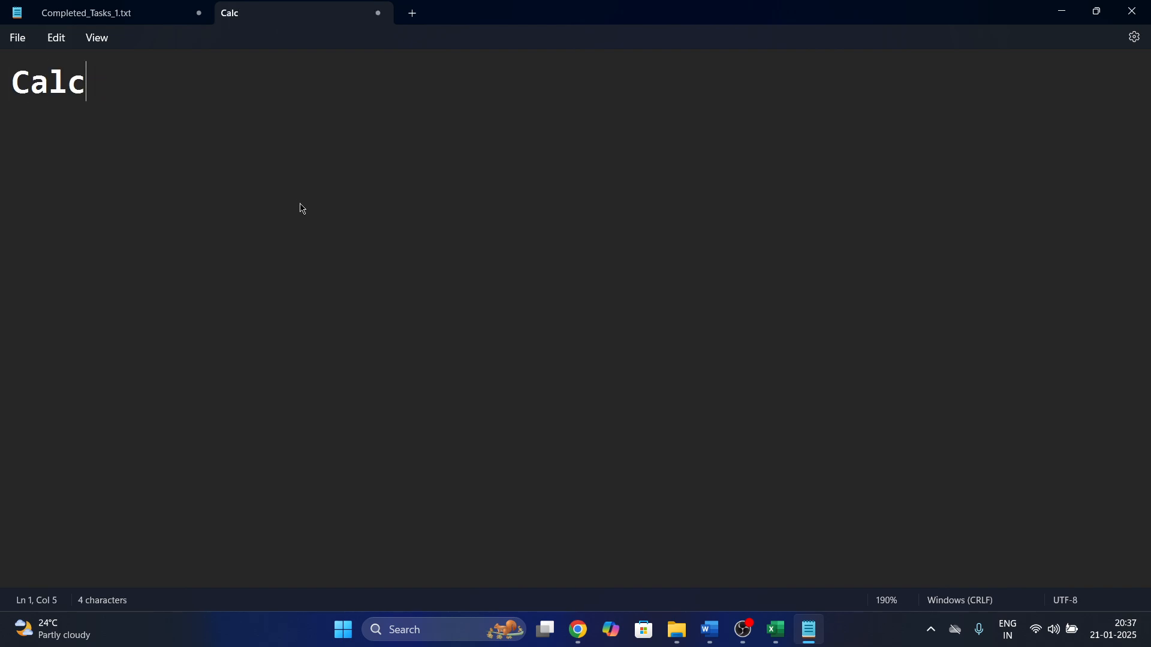
type("ulations")
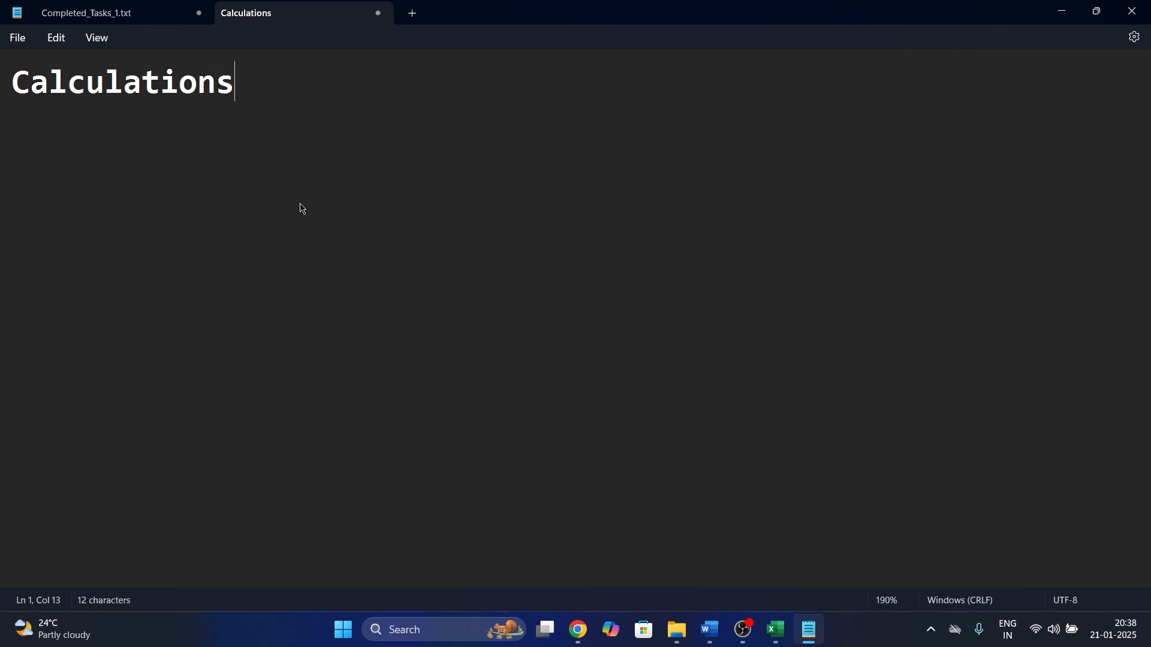
type("==")
type("==")
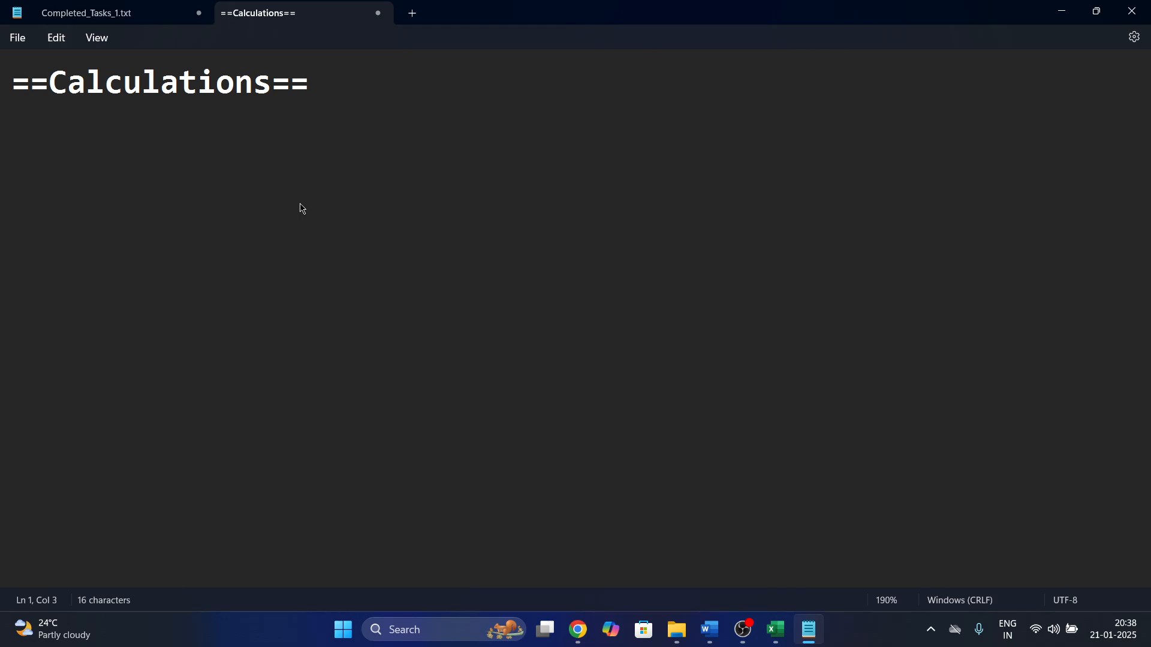
key("End")
key("Return")
key("Return")
Type 'Excel is a mandatory application in any industry' and 'Its easy to use'.
type("Ex")
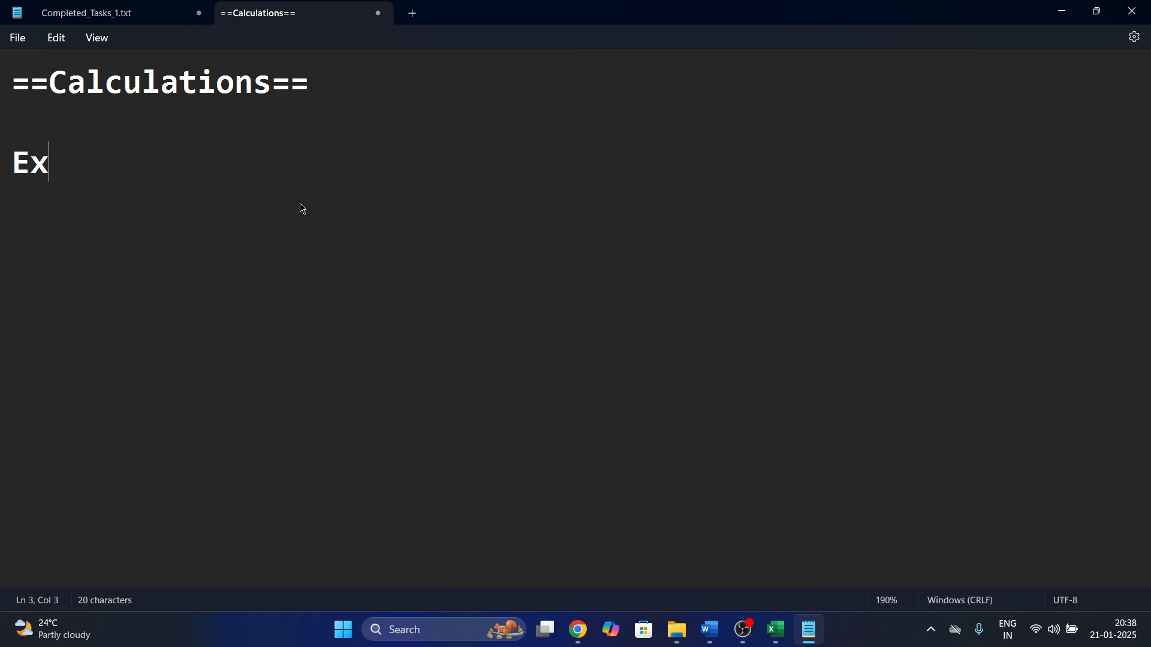
type("cel is an")
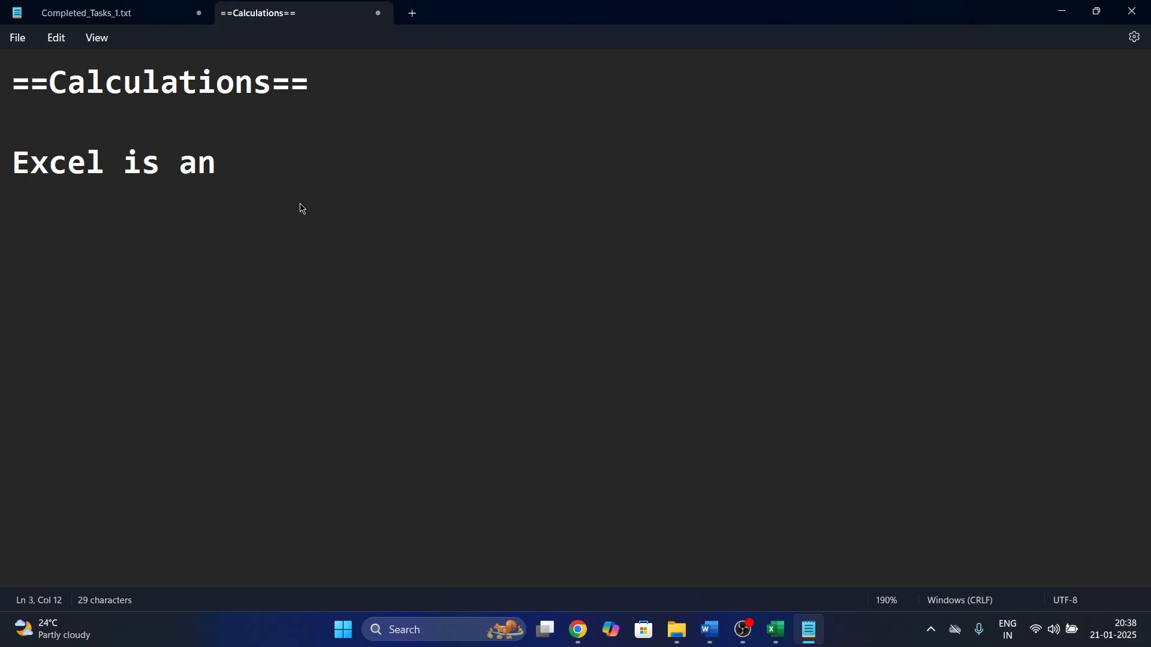
key("BackSpace")
type("mandat")
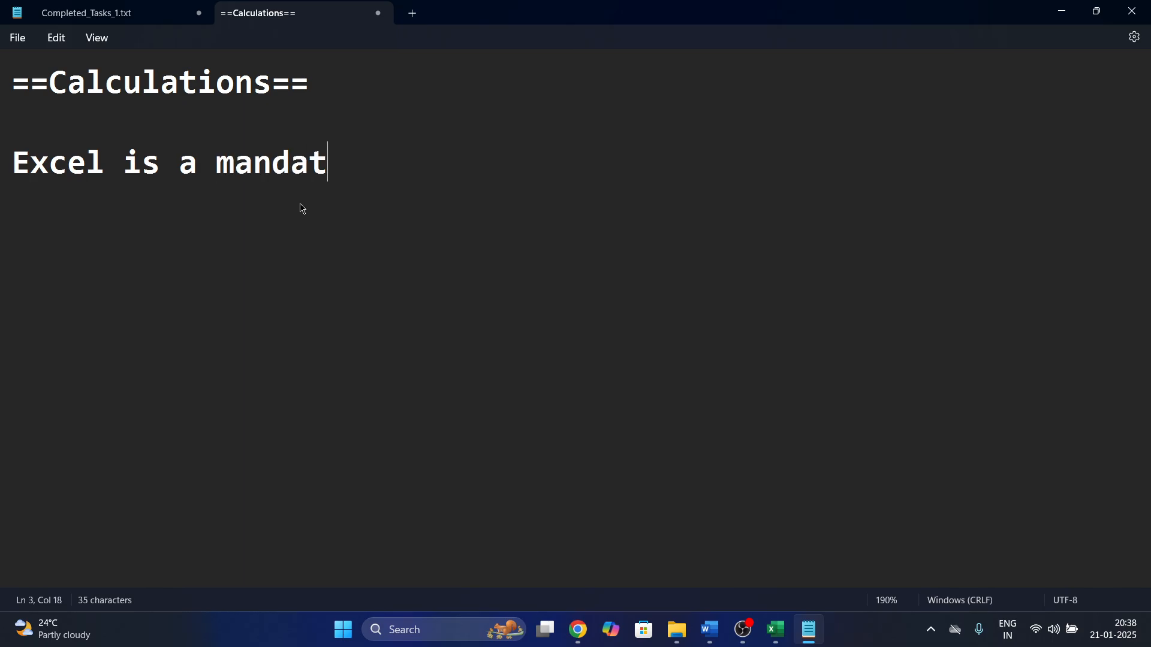
type("ory application ")
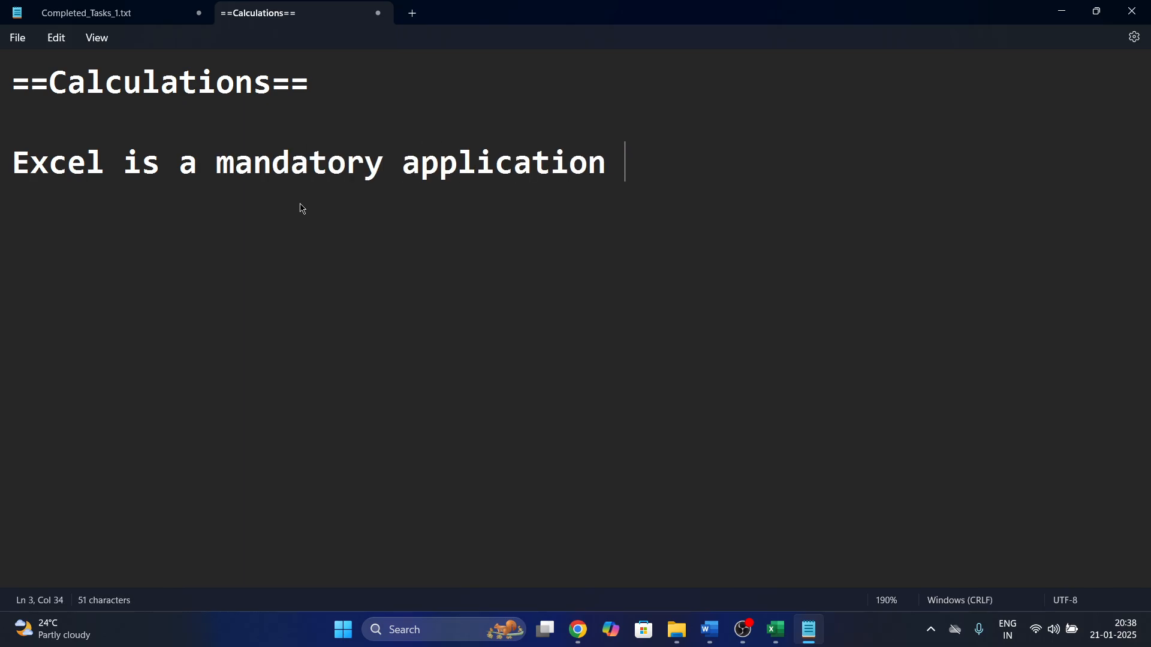
type("in any in")
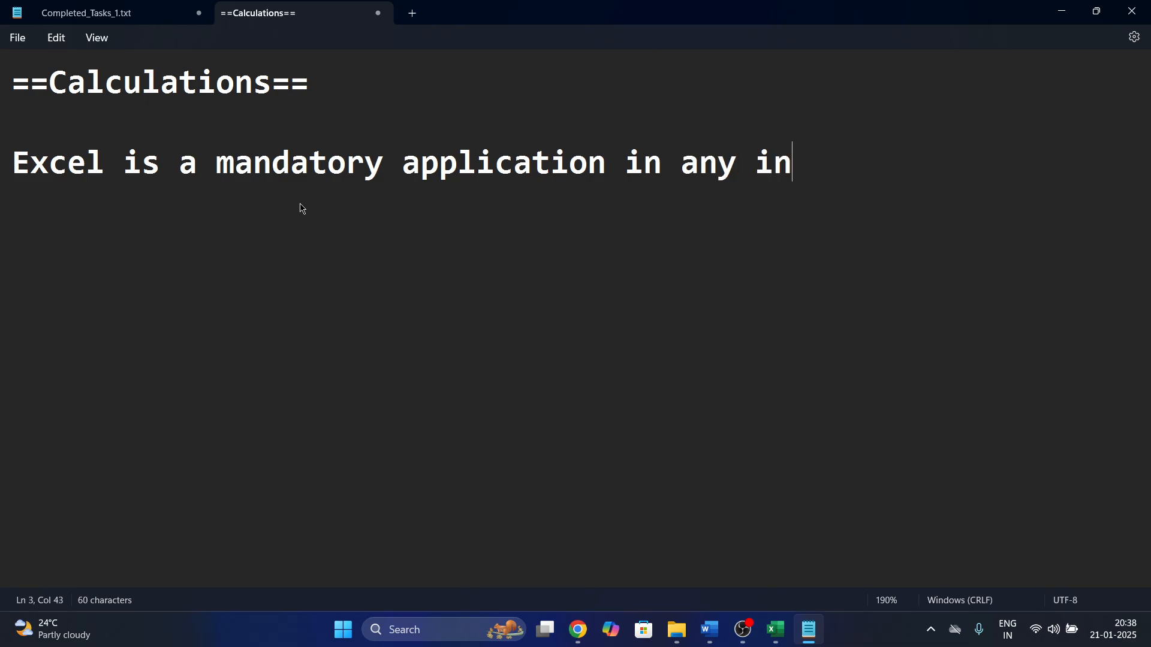
type("dustryu")
key("BackSpace")
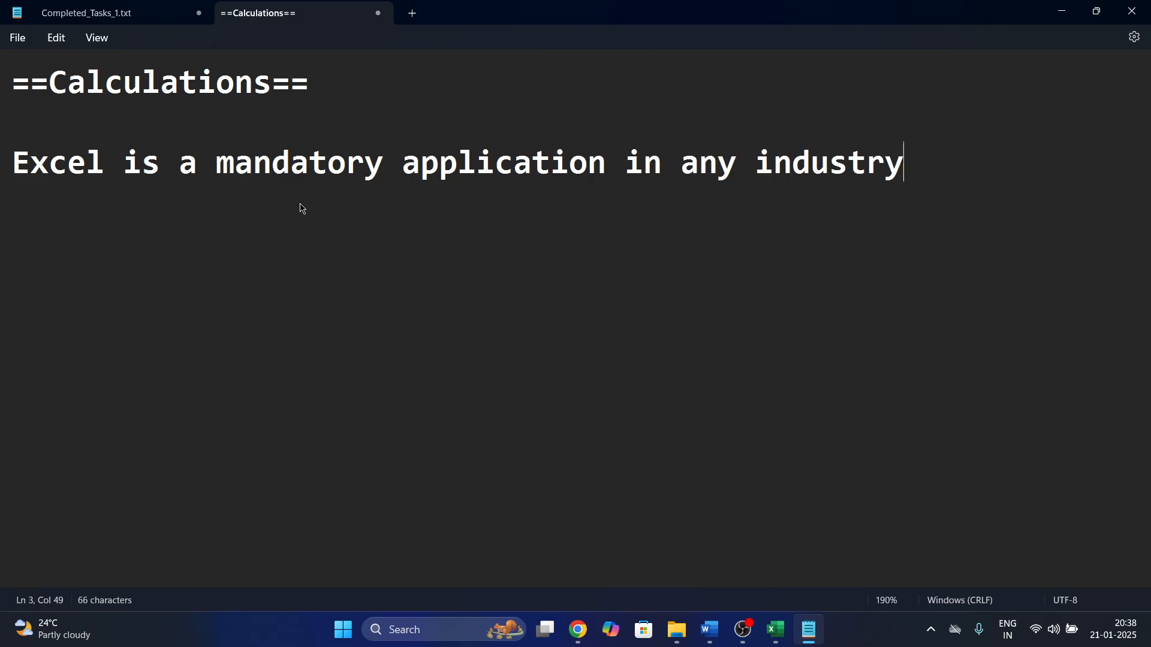
key("Return")
type("Its")
key("BackSpace")
key("BackSpace")
type("s easuy")
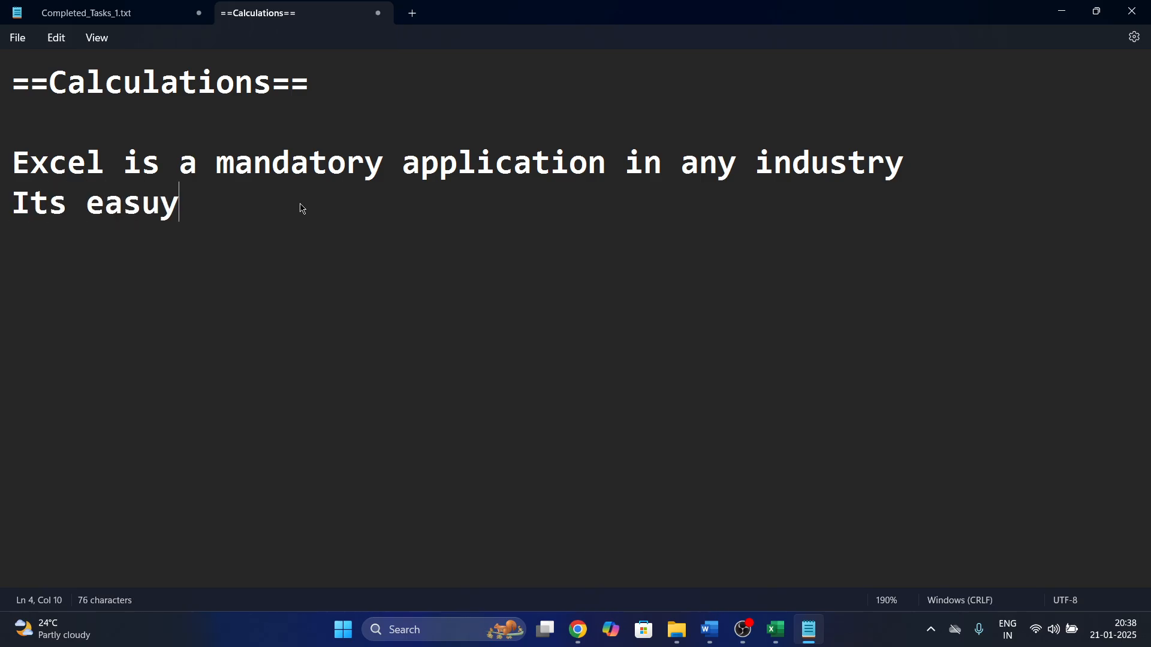
key("BackSpace")
key("BackSpace")
type("y to use")
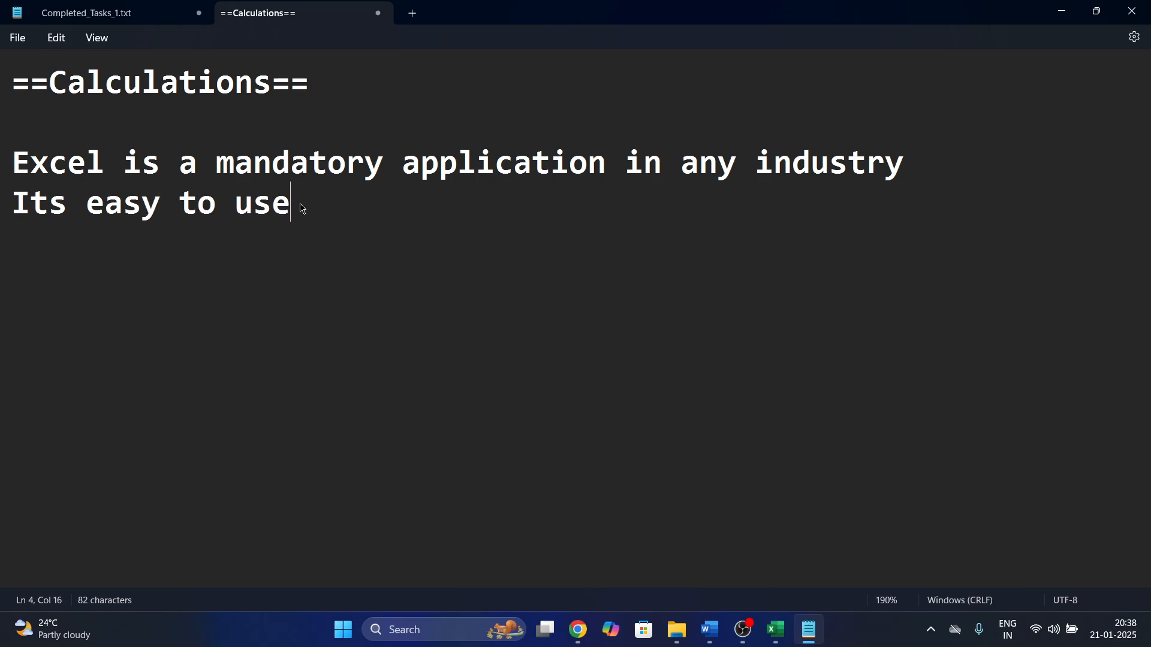
key("Return")
Type 'There are several inbuilt functions' and 'We can create custom functions based on requirement'.
type("There ")
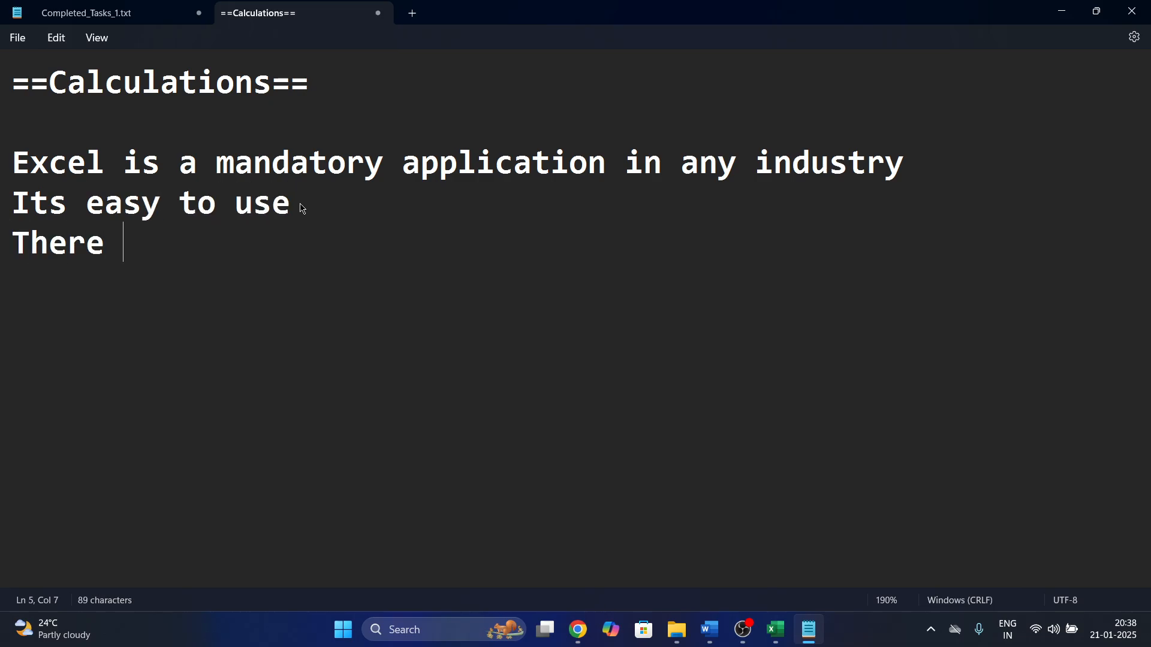
type("th")
key("BackSpace")
key("BackSpace")
type("ar")
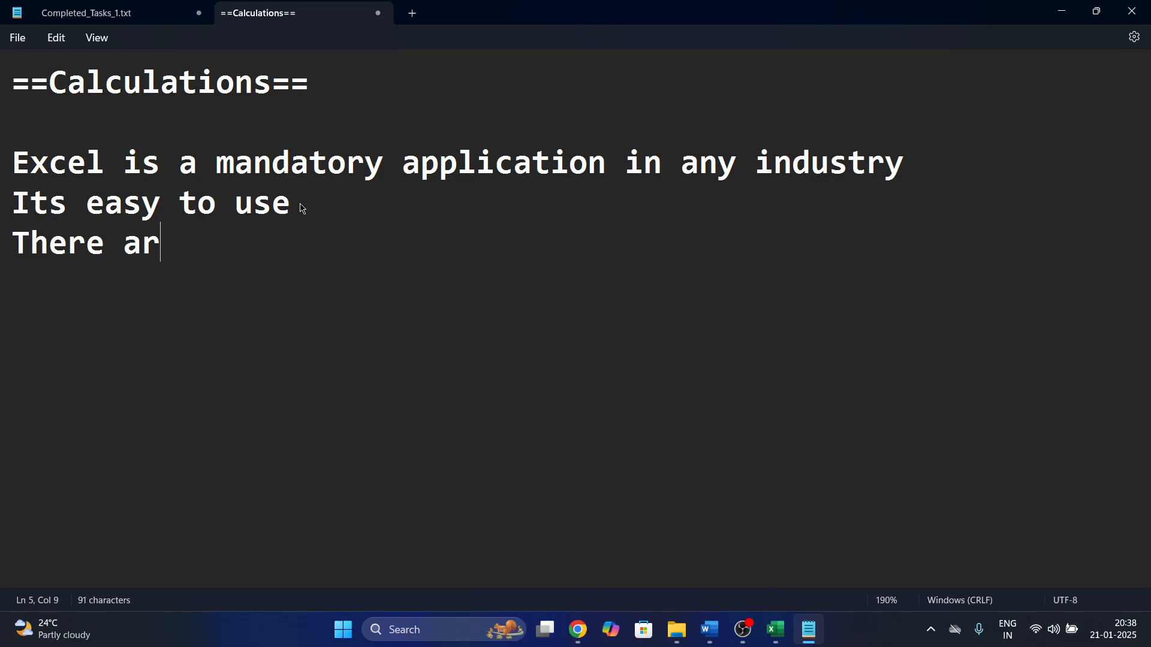
type("e several in")
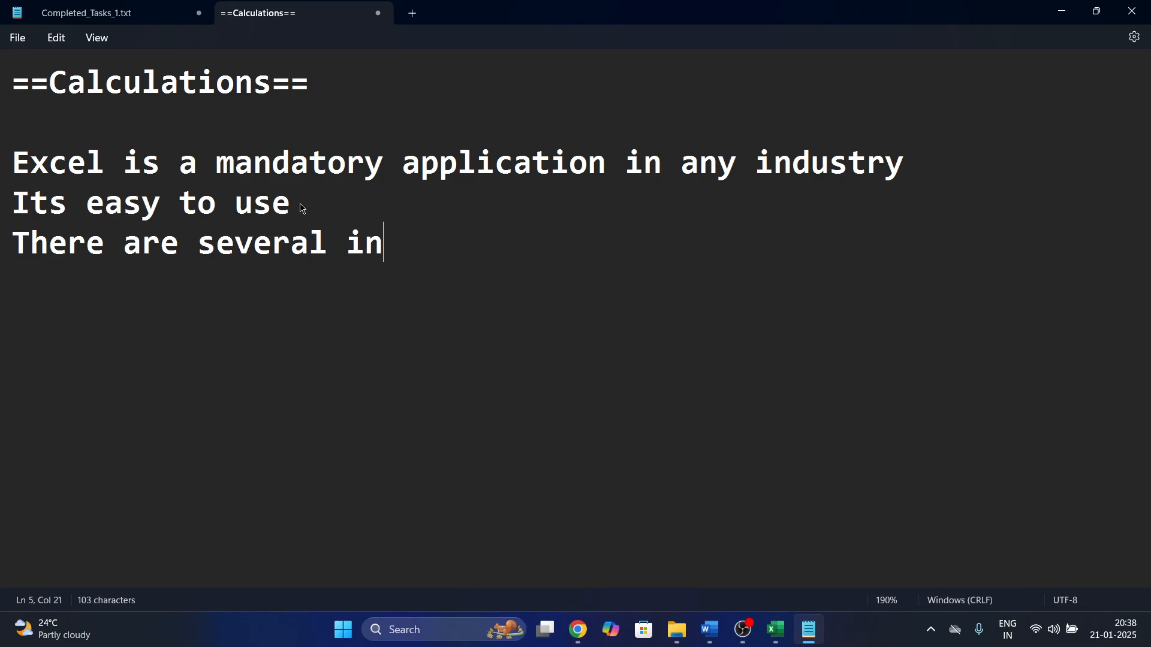
type("built fu")
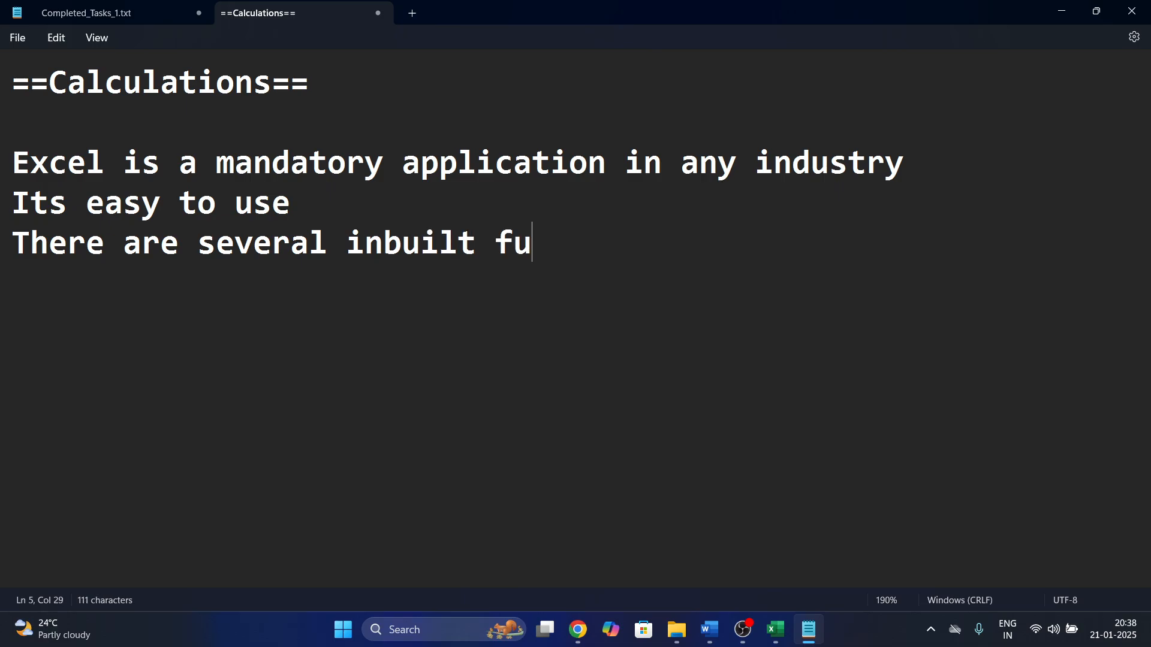
type("nctions")
key("Return")
type("e")
key("BackSpace")
type("We")
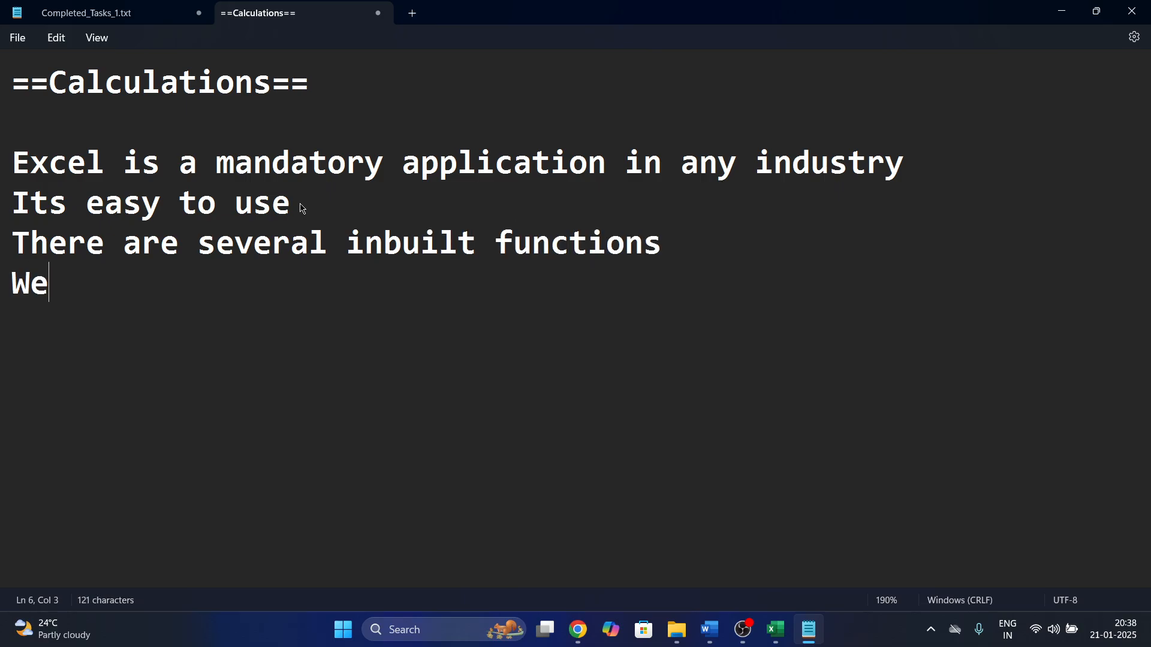
type(" can create")
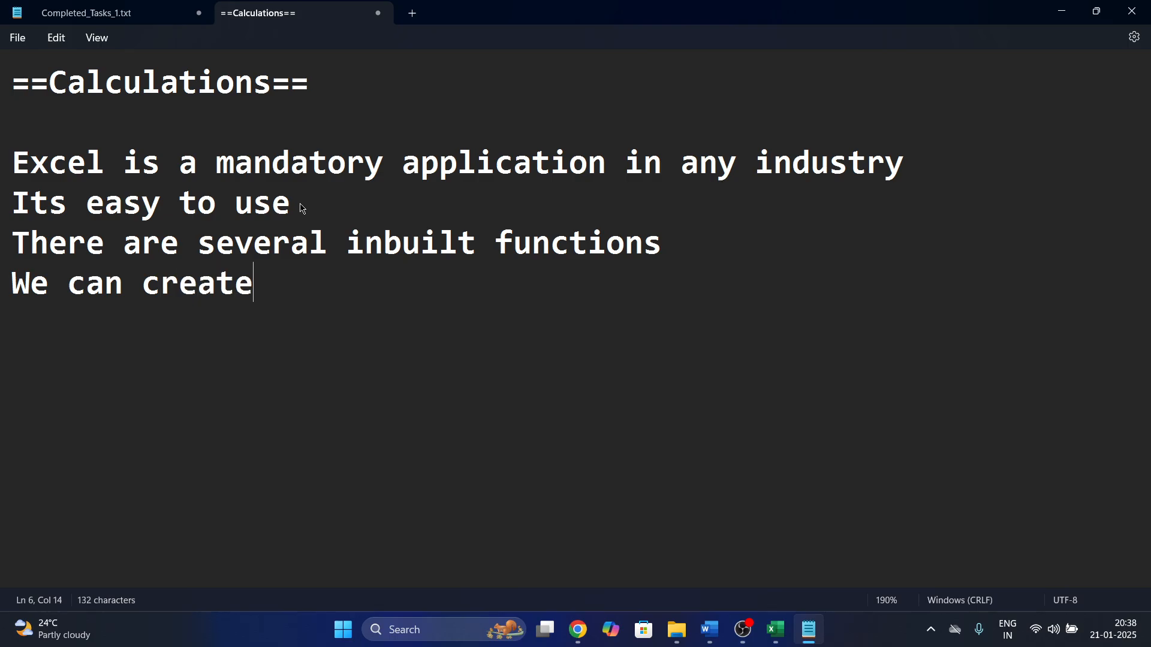
type(" custom fu")
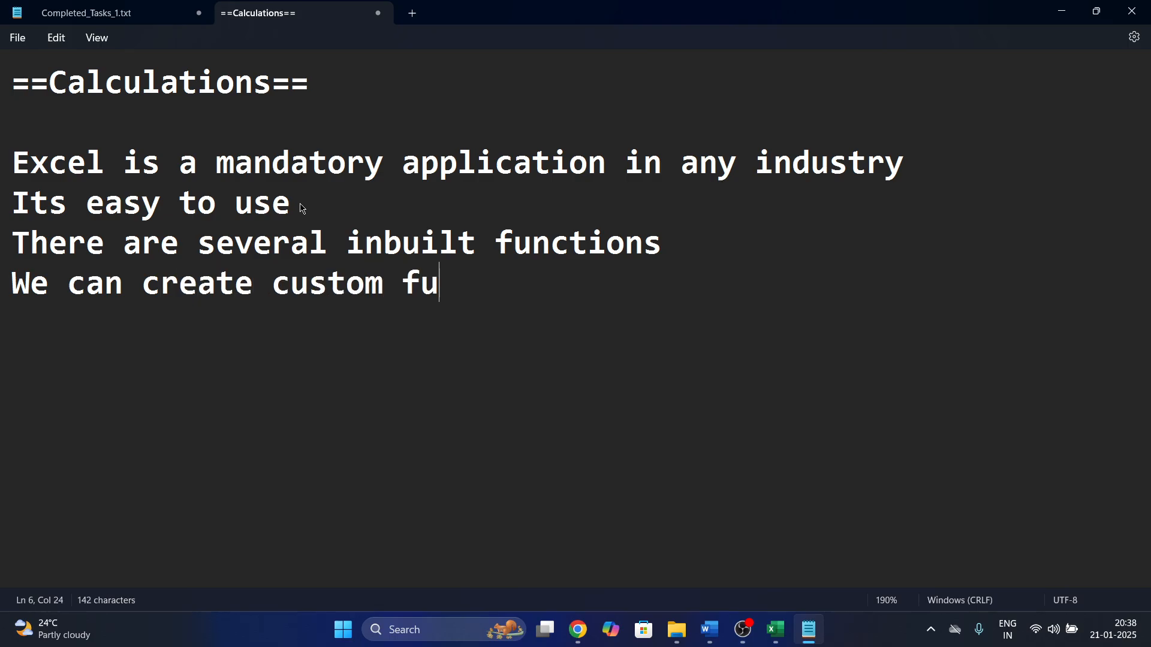
type("nctions based o")
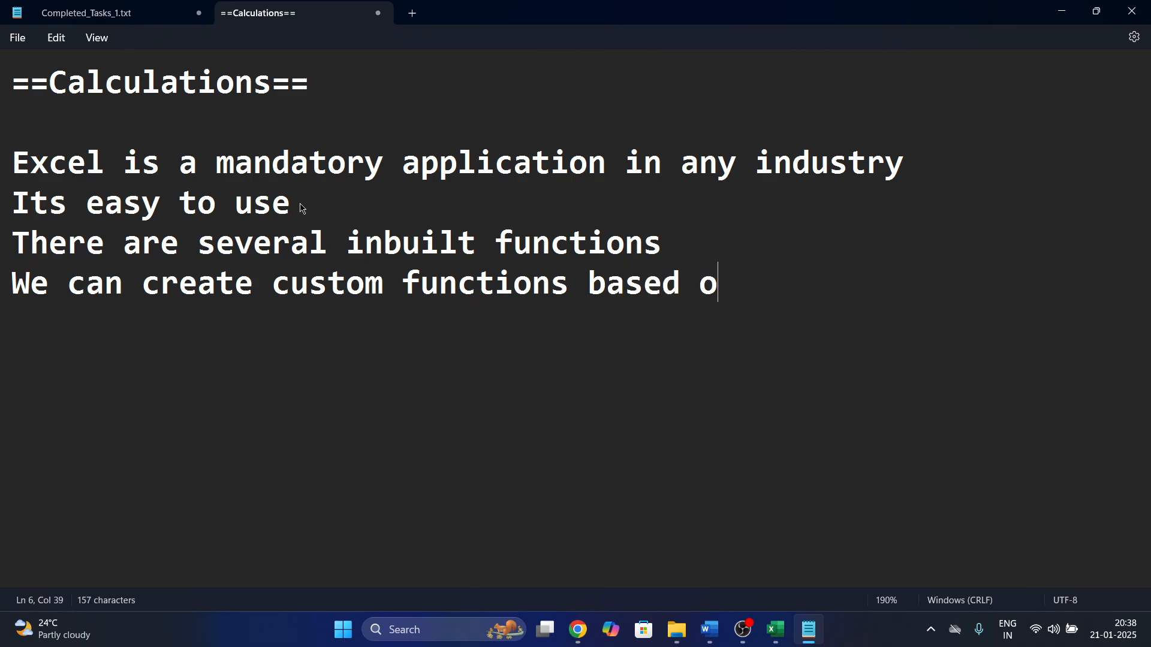
type("n requirement")
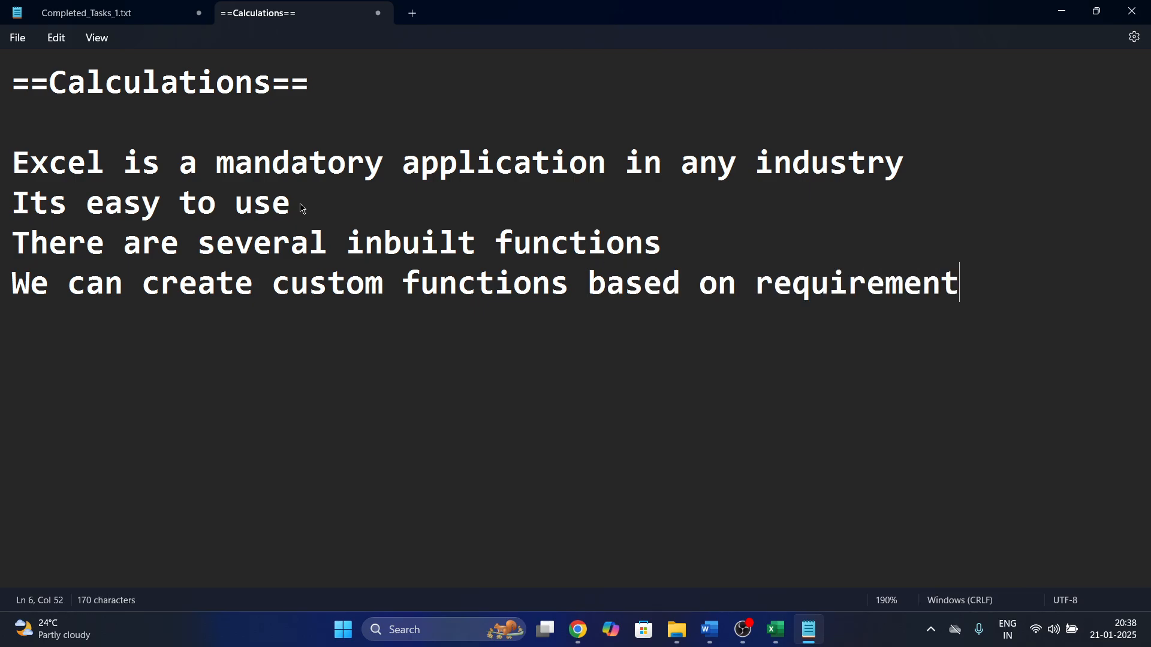
Add the line 'We can save and share the reports to anyone who are using internet'.
key("Return")
type("We can sh")
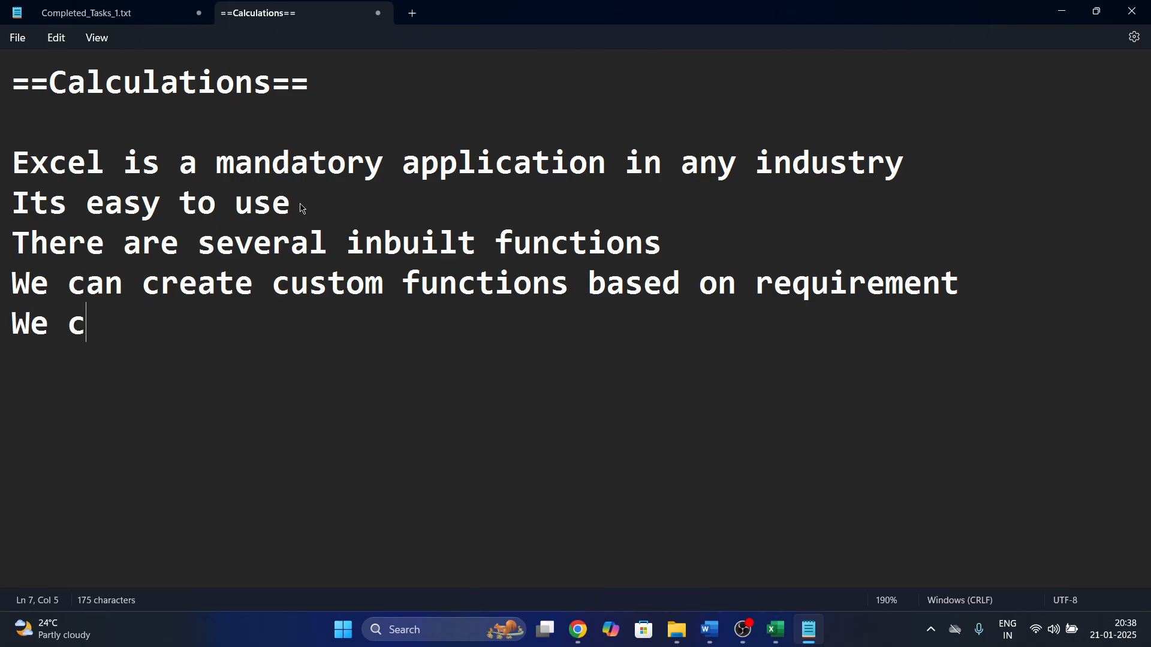
key("BackSpace")
type("sabv")
key("BackSpace")
key("BackSpace")
type("ve and s")
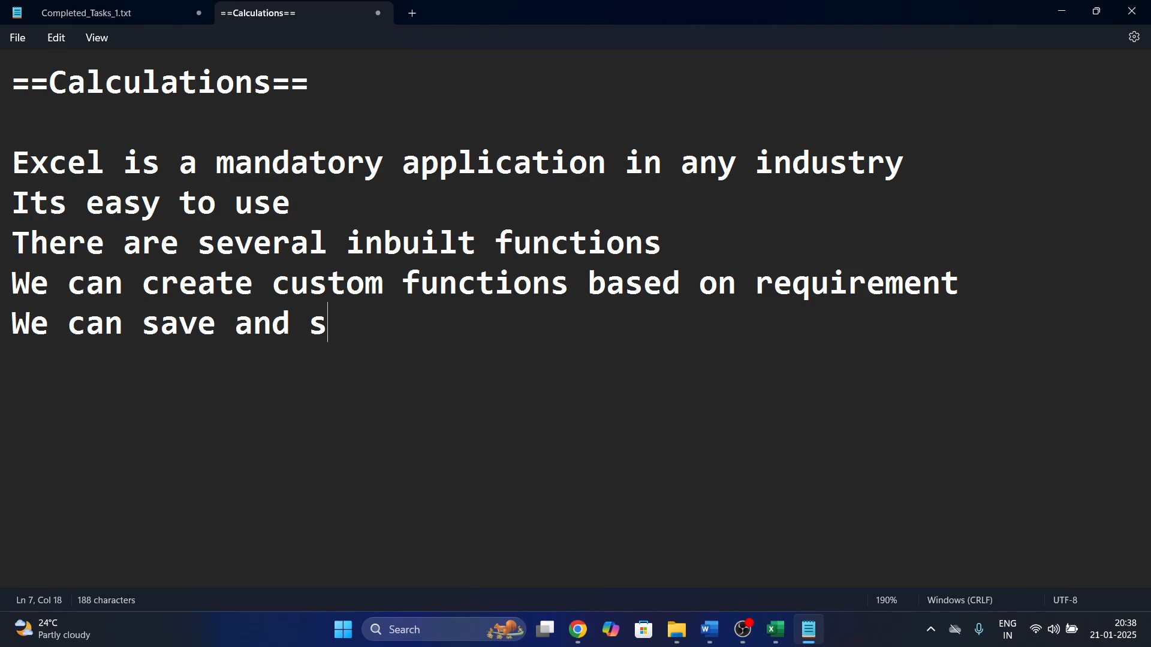
type("hare the reports wtpo")
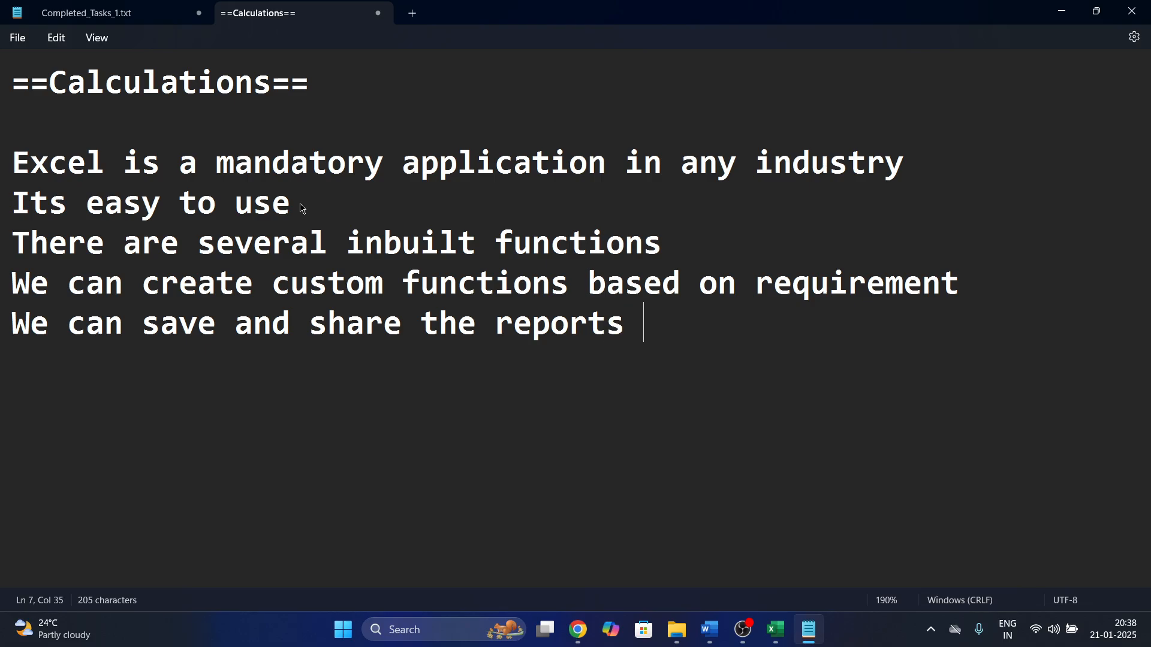
key("BackSpace")
type("tpo")
key("BackSpace")
key("BackSpace")
key("BackSpace")
key("BackSpace")
type("to anyone ")
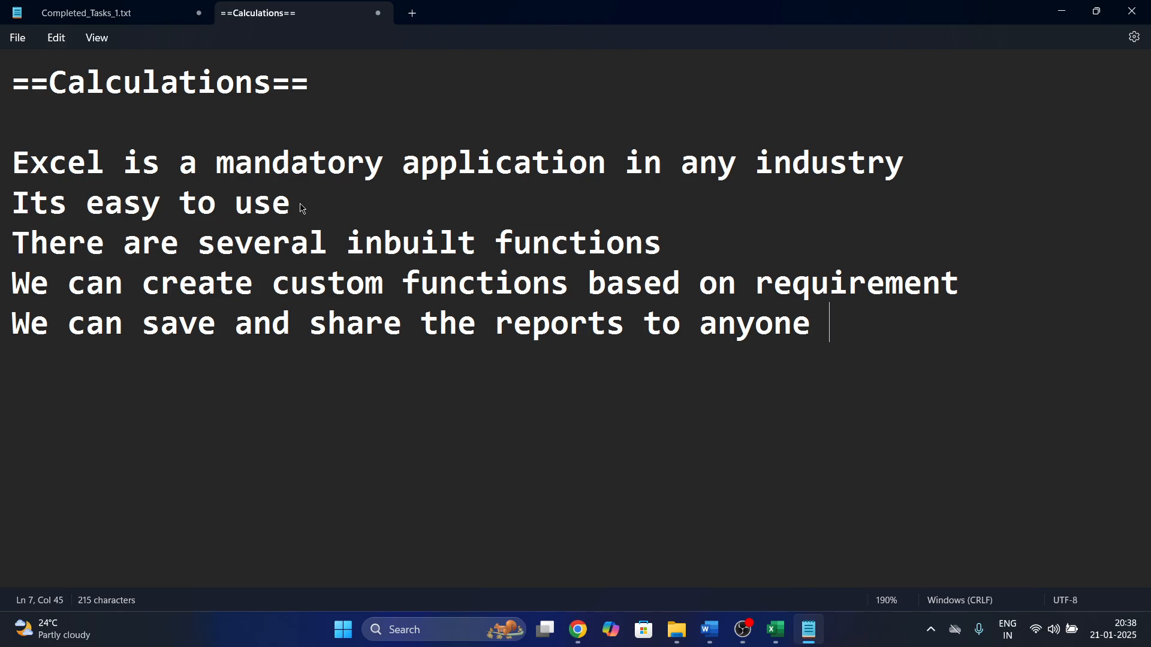
type("who are us")
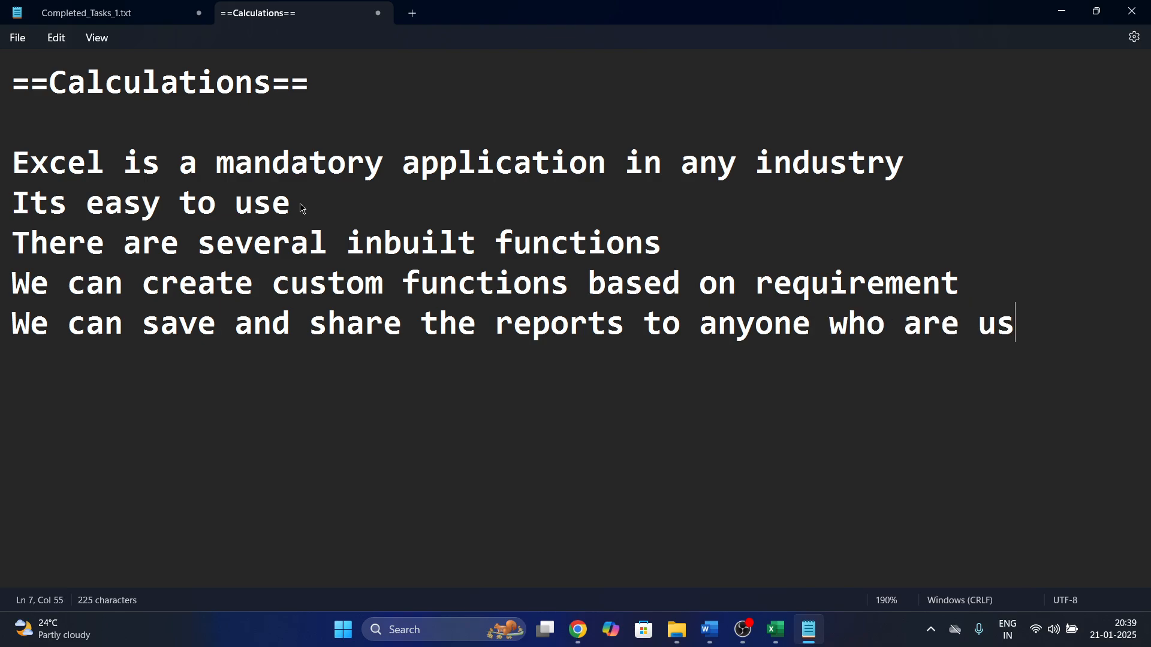
type("ing internet")
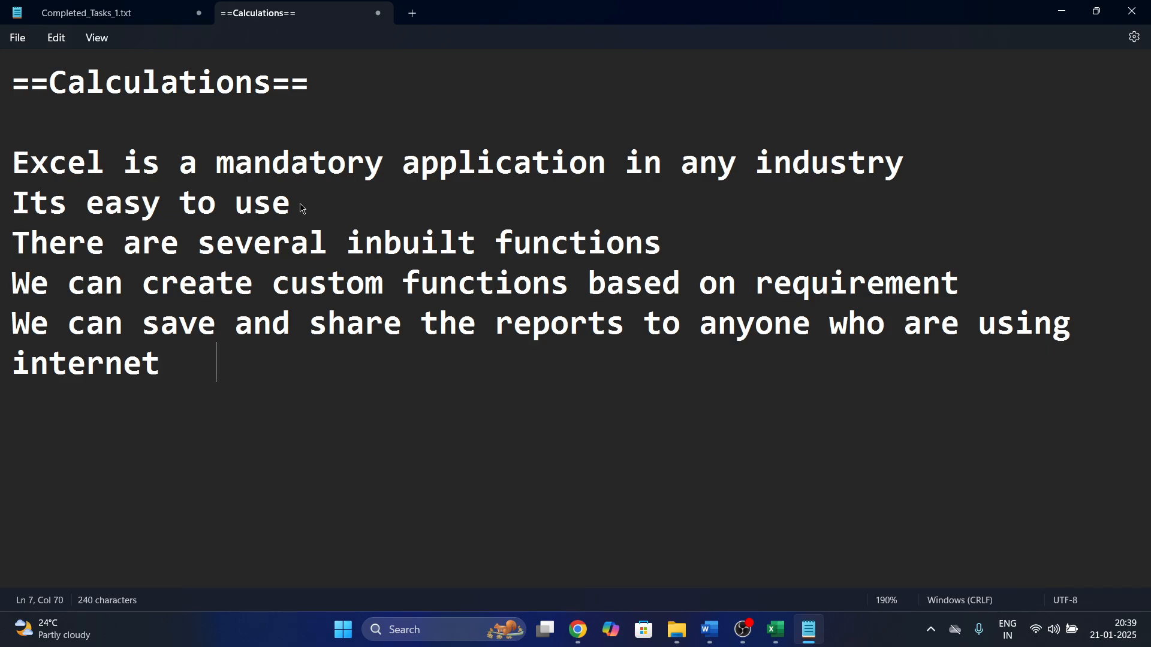
key("BackSpace")
key("BackSpace")
Finish the sharing line with 'or PC or Laptop' and start a new line.
type("or ")
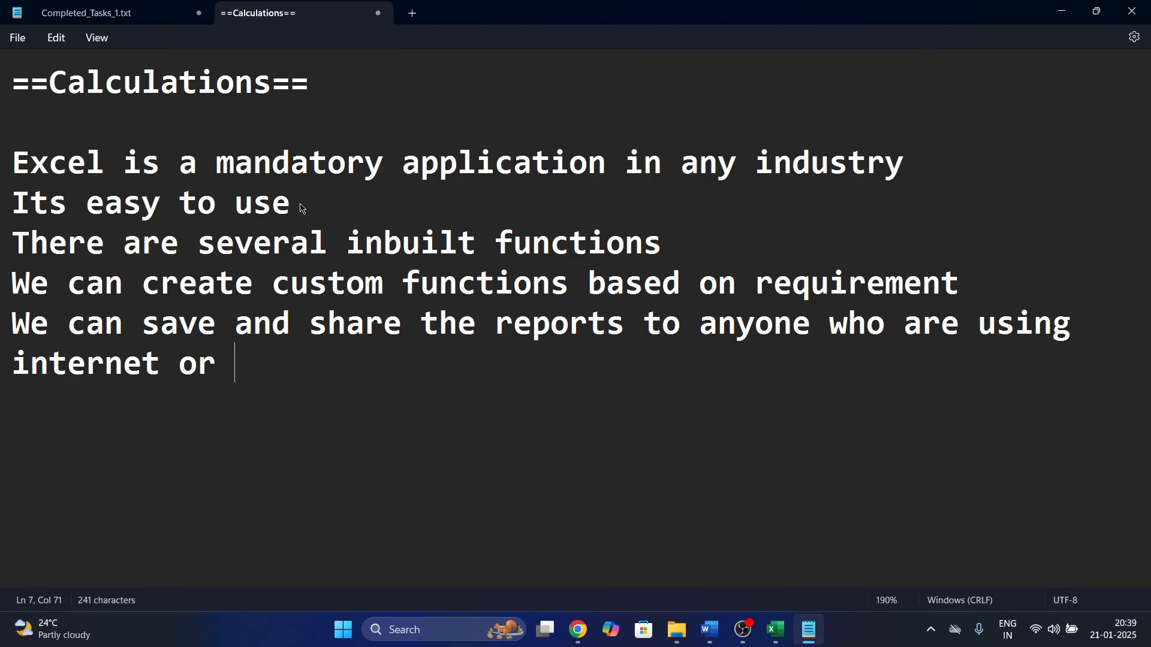
type("PC or Laot")
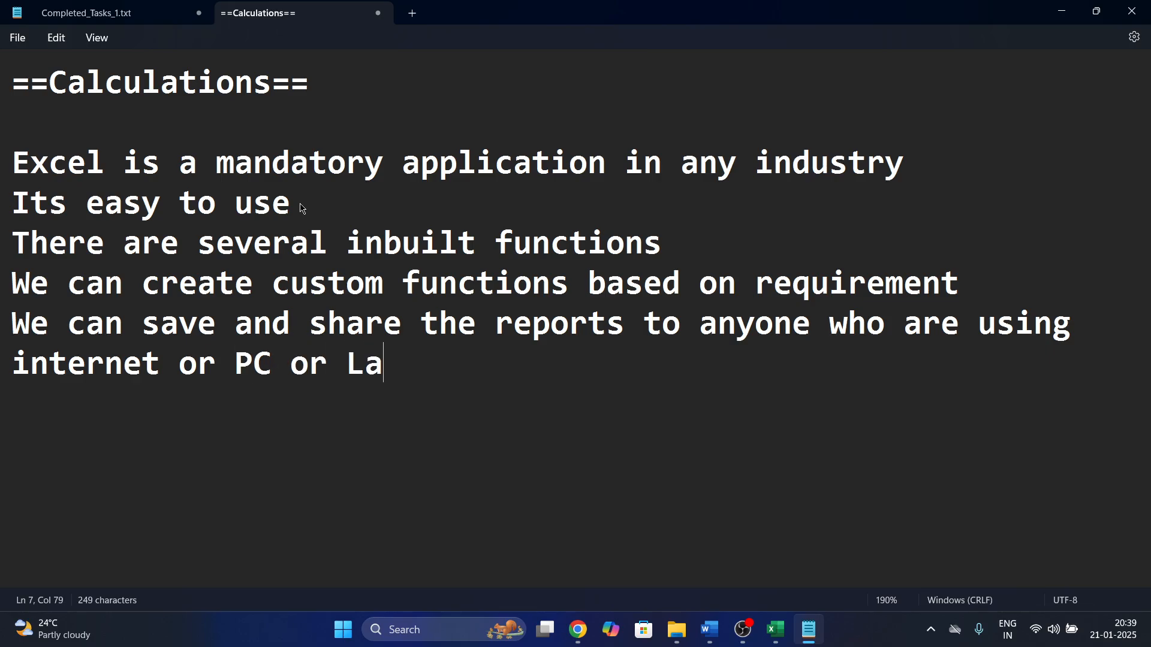
key("BackSpace")
key("BackSpace")
type("pp")
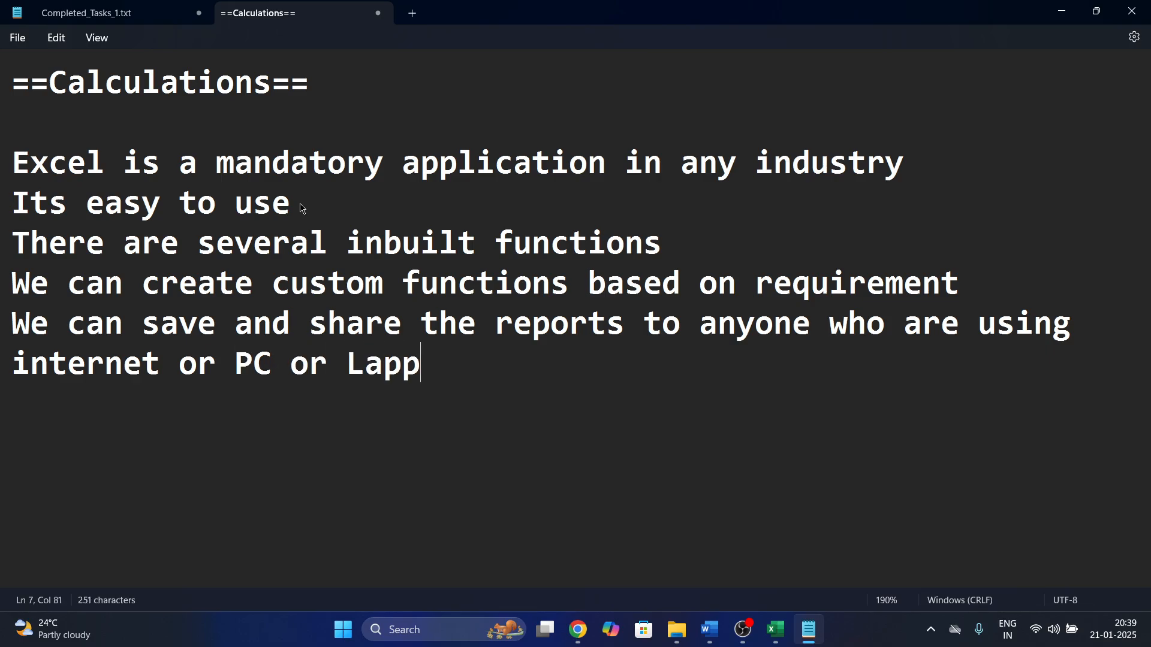
key("BackSpace")
type("op")
key("BackSpace")
key("BackSpace")
key("BackSpace")
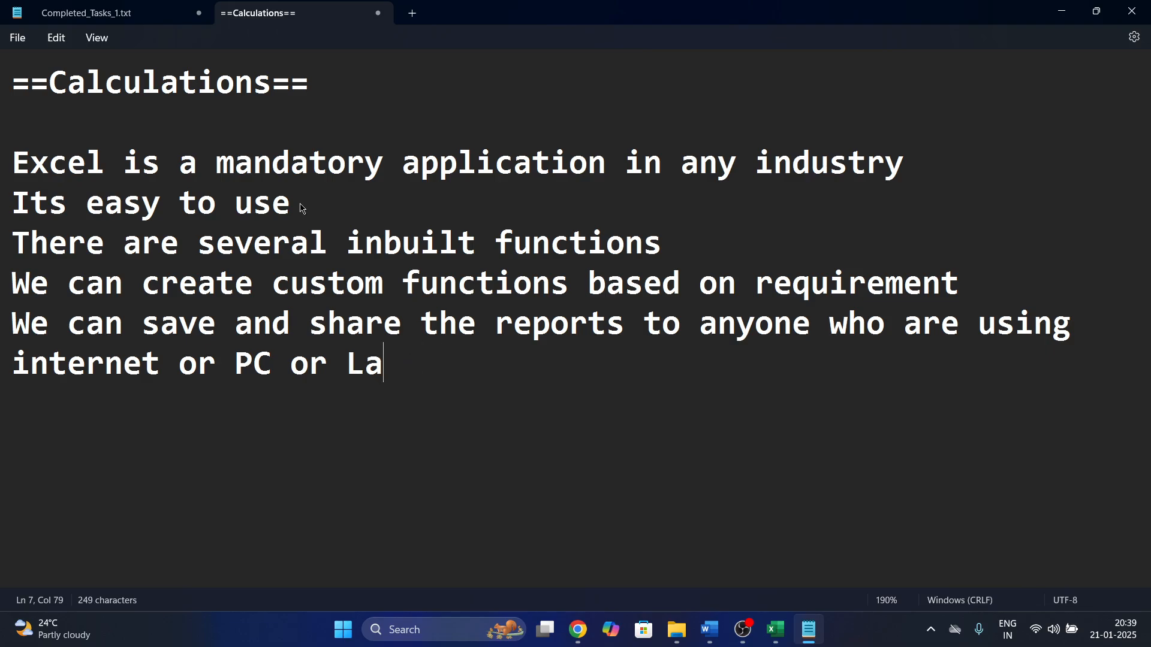
type("top")
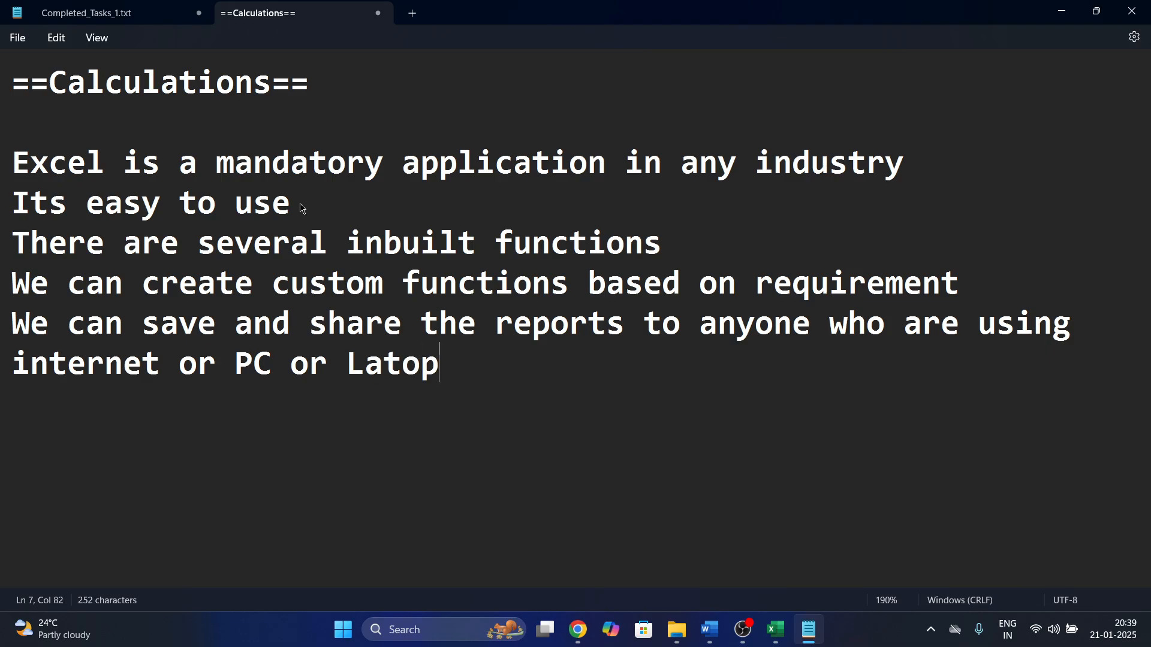
key("Return")
type("En")
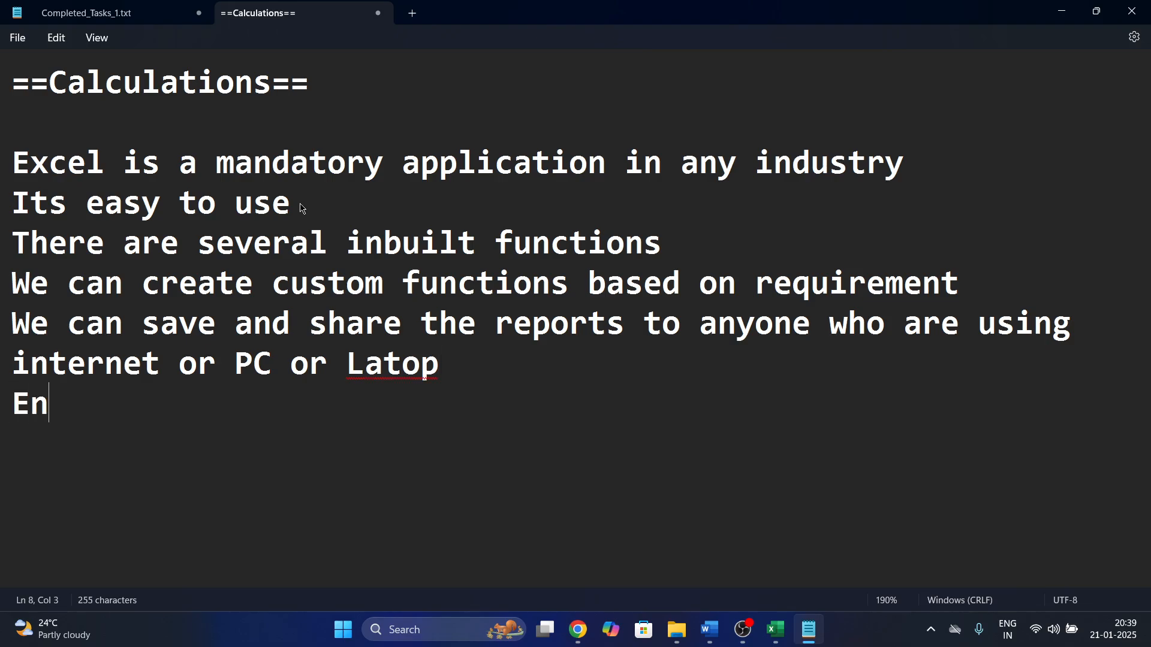
key("BackSpace")
key("BackSpace")
key("BackSpace")
key("BackSpace")
key("BackSpace")
key("BackSpace")
type("ptop")
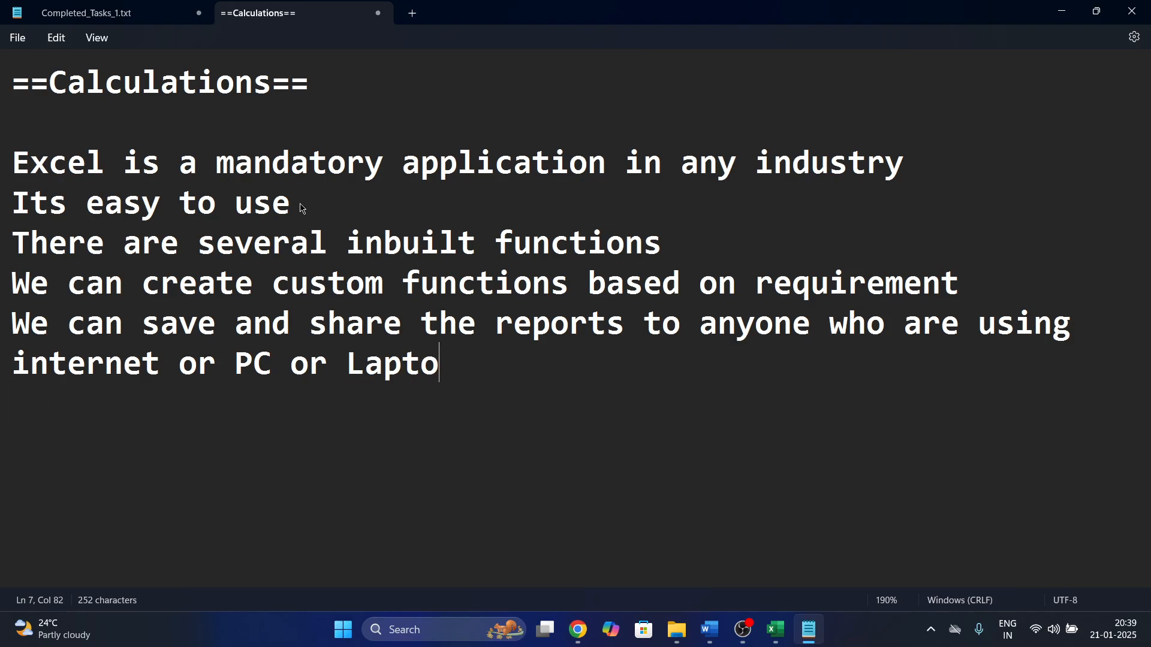
key("Return")
Type 'End user can access excel files if excel application (MS Office) is installed on their device'.
type("End us")
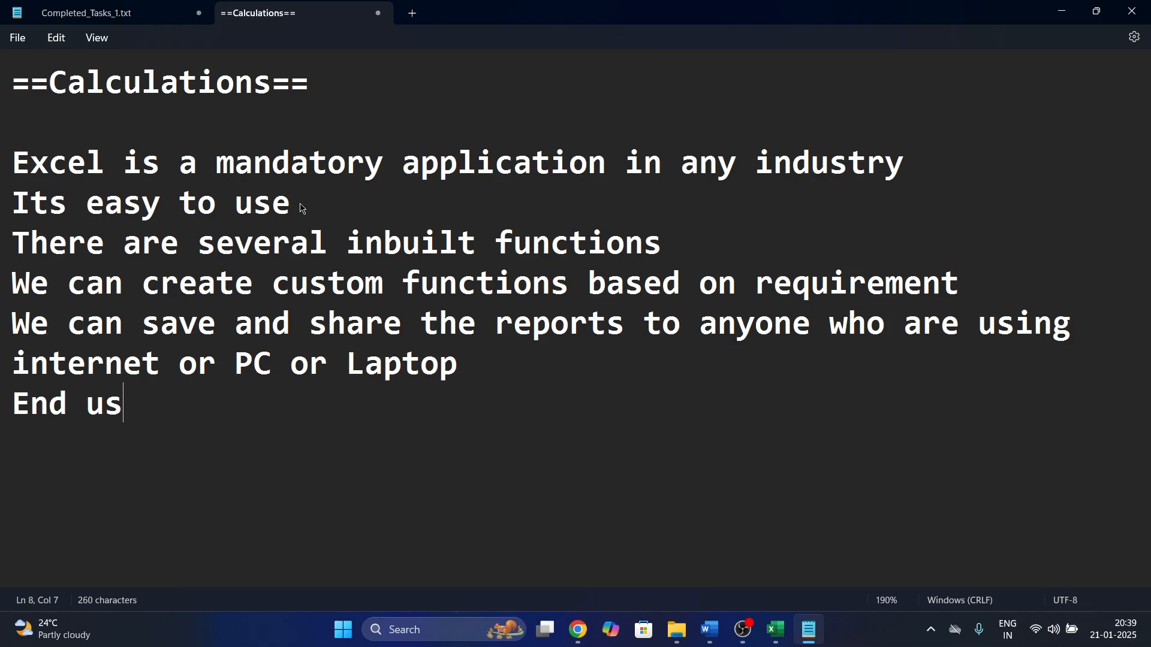
type("er can acces")
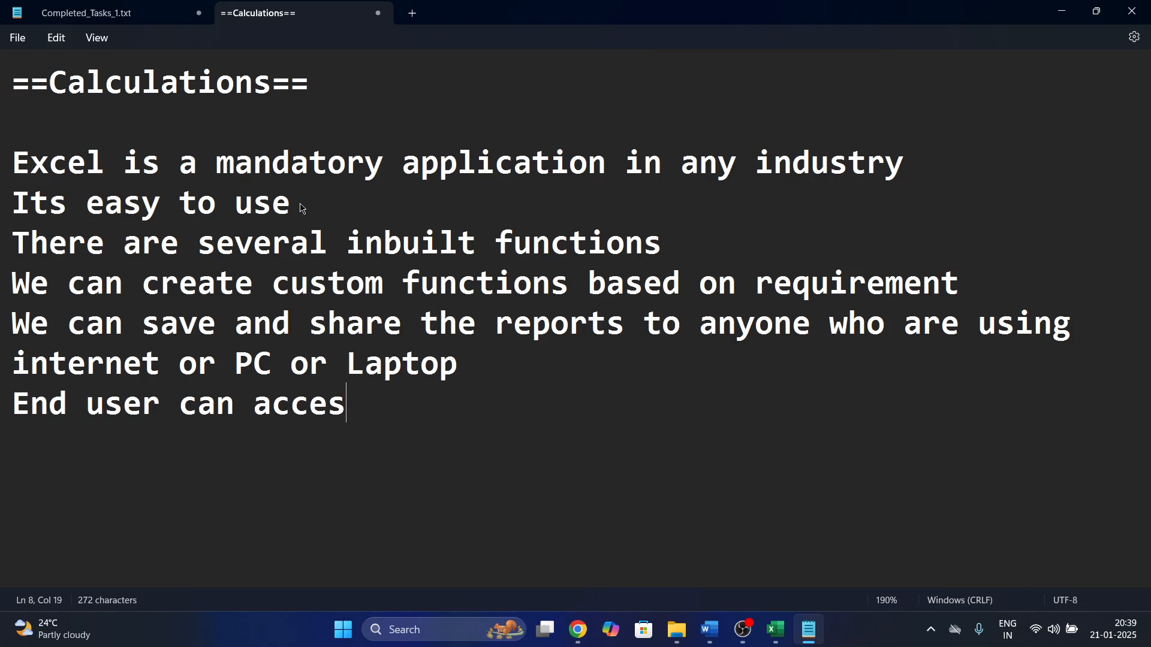
type("s excel files it")
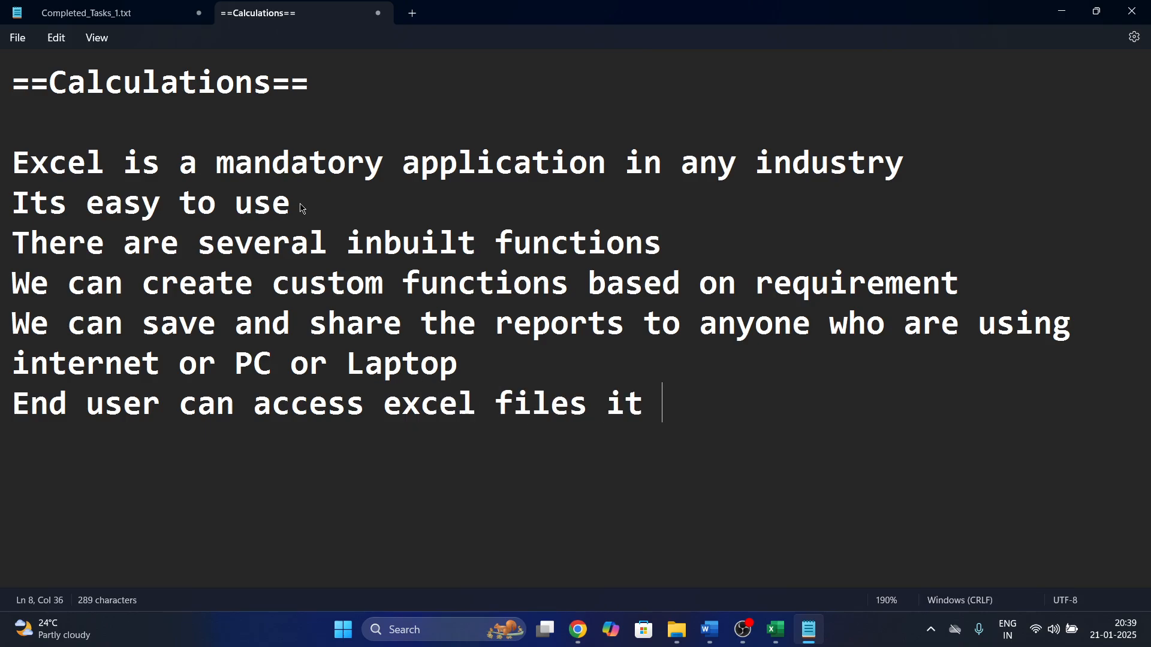
key("BackSpace")
type("f e")
type("xcel applicati")
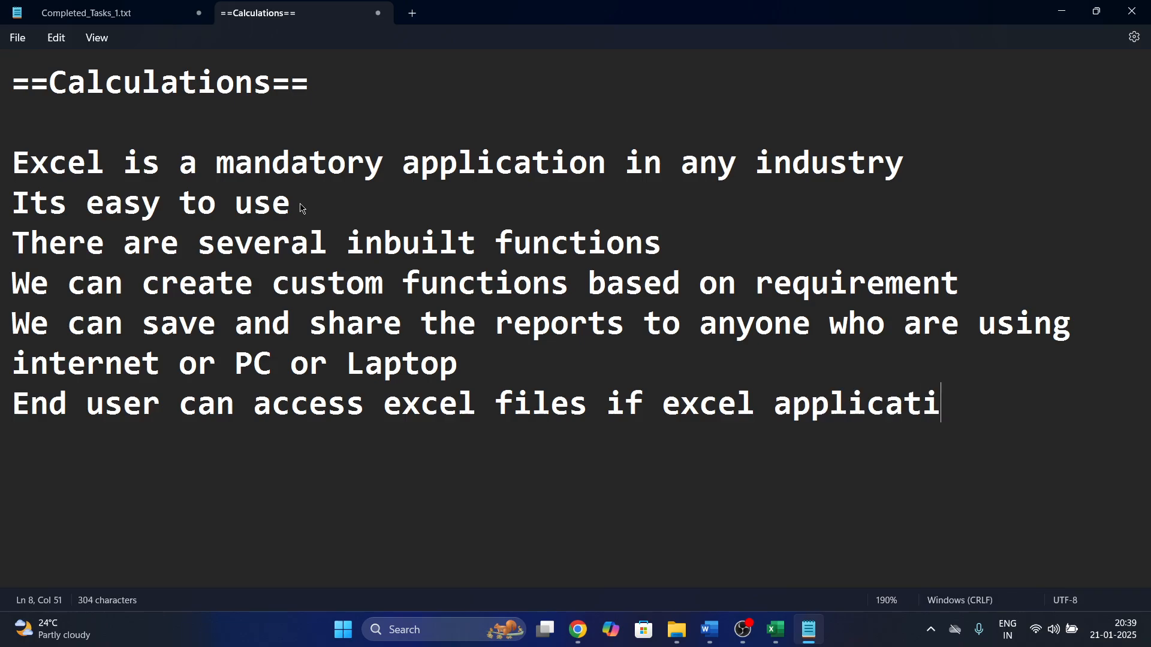
type("on (I")
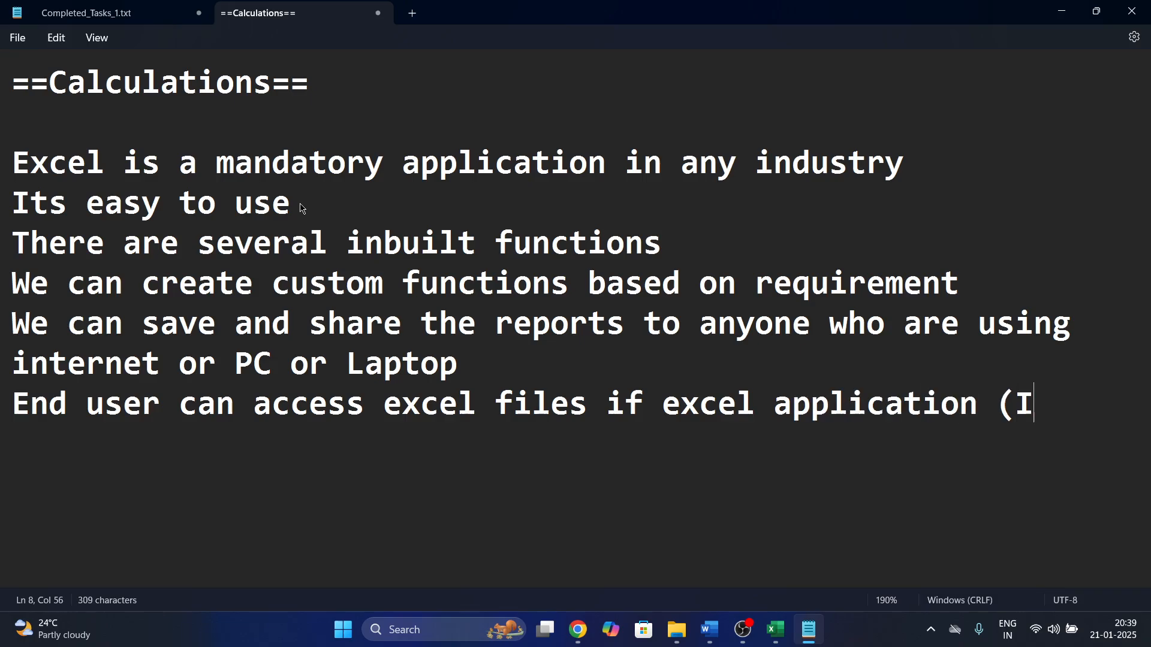
key("BackSpace")
type("MS OFf")
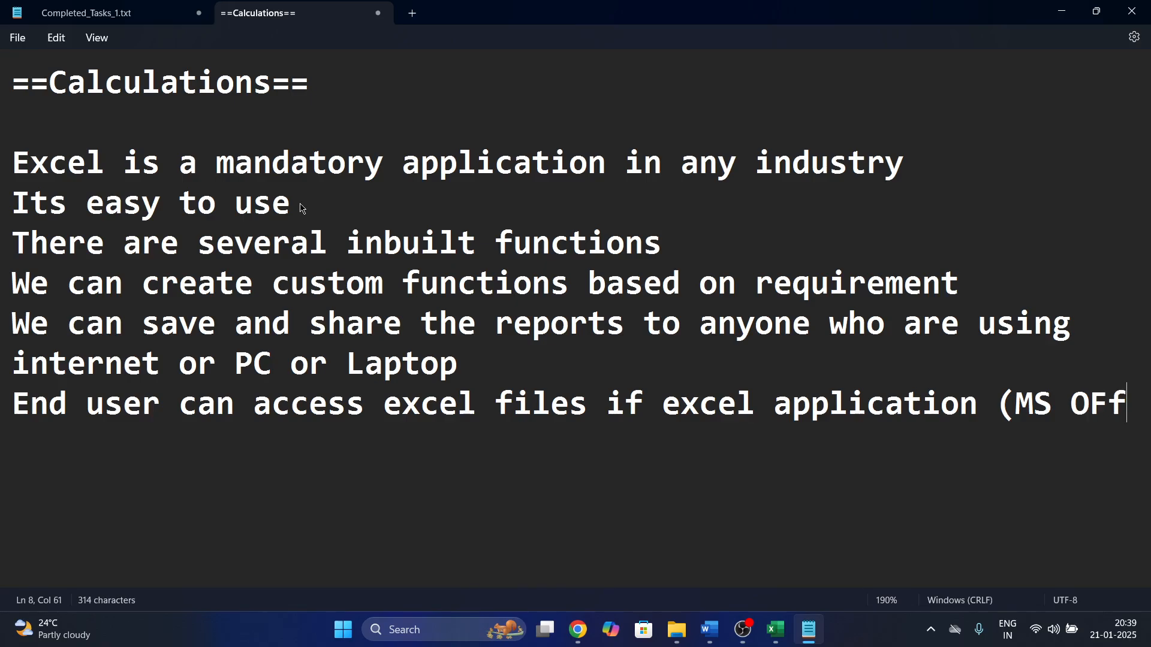
key("BackSpace")
key("BackSpace")
type("fiic")
key("BackSpace")
key("BackSpace")
key("BackSpace")
type("fice")
key("BackSpace")
type(") i")
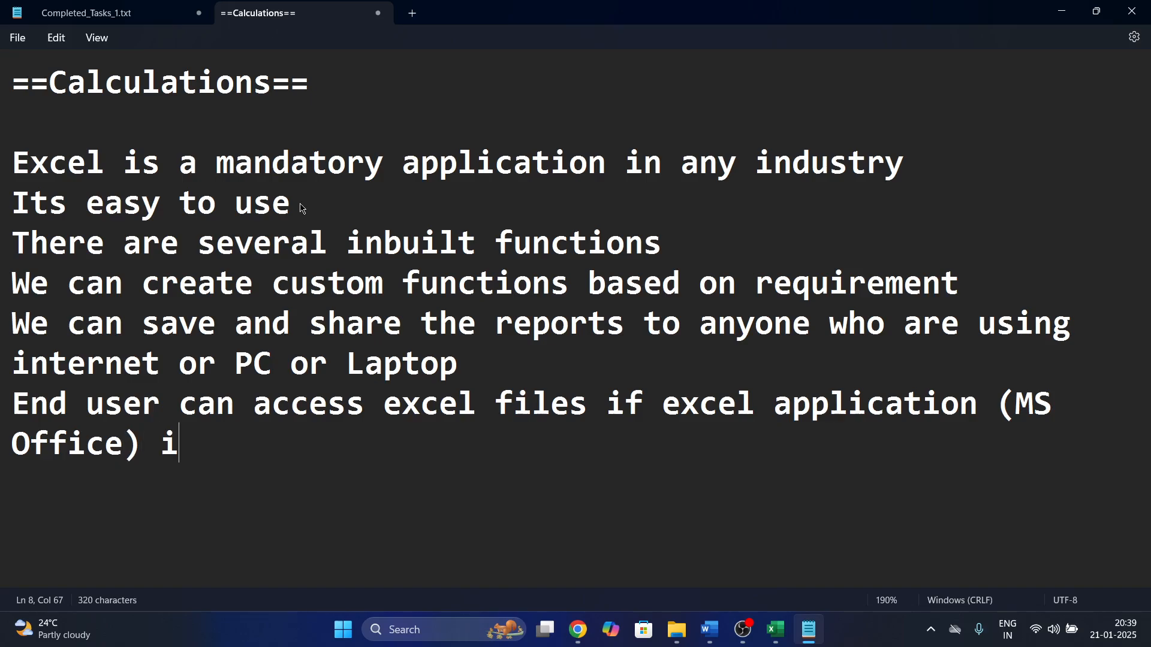
type("s insta")
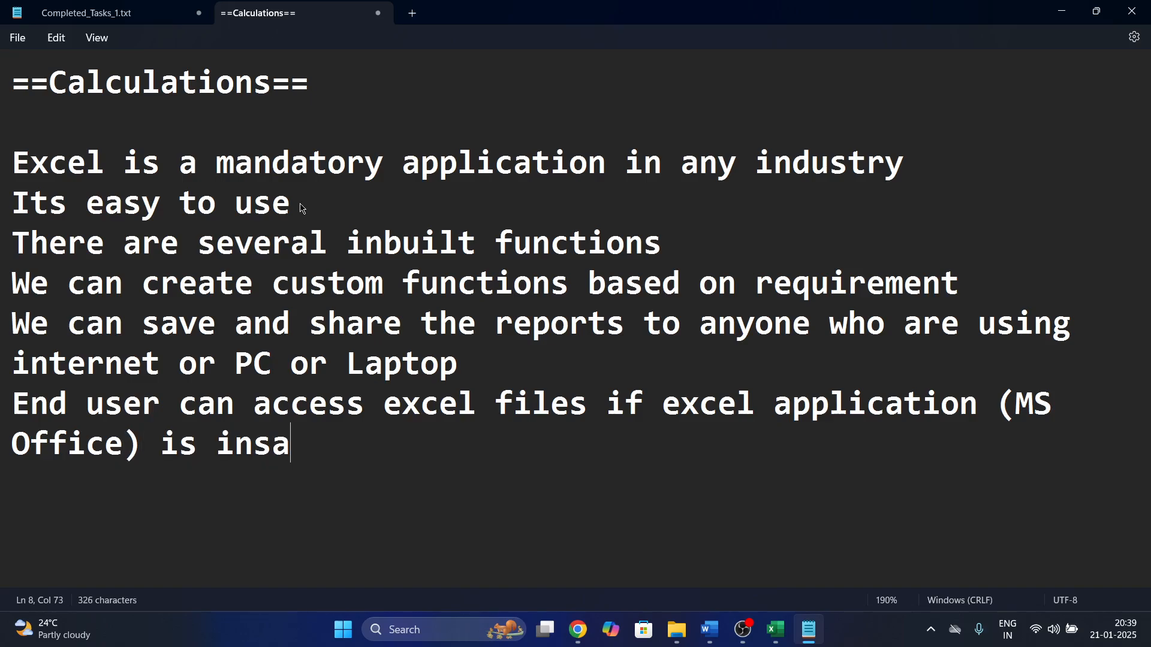
key("BackSpace")
type("talled on ")
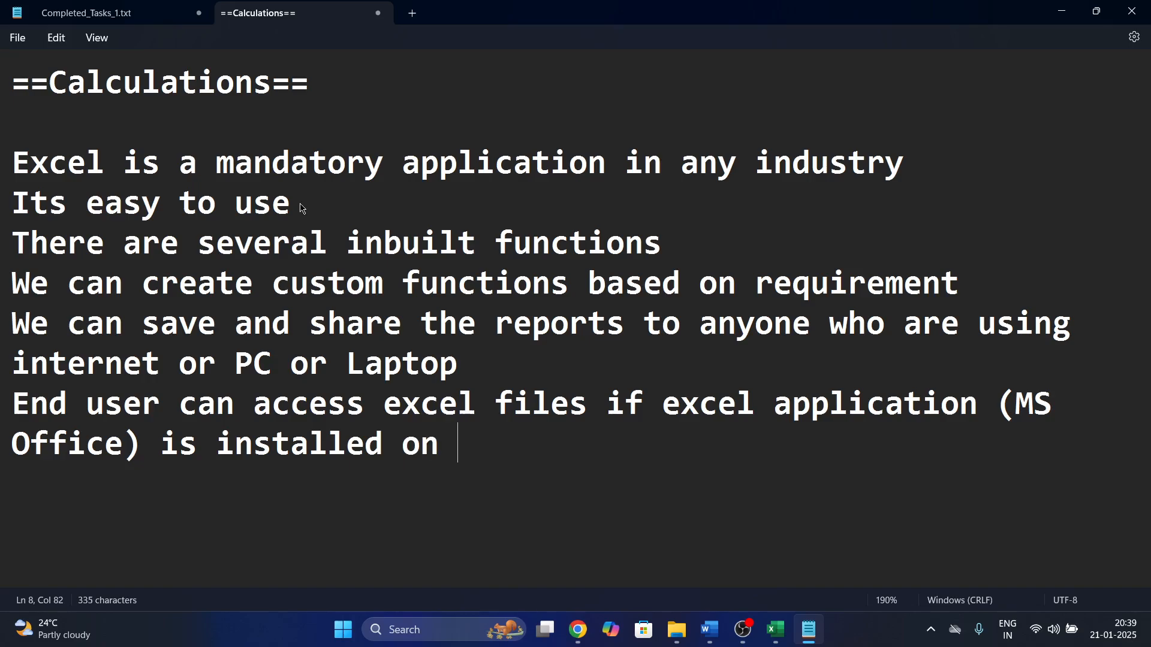
type("their device/")
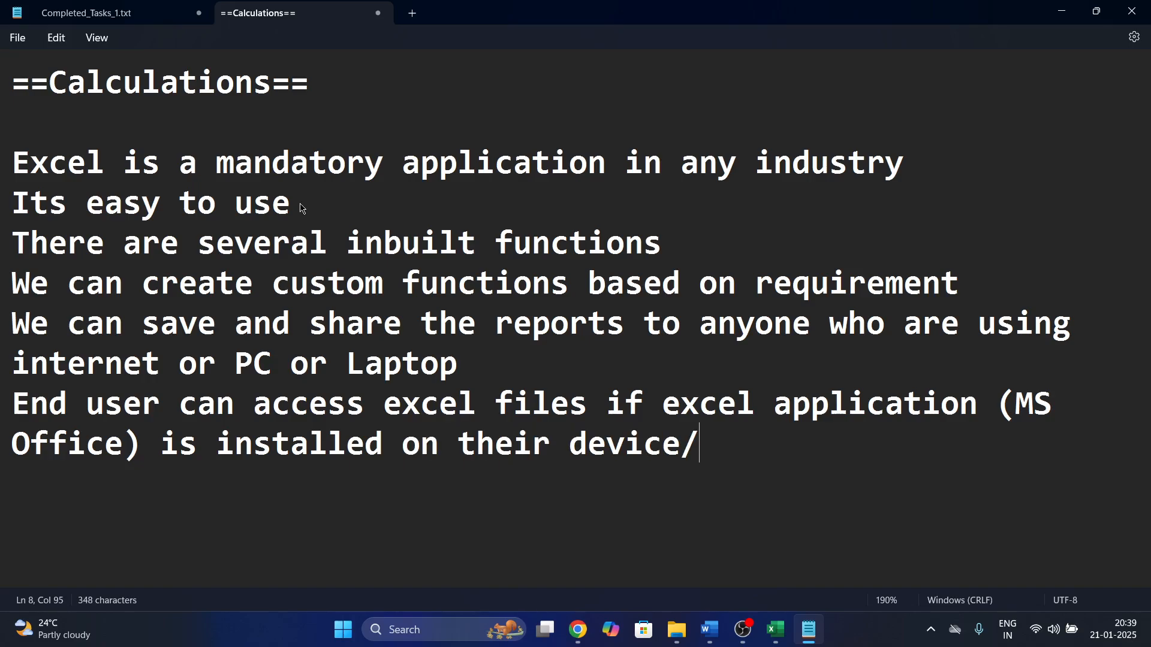
key("BackSpace")
Append '. (Mobile/Tablet/PC/Laptop)' and add a blank line below.
type(". (Movil")
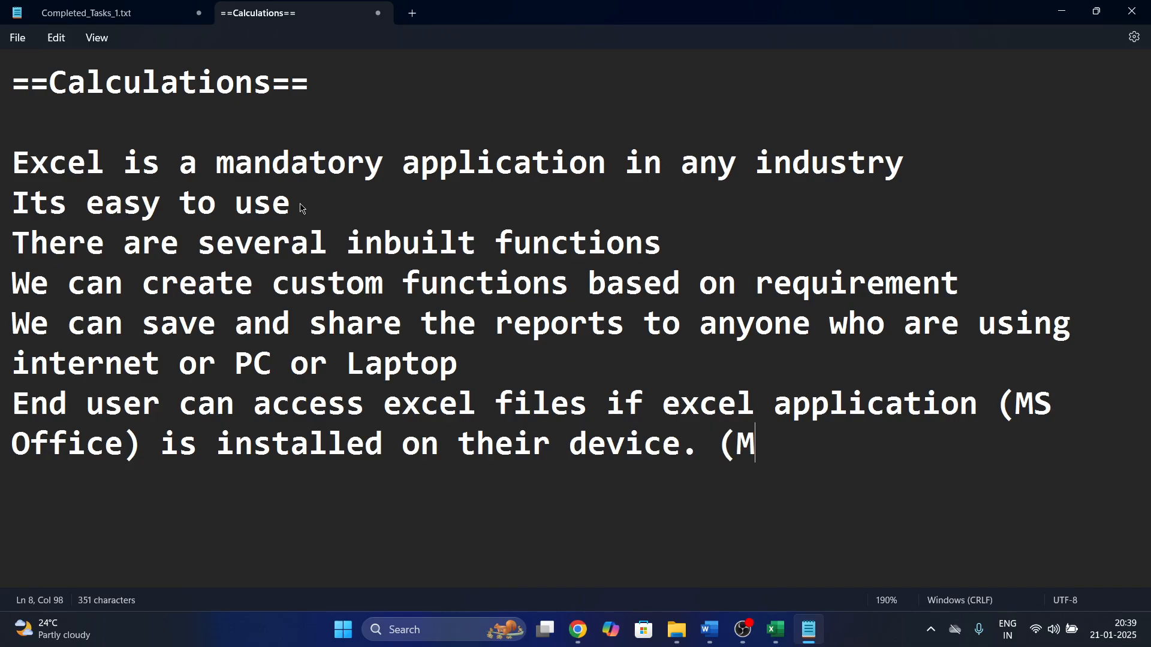
key("BackSpace")
key("BackSpace")
type("b")
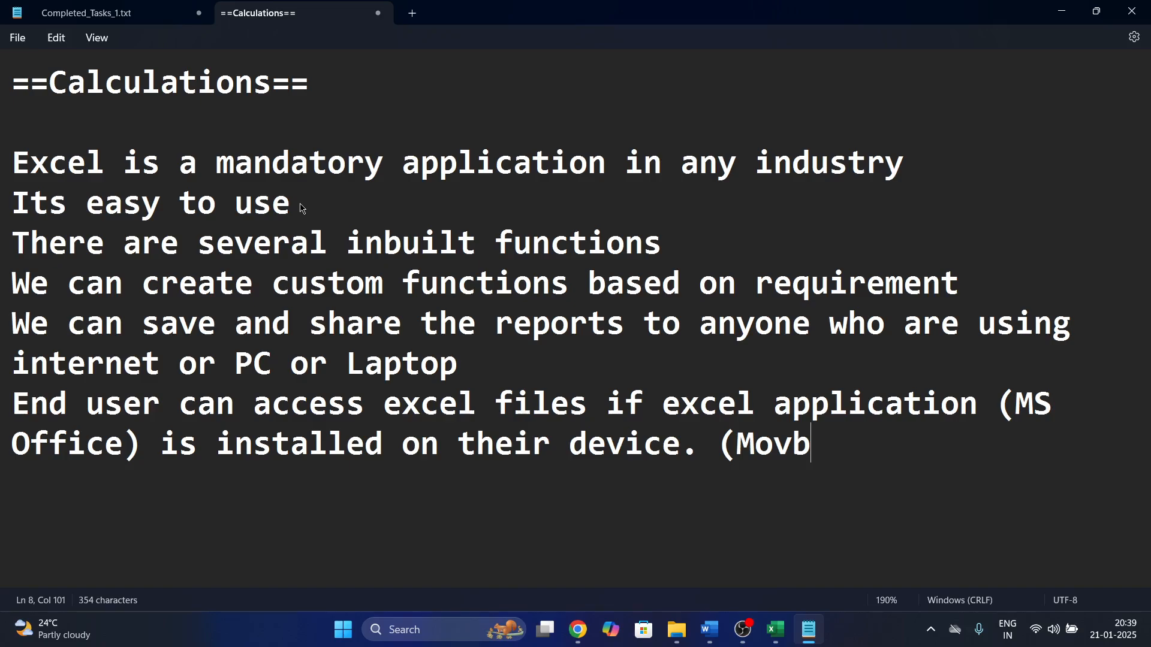
key("BackSpace")
key("BackSpace")
type("bile ")
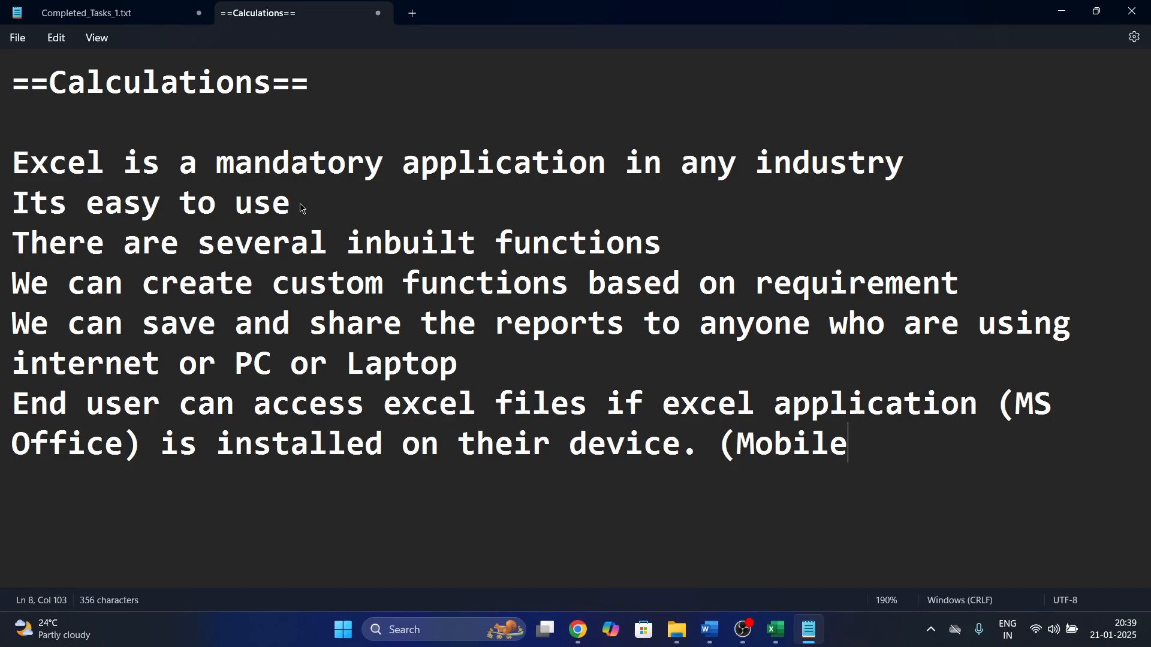
type("/Tablet")
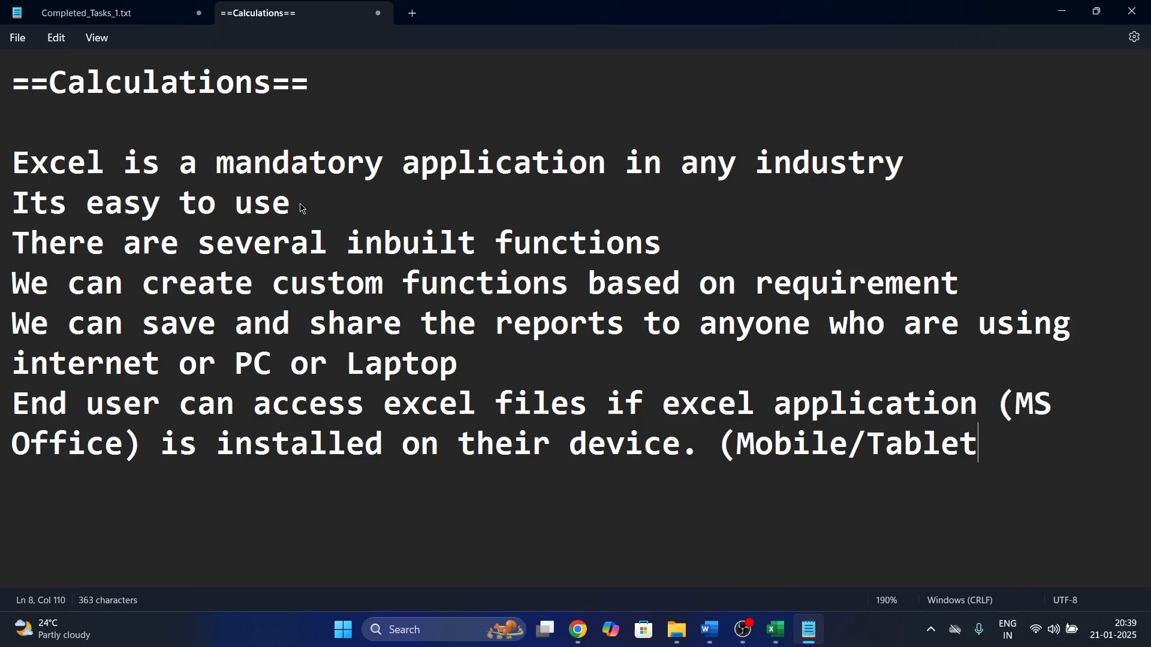
type("/PC/L")
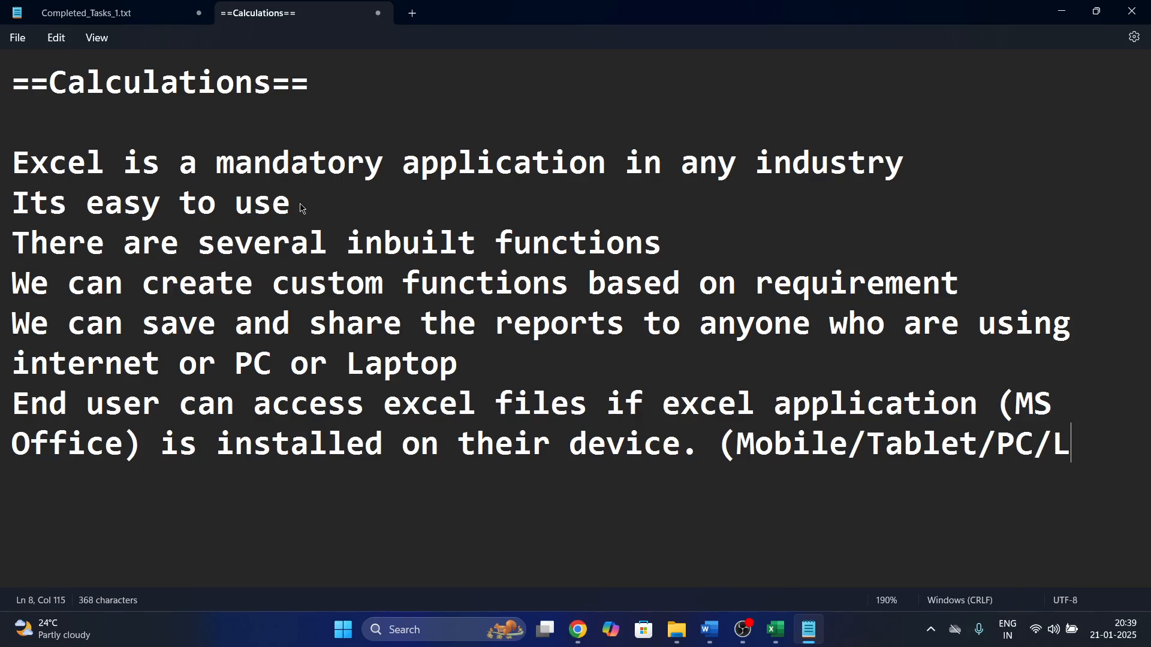
type("aptop")
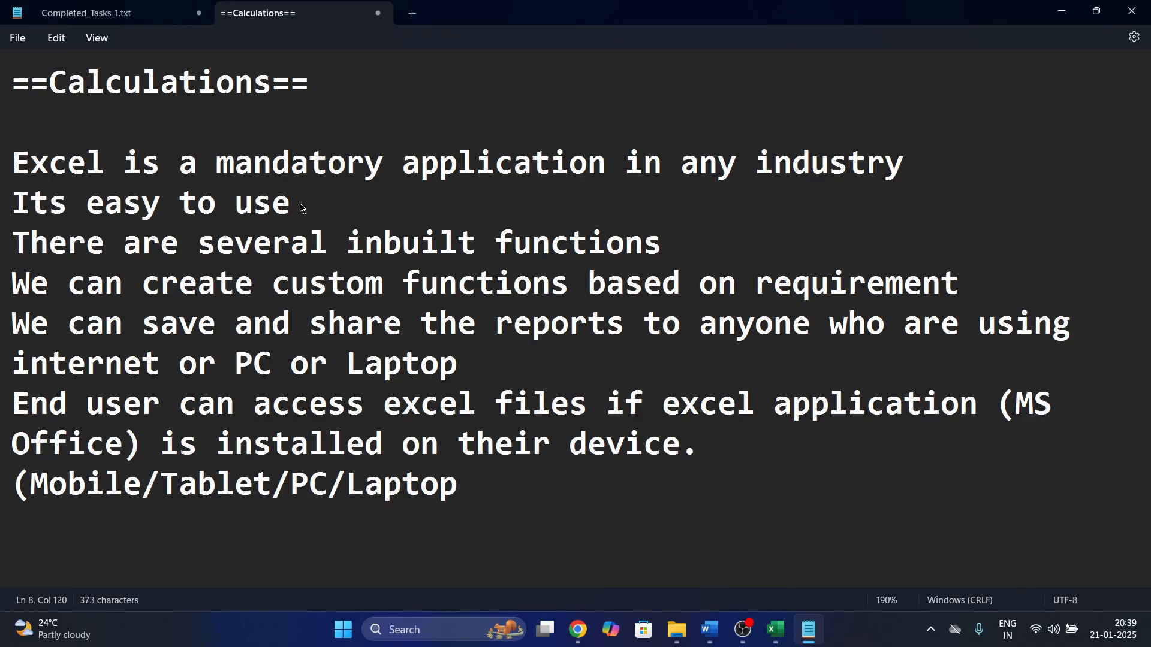
type(")")
key("Return")
key("Return")
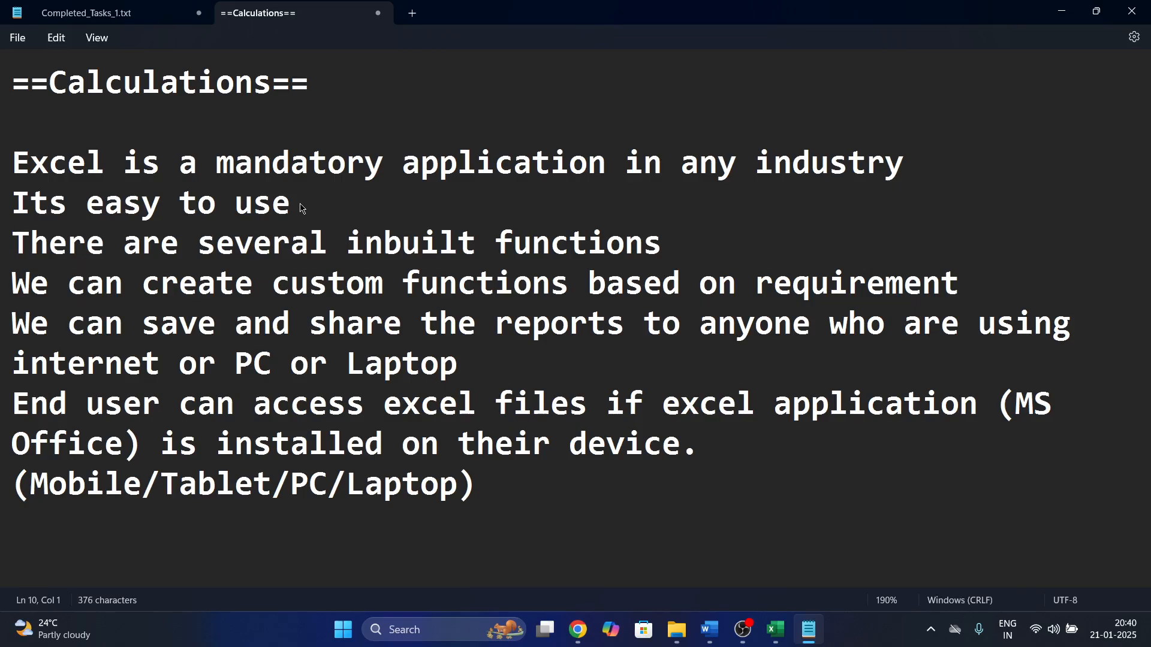
Back in the Excel workbook, change cell B2 to 'Excel'.
left_click(776, 630)
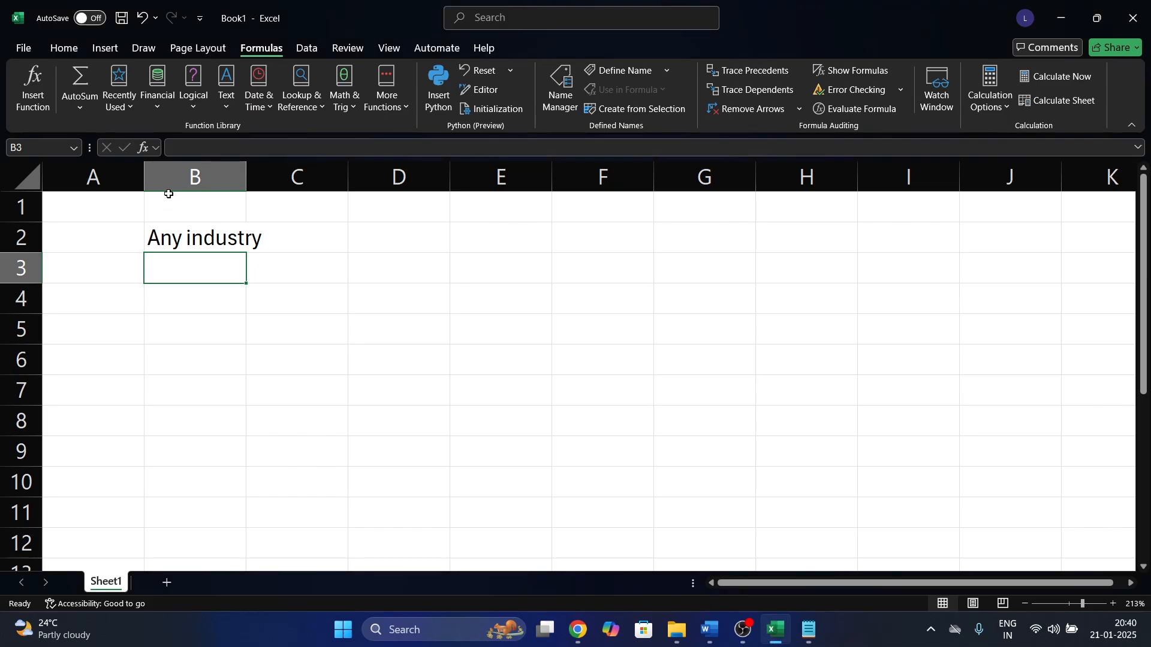
left_click(195, 239)
type("Exc")
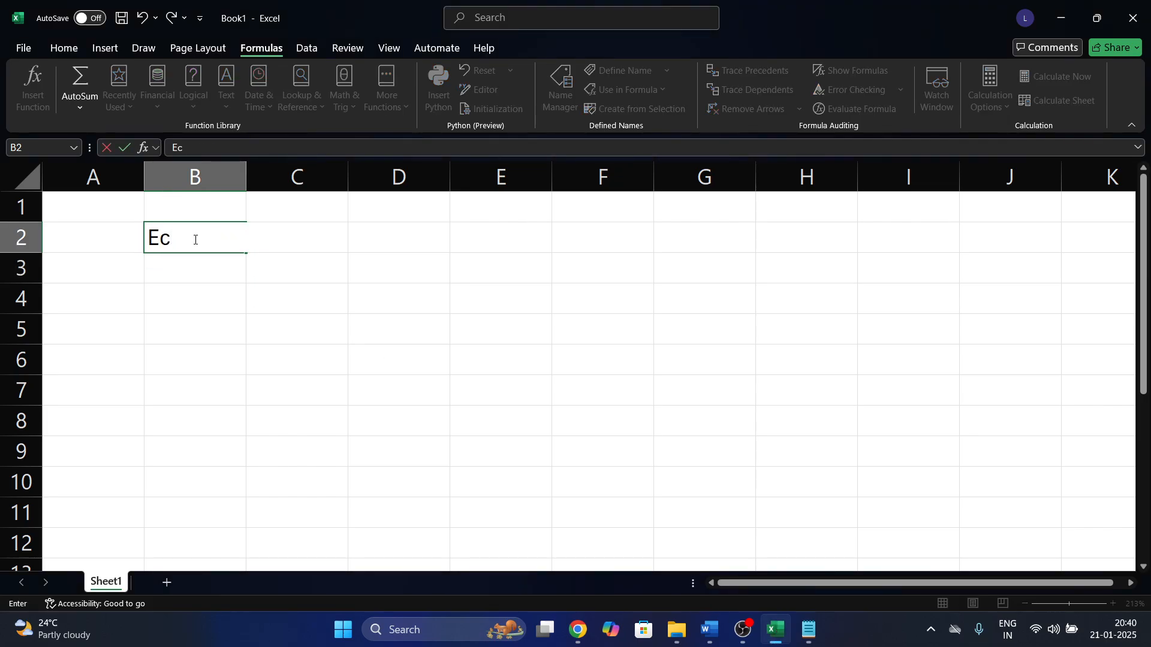
key("BackSpace")
type("xcel")
key("Return")
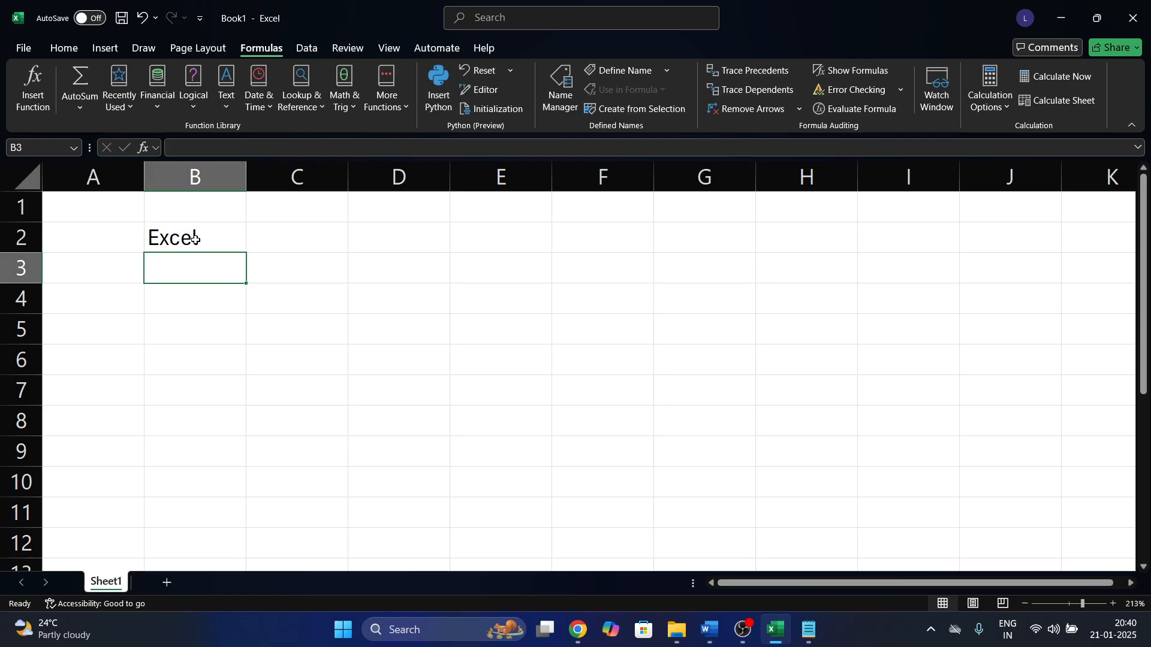
Enter SQL in C3 and Python for DS in C4, fixing the typos.
key("Right")
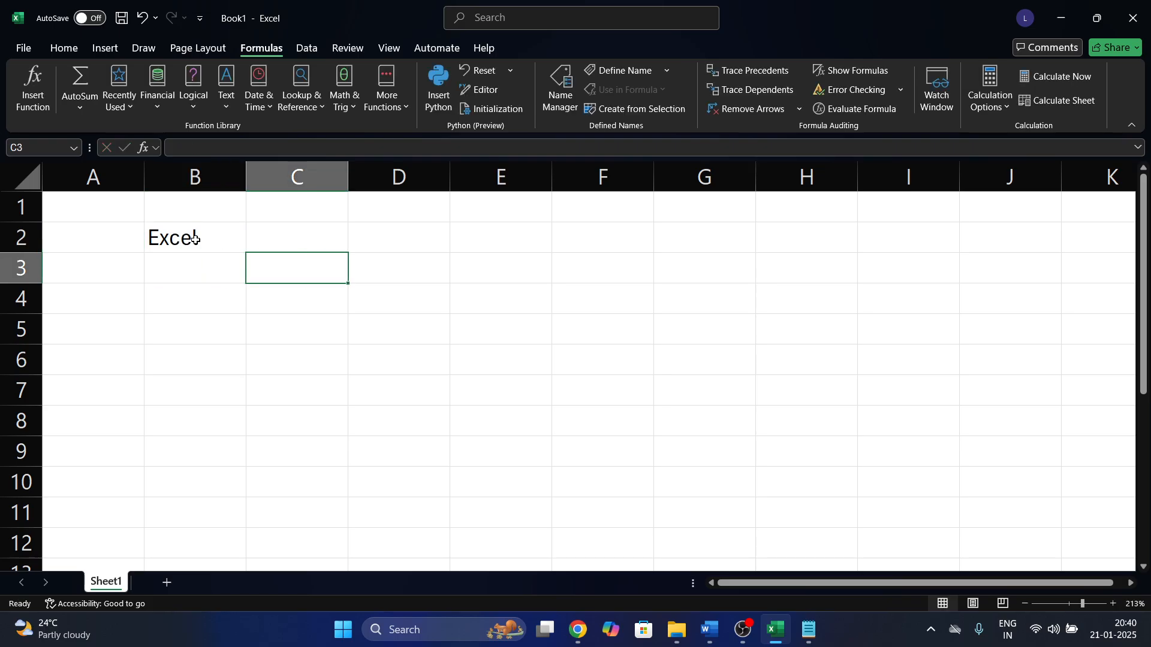
type("Sql")
key("BackSpace")
type("QL")
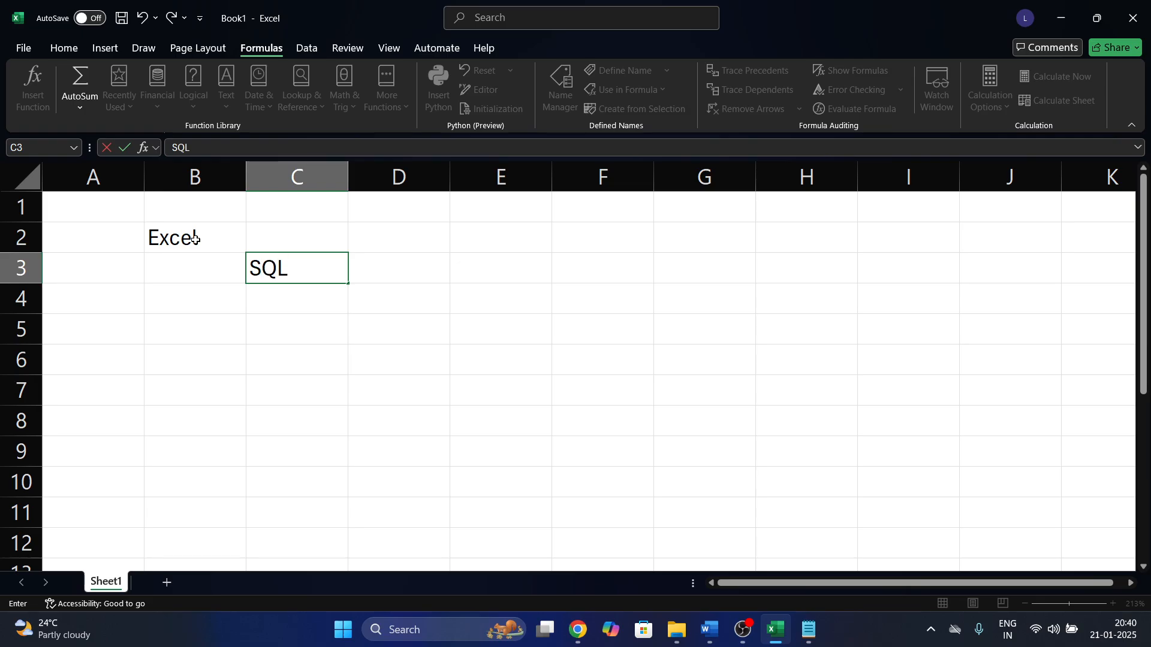
key("Return")
type("Pytho")
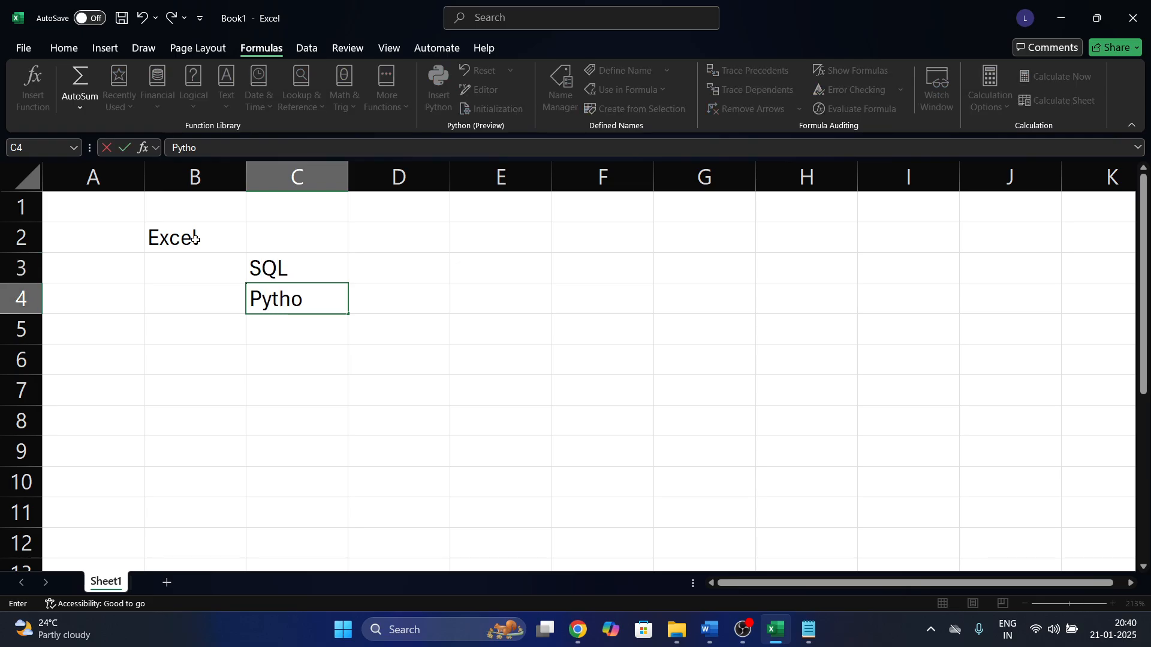
type("mn")
key("Return")
key("Return")
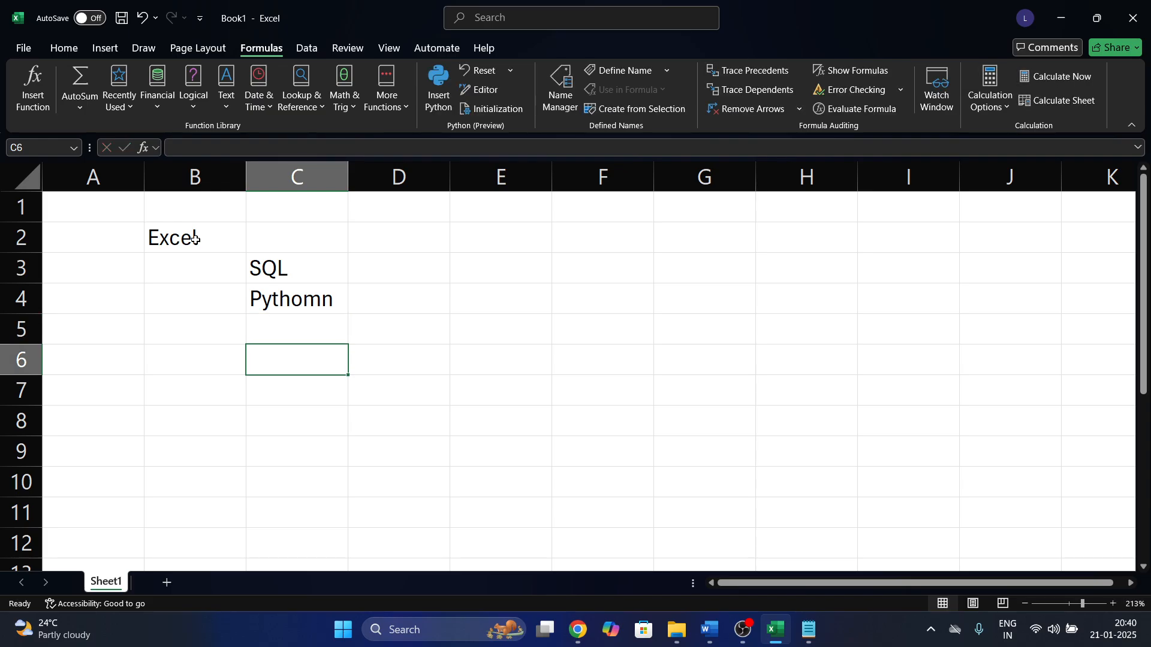
key("Up")
key("Up")
type("Pyth")
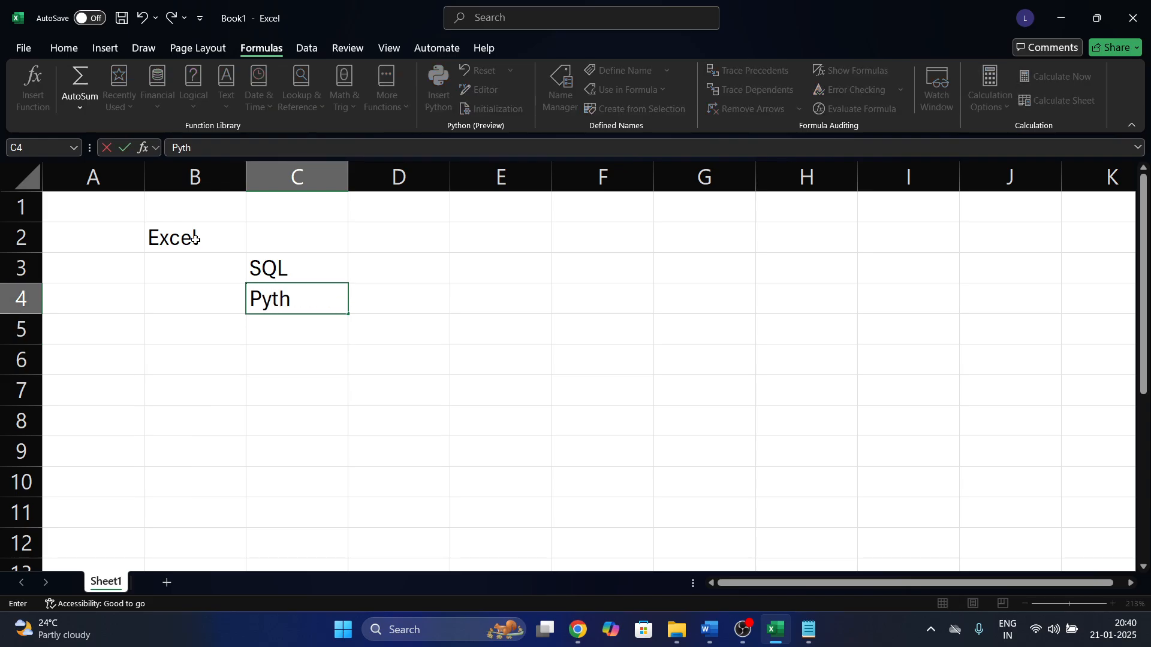
type("on for DS")
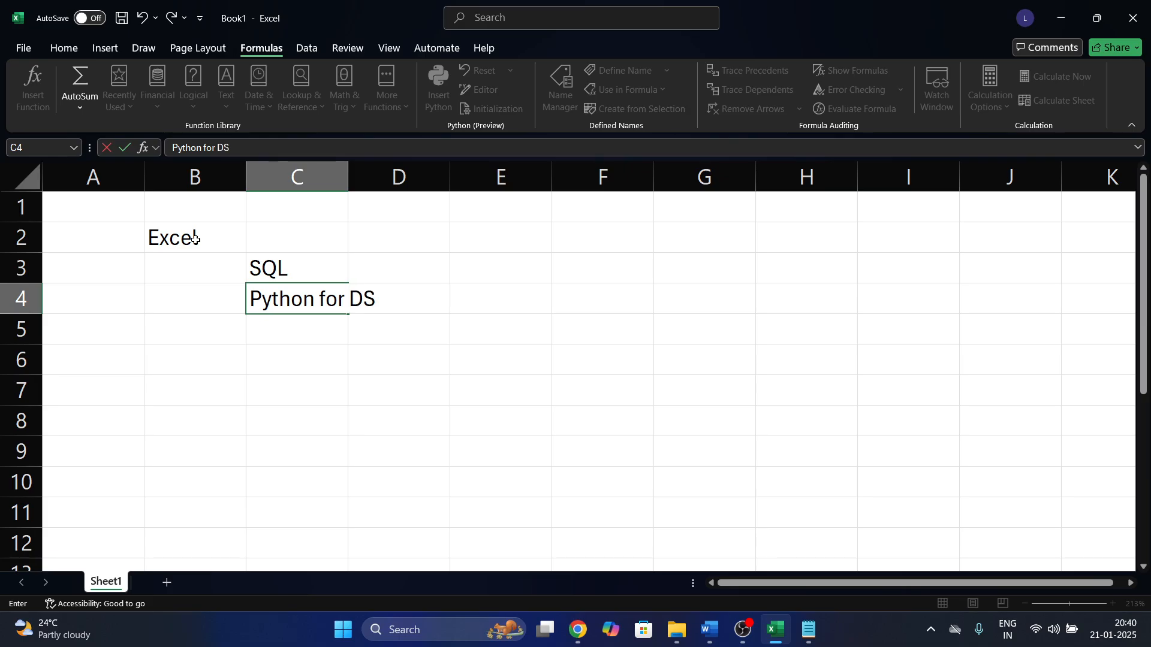
key("Return")
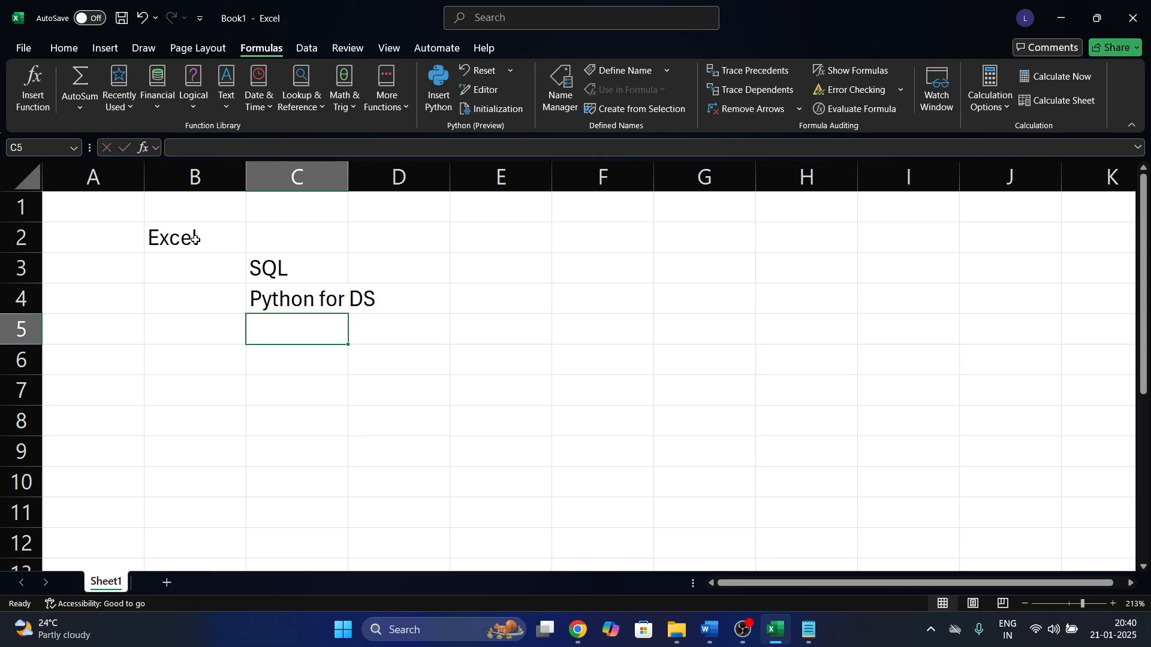
Enter Tableau in C5 and Power BI in C6, then show the desktop.
type("Tableau")
key("Return")
type("P")
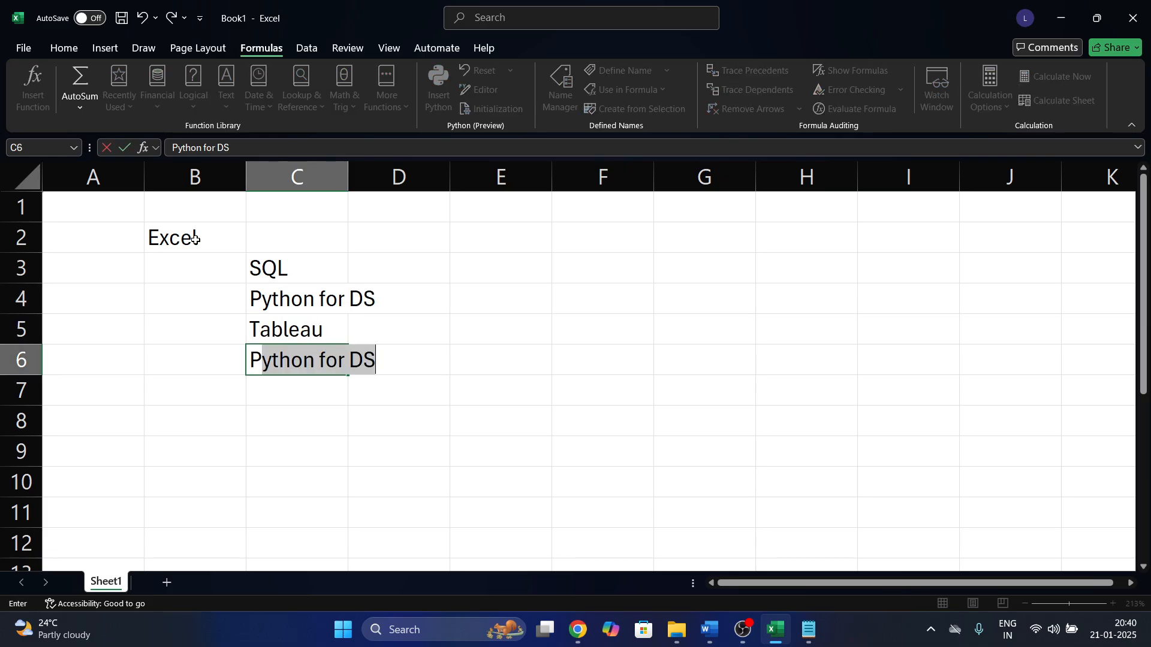
type("ower BI")
key("Return")
key("super+d")
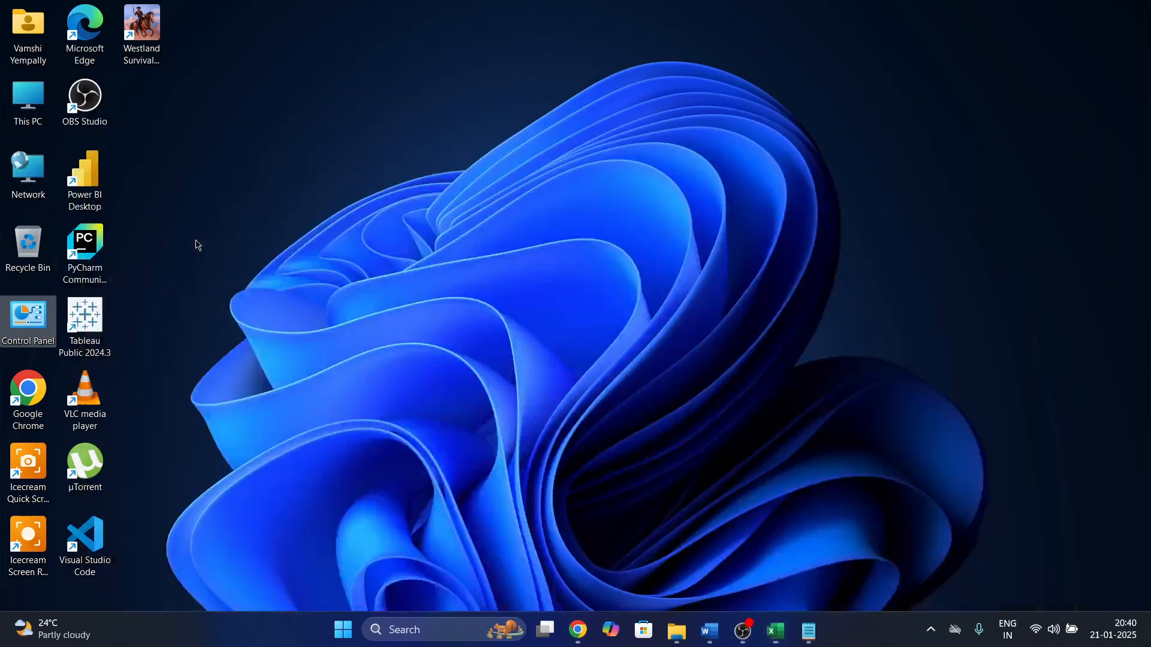
Point out the Power BI Desktop and Tableau Public shortcuts, then restore the Excel window.
left_click(101, 189)
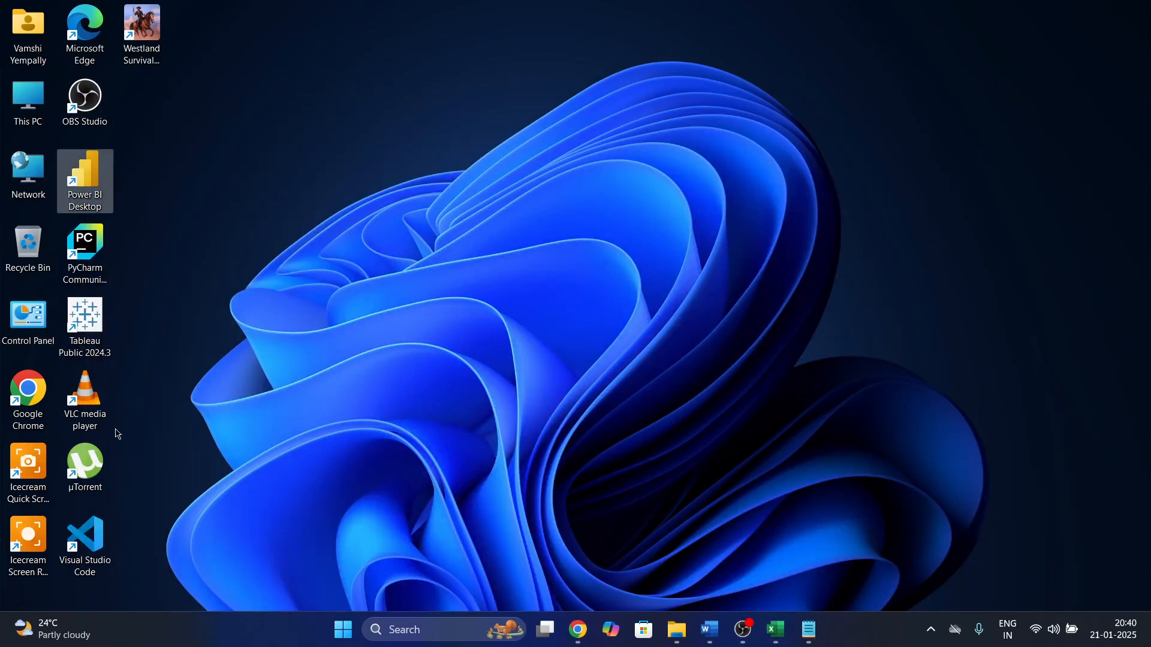
left_click(79, 342)
left_click(79, 340)
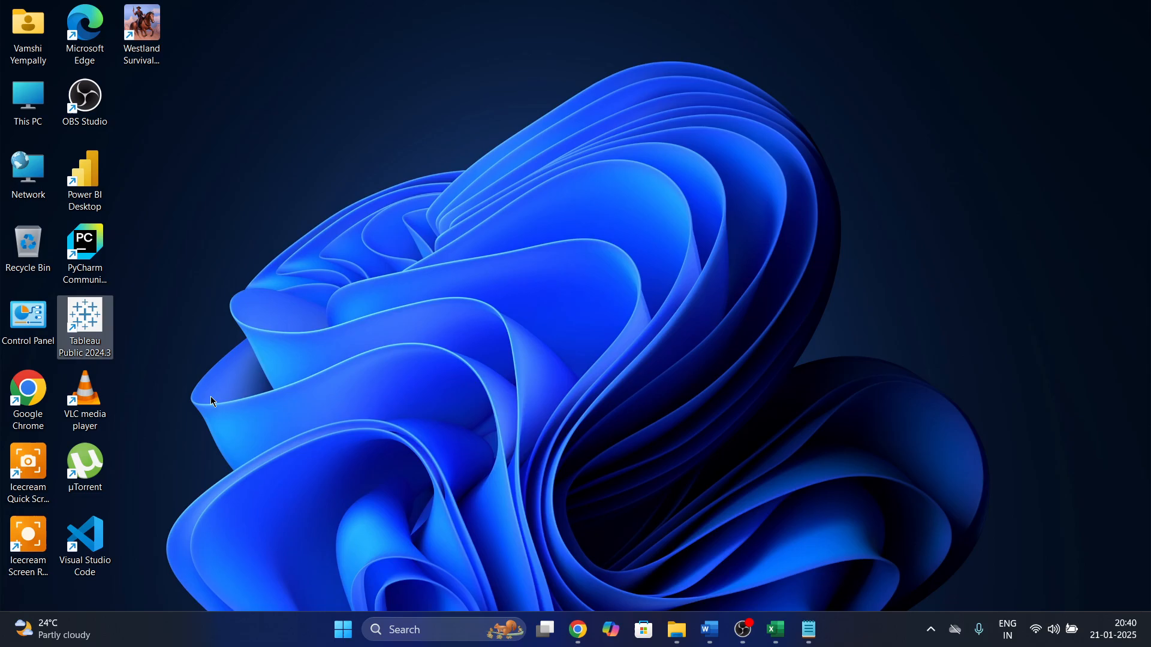
left_click(211, 397)
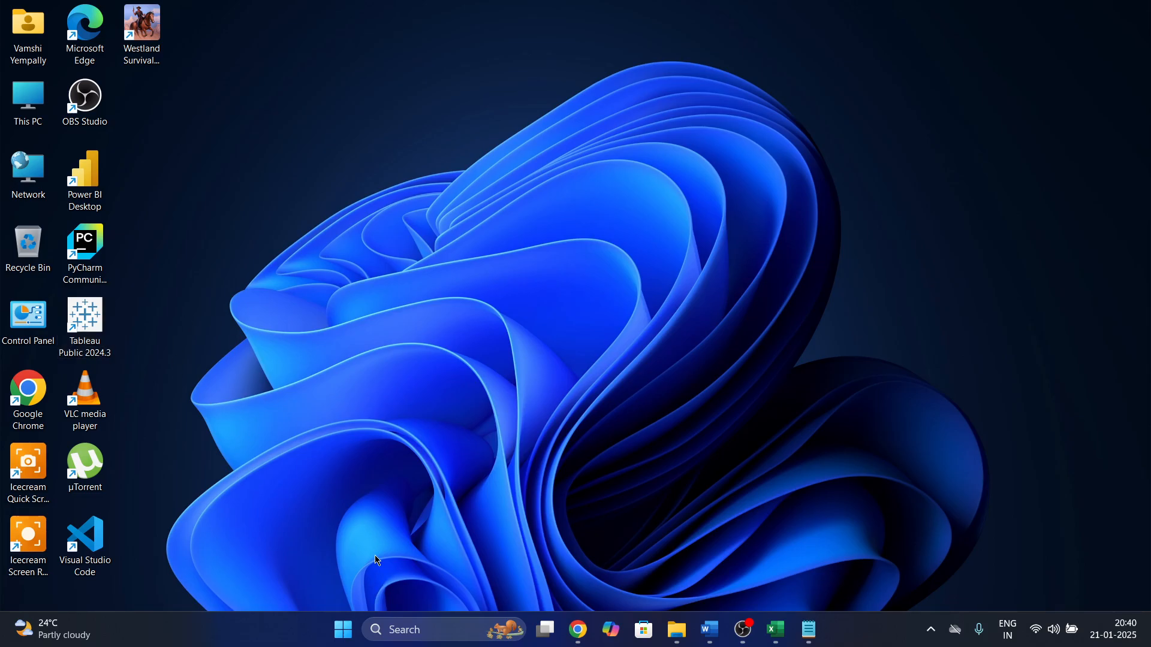
key("super+d")
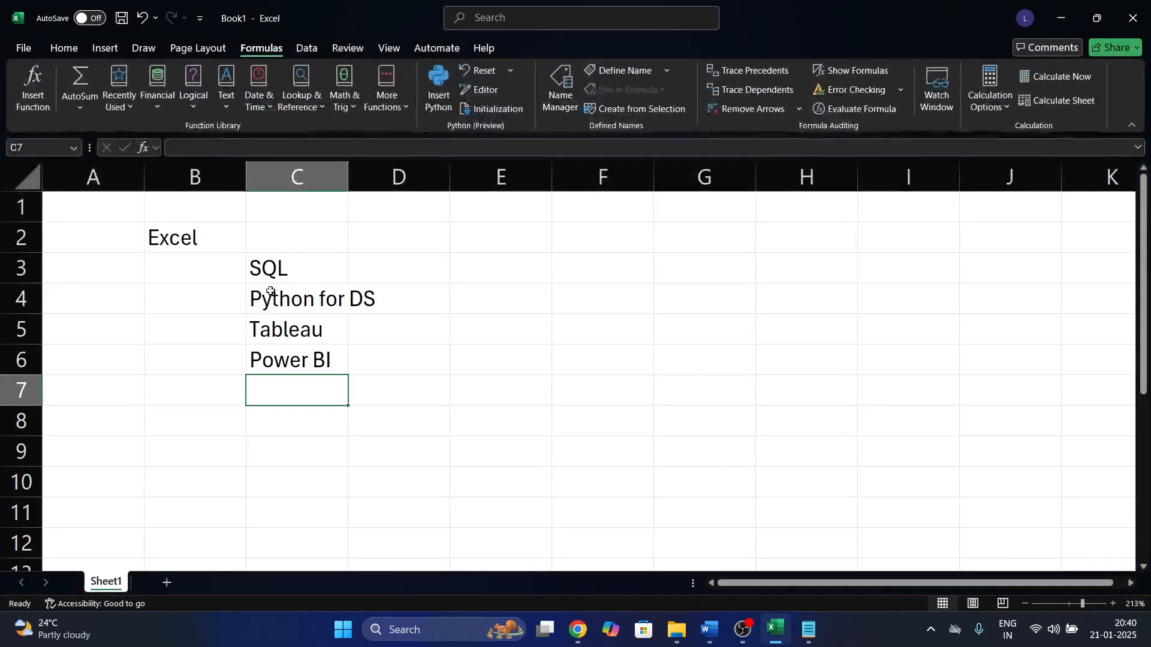
Autofit column C to fit Python for DS, then cancel the accidental Python formula pane.
left_click(337, 358)
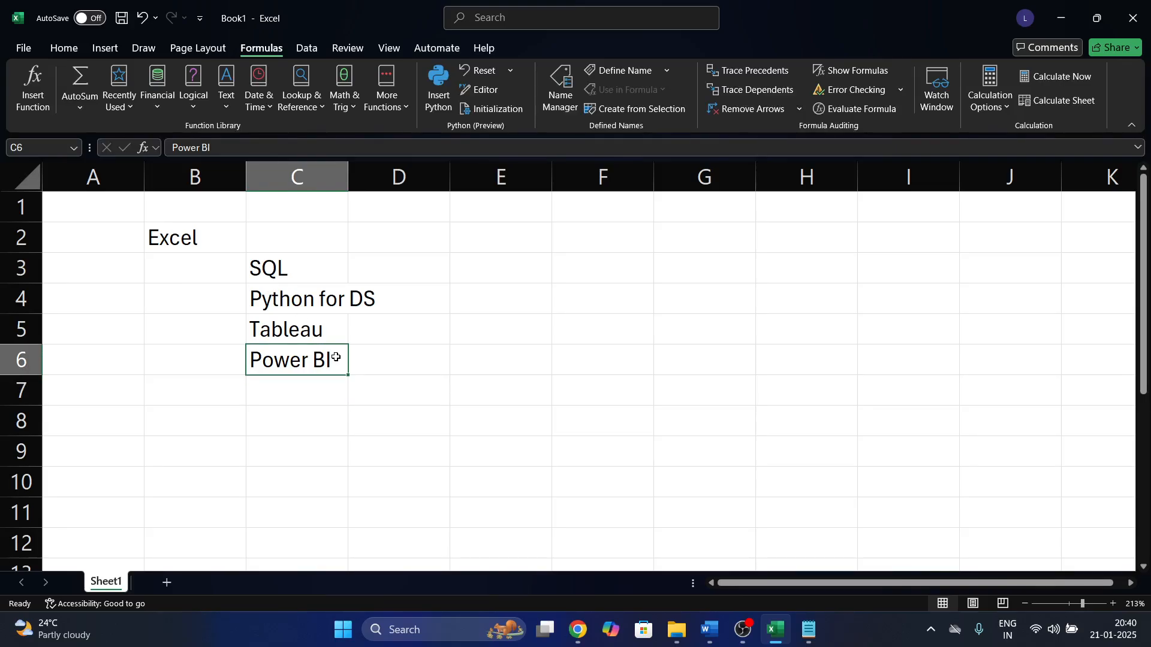
double_click(345, 182)
left_click(386, 237)
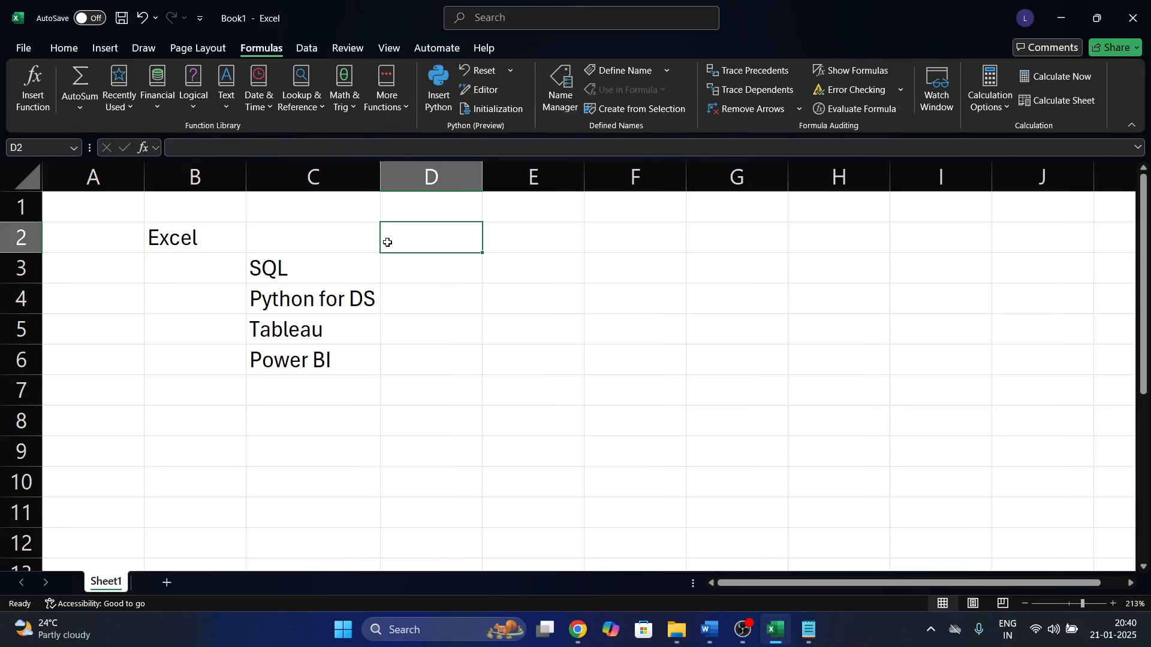
left_click(444, 105)
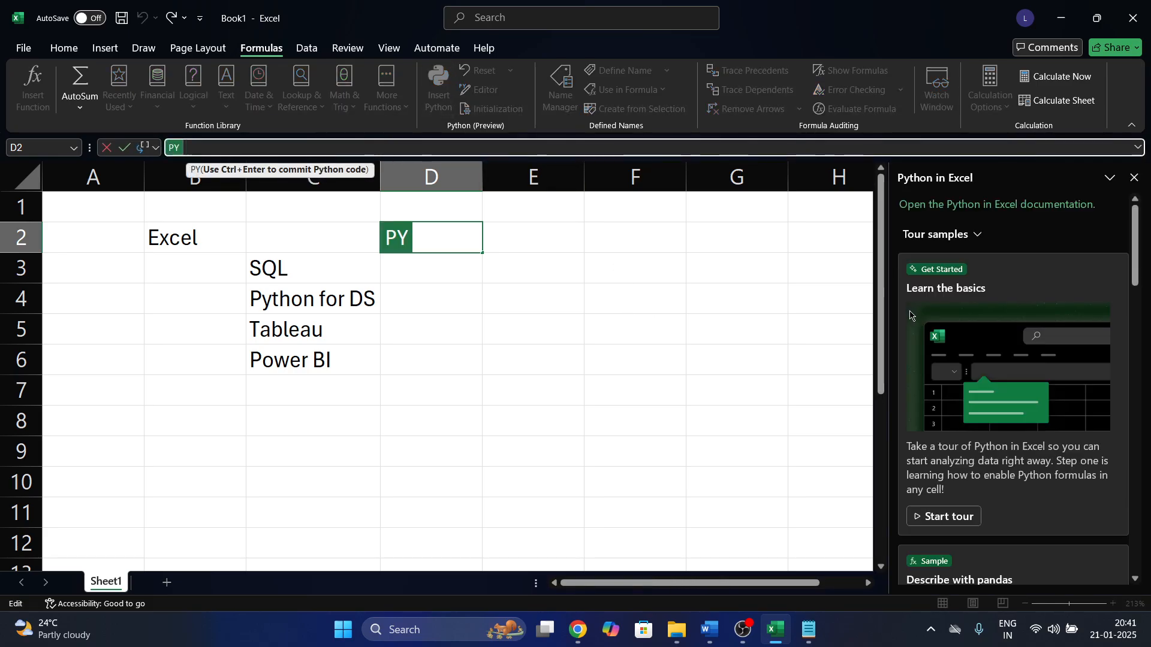
key("Escape")
left_click(1136, 178)
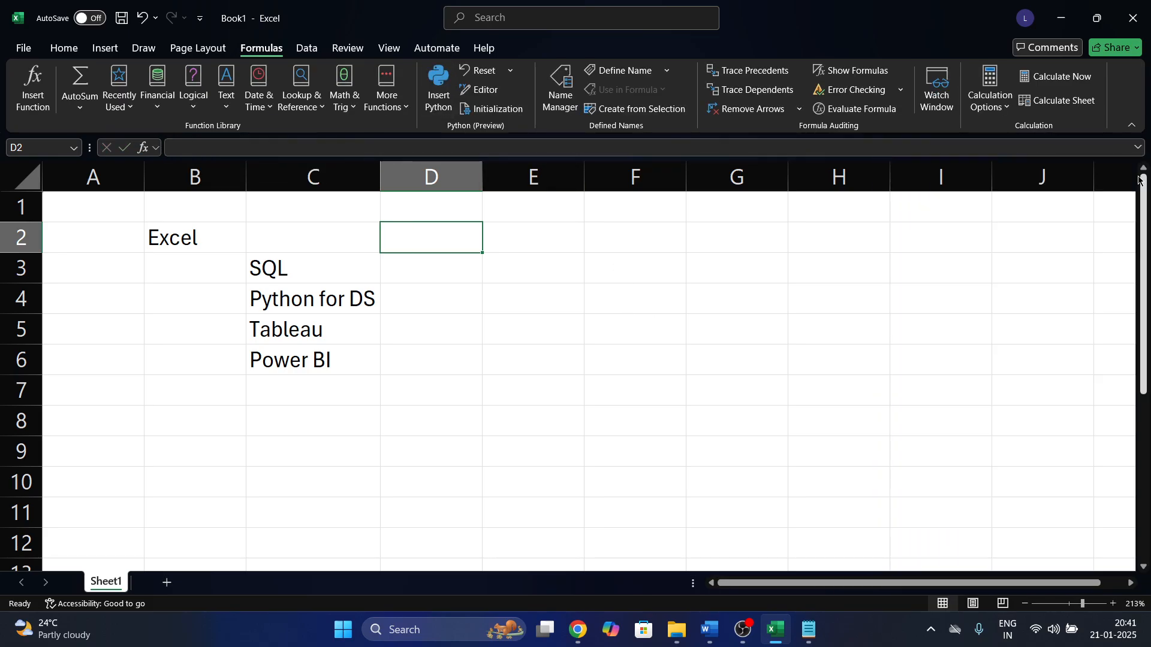
left_click(624, 304)
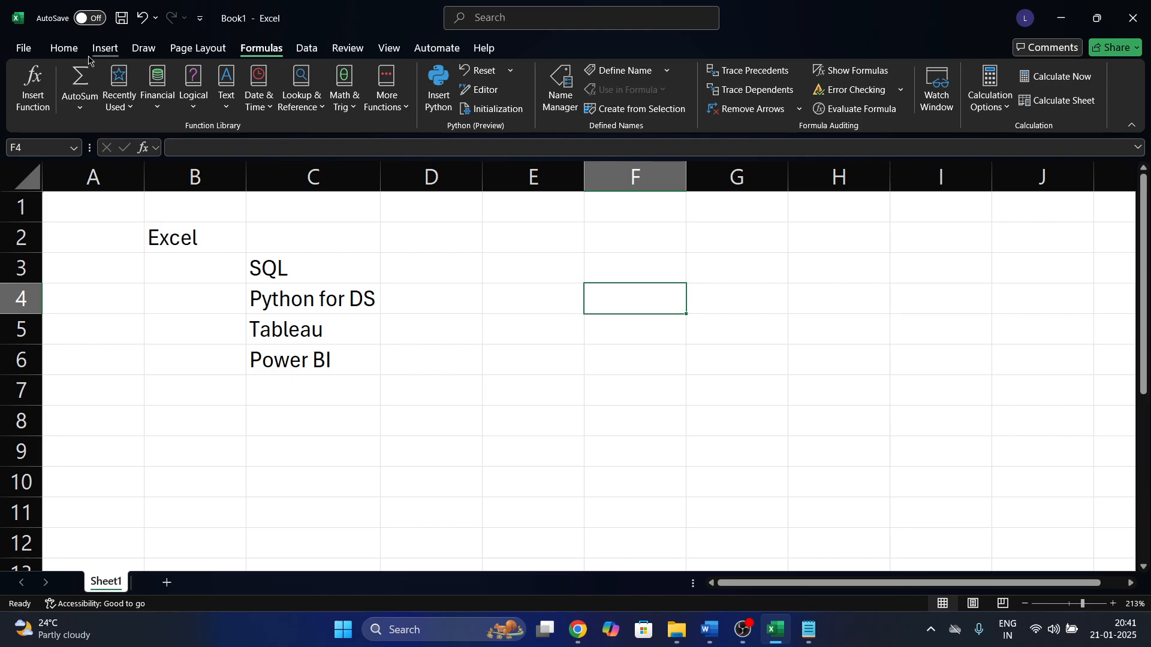
Bold SQL through Power BI in C3:C6, and make B2 bold with yellow fill.
left_click(64, 49)
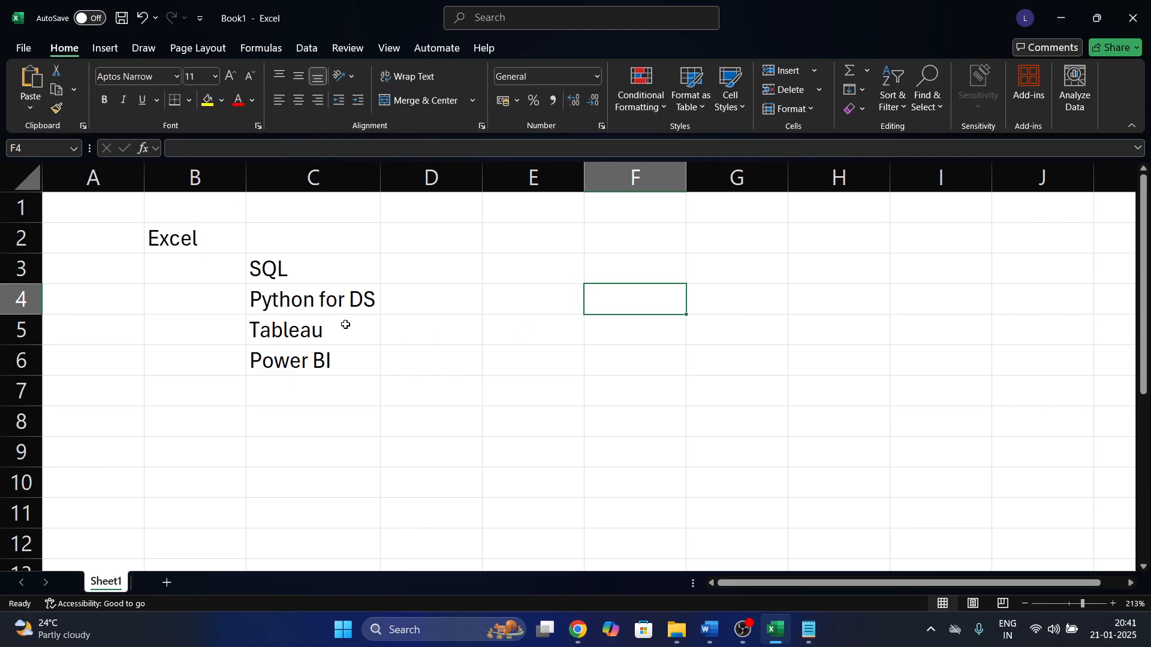
left_click_drag(295, 263, 301, 370)
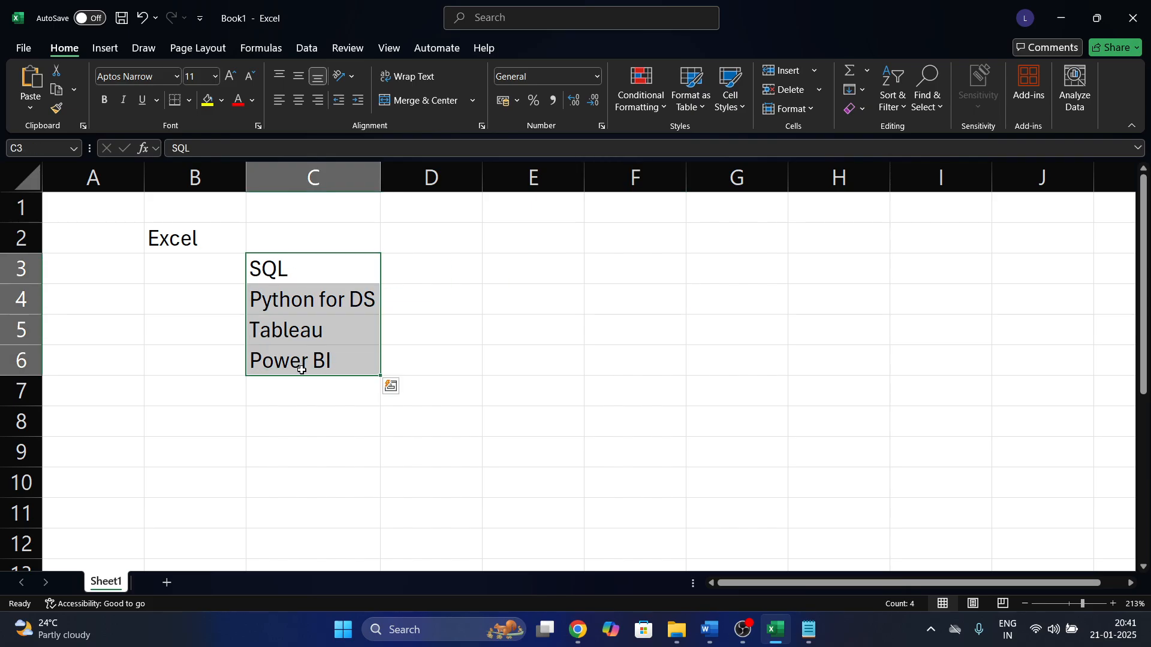
key("ctrl+b")
left_click(202, 232)
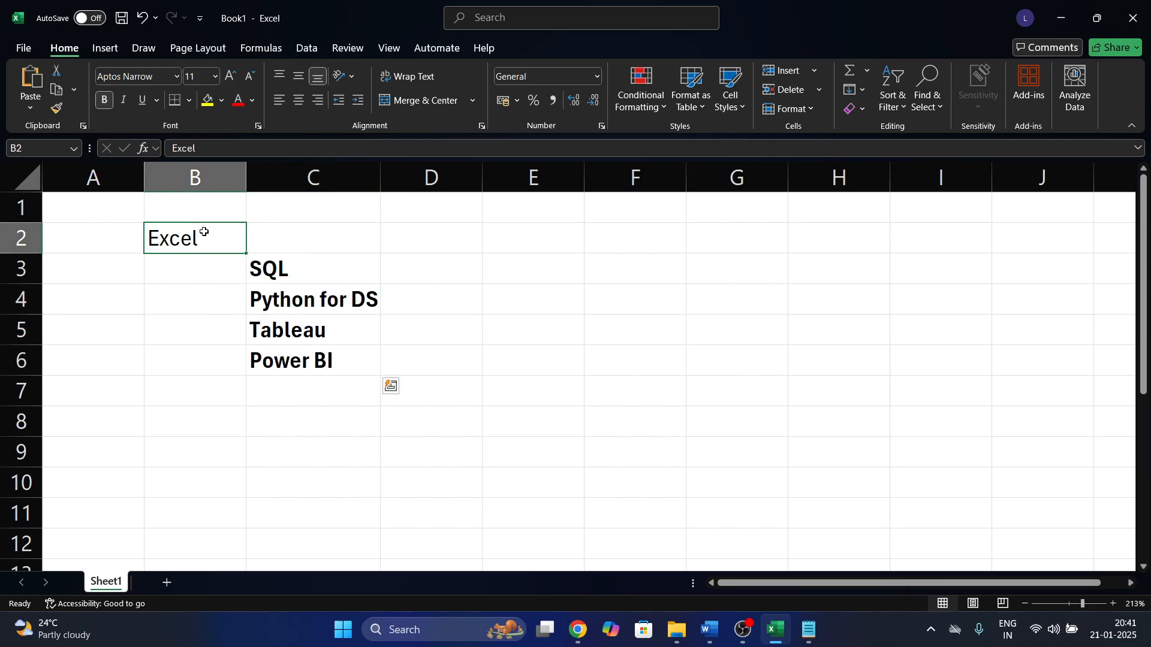
left_click(209, 103)
key("ctrl+b")
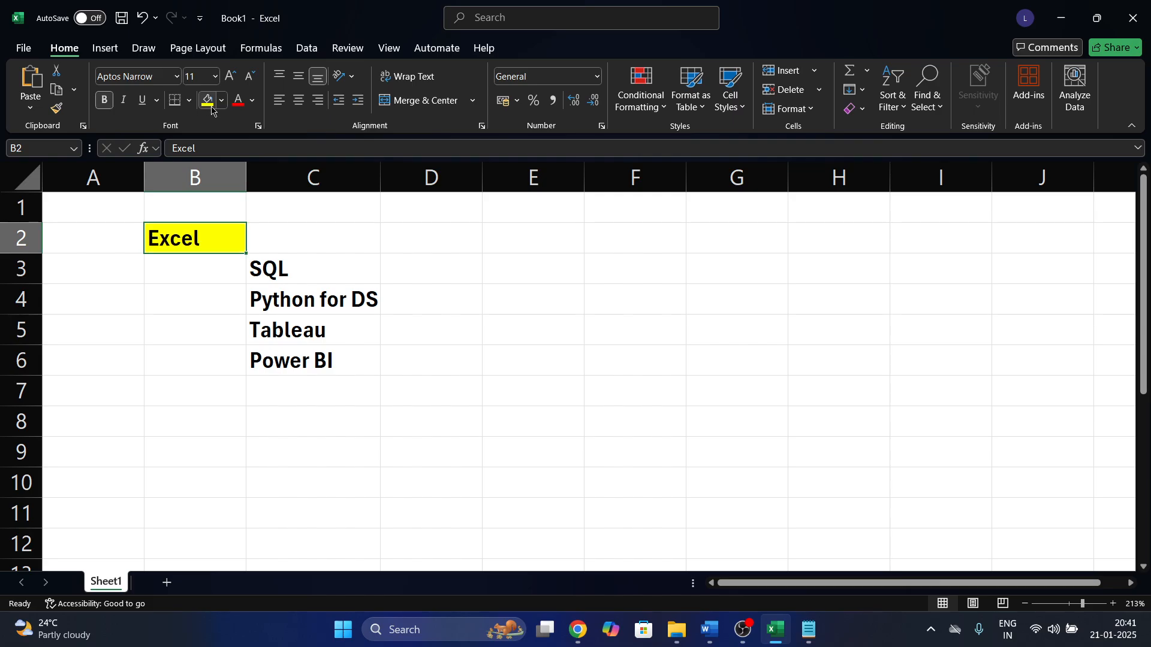
left_click(535, 408)
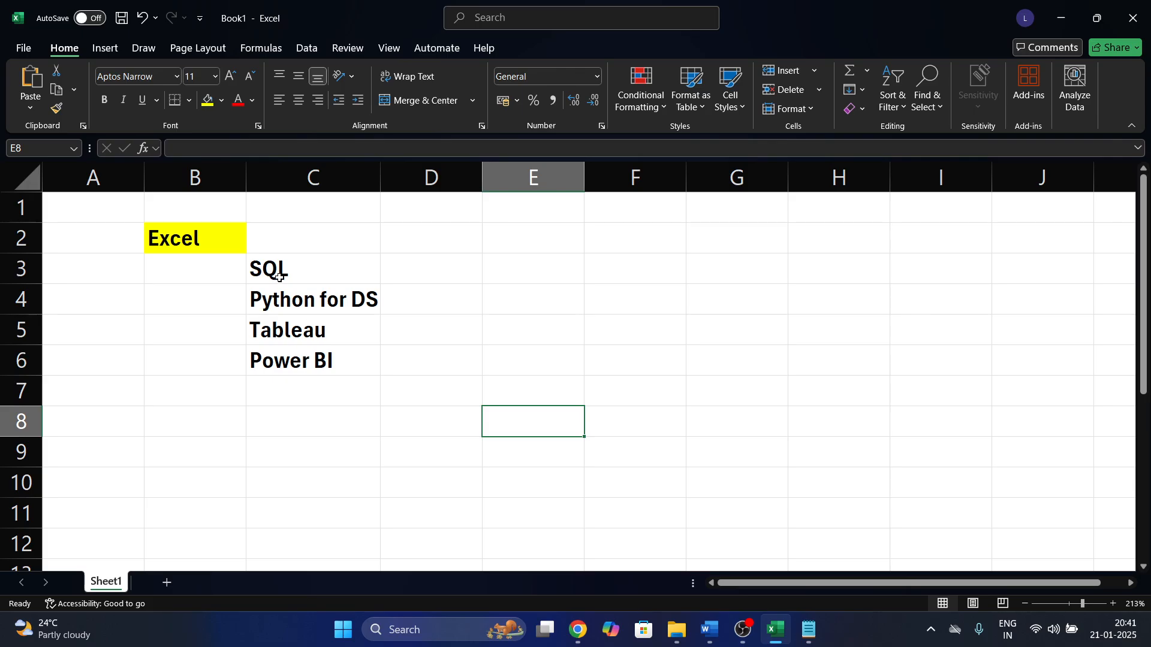
Type the header 'Name' in cell B9.
scroll(354, 388, "down", 2)
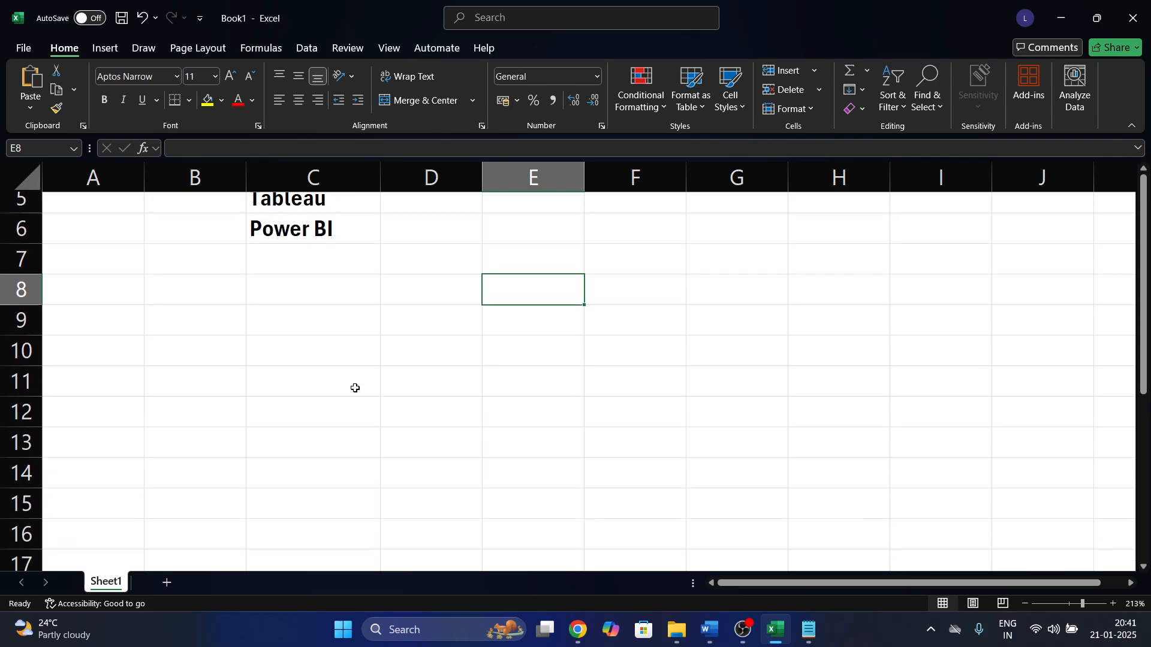
scroll(355, 388, "down", 1)
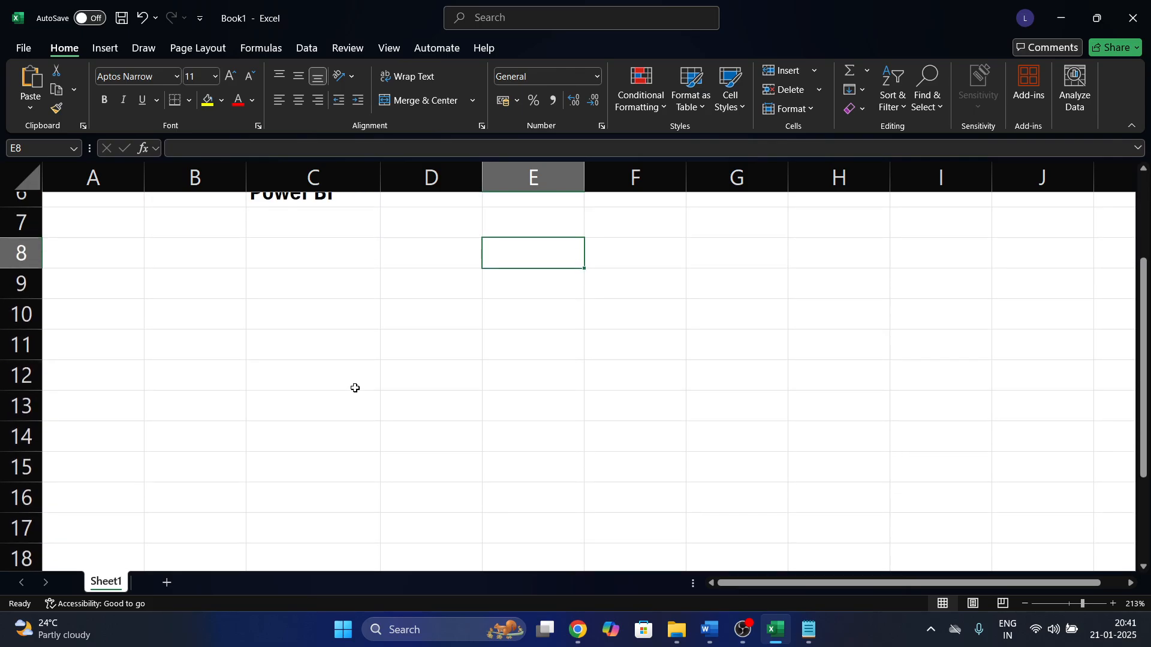
left_click(228, 264)
left_click(213, 293)
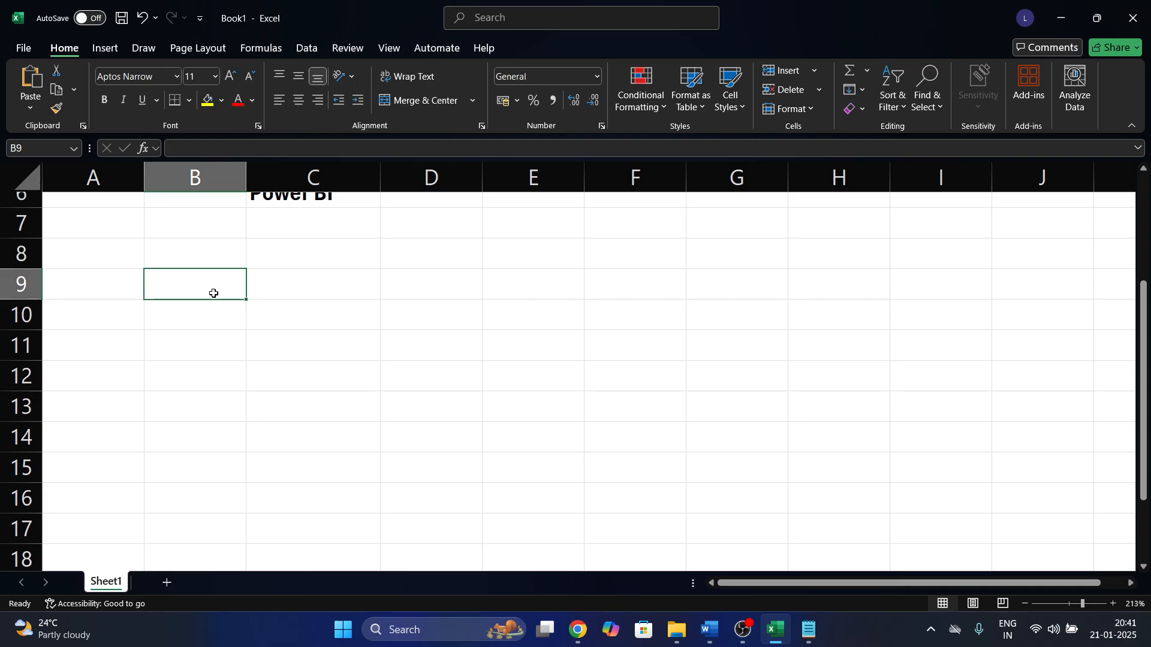
type("Na,e")
key("BackSpace")
key("BackSpace")
type("me")
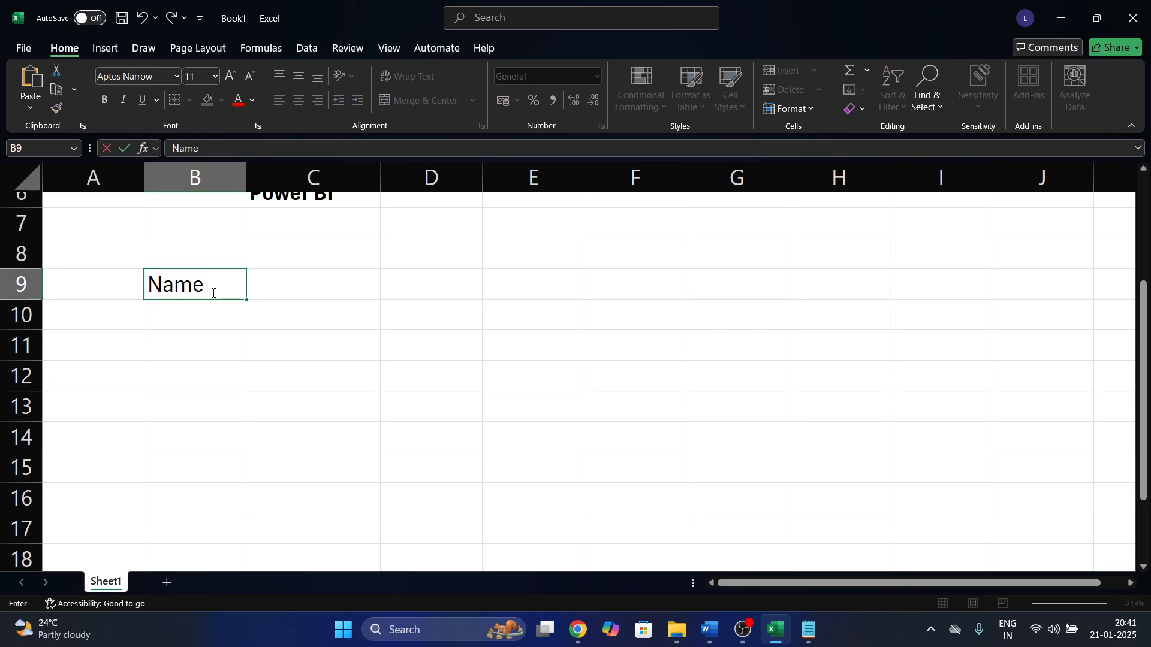
key("Tab")
List Suresh, Ramesh, Karthik, Pavani and Swapna in B10:B14.
key("Down")
key("Left")
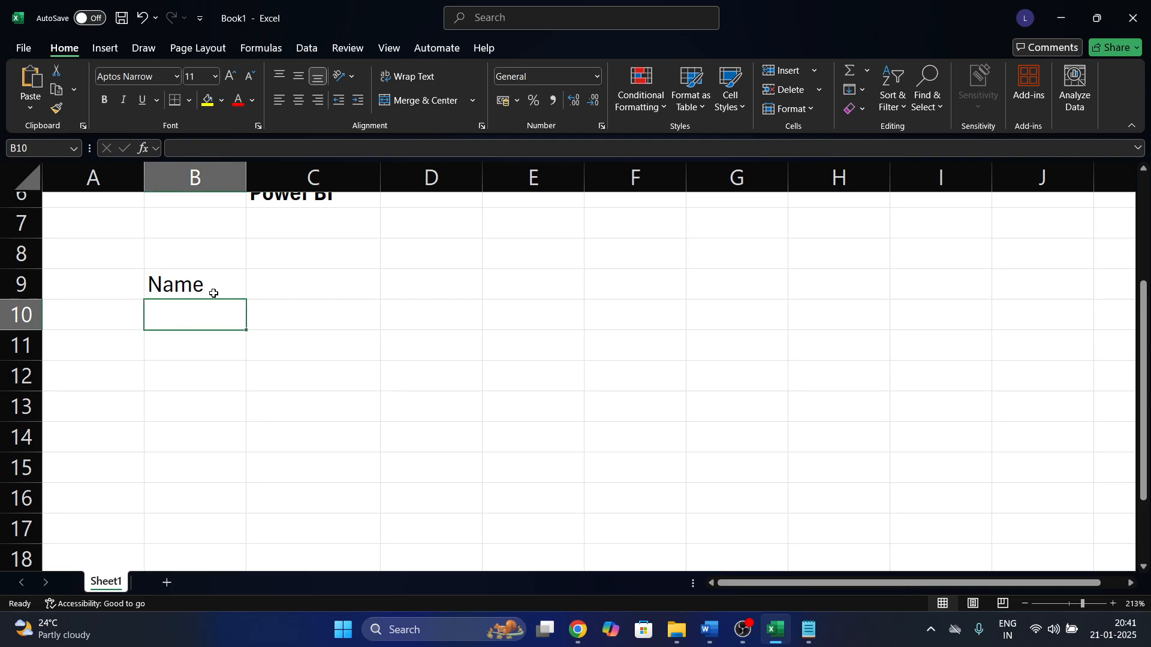
type("Suresh")
key("Return")
type("Ramesh")
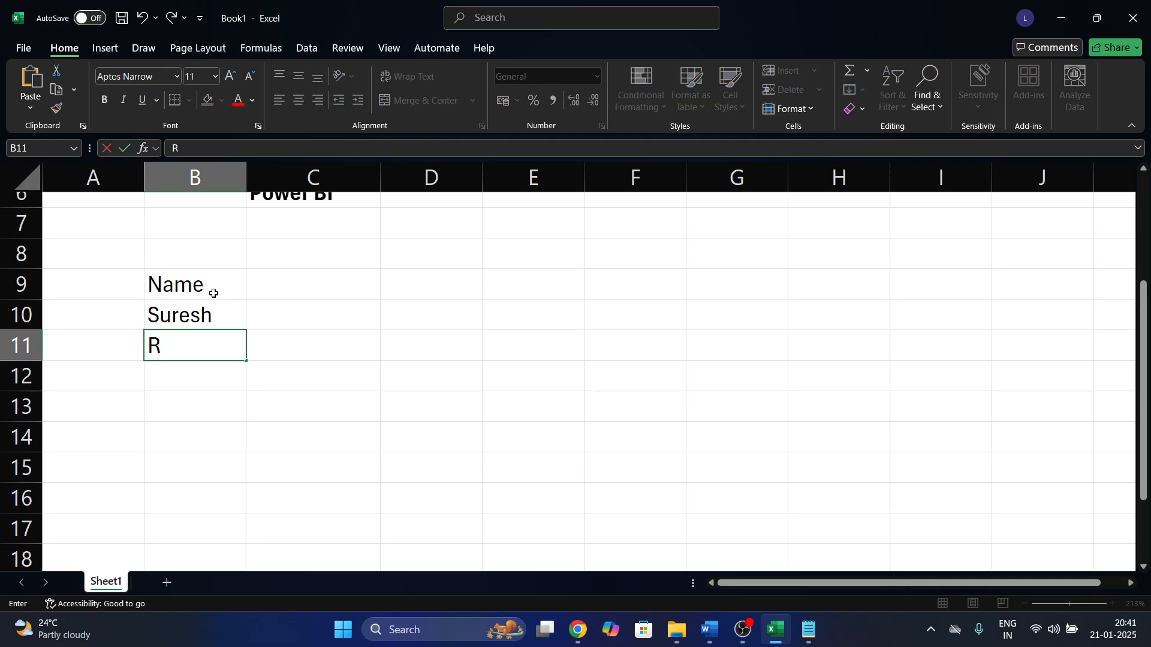
key("Return")
type("Karth")
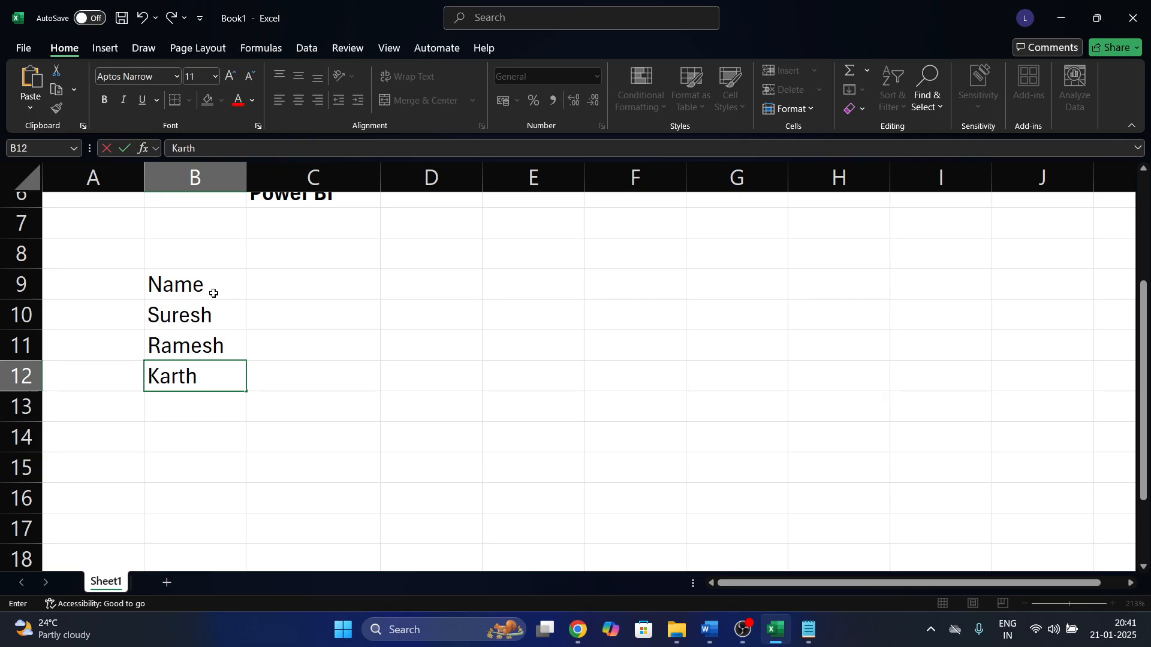
type("ik")
key("Return")
type("Pavani")
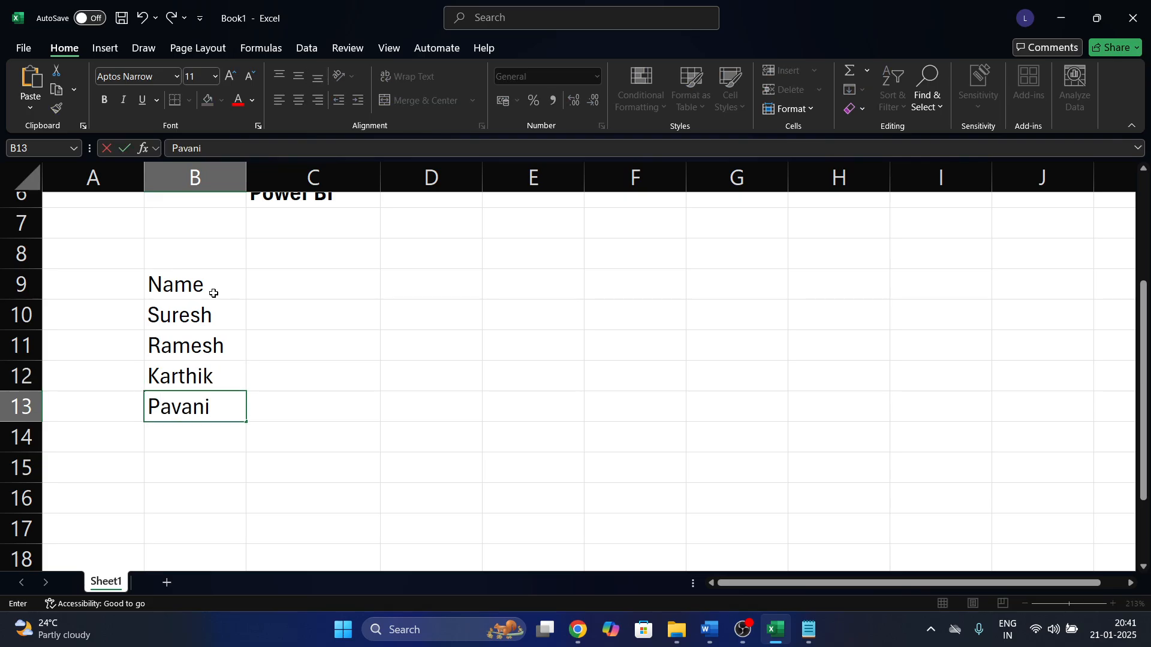
key("Return")
type("Swapna")
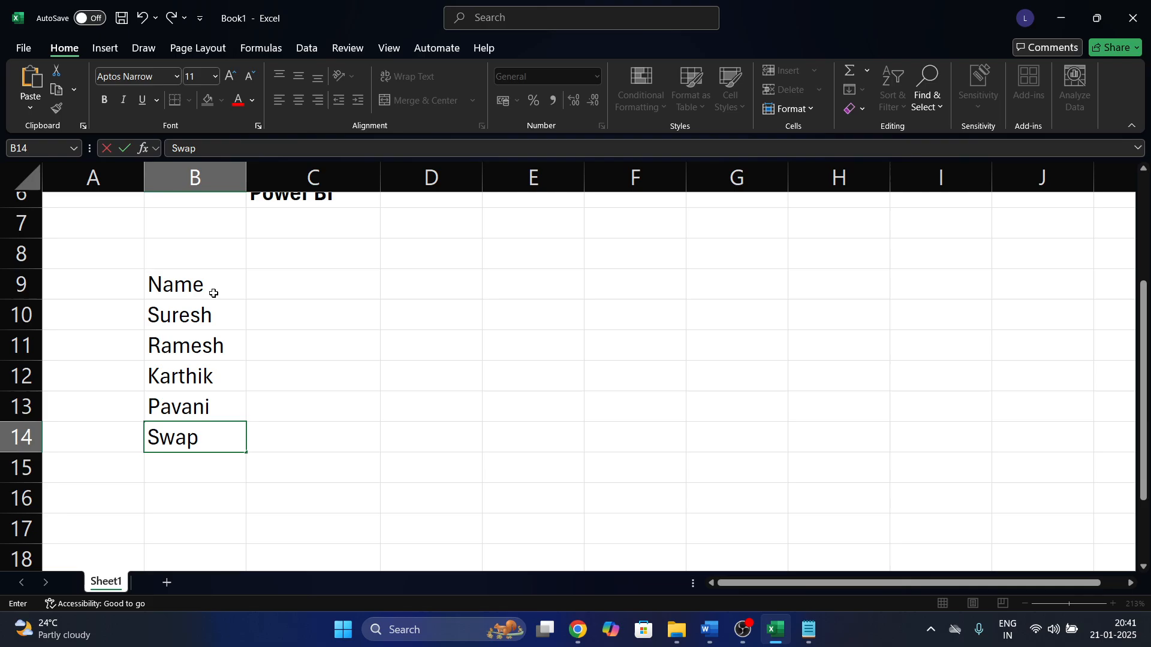
key("Return")
Add the last two student names in B15 and B16, correcting typos.
type("Rhot")
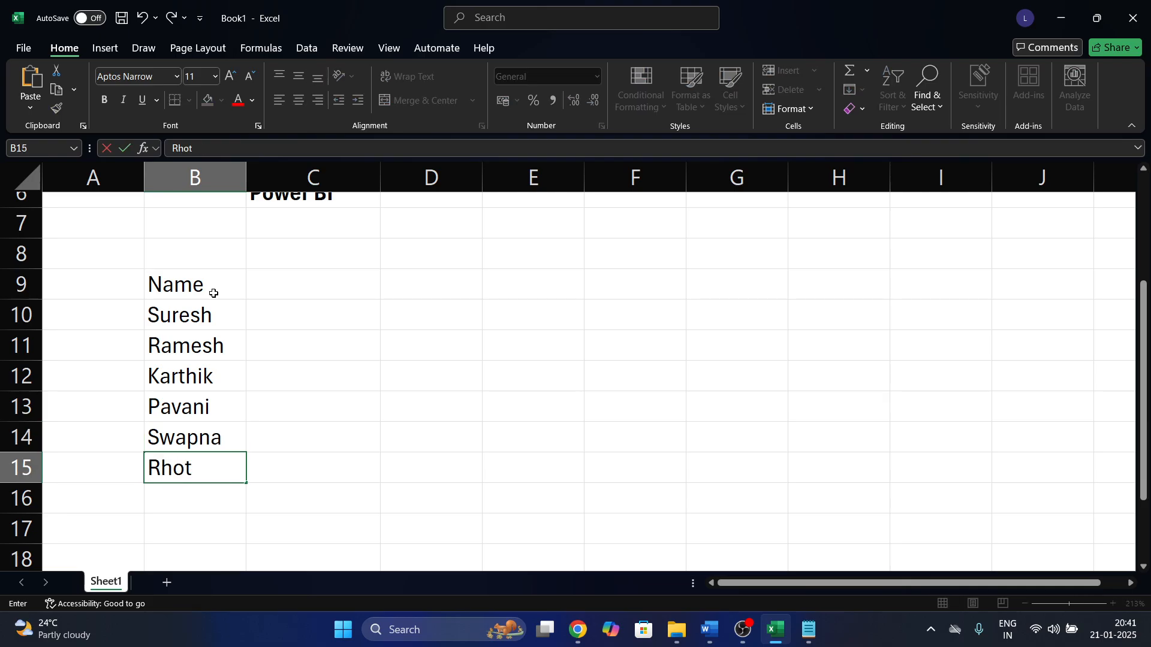
key("BackSpace")
key("BackSpace")
key("BackSpace")
type("ohit")
key("Return")
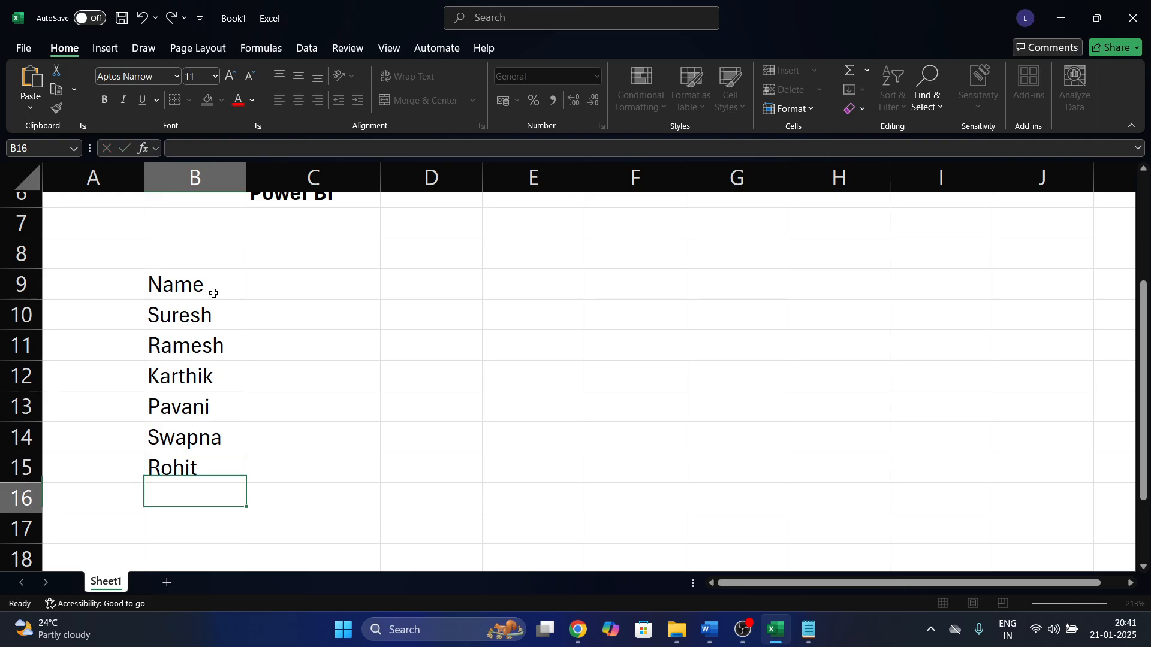
type("Sud")
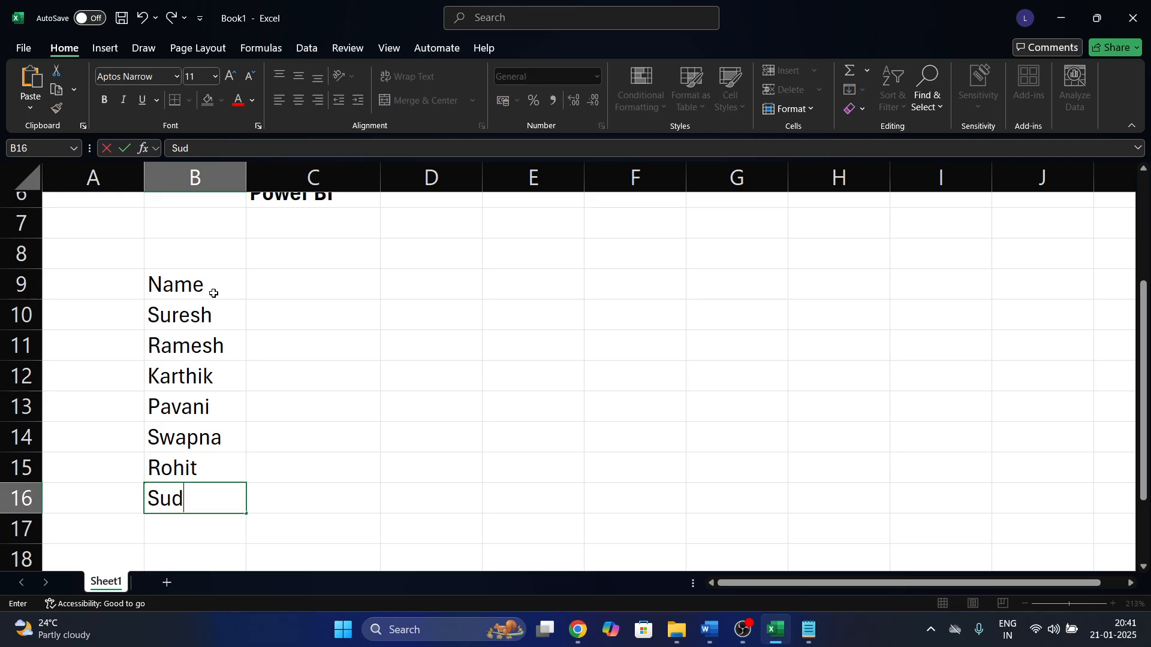
key("BackSpace")
type("render")
key("Tab")
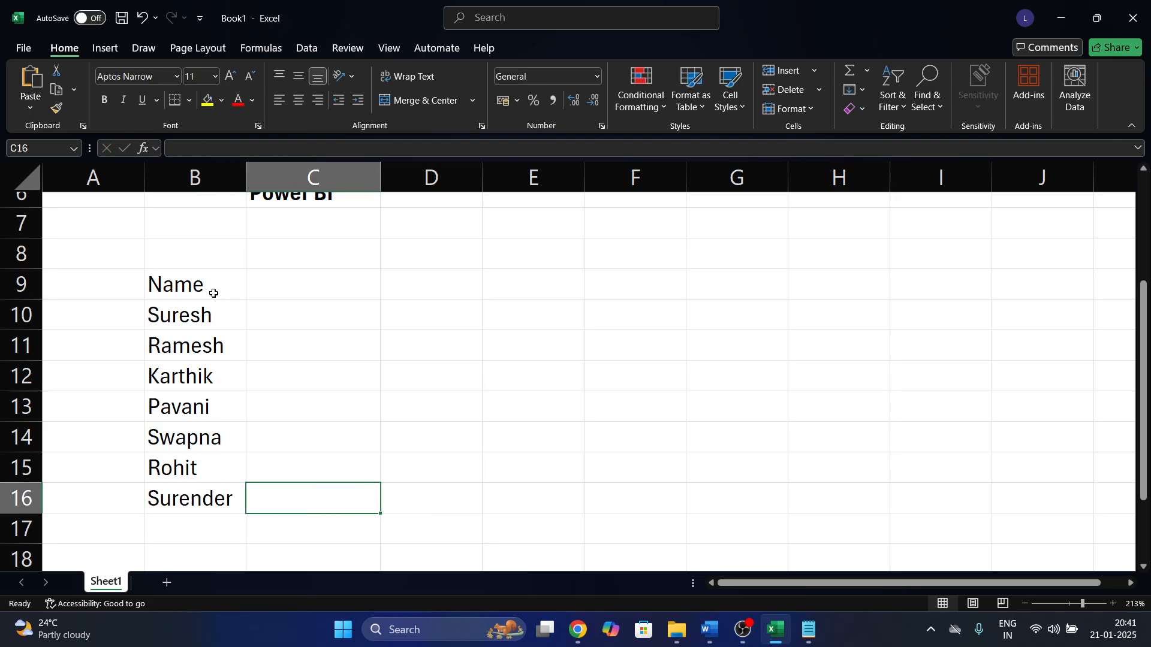
Make the Name header in B9 bold.
left_click(225, 279)
key("ctrl+b")
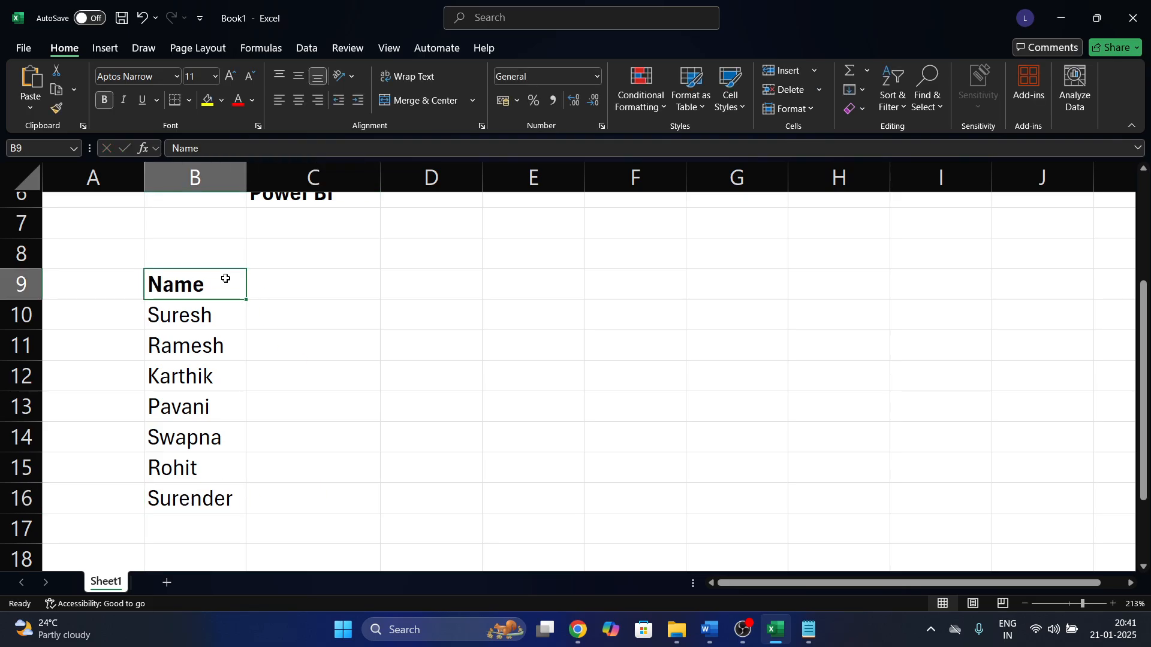
left_click_drag(219, 309, 230, 499)
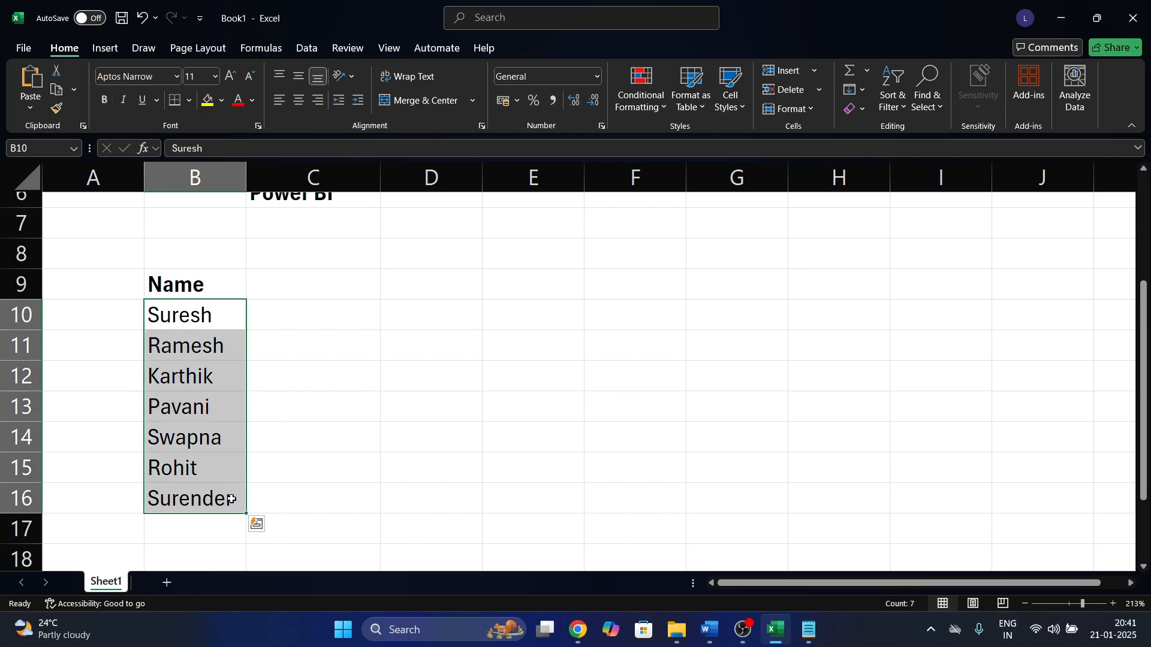
left_click(308, 290)
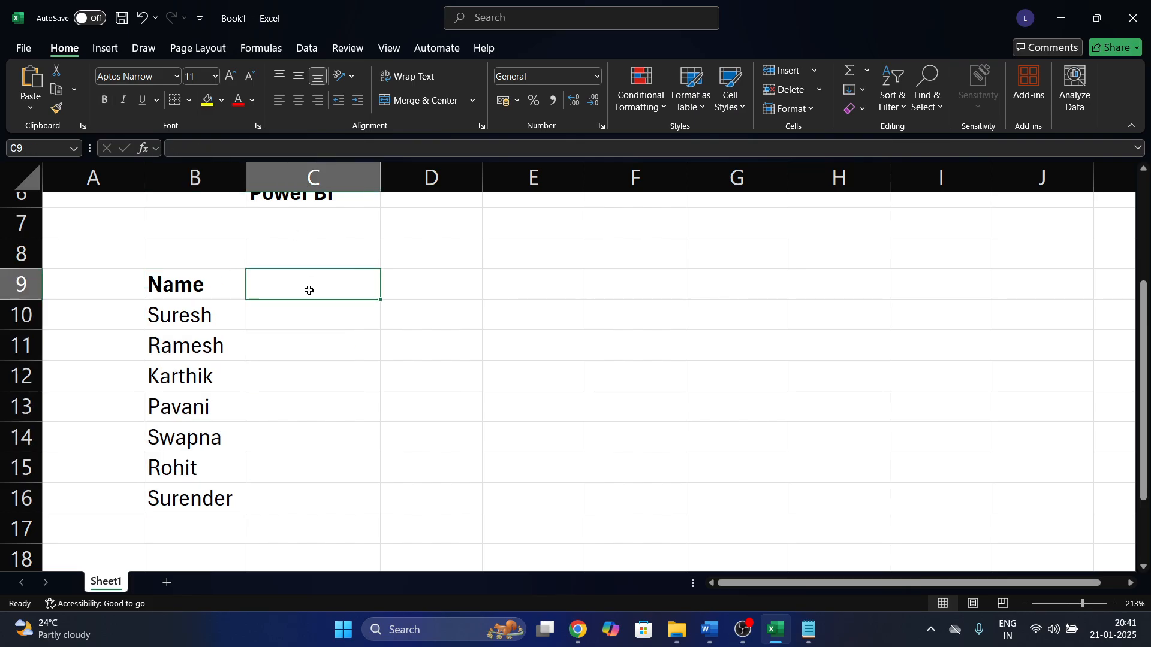
key("Up")
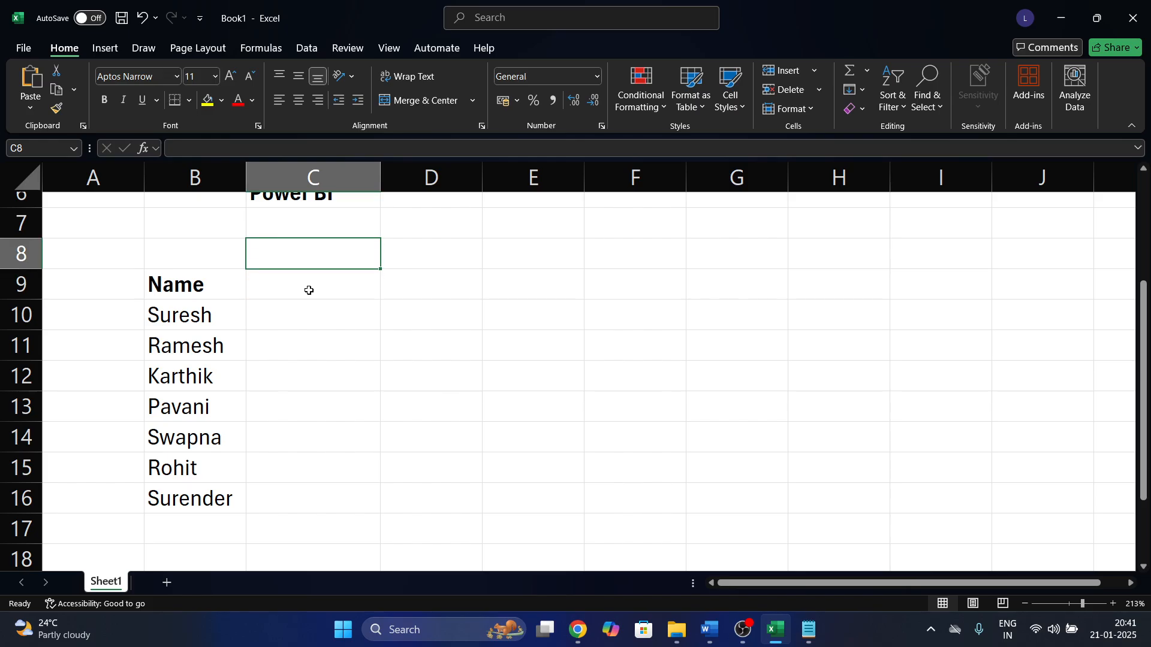
Label cell C8 'Subjects'.
type("S")
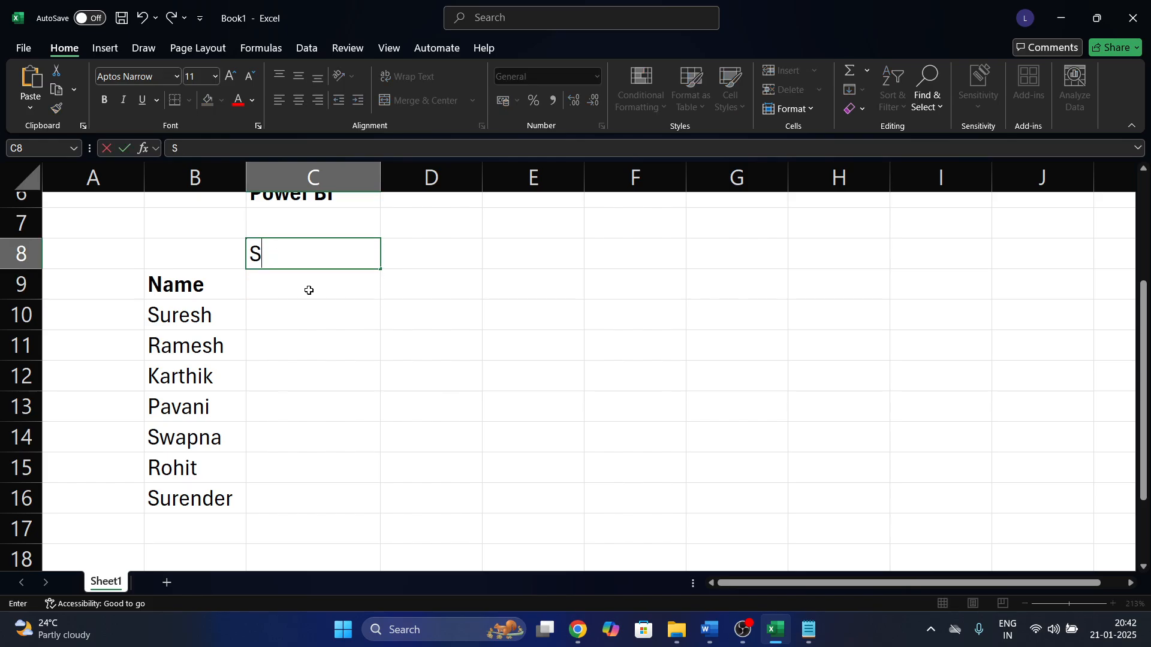
type("inubjects")
key("Tab")
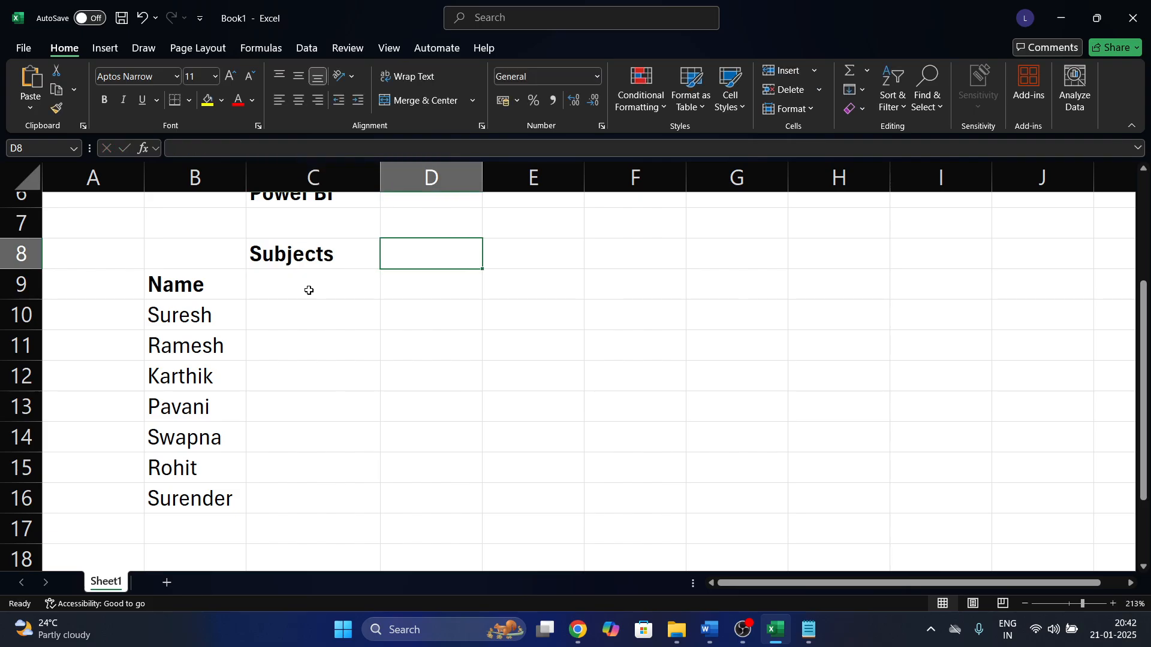
key("Down")
key("Left")
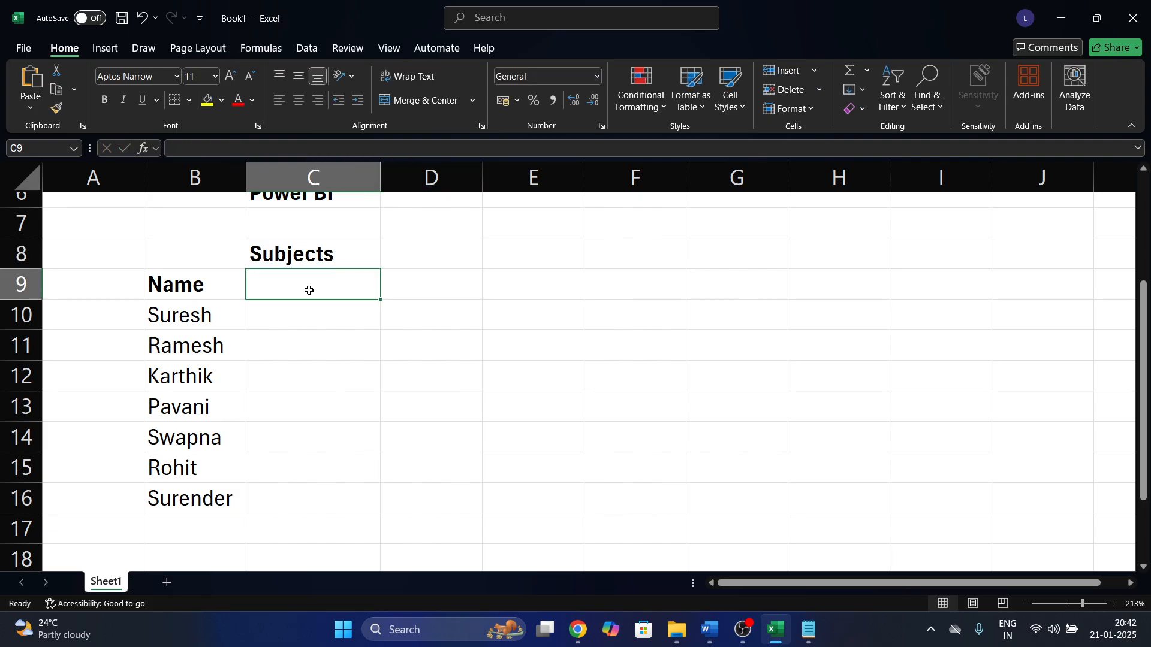
Enter subject headers Tel, Hin, Eng, Mat, Sci and SS across C9:H9.
type("Tel")
key("Tab")
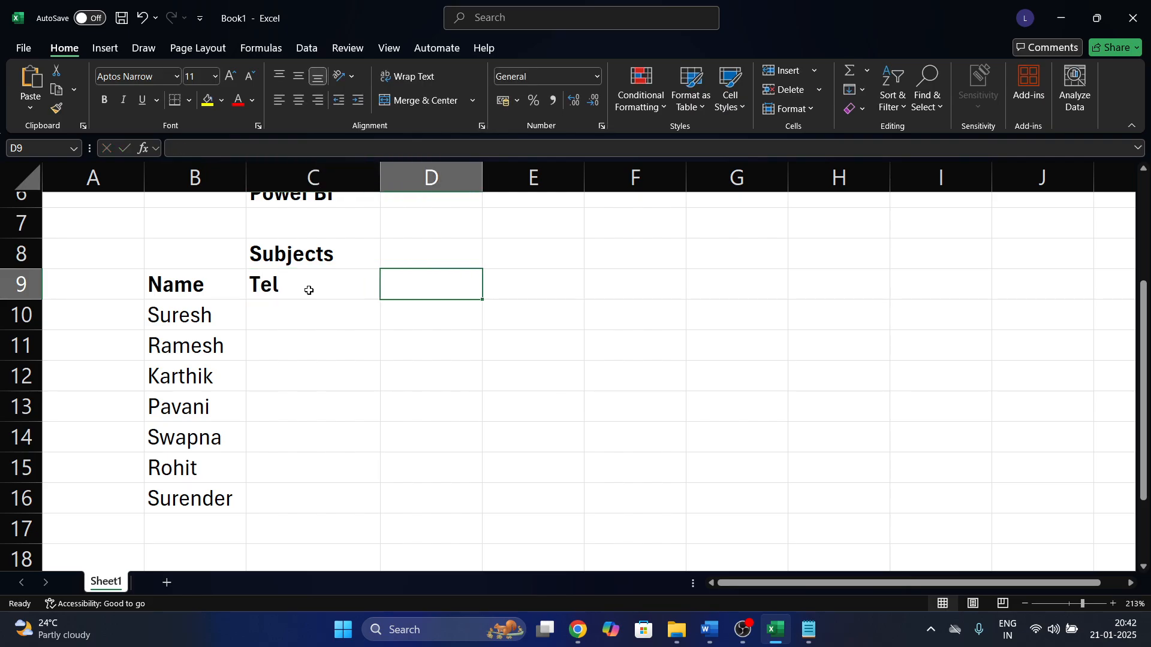
type("Hin")
key("Tab")
type("Eng")
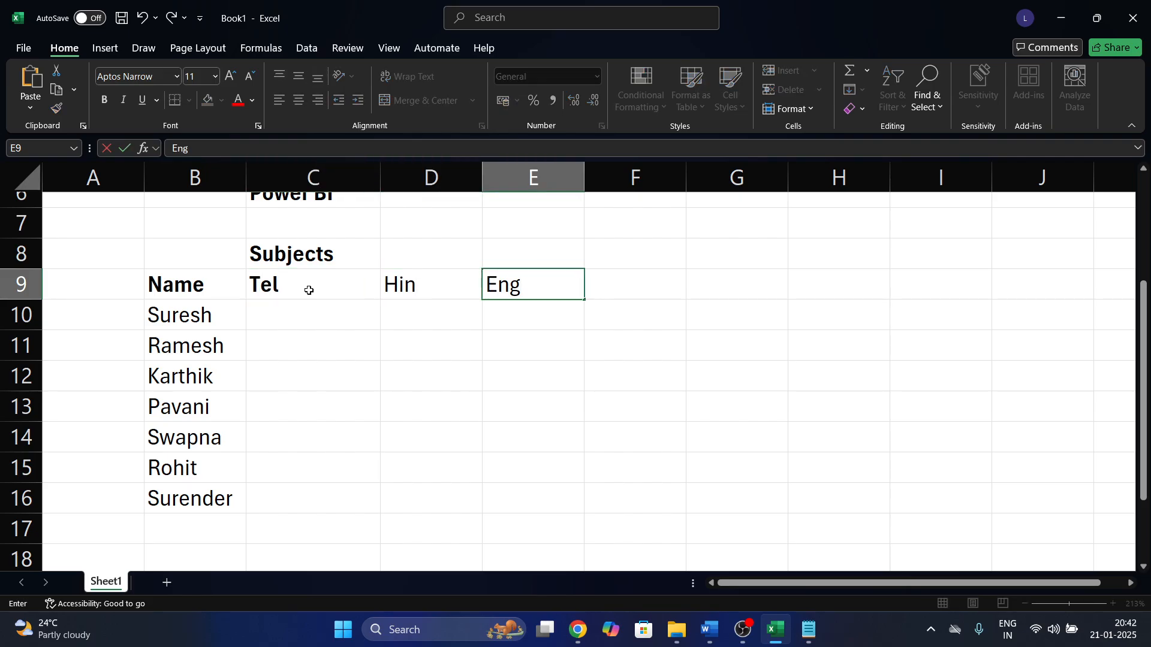
key("Tab")
type("Mat")
type("ci")
key("Tab")
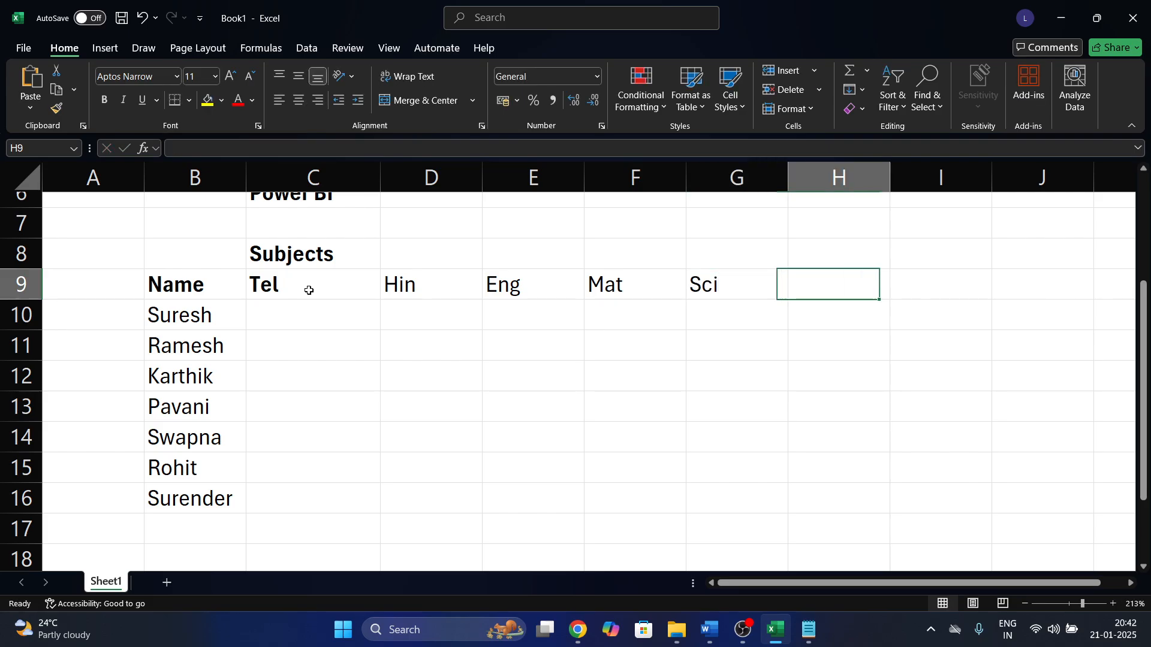
type("SS")
key("Tab")
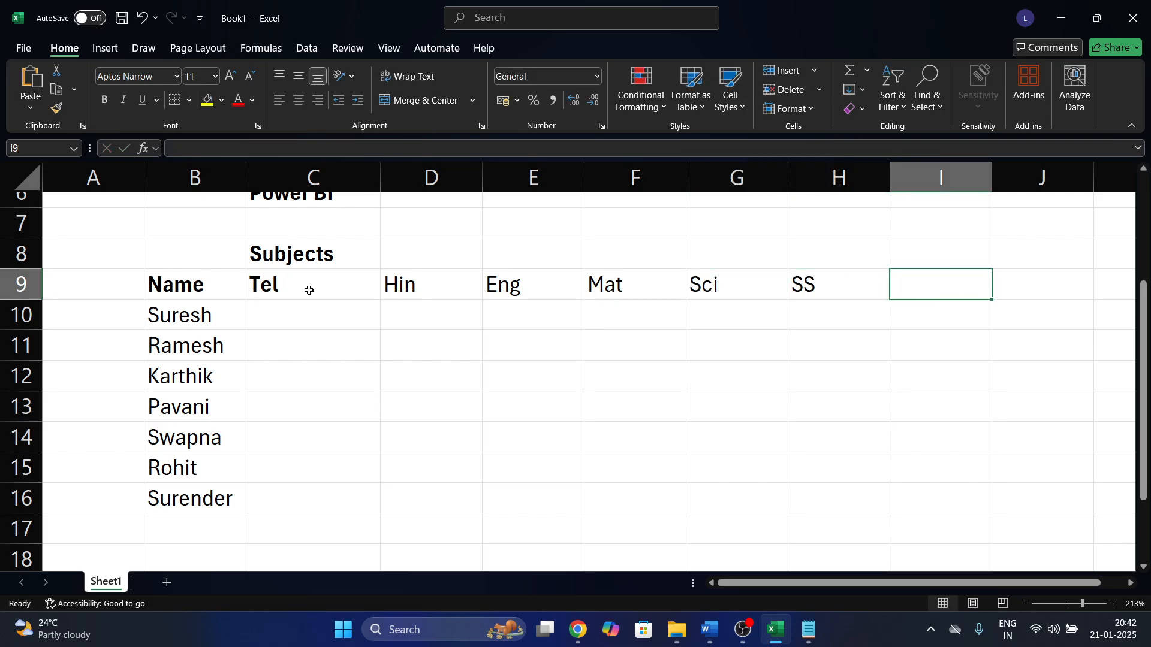
Close the accidental blank workbook without saving and bold the header row B9:H9.
left_click_drag(229, 293, 811, 283)
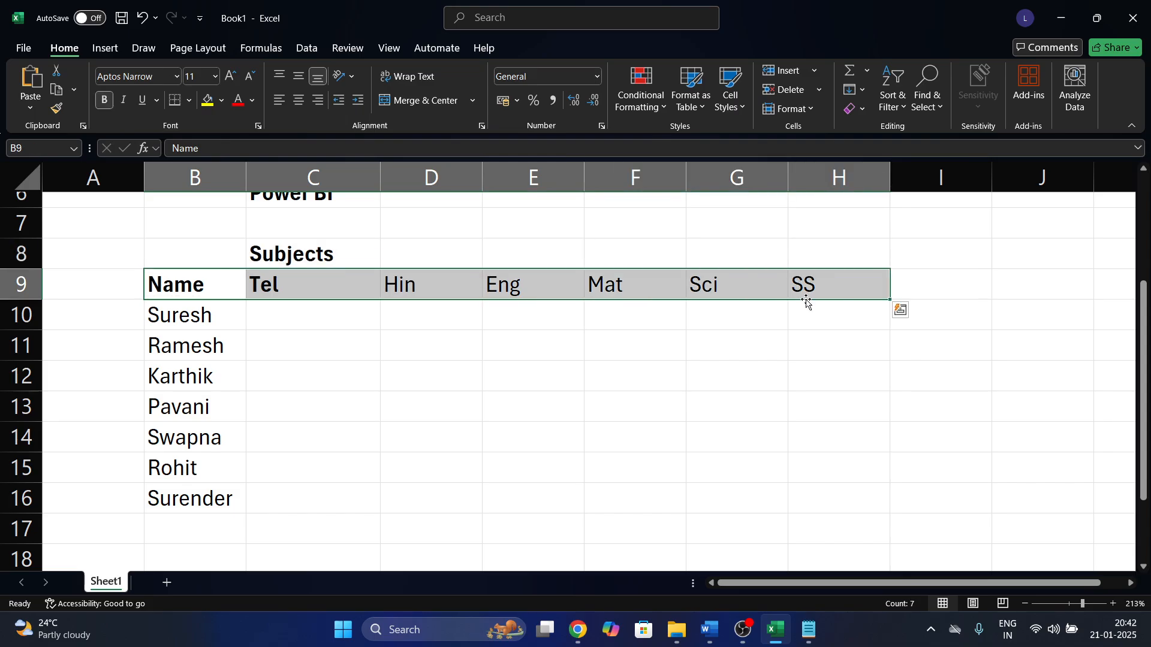
key("ctrl+n")
key("ctrl+b")
left_click(1133, 15)
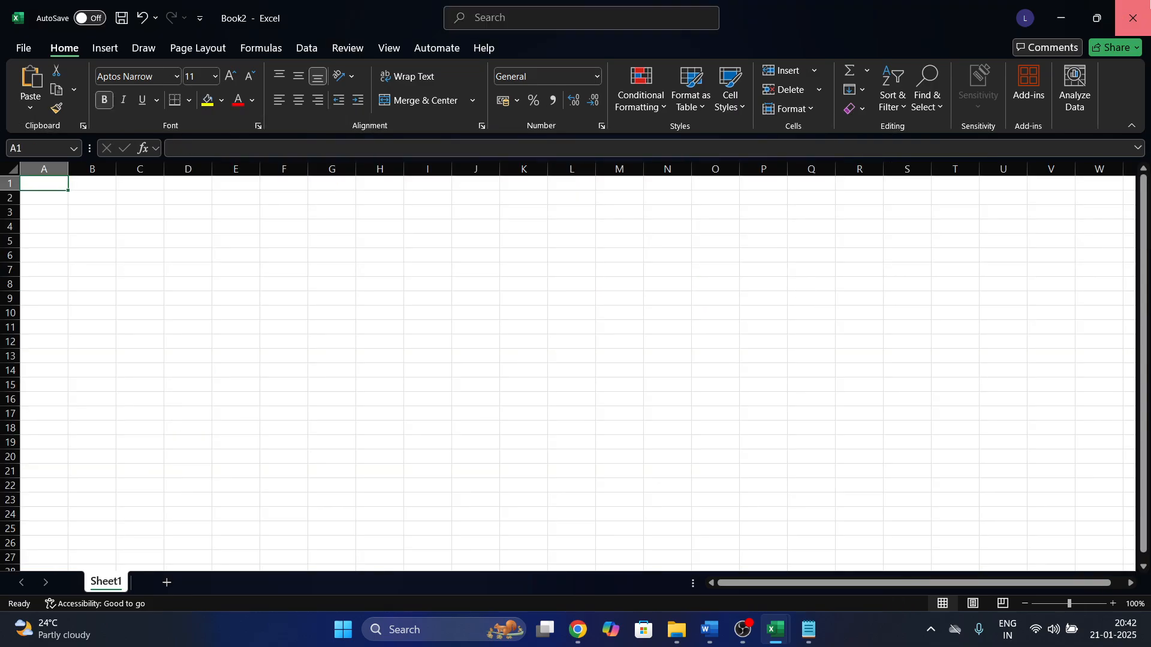
left_click(616, 332)
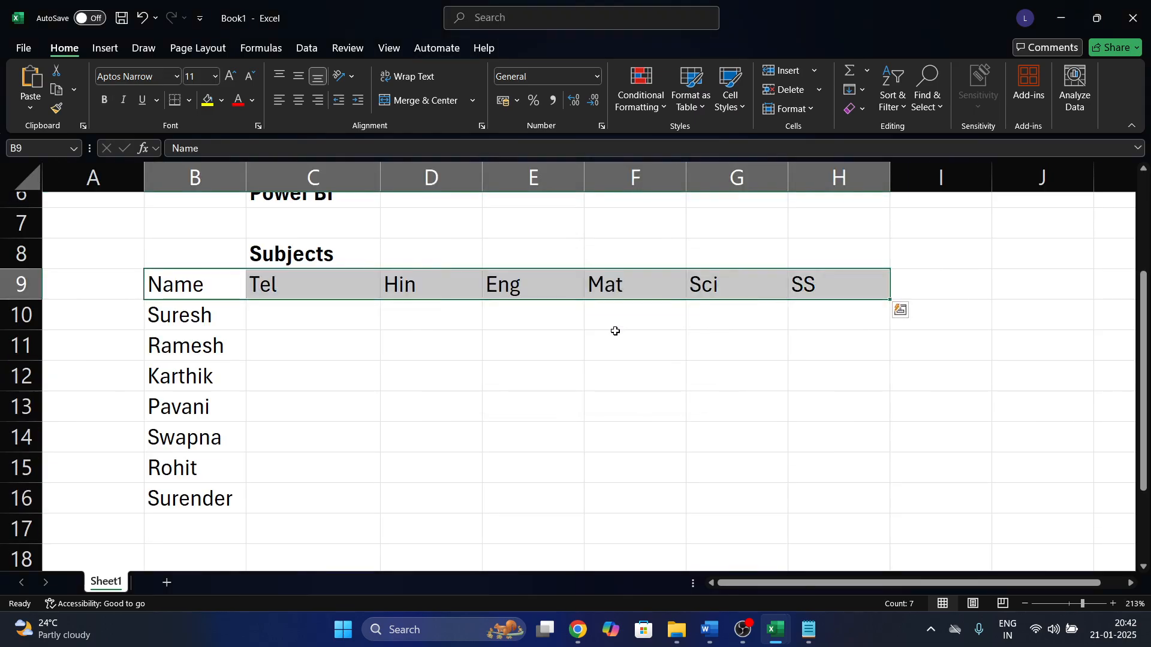
key("ctrl+b")
left_click(442, 316)
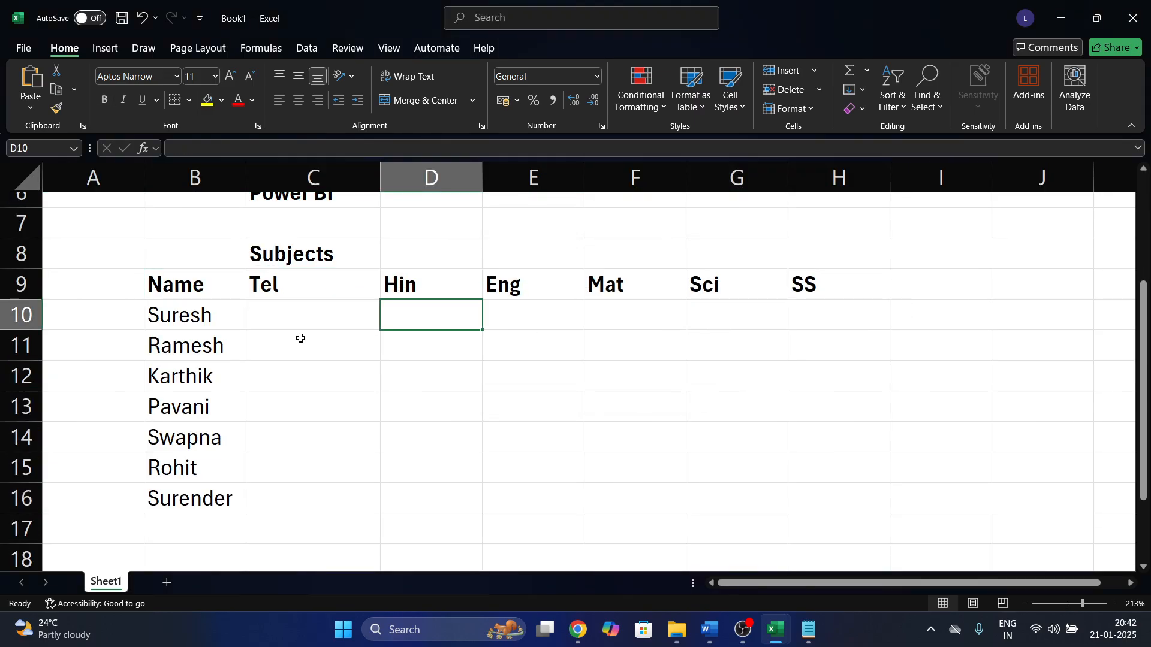
Type the first student's marks 60, 58, 47, 69, 58, 45 into C10:H10.
left_click_drag(212, 325, 532, 319)
left_click(358, 320)
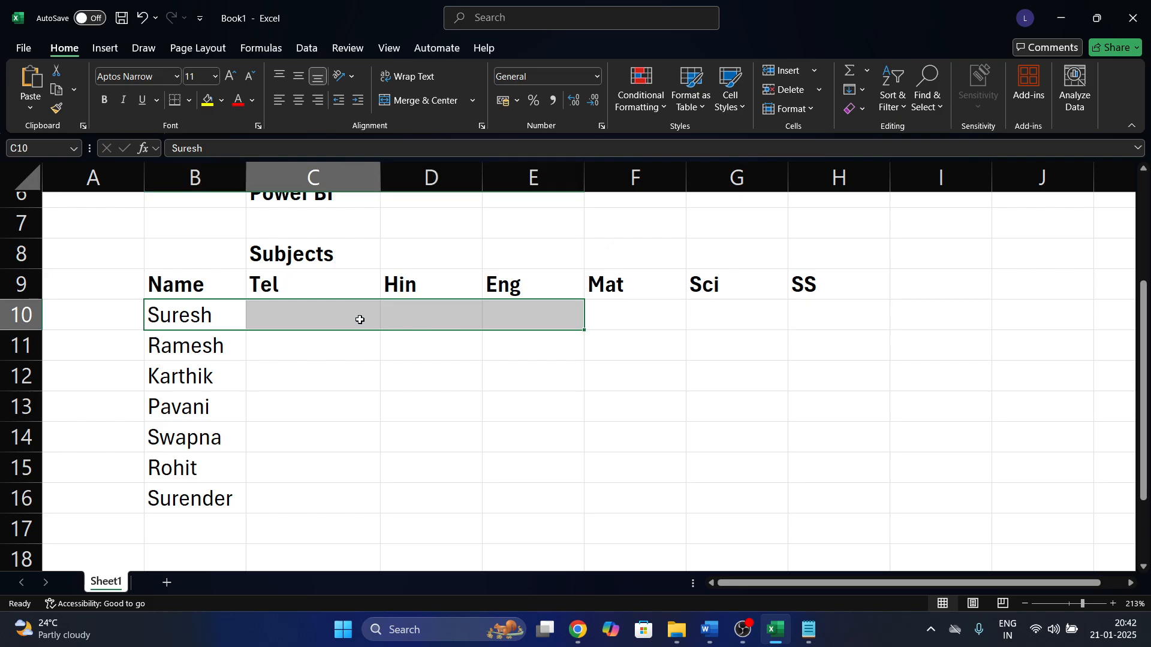
type("60")
key("Tab")
type("58")
key("Tab")
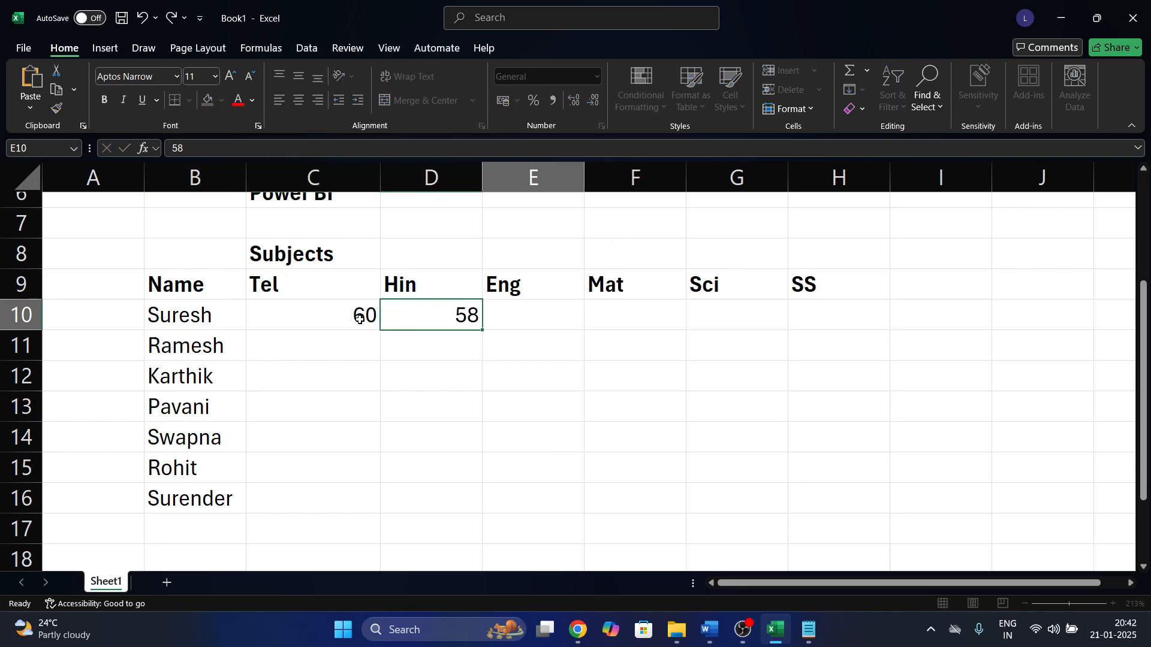
type("47")
key("Tab")
type("69")
key("Tab")
type("58")
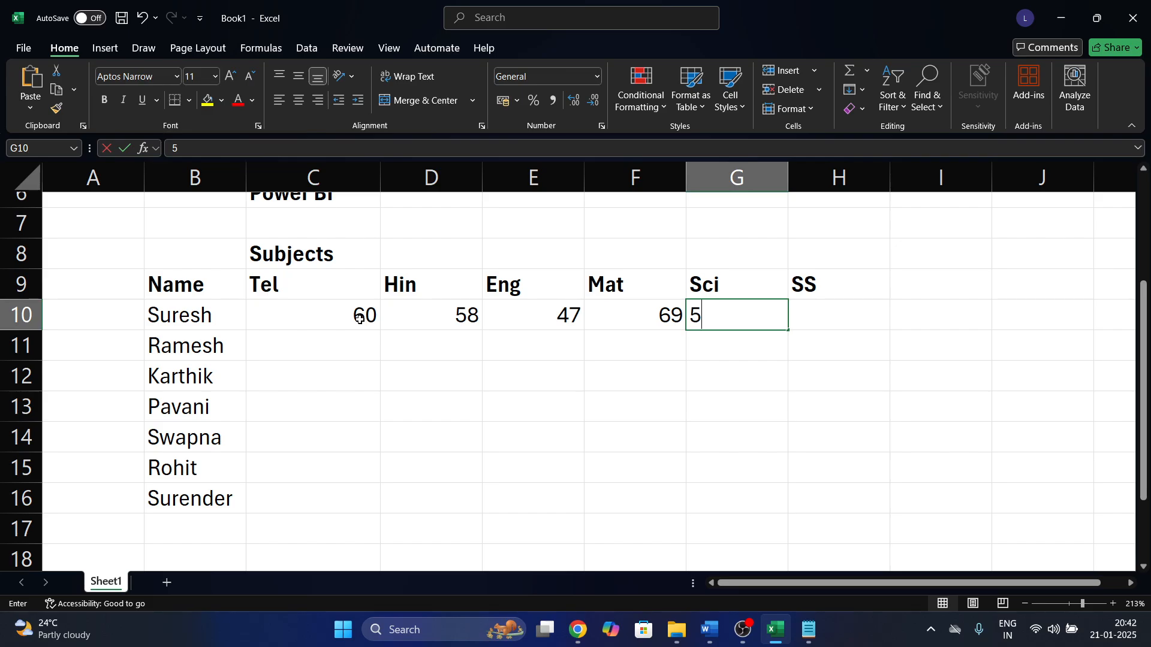
key("Tab")
type("45")
key("Return")
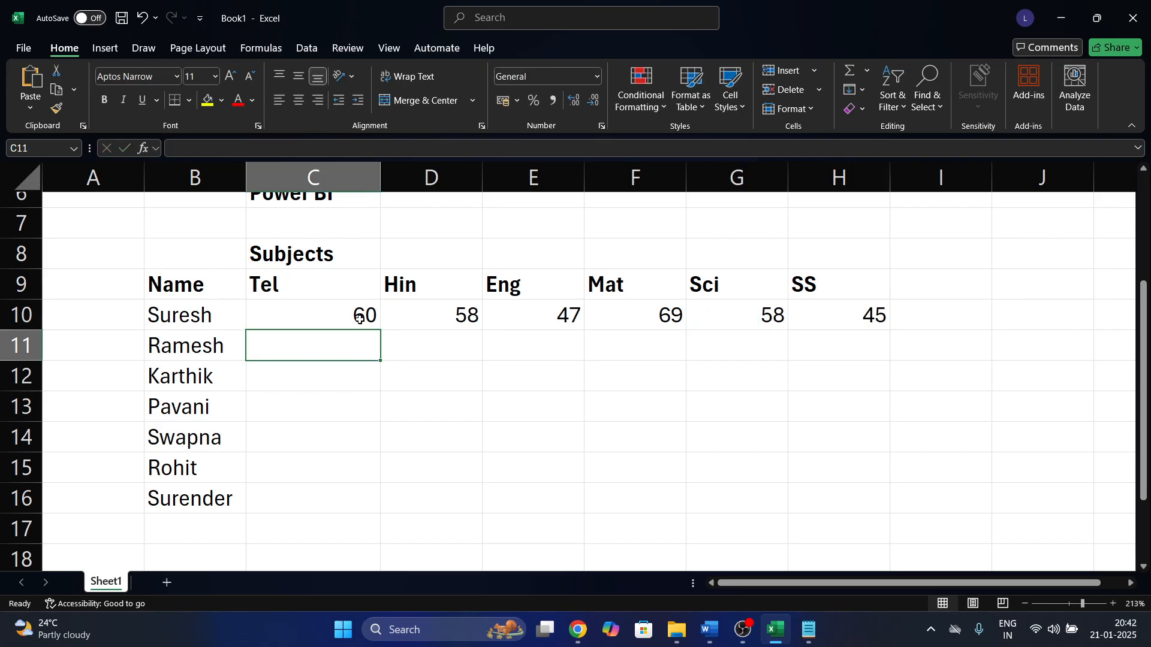
Try filling the first row's marks down to all students in C10:H16.
left_click_drag(373, 298, 827, 334)
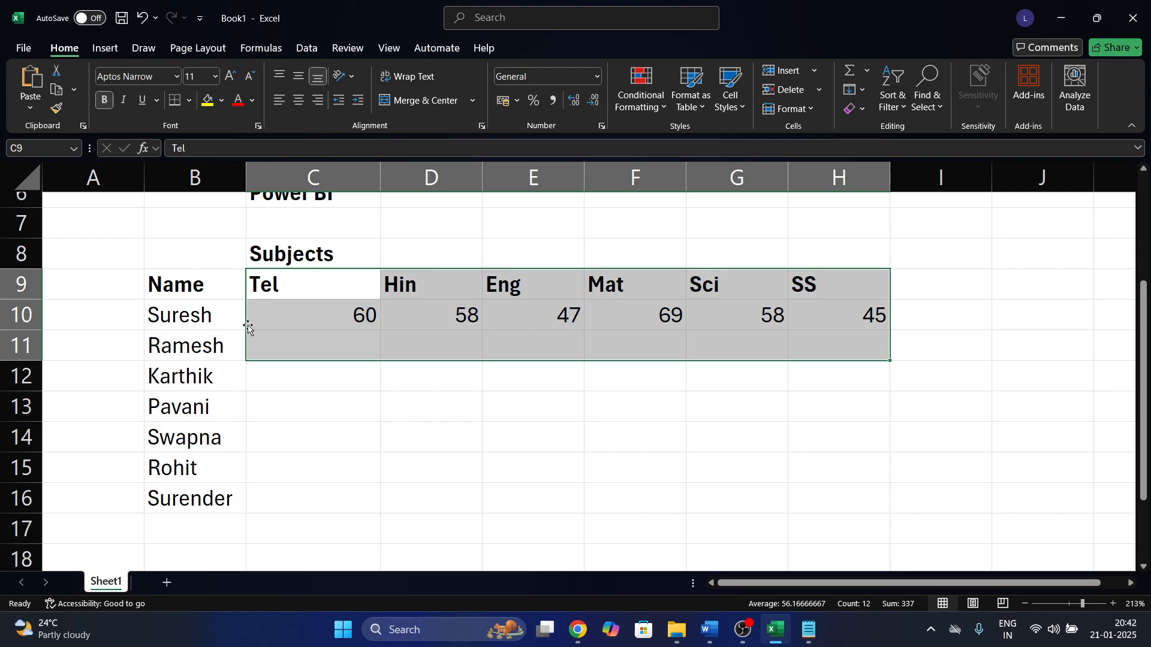
left_click_drag(249, 326, 245, 330)
left_click(681, 342)
left_click_drag(324, 306, 845, 489)
key("ctrl+d")
key("ctrl+q")
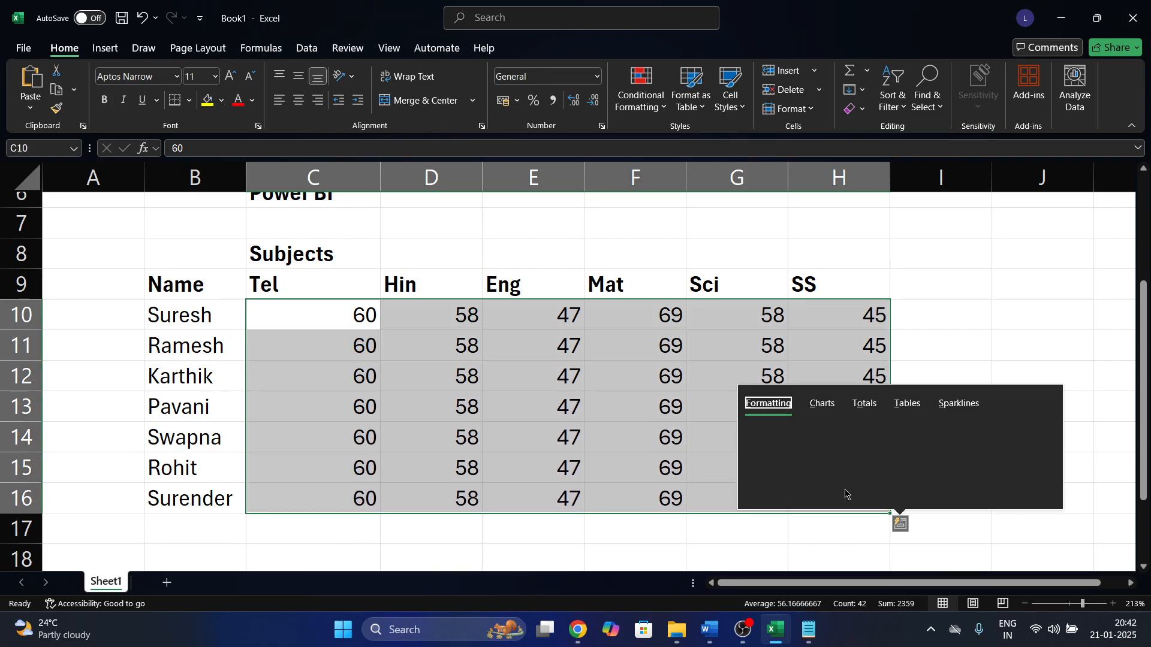
key("Escape")
Fill C10:H16 with =RANDBETWEEN(30,100) and paste the results back as fixed values.
type("=ram")
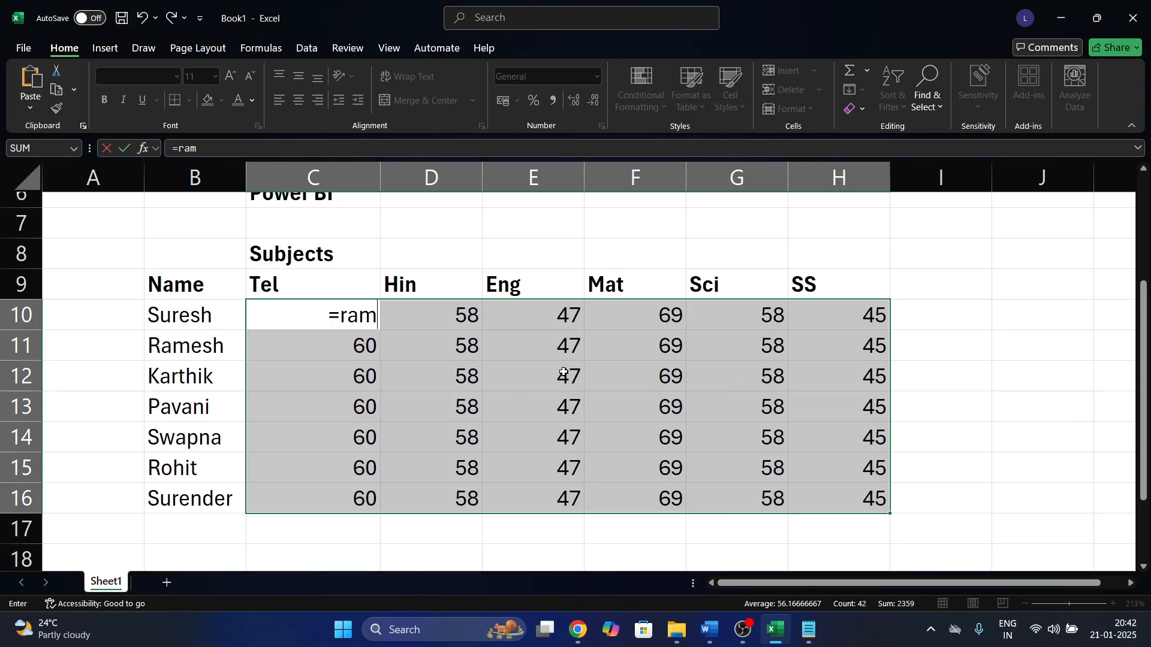
key("BackSpace")
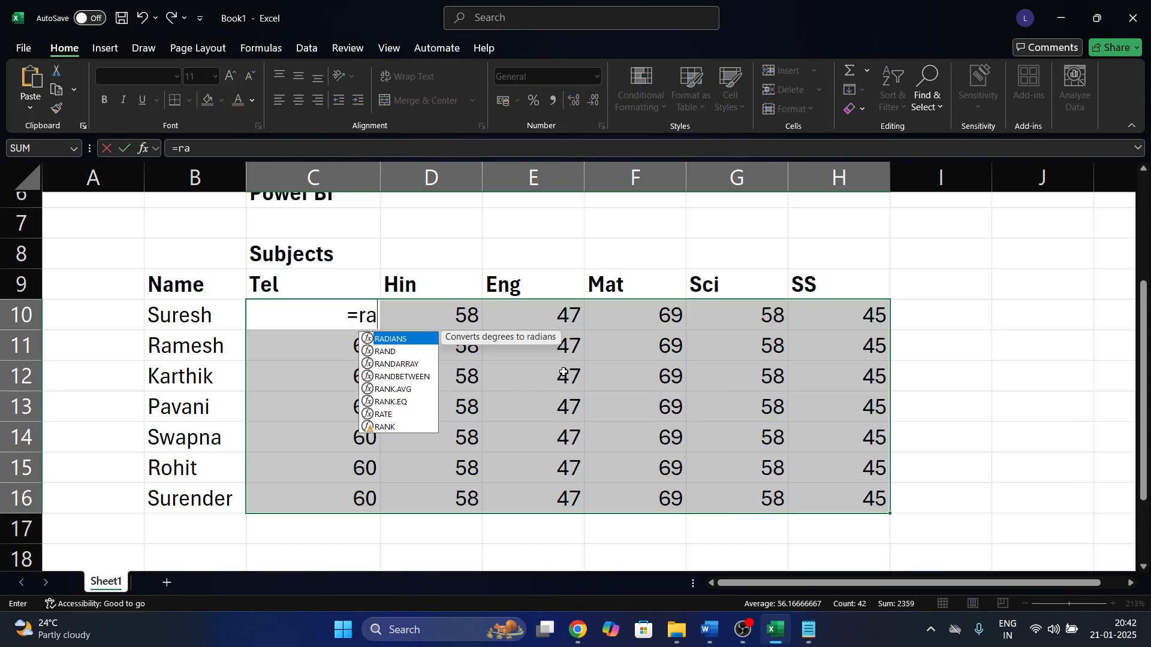
type("n")
key("Down")
key("Down")
key("Tab")
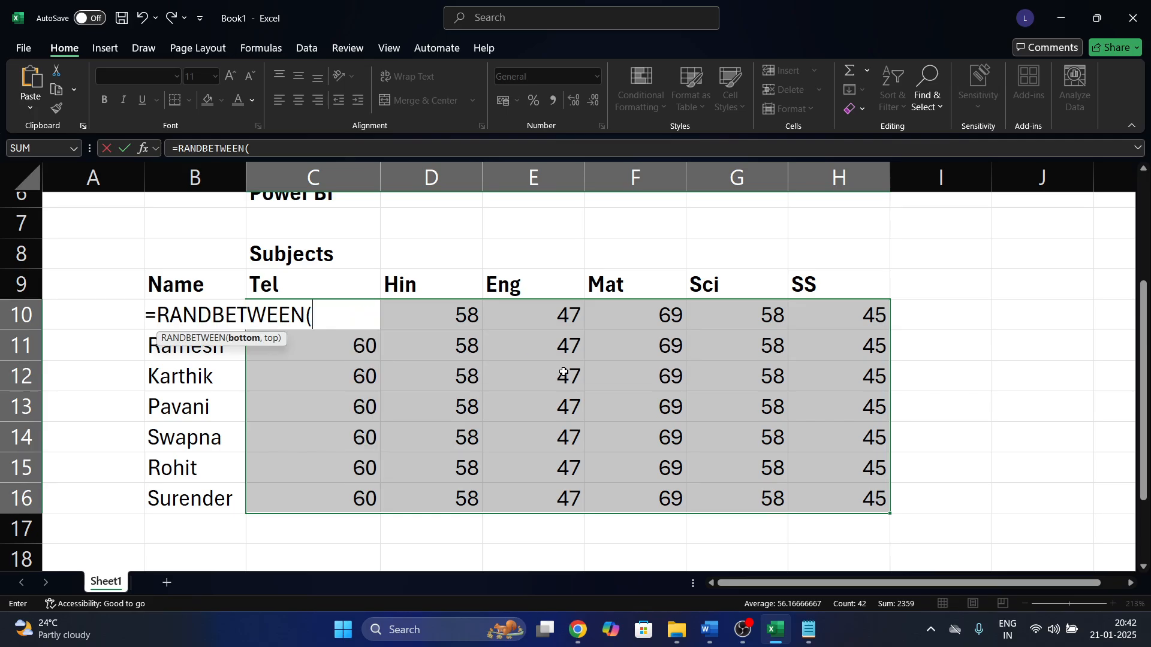
type("30,10")
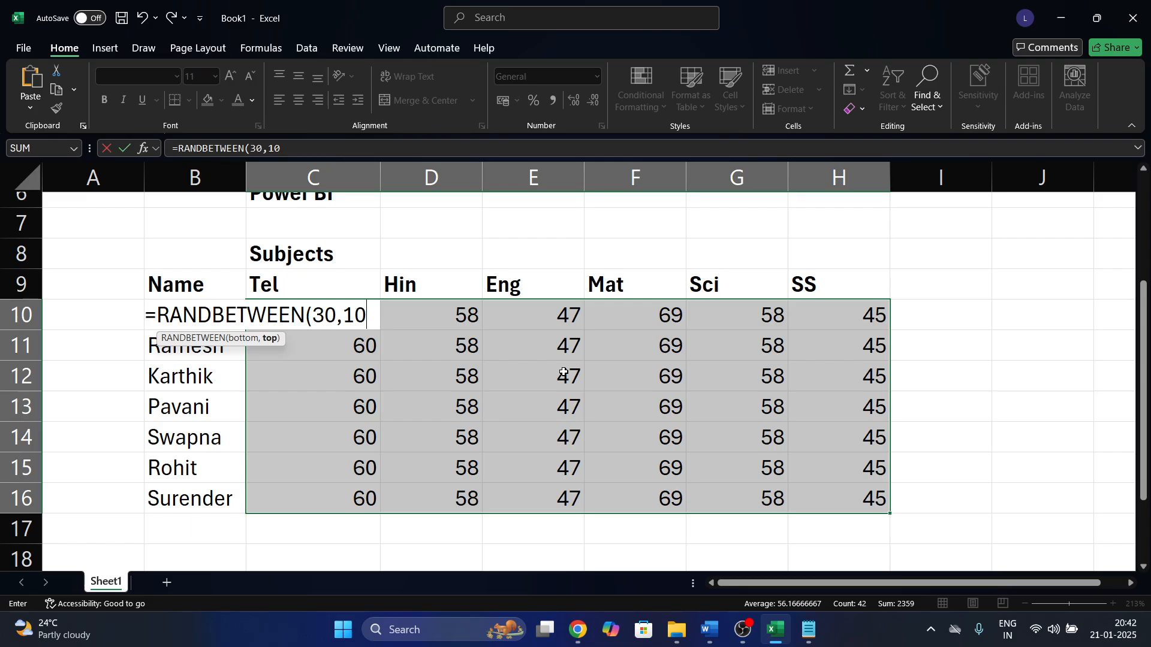
type("0)")
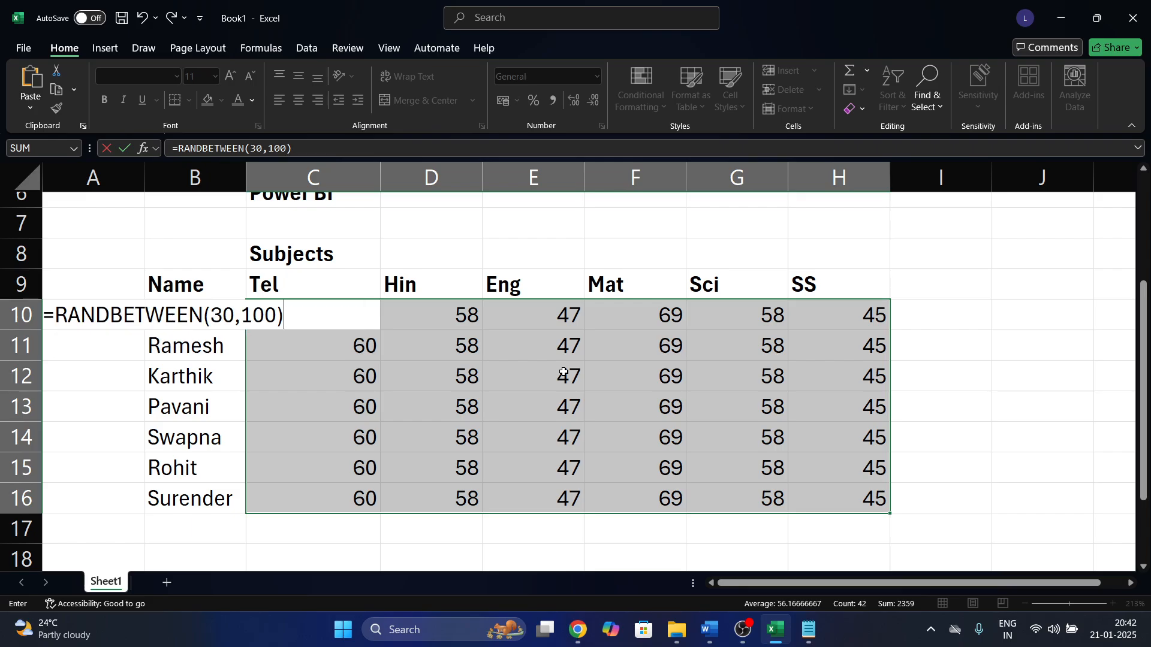
key("ctrl+Return")
key("ctrl+c")
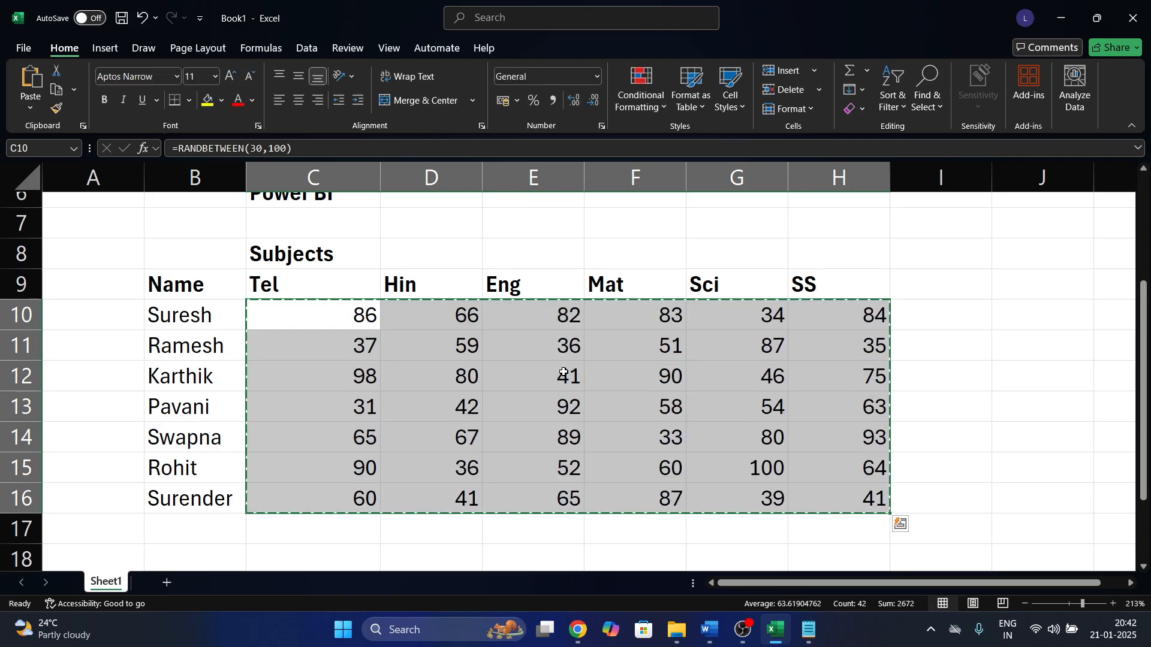
key("ctrl+shift+v")
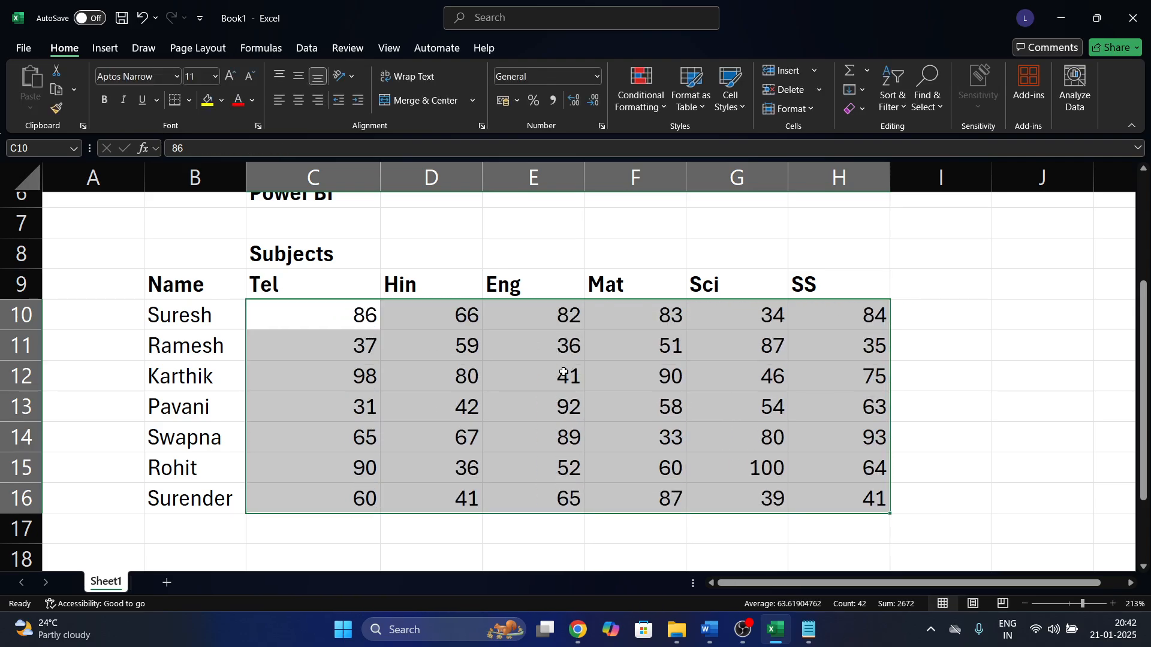
left_click(643, 376)
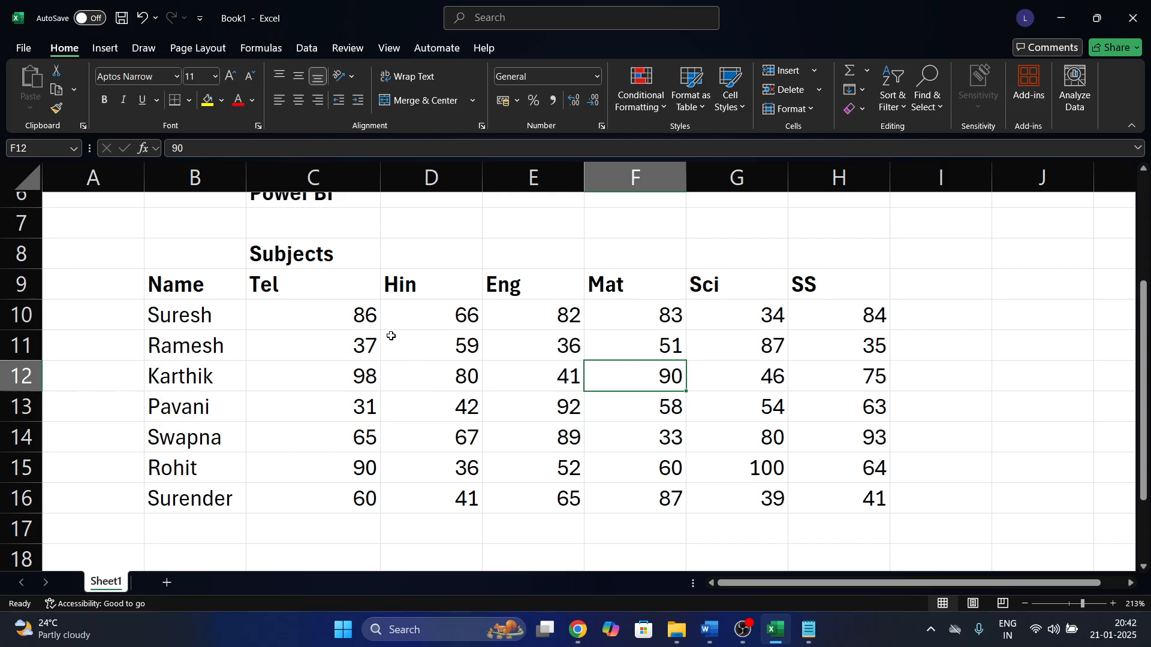
left_click_drag(371, 317, 807, 498)
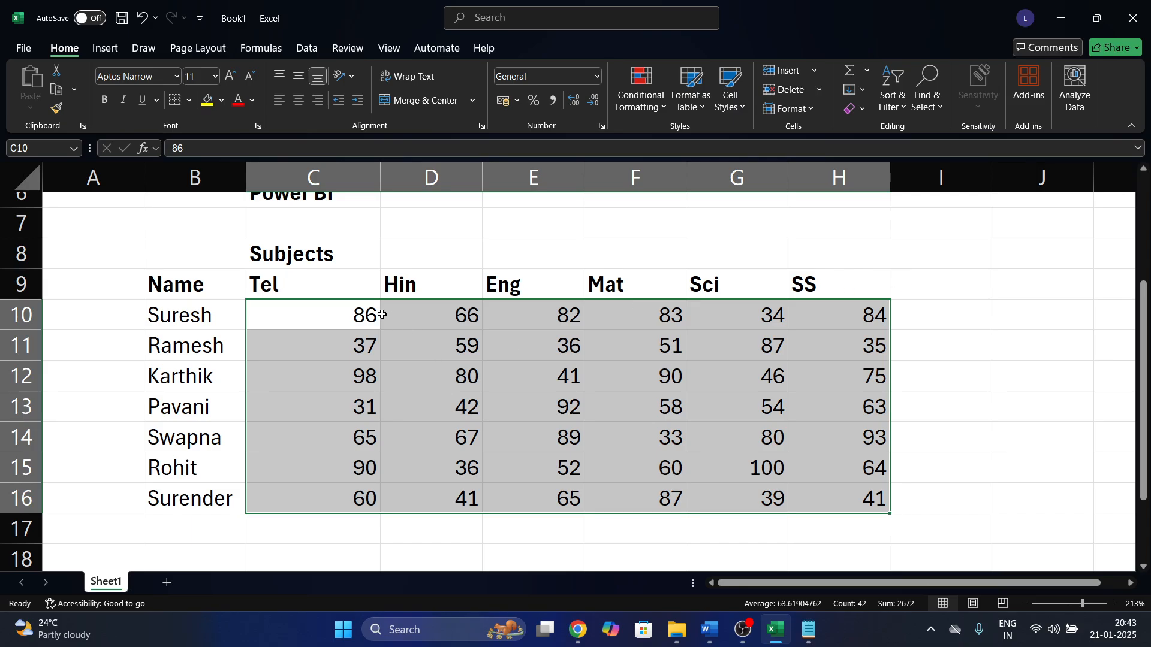
left_click_drag(367, 316, 843, 501)
left_click(964, 310)
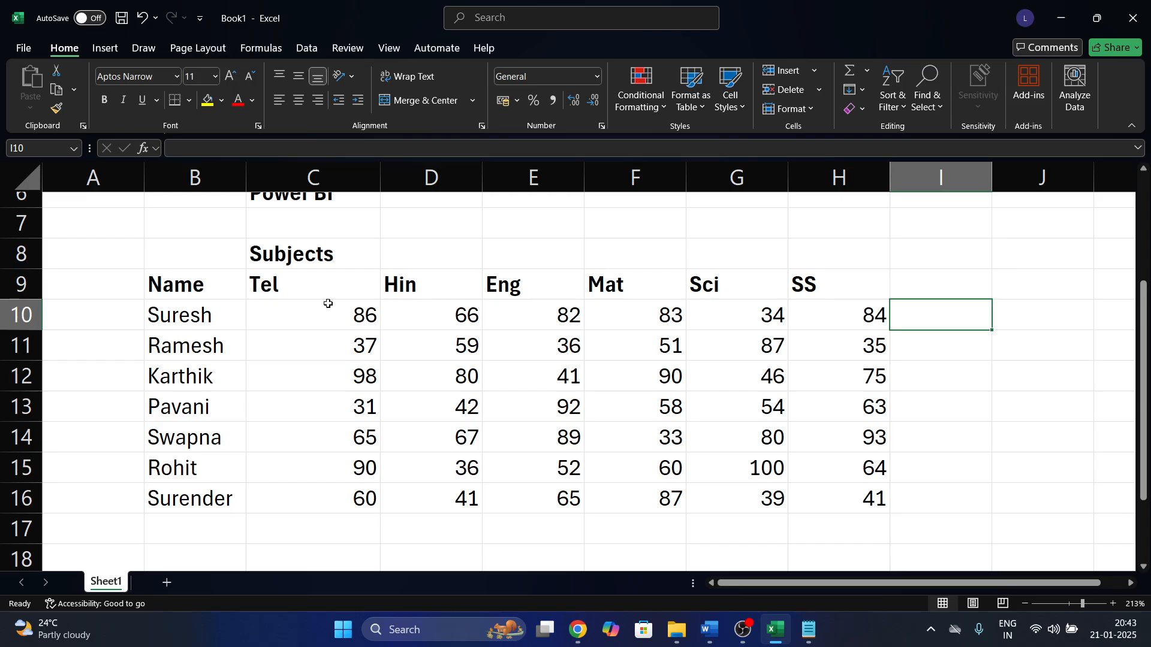
left_click(300, 319)
left_click_drag(300, 319, 822, 312)
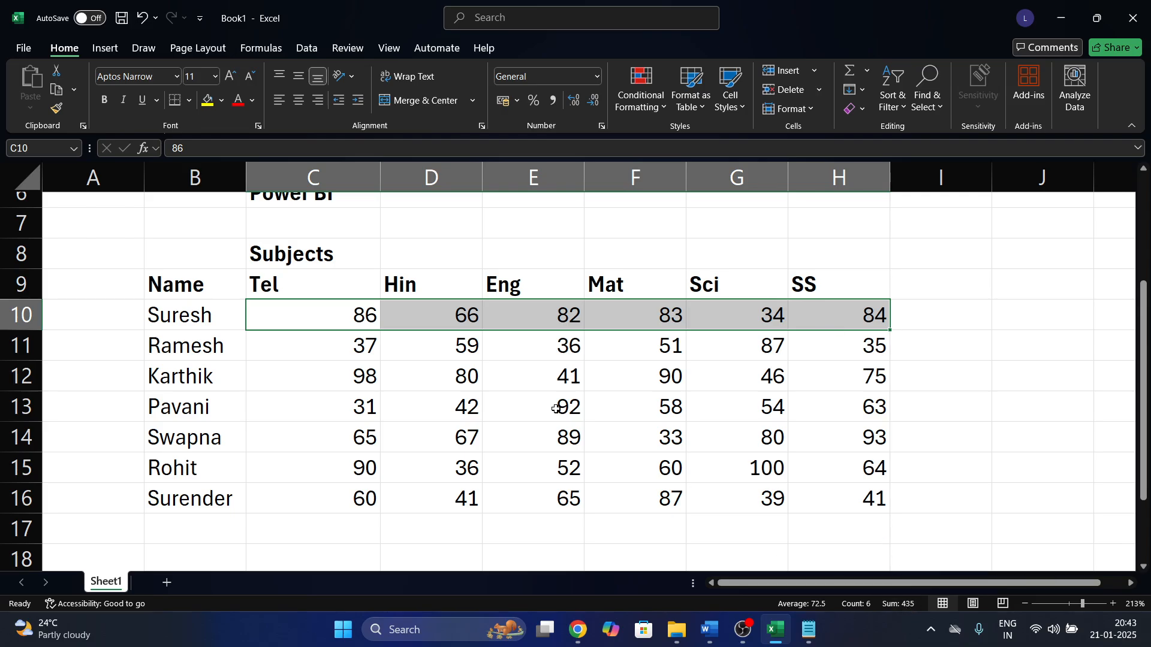
left_click_drag(303, 343, 850, 344)
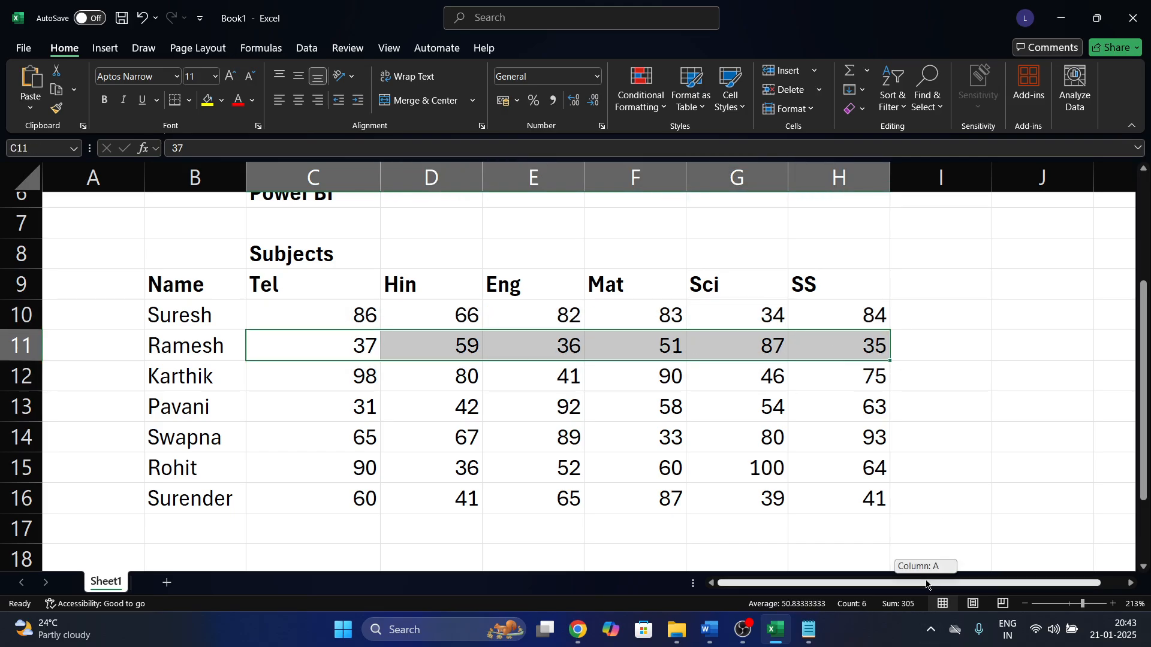
left_click(935, 326)
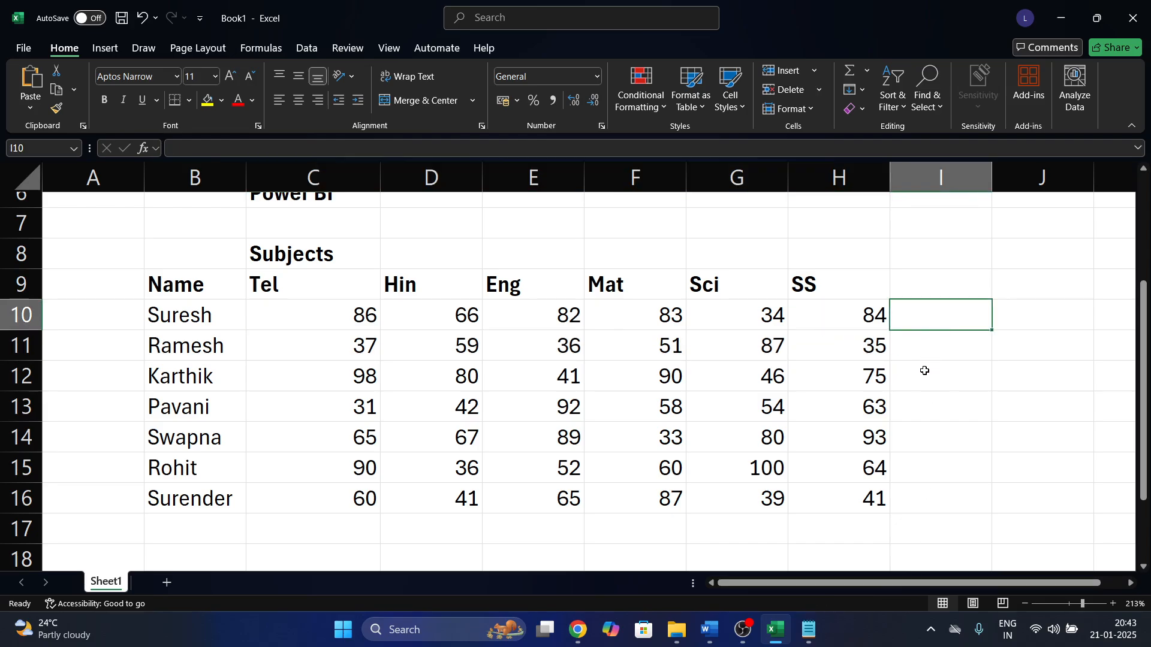
left_click(951, 278)
Add a 'Total' heading in I9, then hand-type 435 in I10 and clear it again.
type("Total")
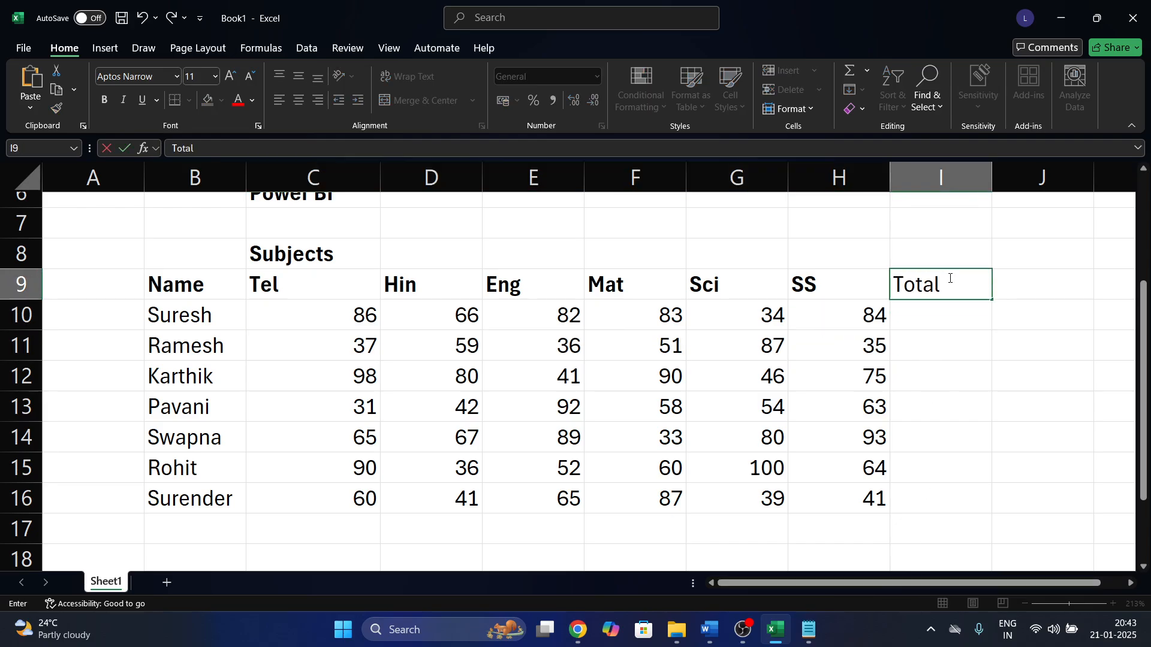
key("Return")
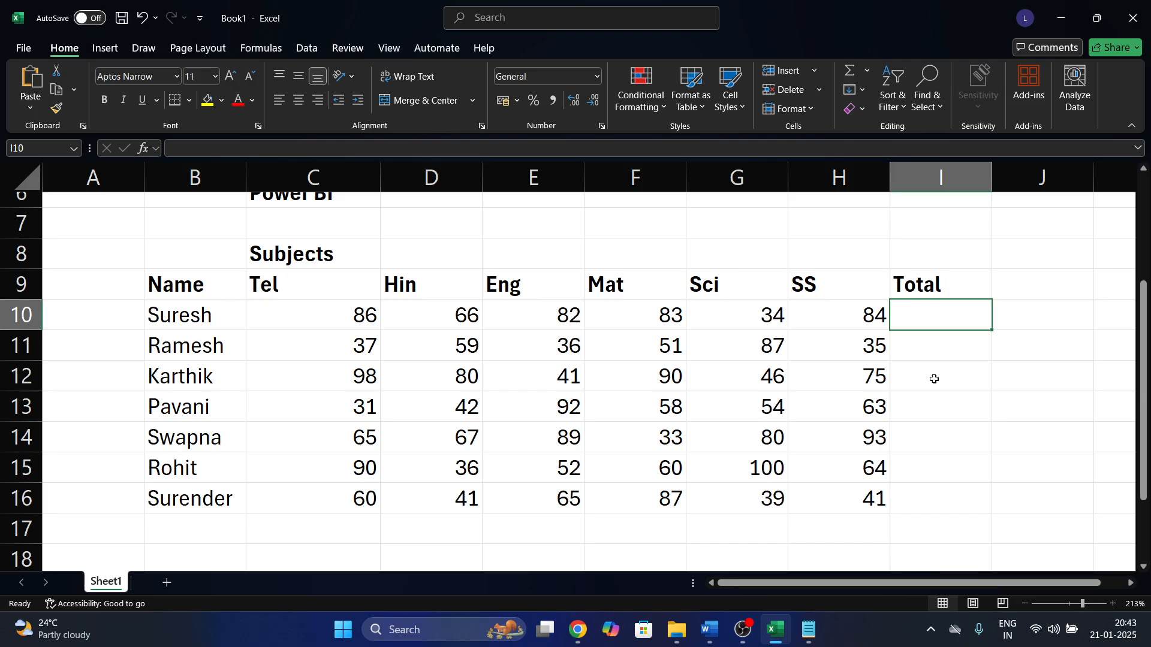
left_click_drag(900, 311, 337, 309)
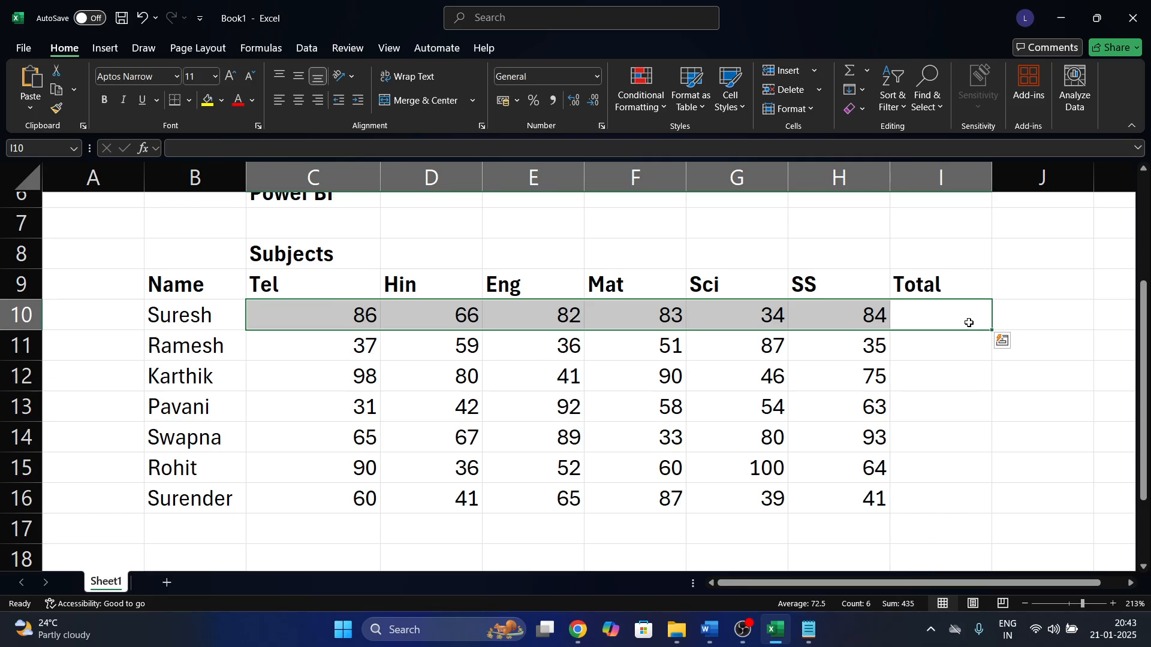
type("435")
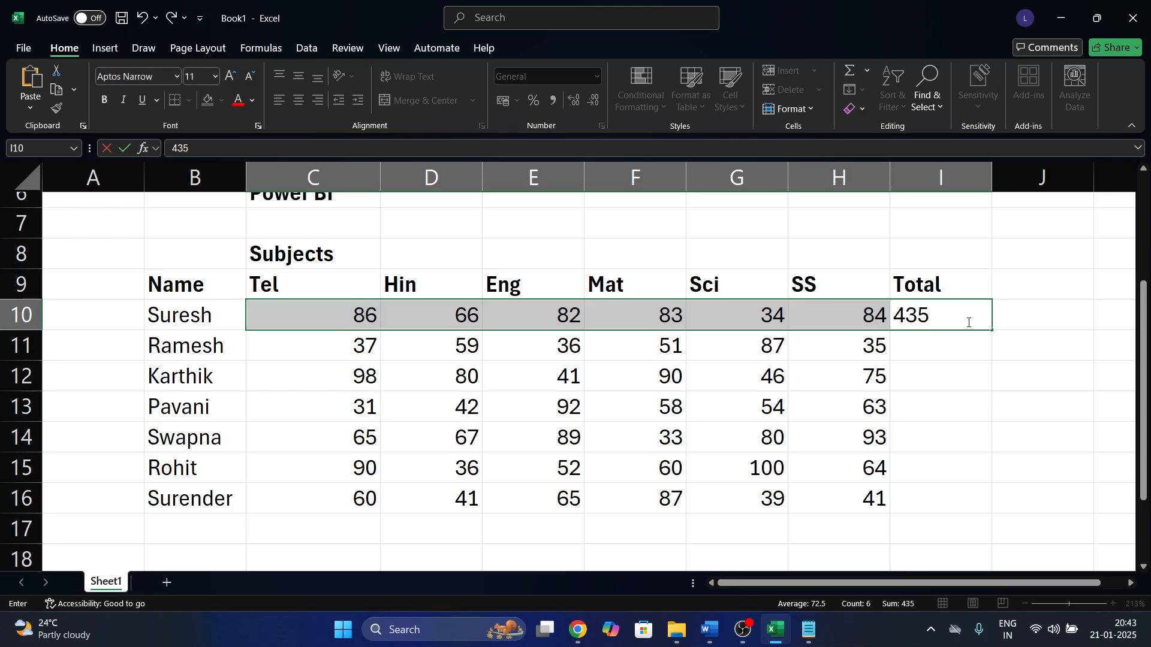
key("Return")
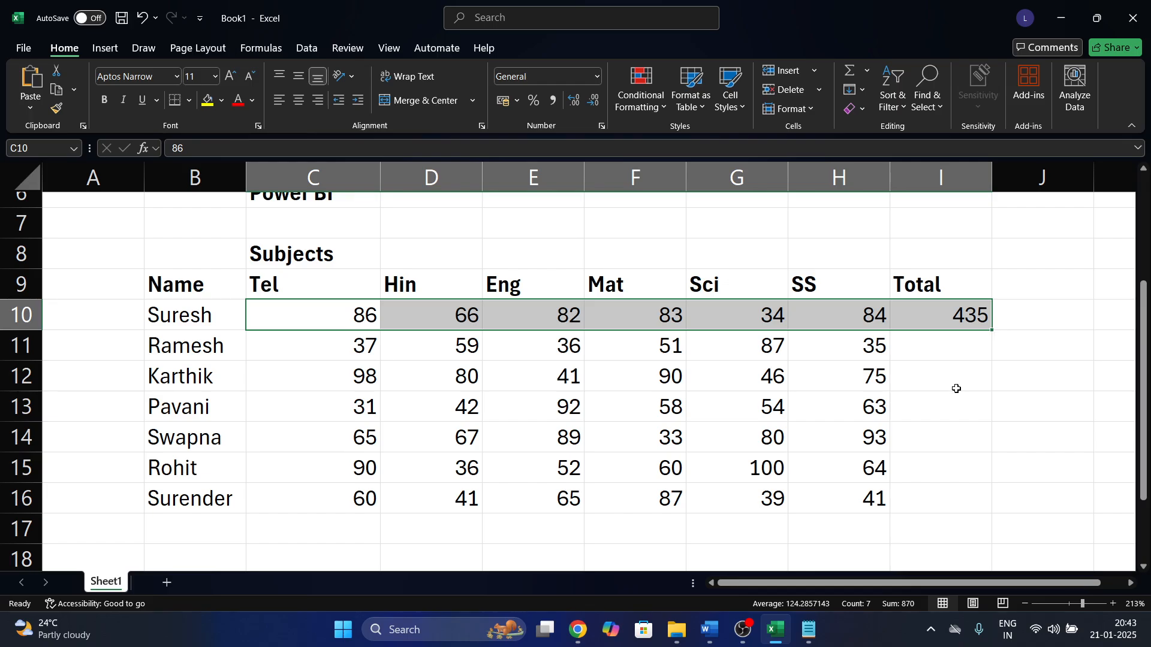
left_click(980, 292)
left_click(962, 314)
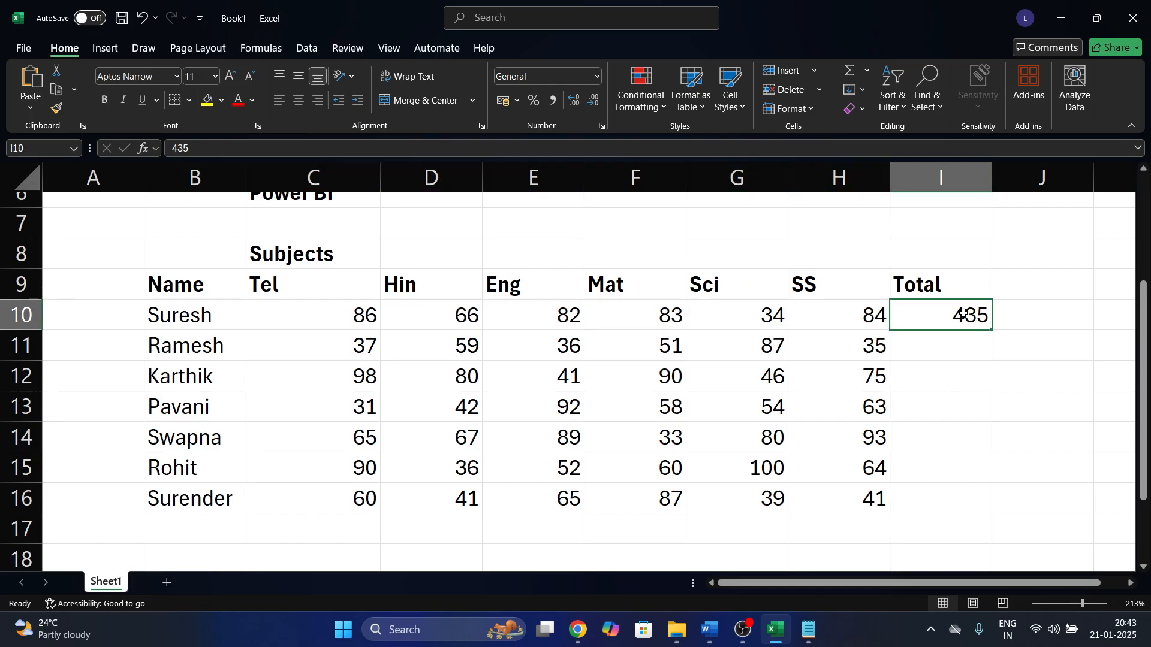
key("Delete")
Use AutoSum to put =SUM(C10:H10) in I10, giving 435.
left_click_drag(934, 321, 370, 319)
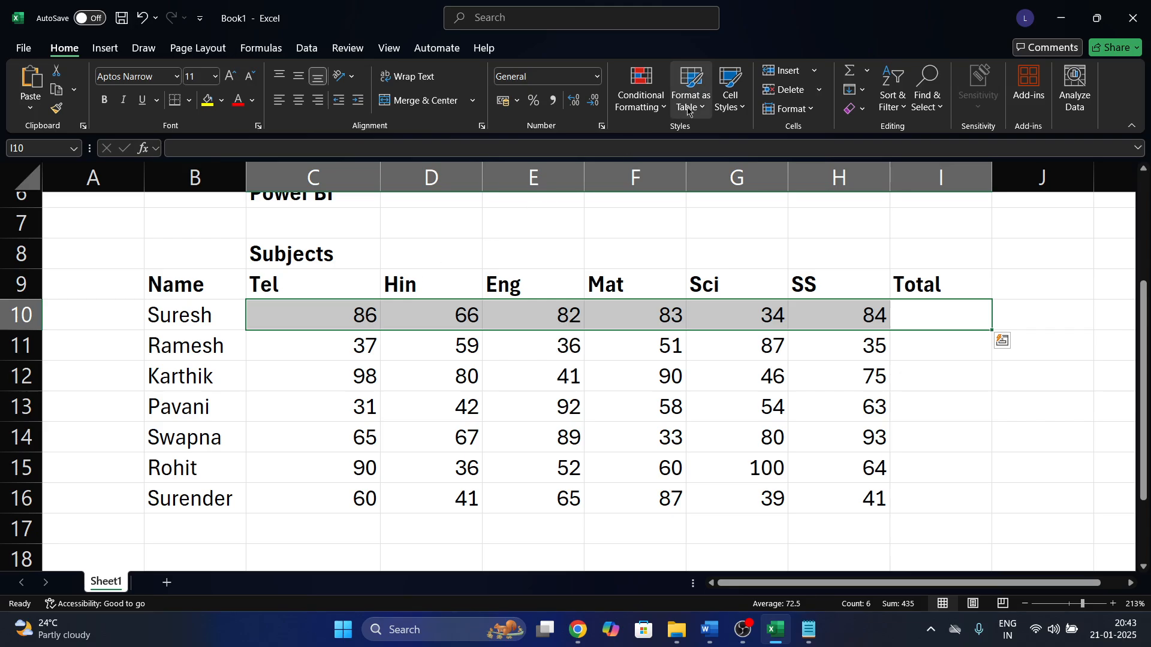
left_click(869, 69)
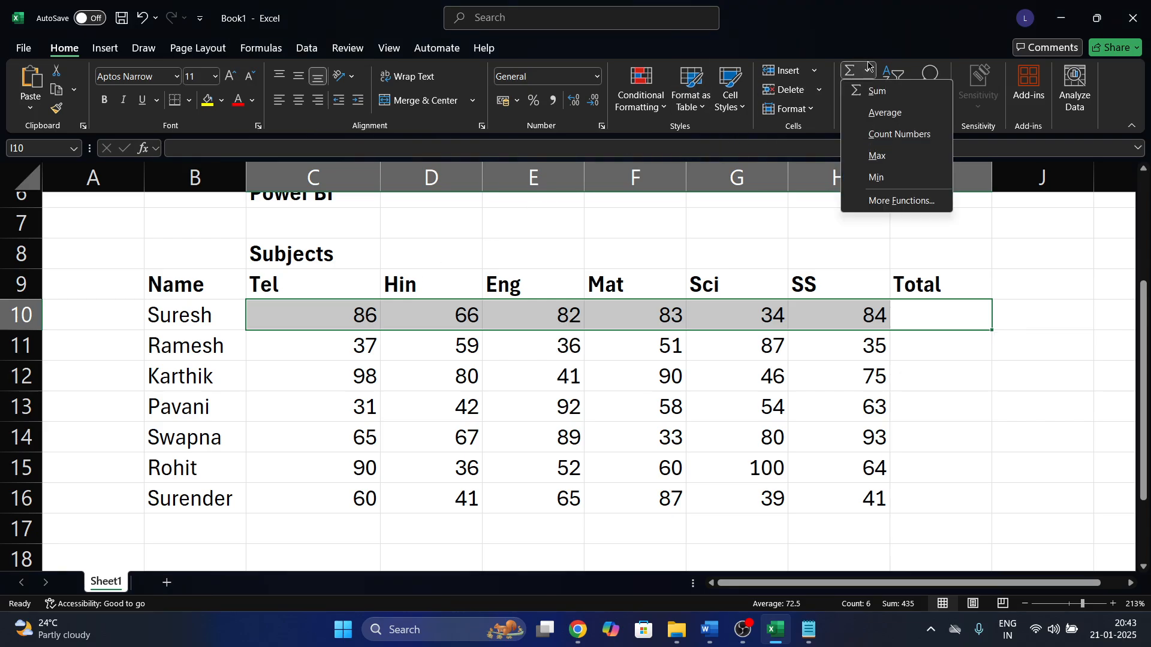
left_click(873, 94)
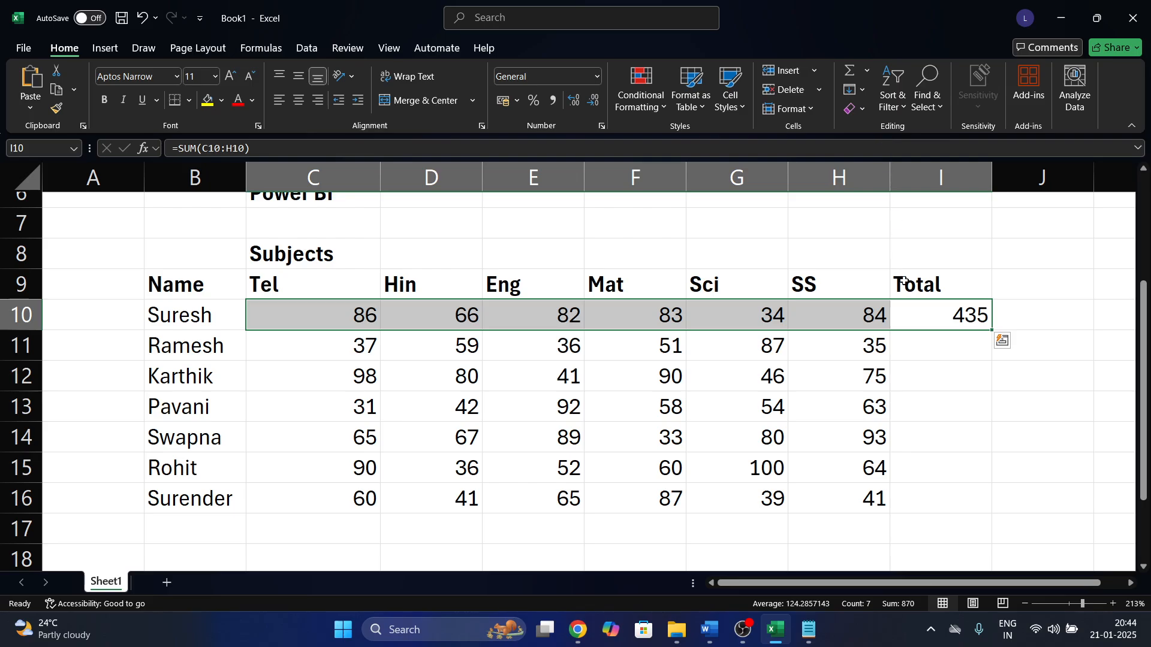
Fill the SUM total formula from I10 down to I16 and check the copied ranges.
left_click(932, 319)
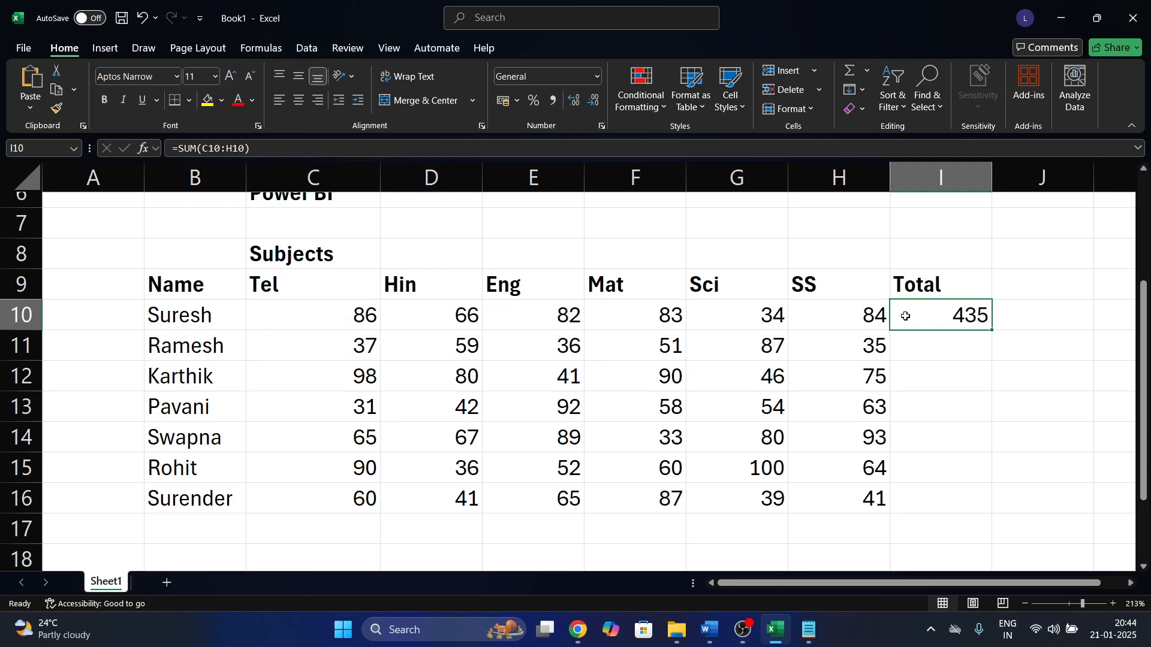
left_click_drag(834, 318, 284, 303)
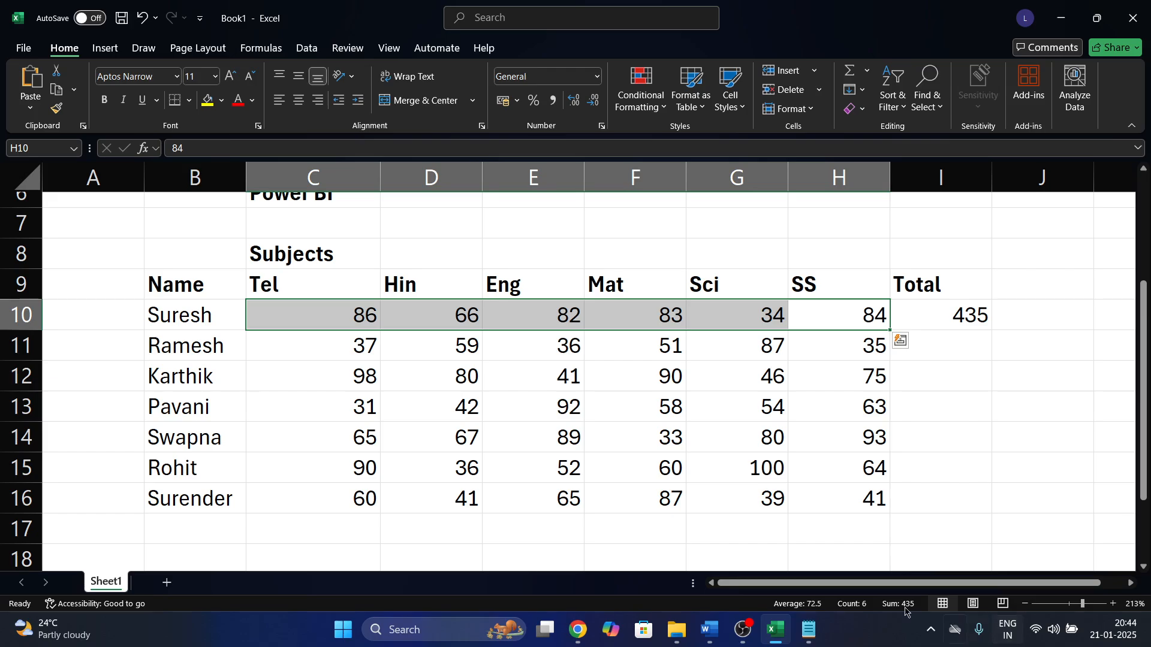
left_click_drag(983, 312, 957, 488)
key("ctrl+d")
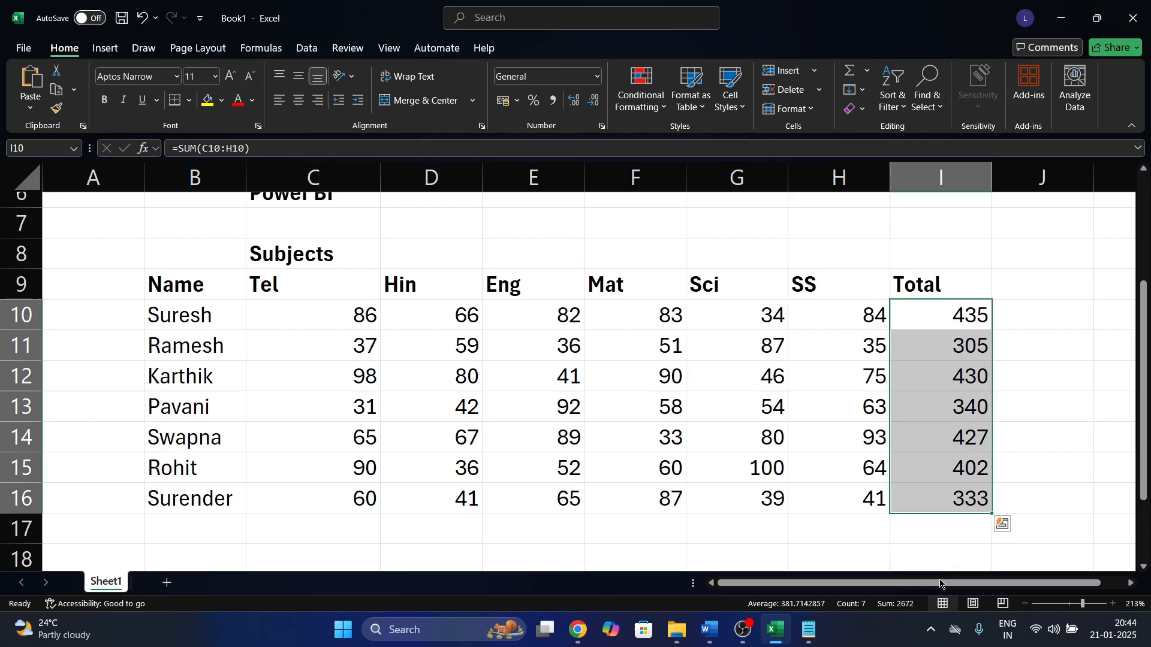
left_click(971, 313)
left_click(960, 344)
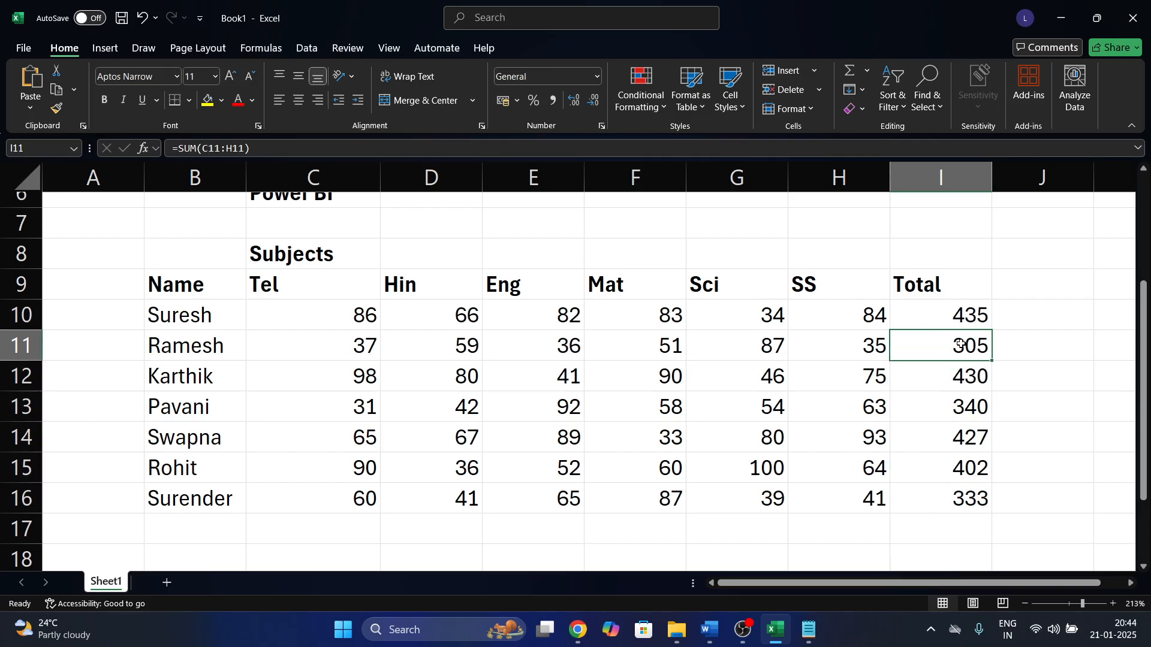
left_click(955, 372)
double_click(956, 372)
key("Escape")
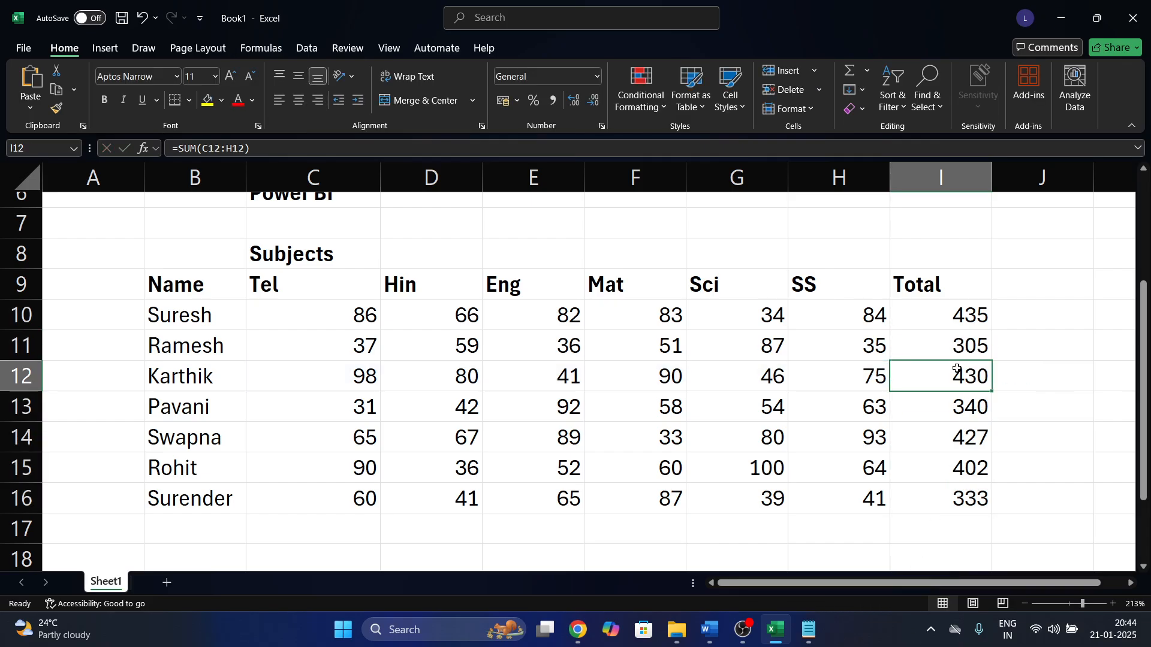
Change H11's SS mark to 37, with the I11 total briefly highlighted in yellow.
left_click(856, 339)
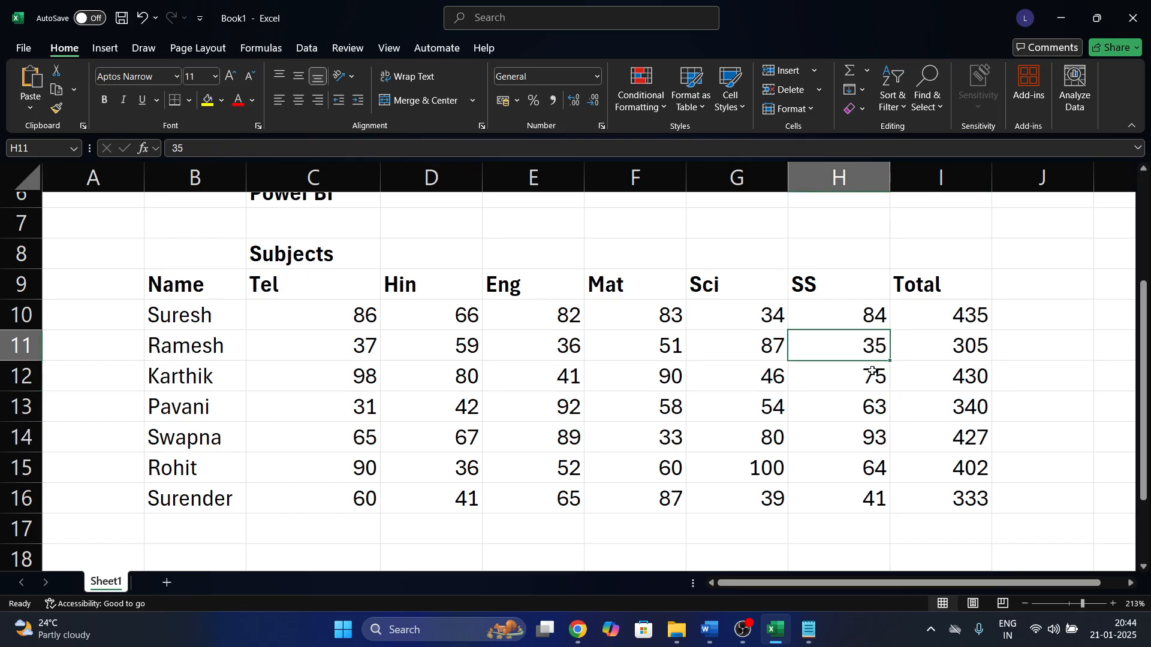
left_click(952, 338)
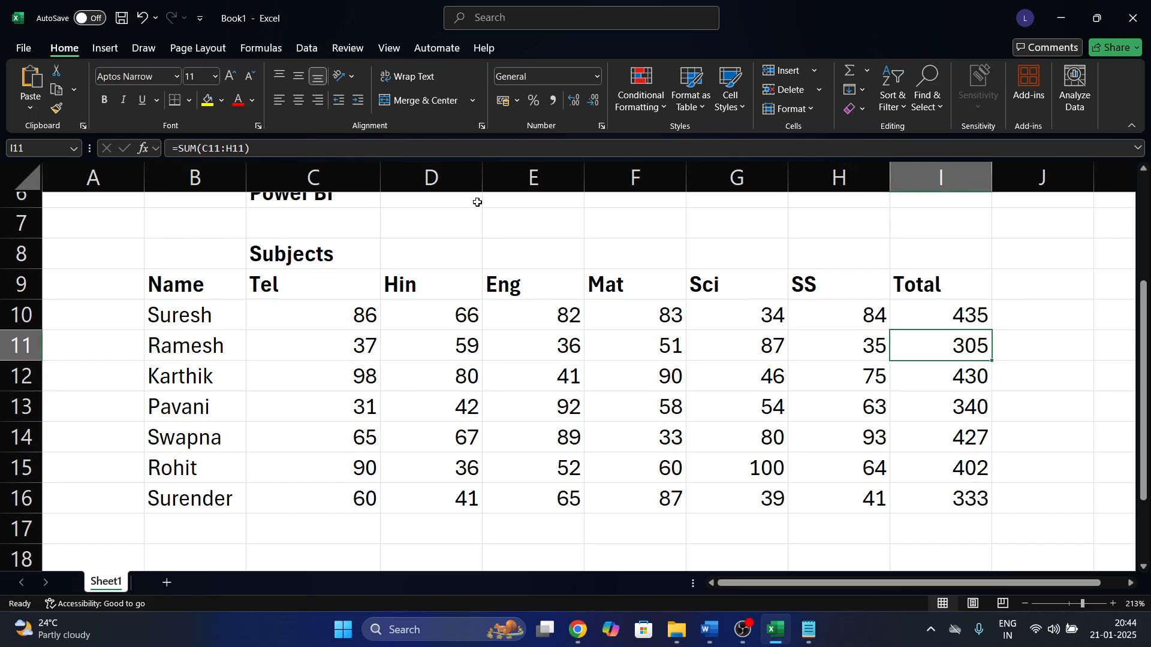
left_click(204, 108)
left_click(863, 346)
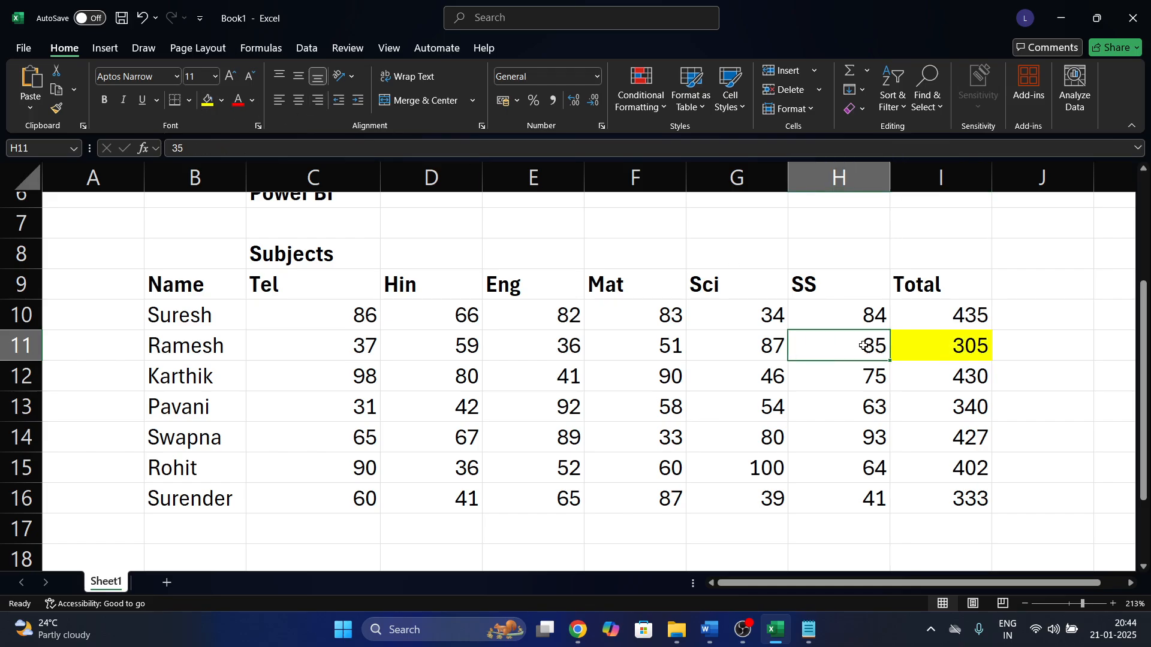
type("37")
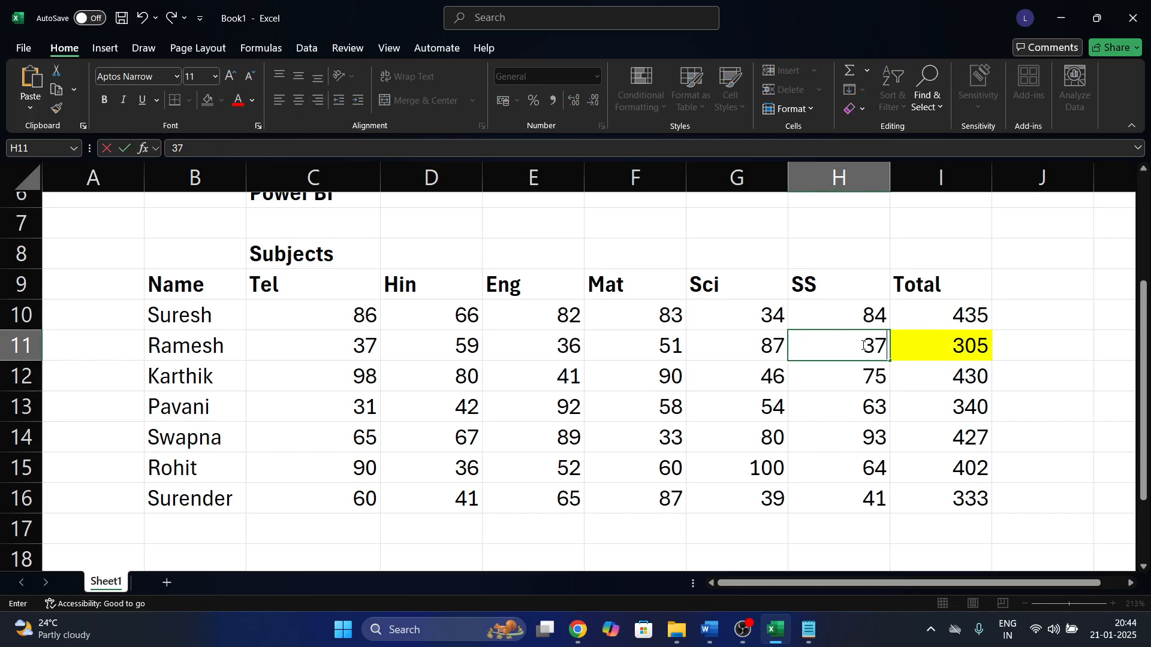
key("Return")
Confirm I11 now totals 307 and remove its yellow fill.
left_click(982, 364)
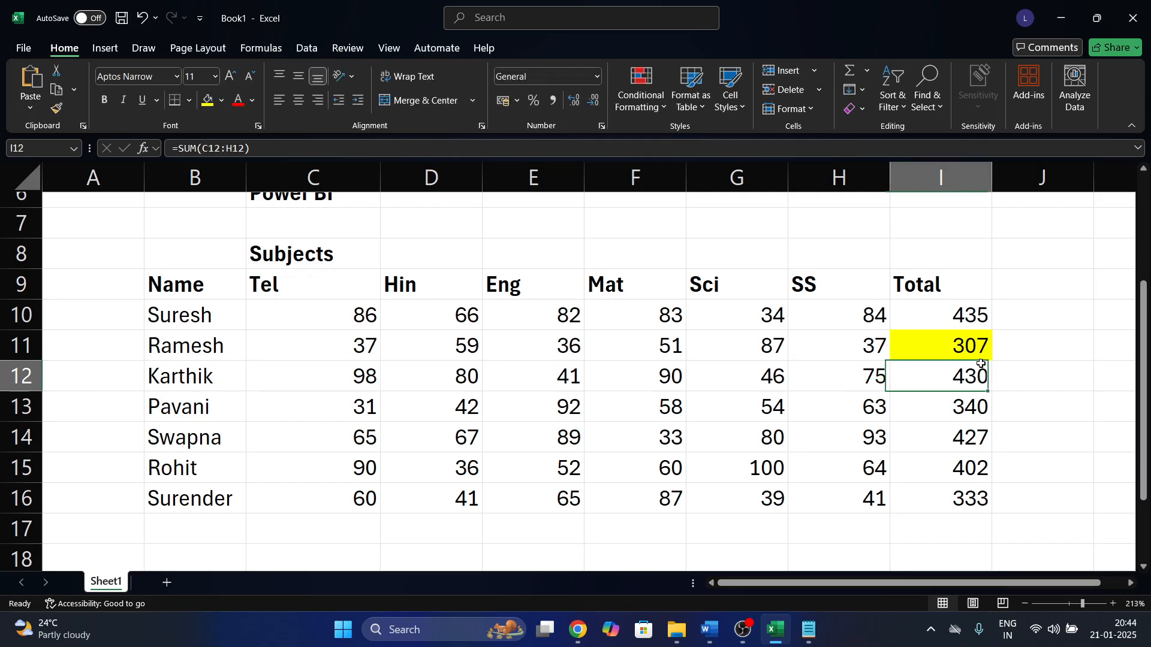
left_click(987, 355)
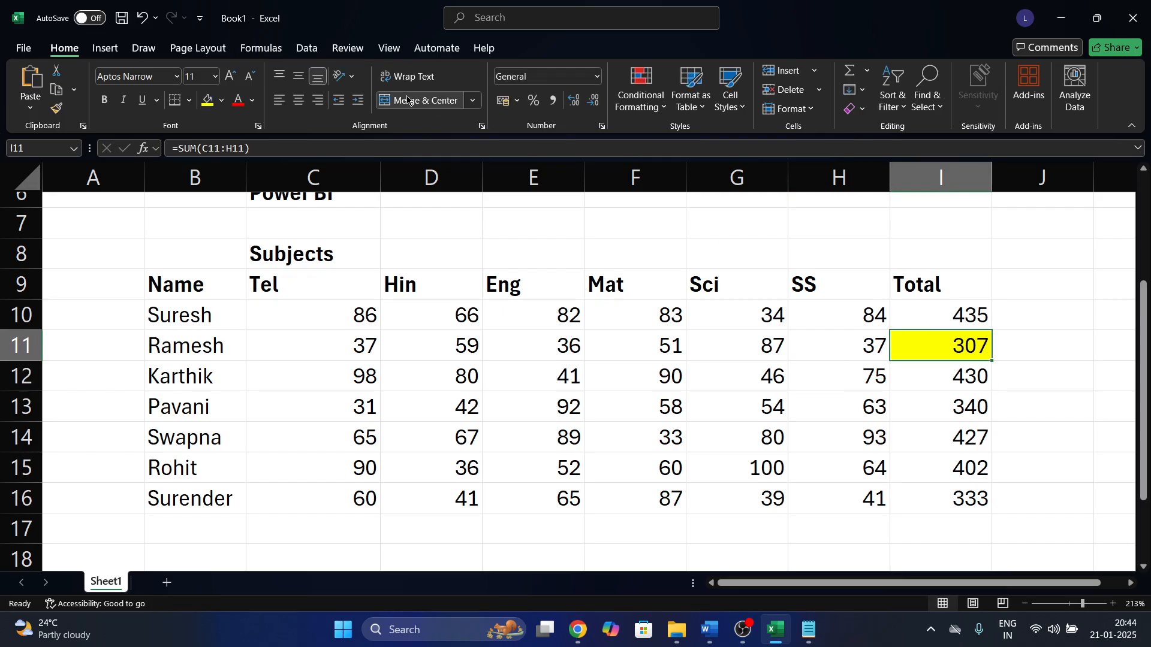
left_click(222, 103)
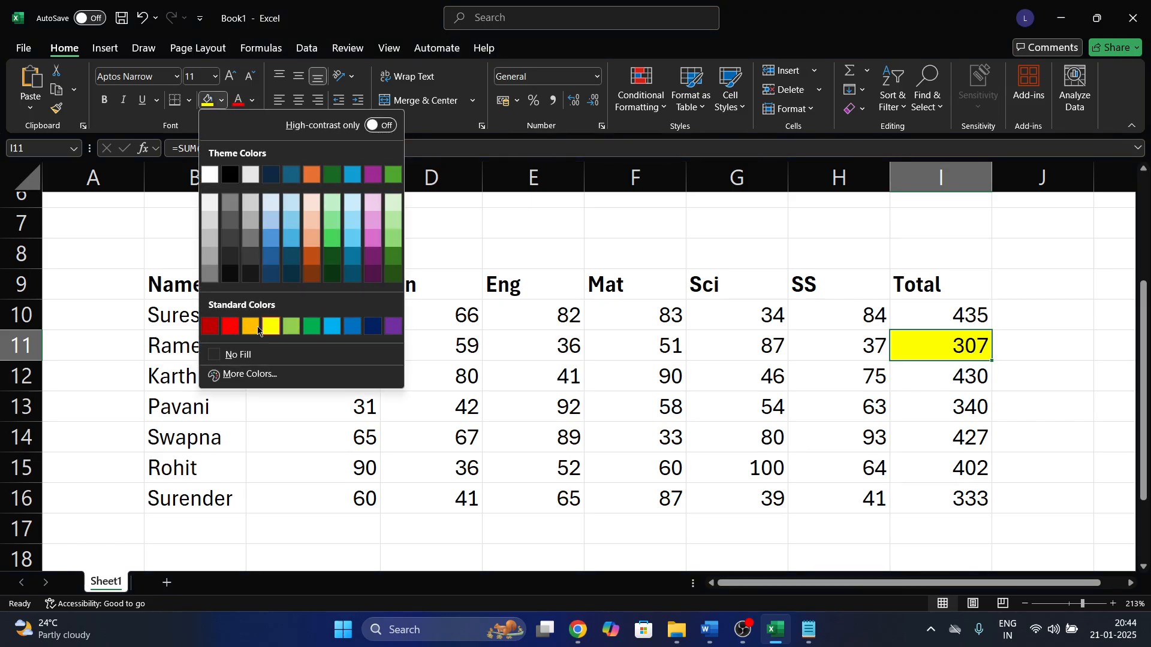
left_click(244, 356)
scroll(684, 382, "right", 1)
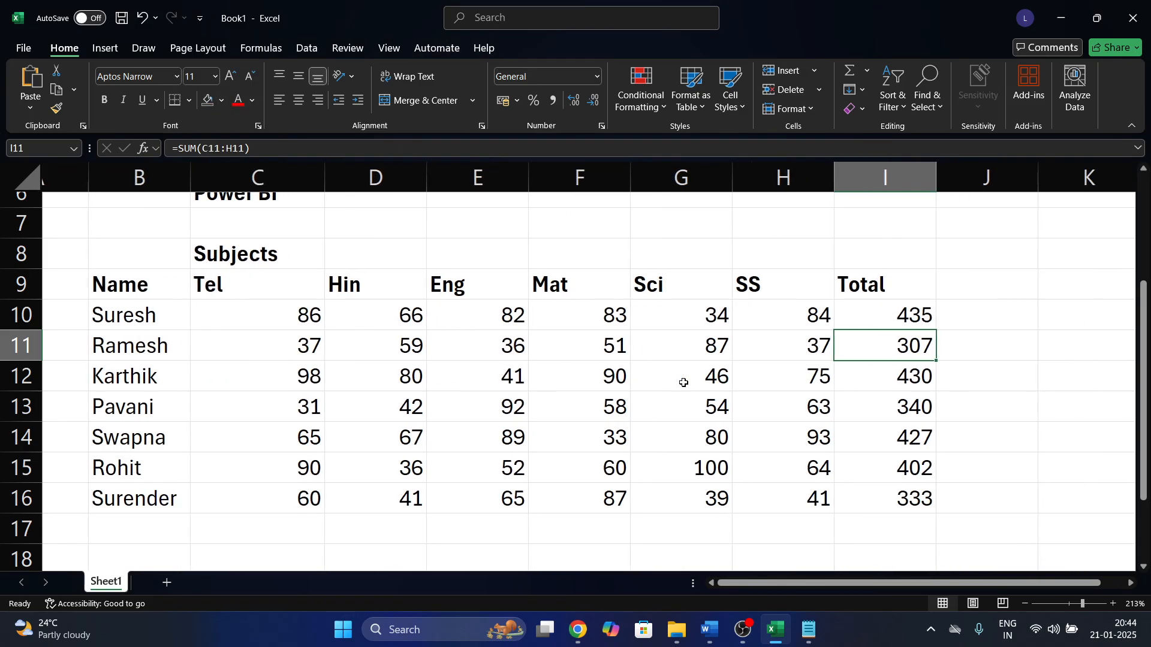
Review the C10:H16 marks and change H12's SS mark to 60, giving a 415 total.
left_click(488, 357)
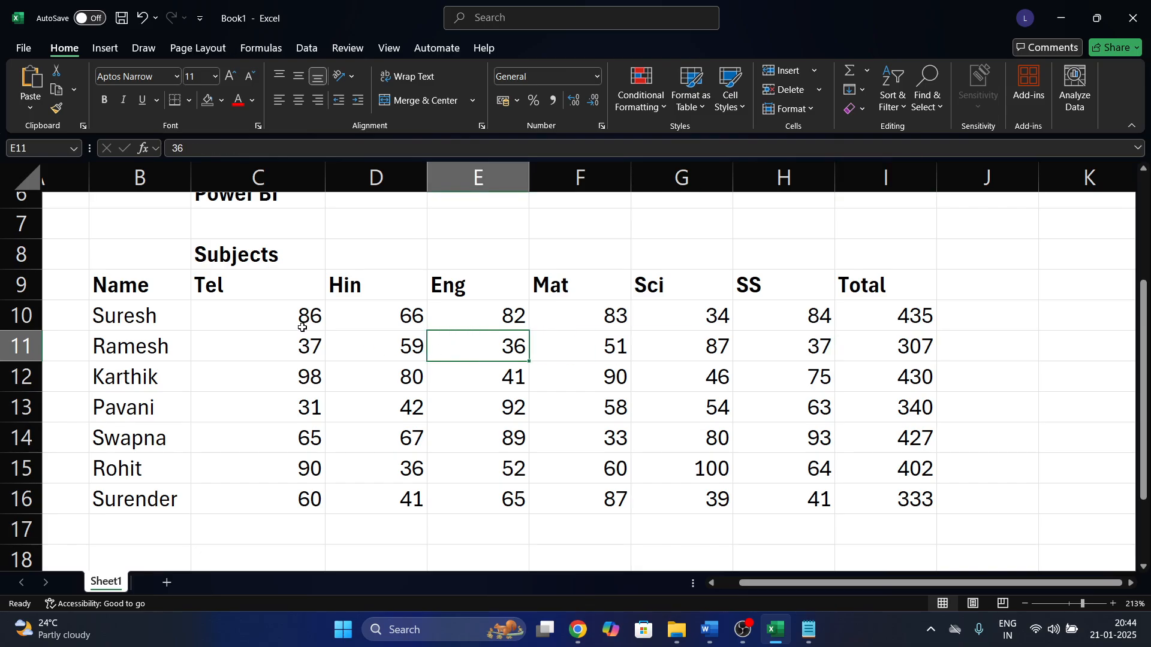
left_click_drag(303, 316, 761, 495)
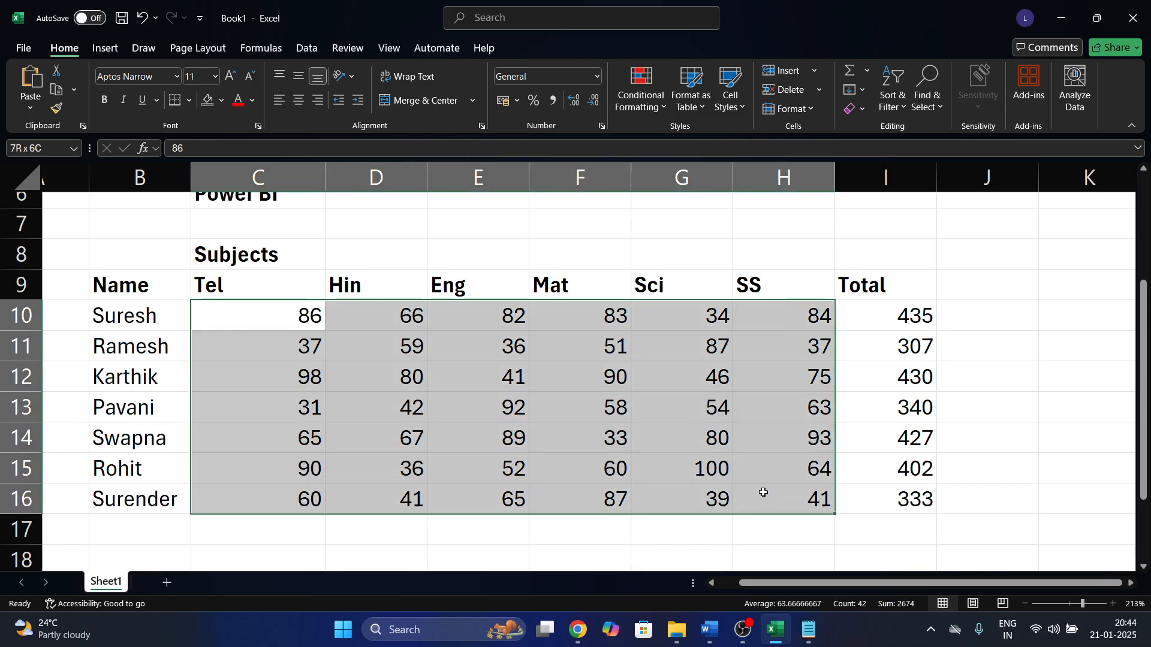
left_click_drag(881, 326, 886, 507)
left_click(821, 380)
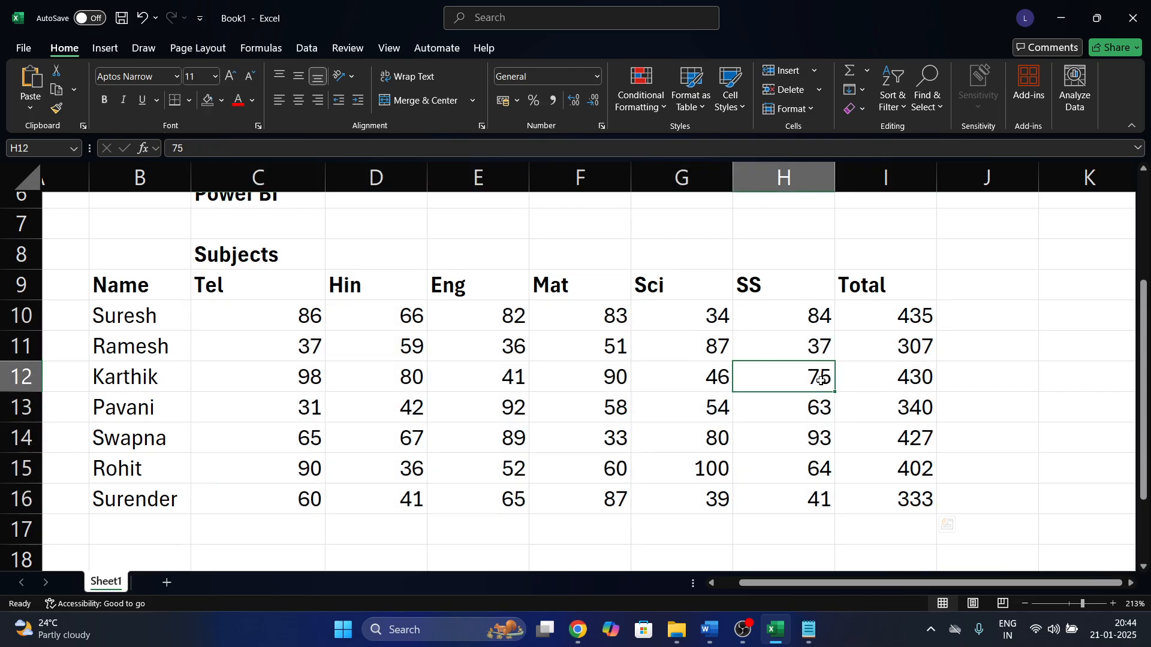
type("60")
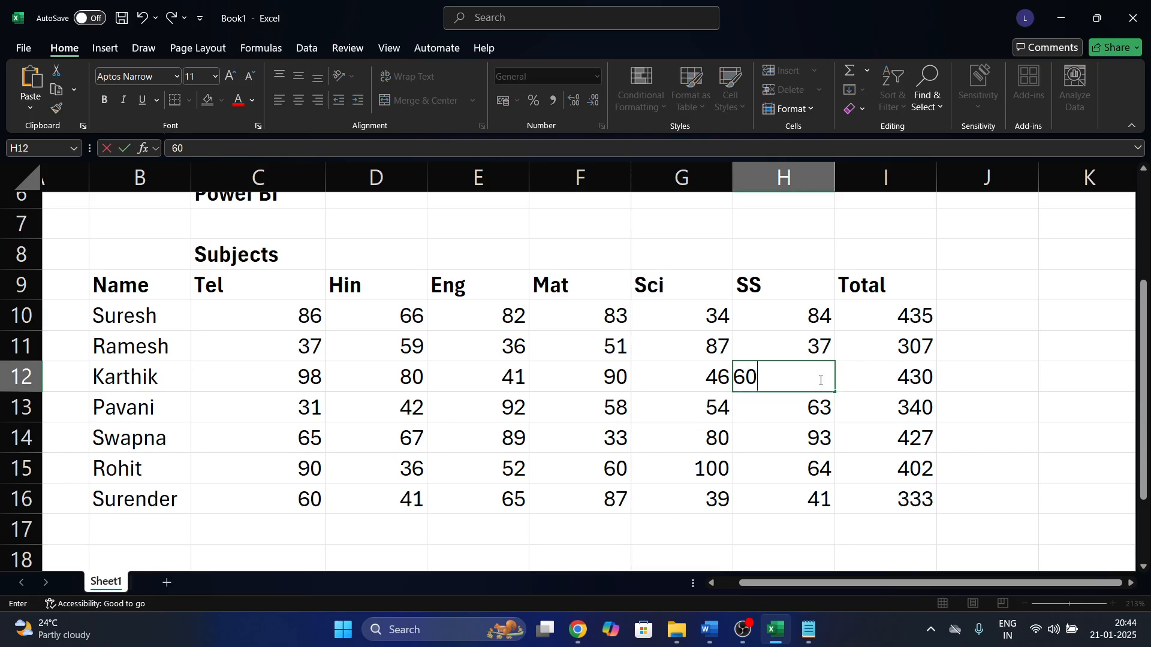
key("Return")
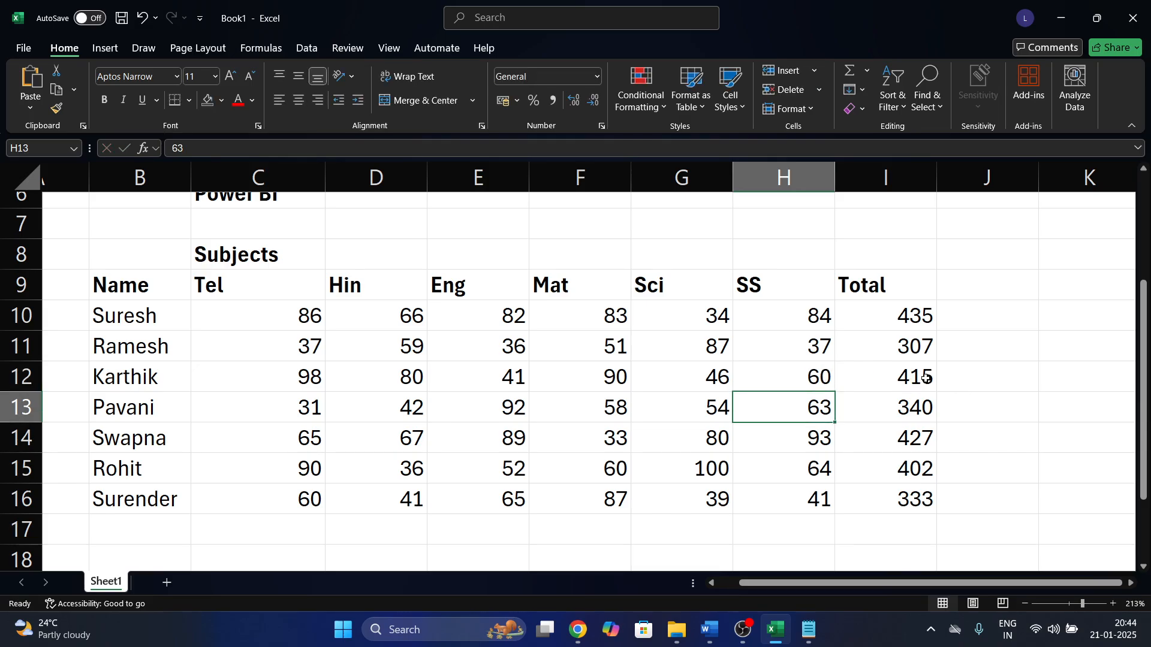
left_click(905, 370)
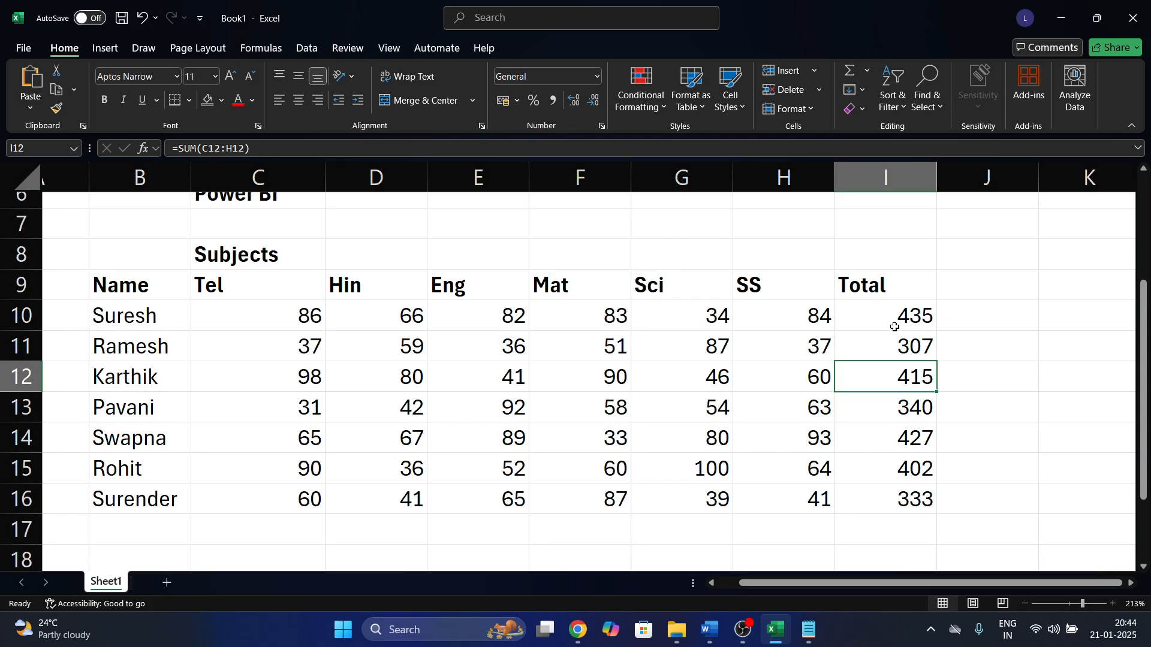
left_click(1000, 306)
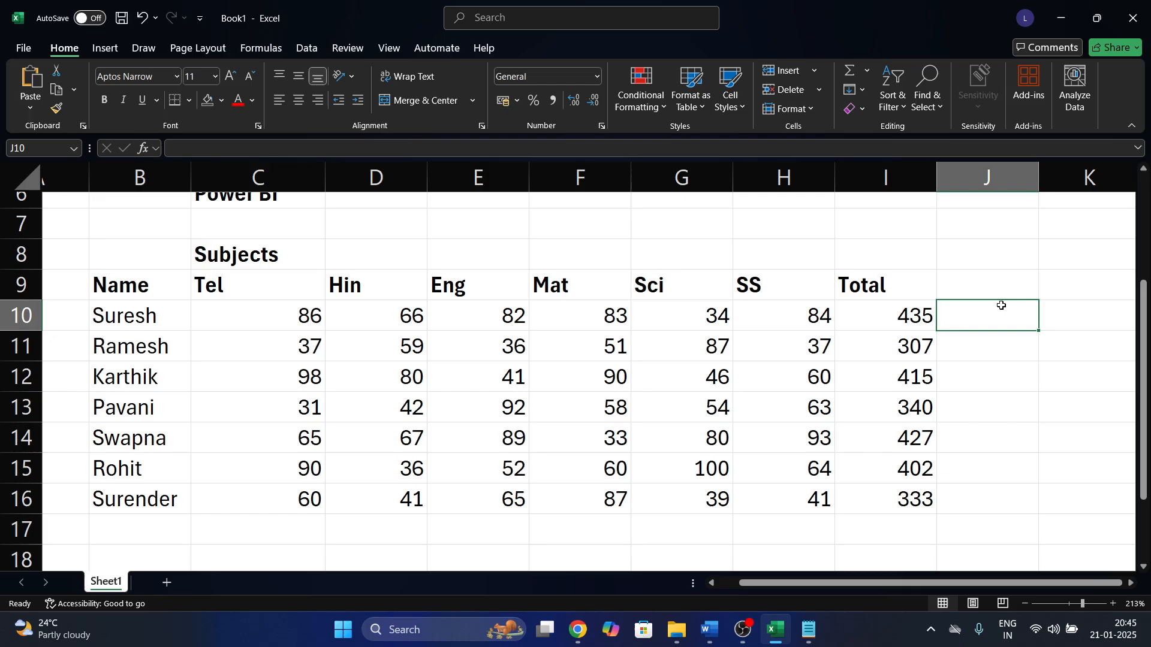
Enter the column heading 'Percentage' in J9.
left_click(992, 255)
left_click(971, 282)
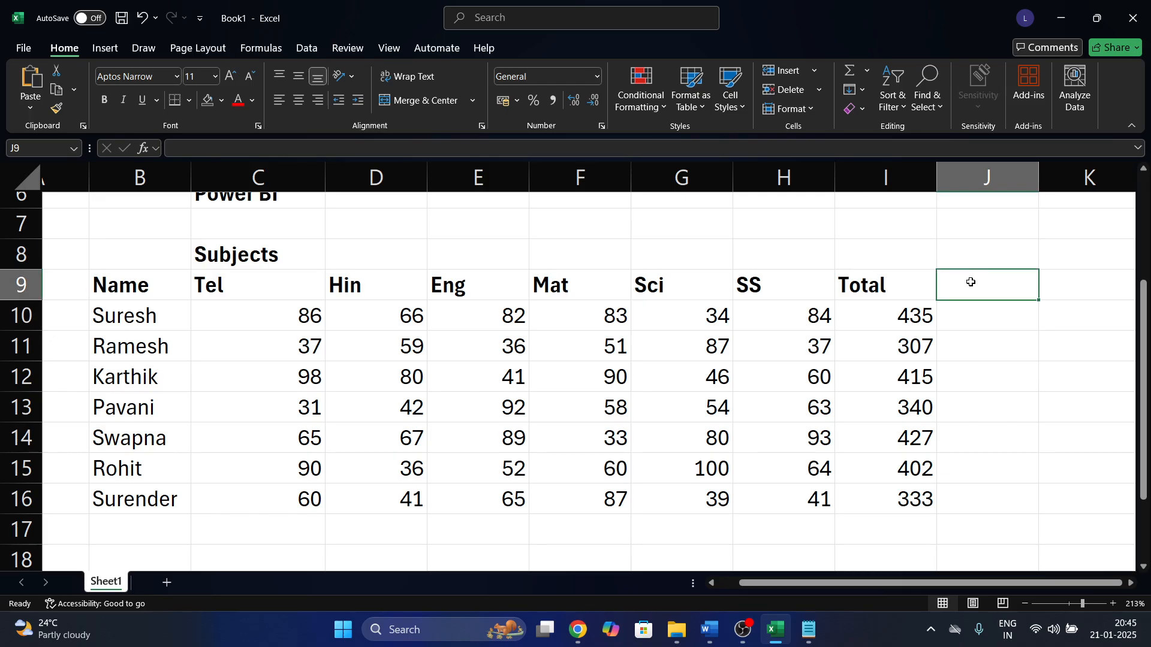
type("Percemt")
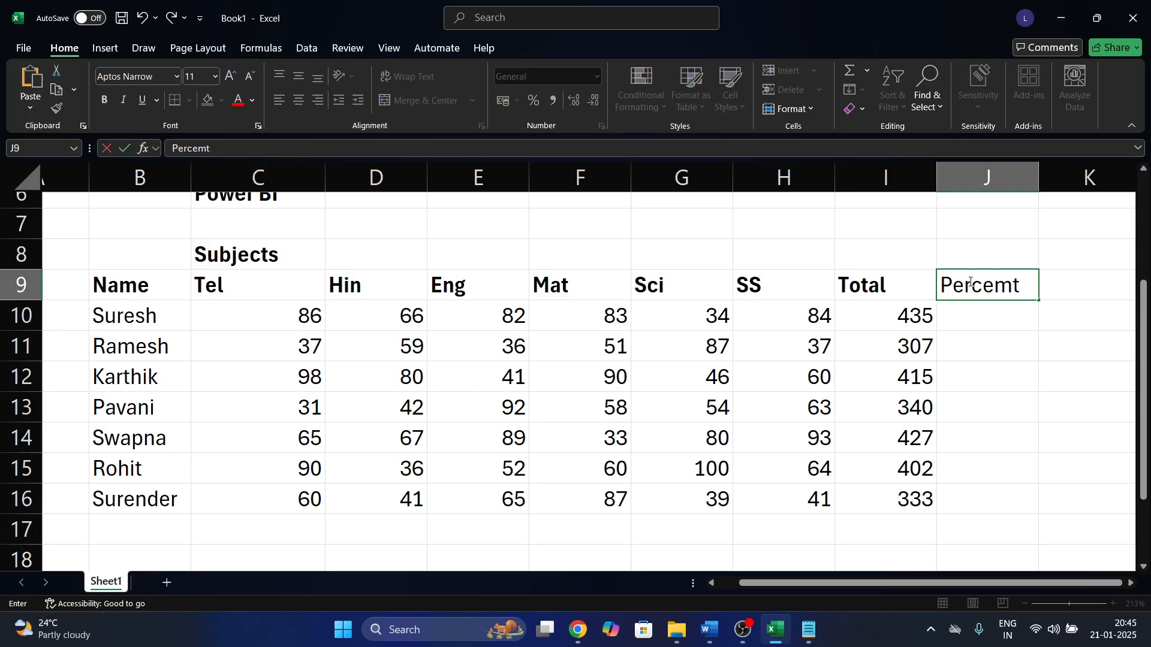
key("BackSpace")
key("BackSpace")
type("n")
type("tr")
key("BackSpace")
type("age")
key("Return")
left_click_drag(1039, 178, 1055, 177)
scroll(1009, 347, "right", 1)
scroll(1009, 347, "left", 1)
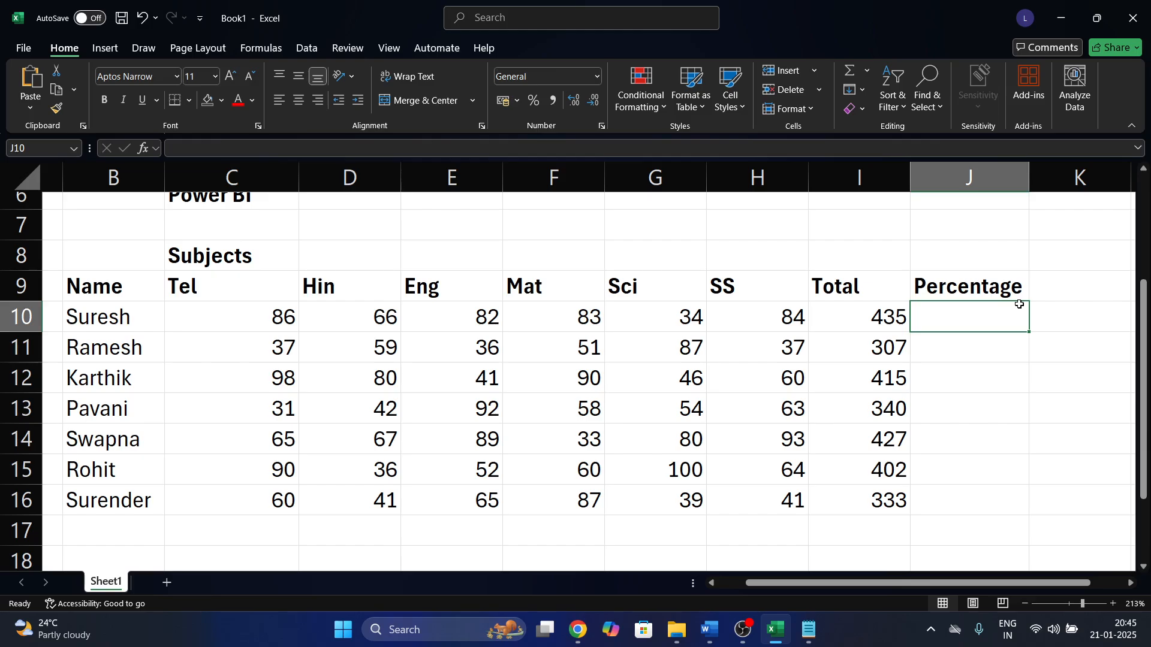
Try entries =A, a and =a in J10, leaving a #NAME? error.
type("=")
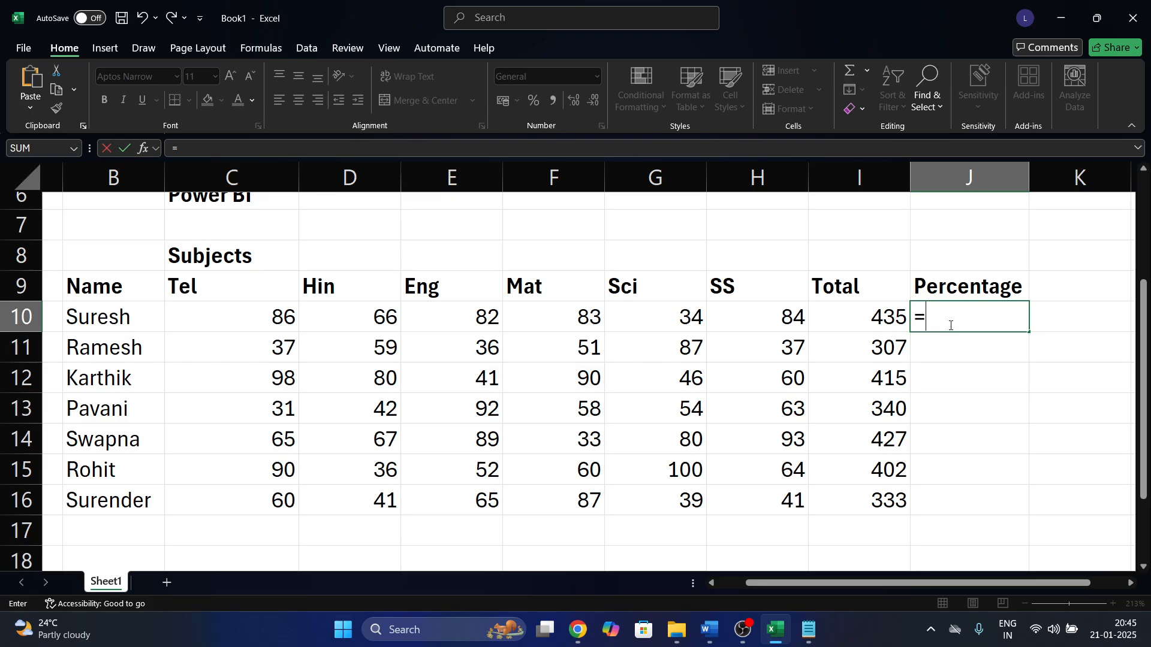
type("A")
key("Return")
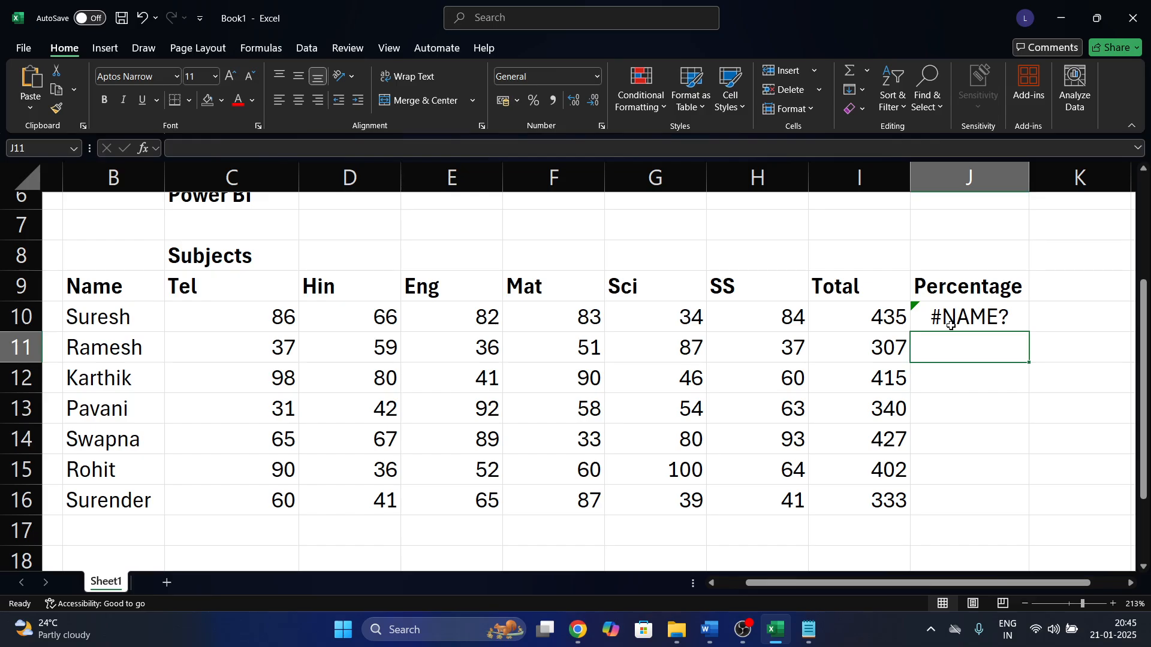
left_click(950, 325)
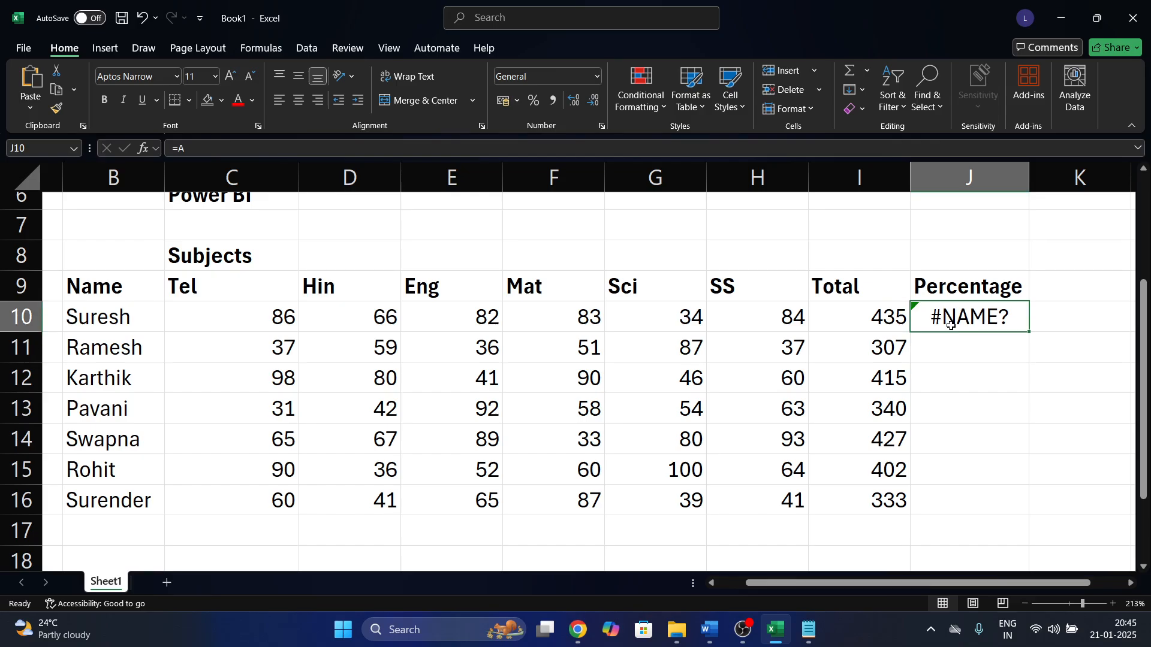
type("a")
key("Return")
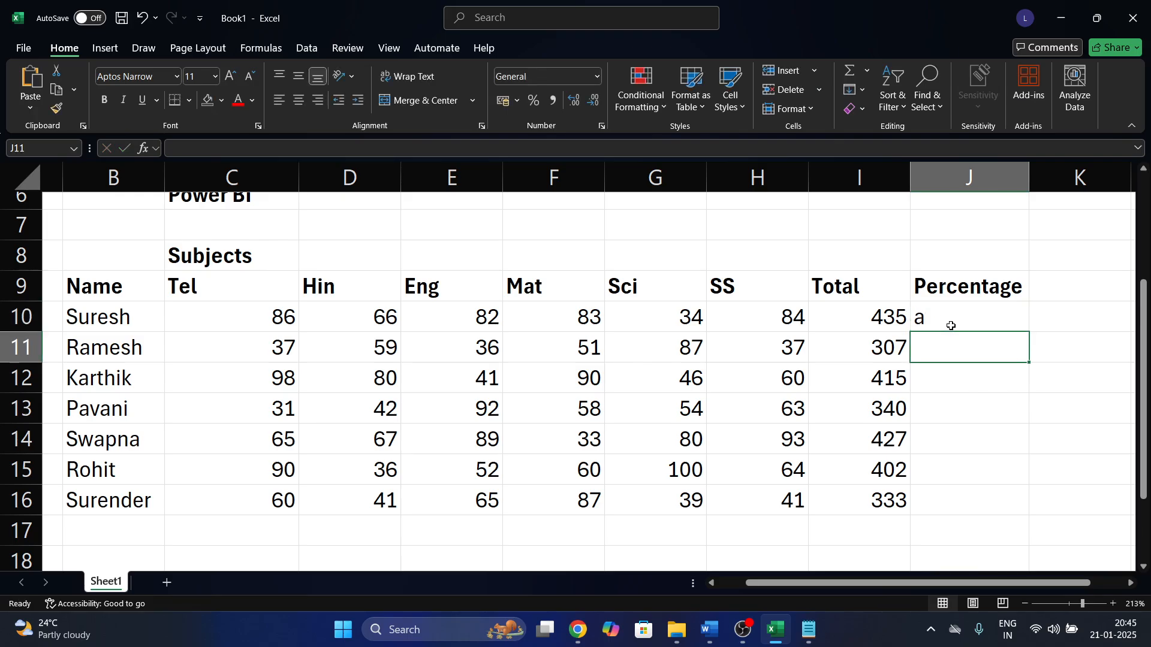
left_click(951, 325)
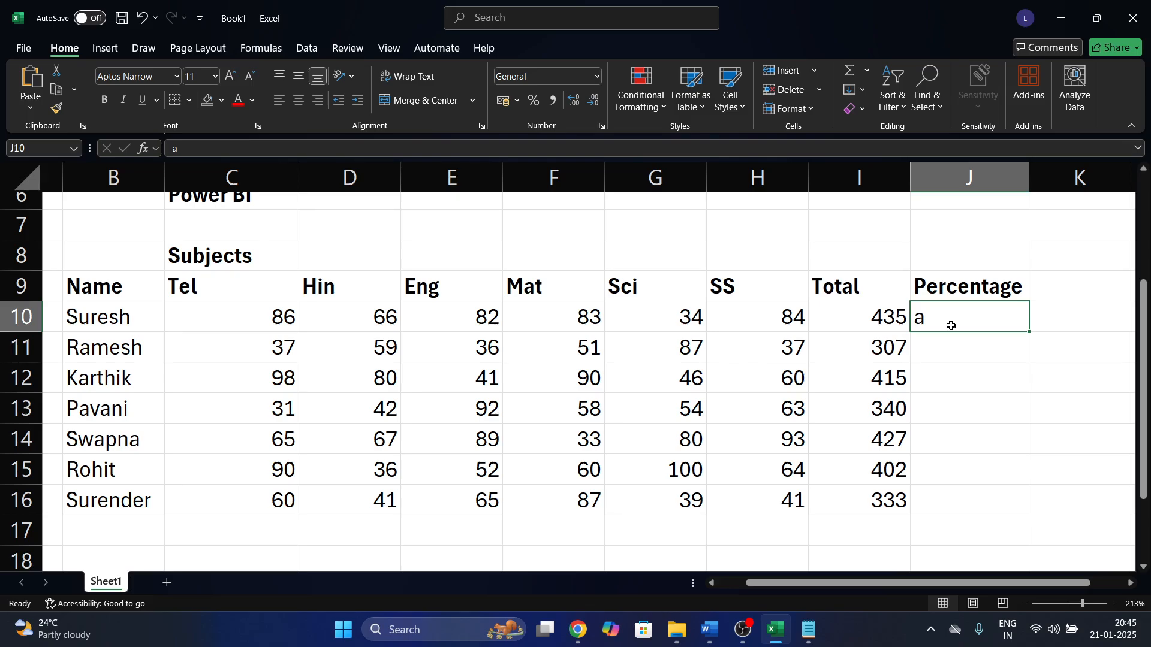
type("=a")
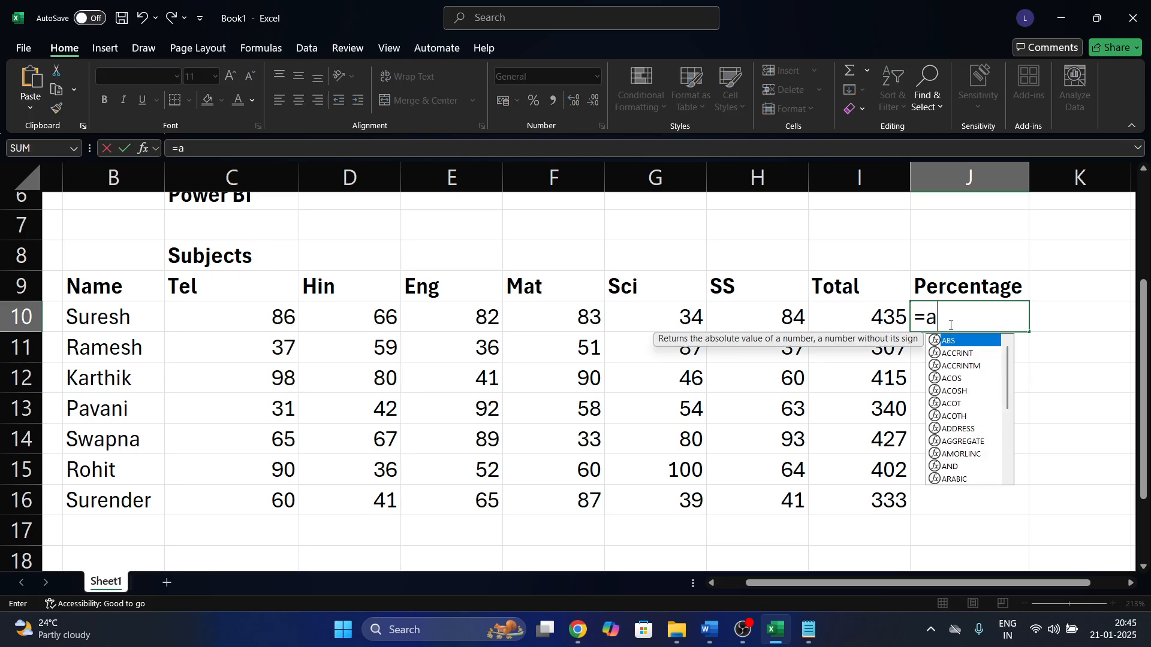
key("Return")
key("Return")
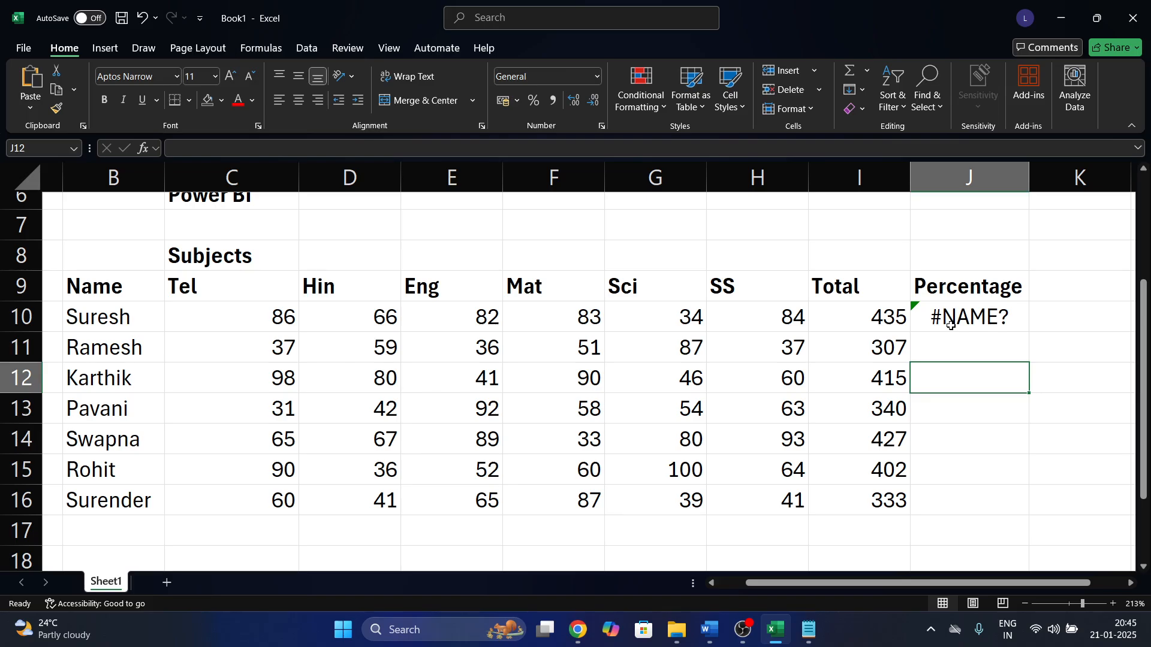
Move up and down the Percentage column to review the #NAME? cell in J10.
key("Up")
key("Up")
key("Page_Down")
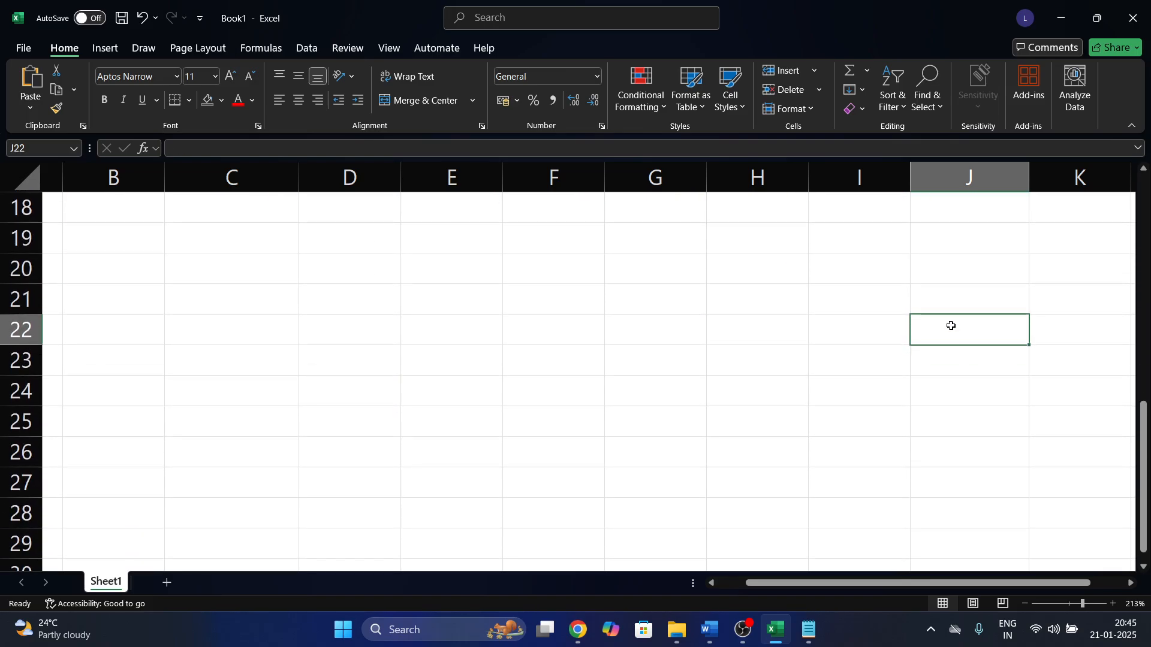
key("Page_Up")
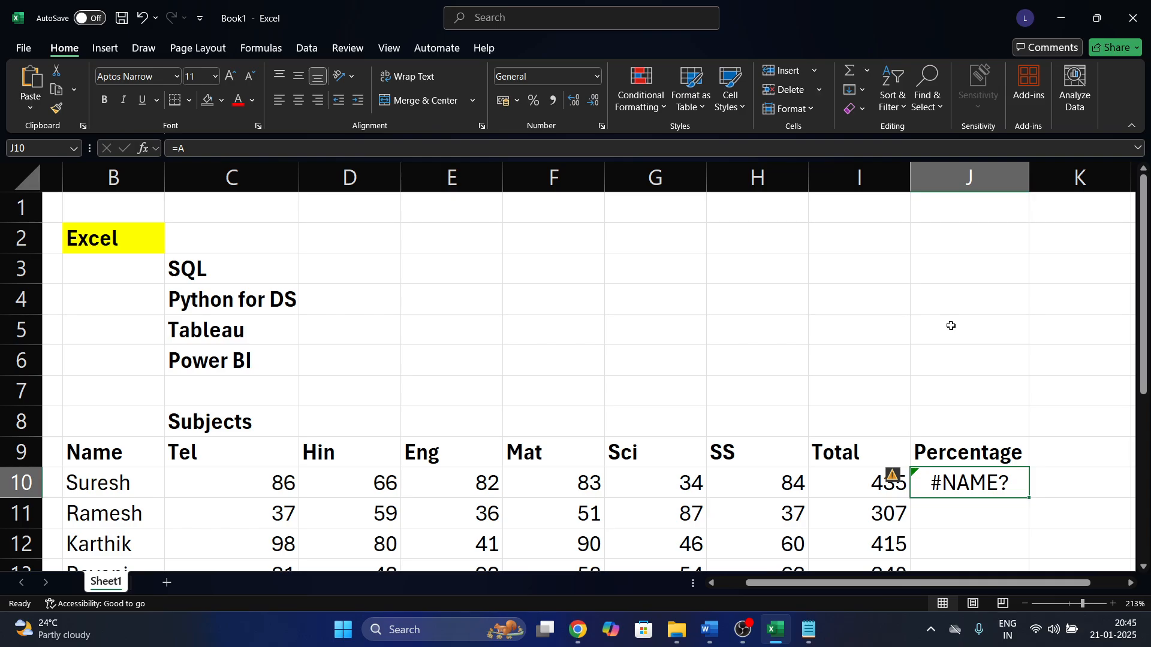
key("Page_Down")
scroll(950, 326, "up", 4)
scroll(950, 327, "down", 2)
scroll(972, 254, "up", 1)
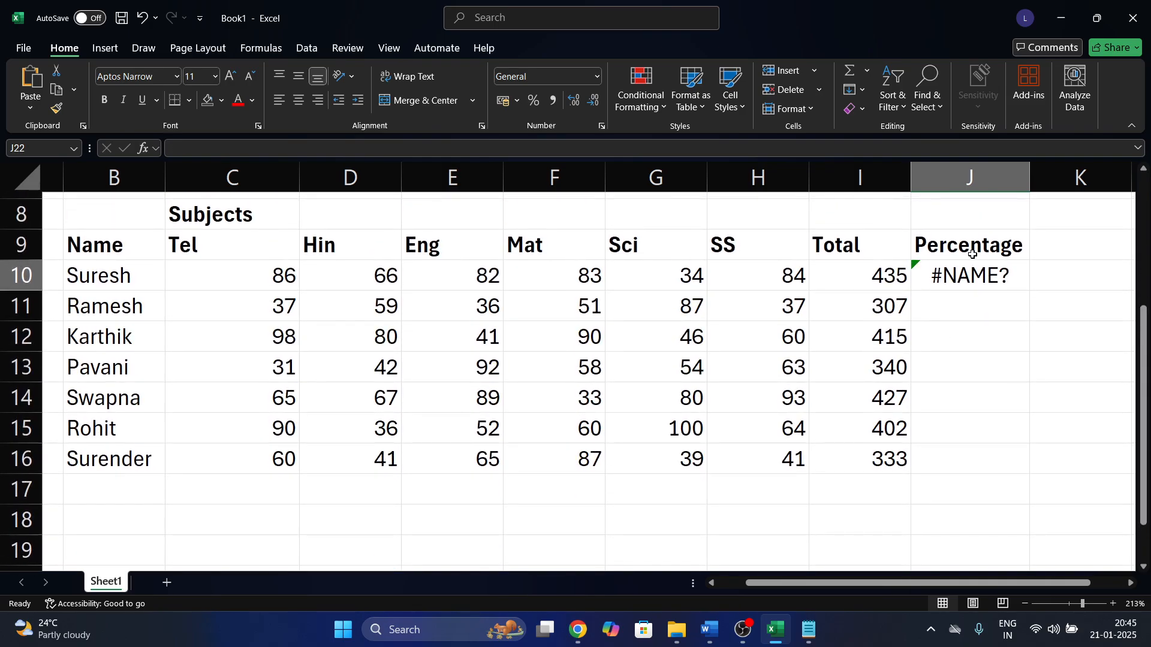
Clear the #NAME? entry from J10 and start typing =435/600*100.
left_click(972, 254)
left_click(954, 282)
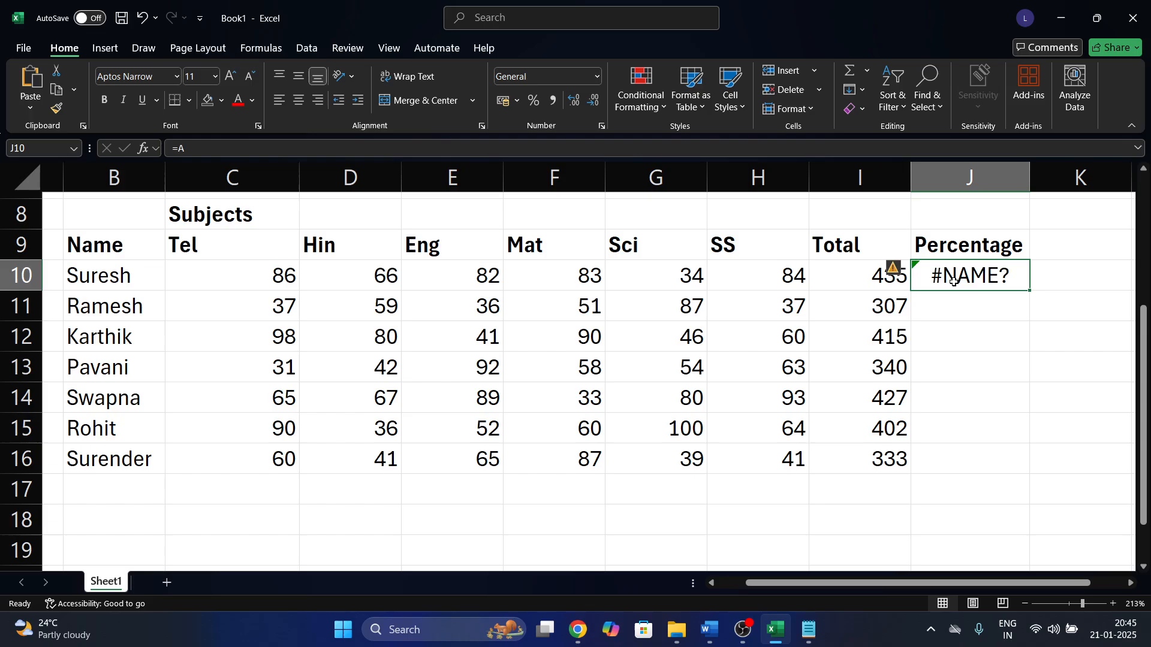
key("Delete")
type("=")
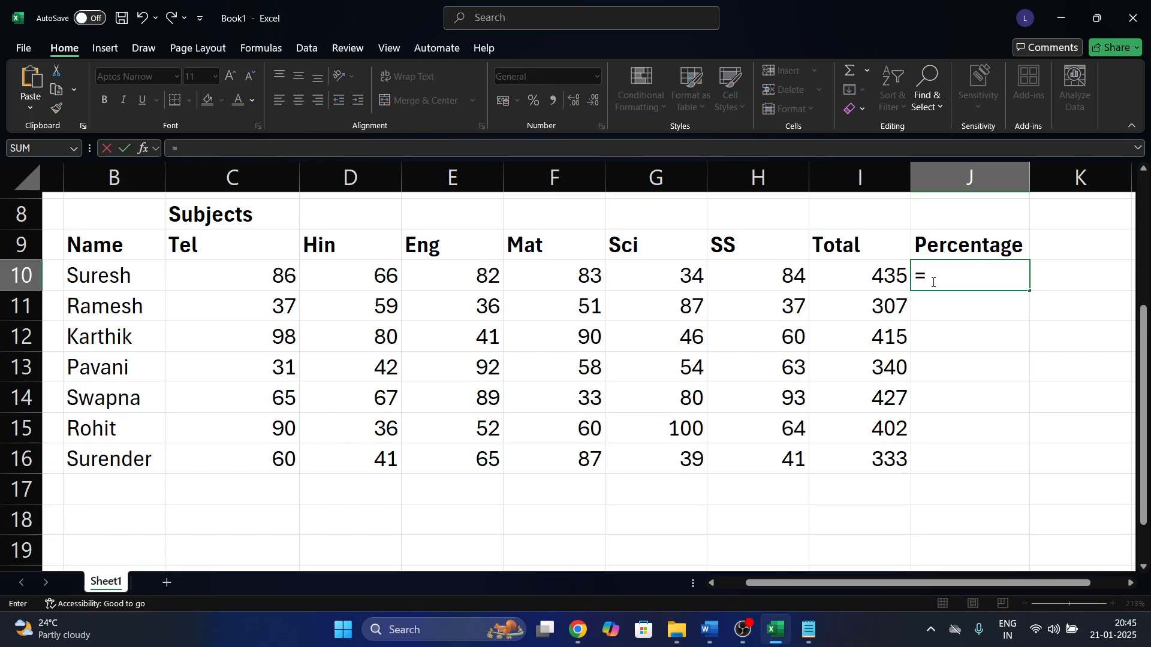
type("435")
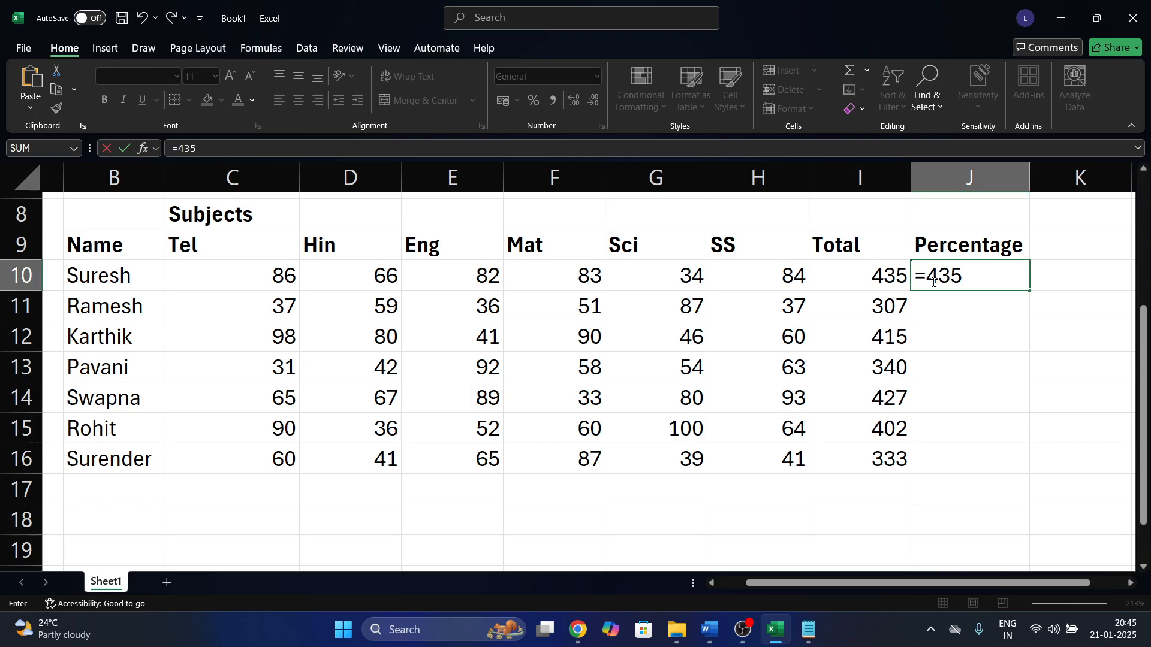
type("/600*")
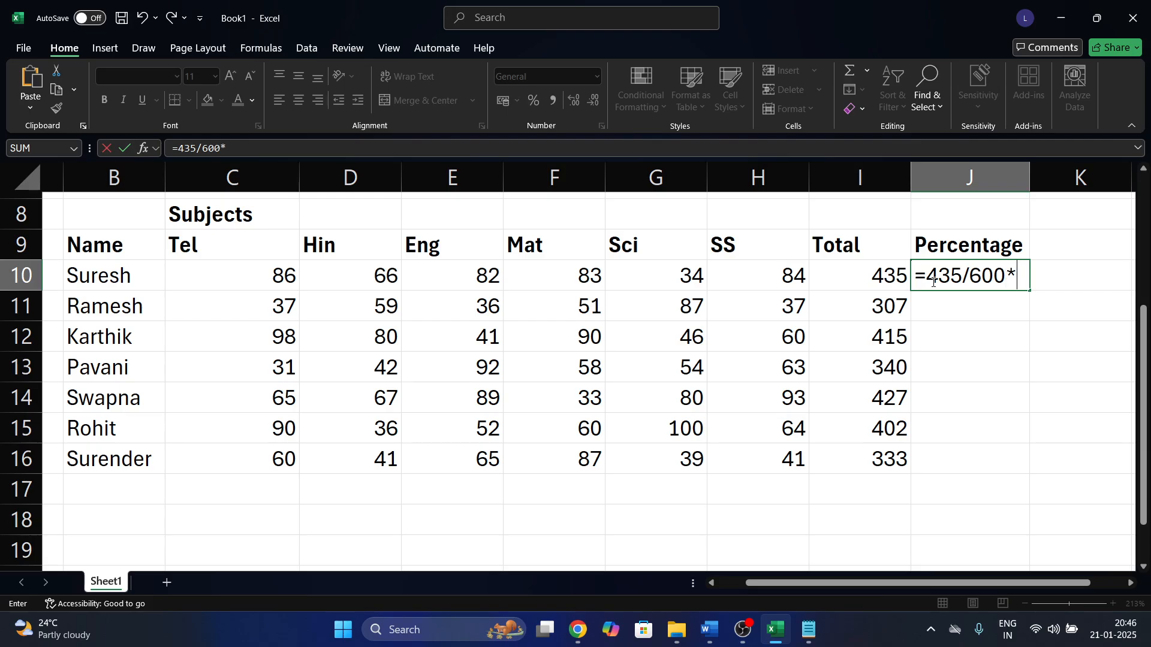
type("100")
Enter =435/600*100 in J10, giving 72.5, and fill it down into J11.
key("Return")
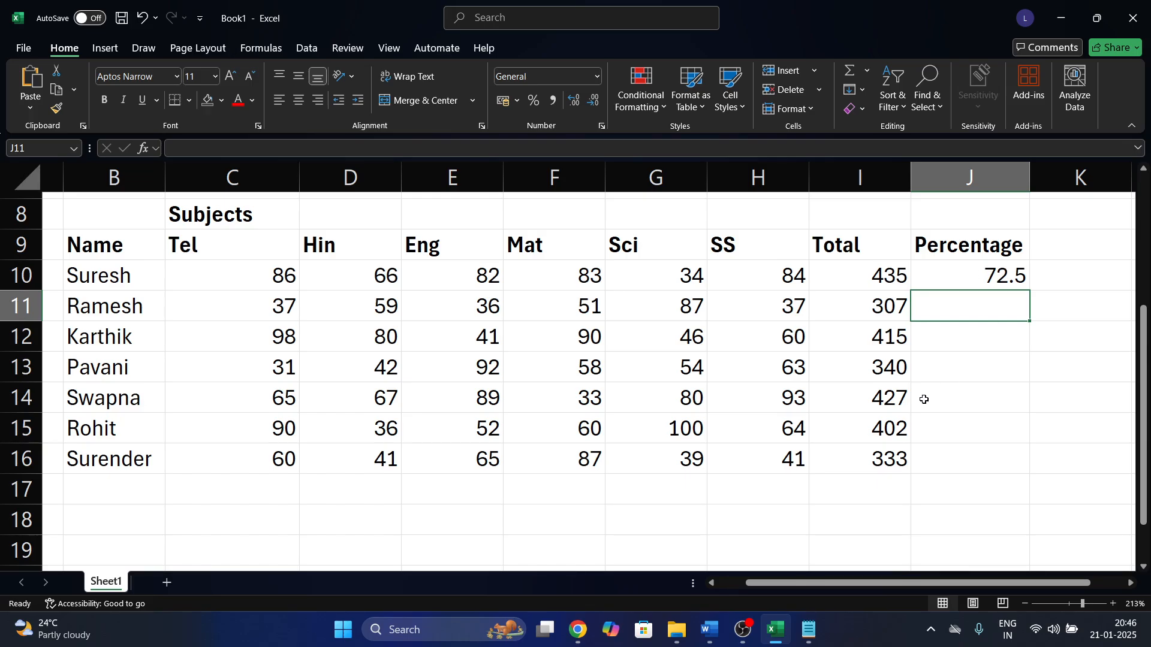
left_click(869, 264)
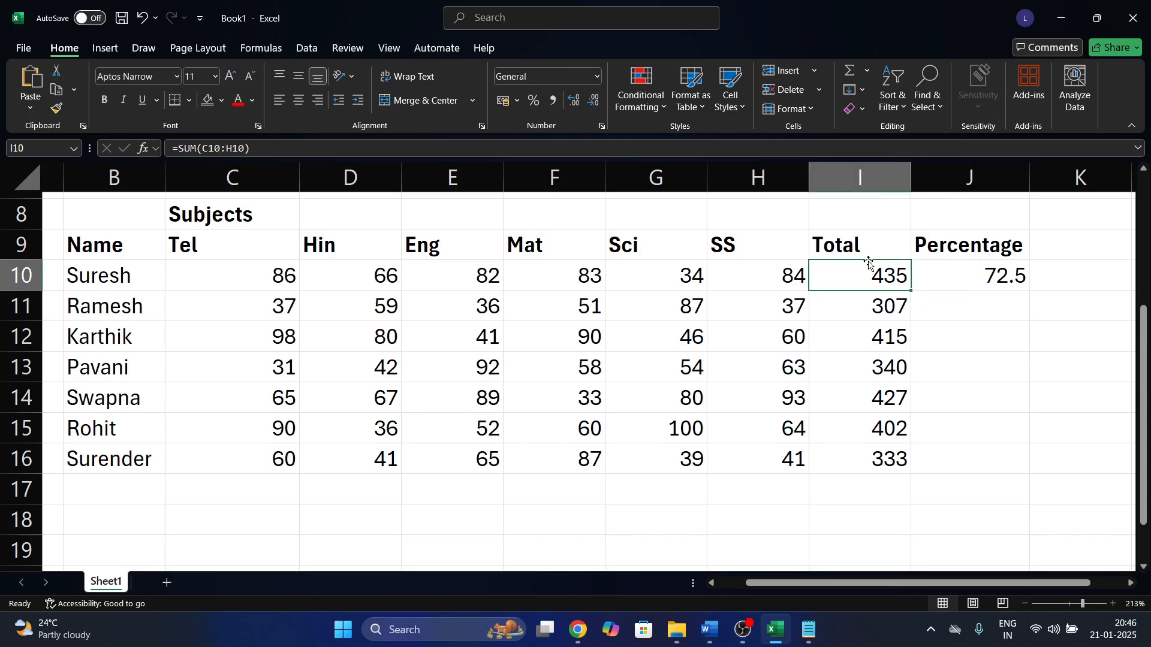
key("Right")
key("shift+Down")
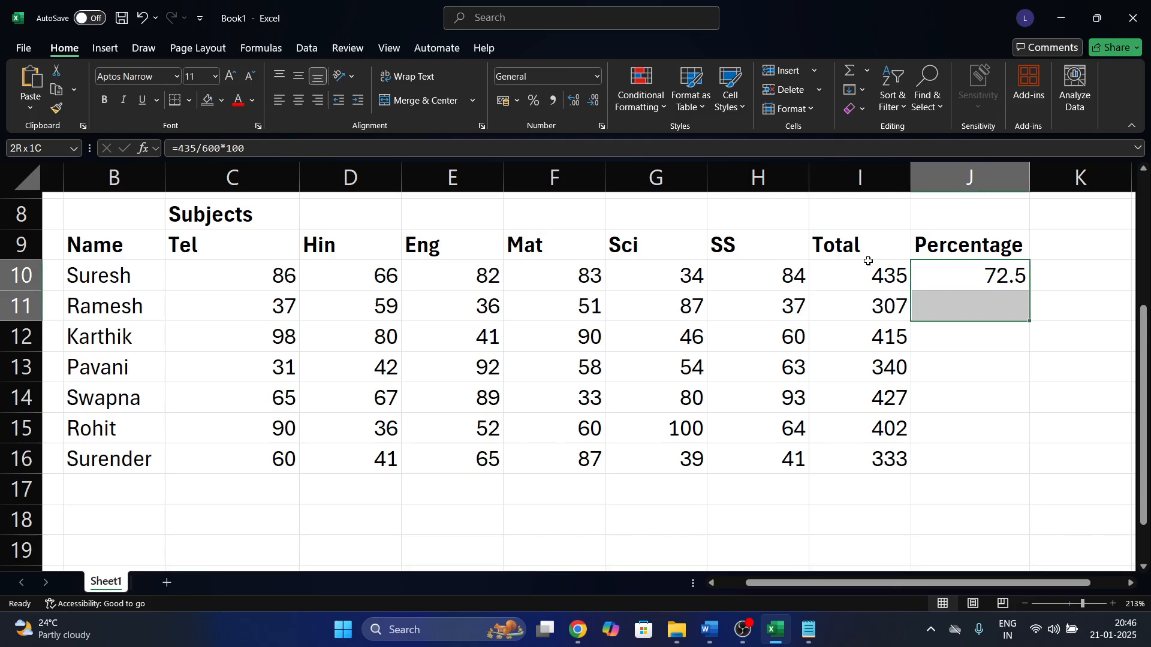
key("ctrl+d")
Inspect J11's copied formula, spotting the hard-coded 435, and compare it with Totals I11 and I12.
key("Down")
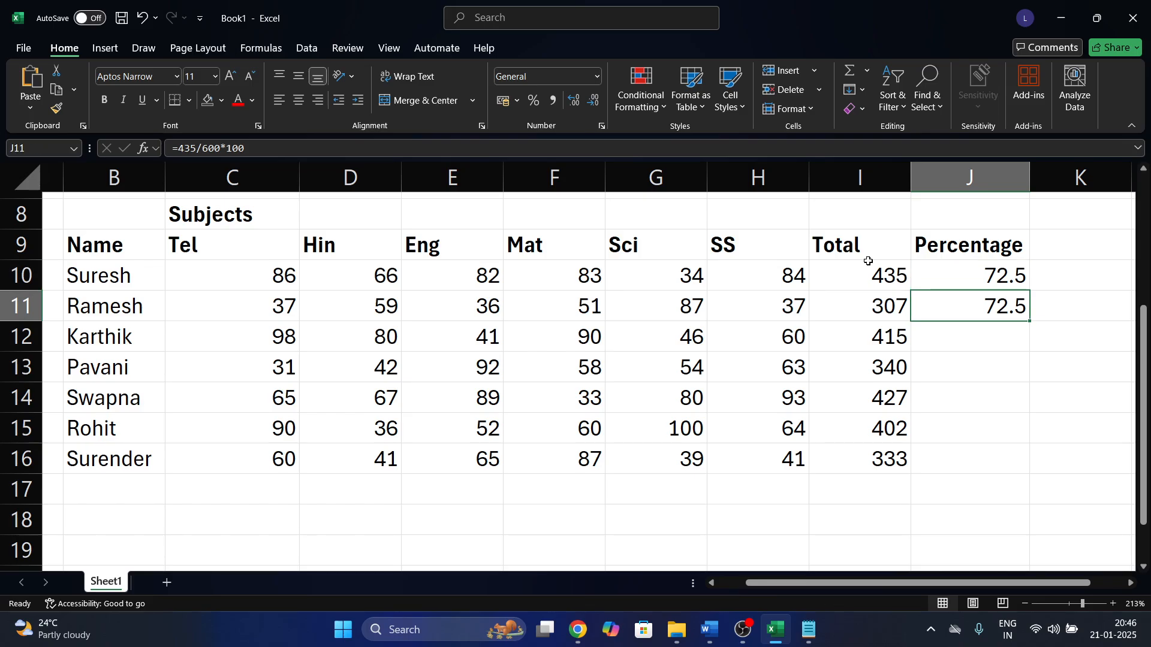
key("F2")
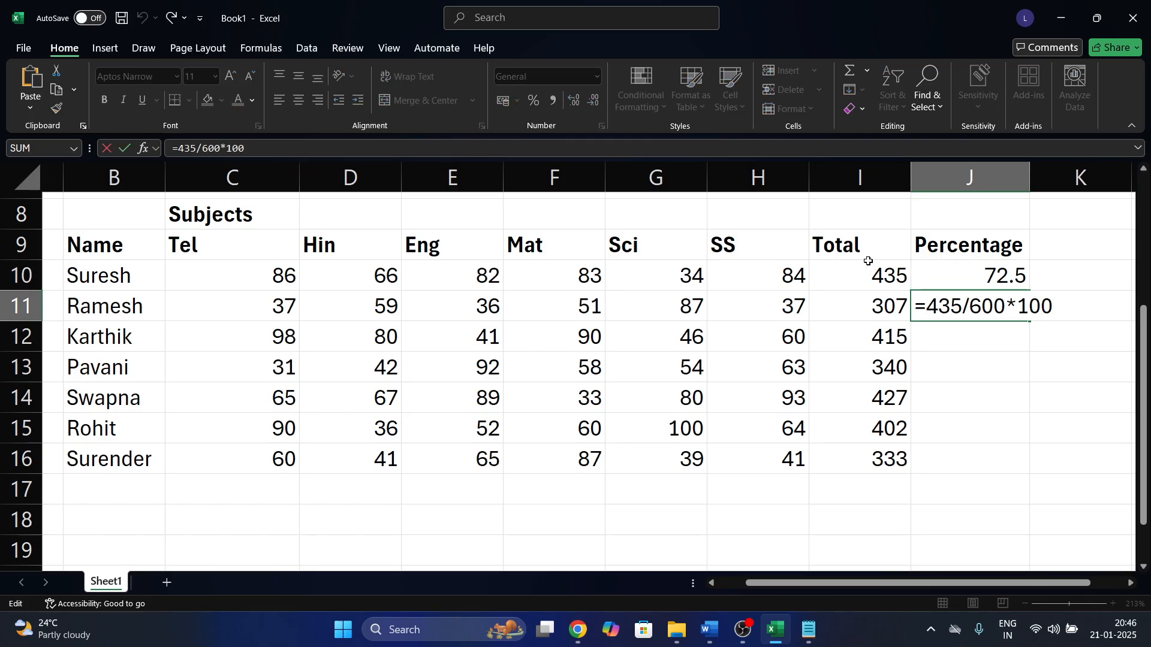
left_click_drag(961, 307, 929, 311)
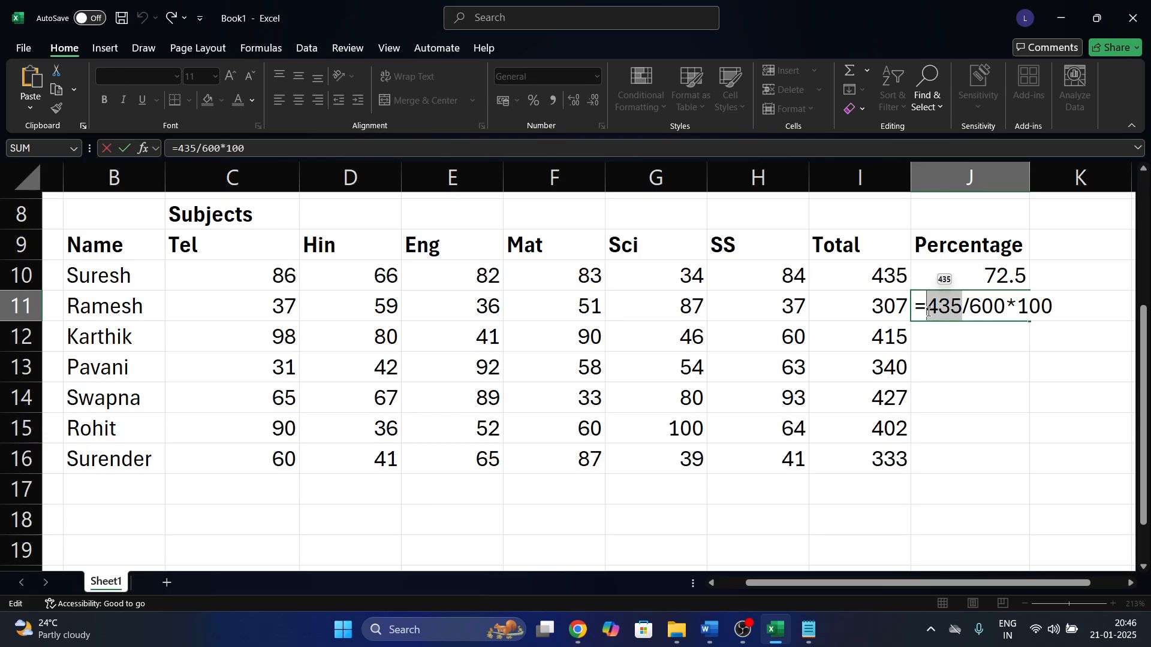
key("Escape")
left_click(869, 307)
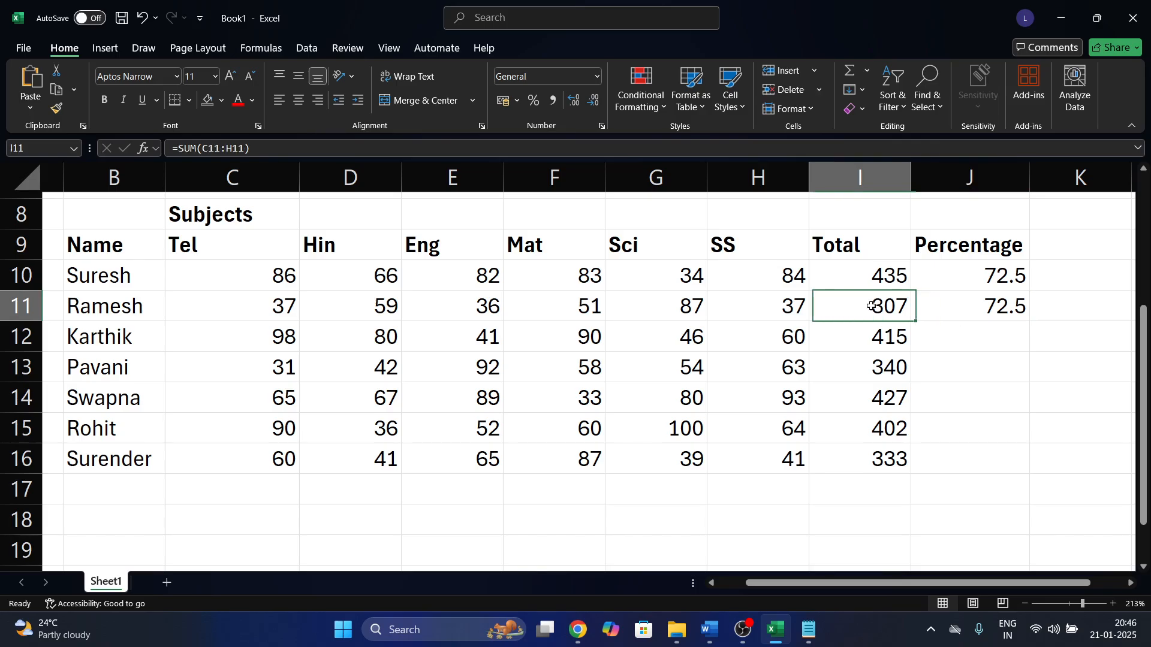
left_click(936, 308)
left_click(871, 339)
left_click(939, 342)
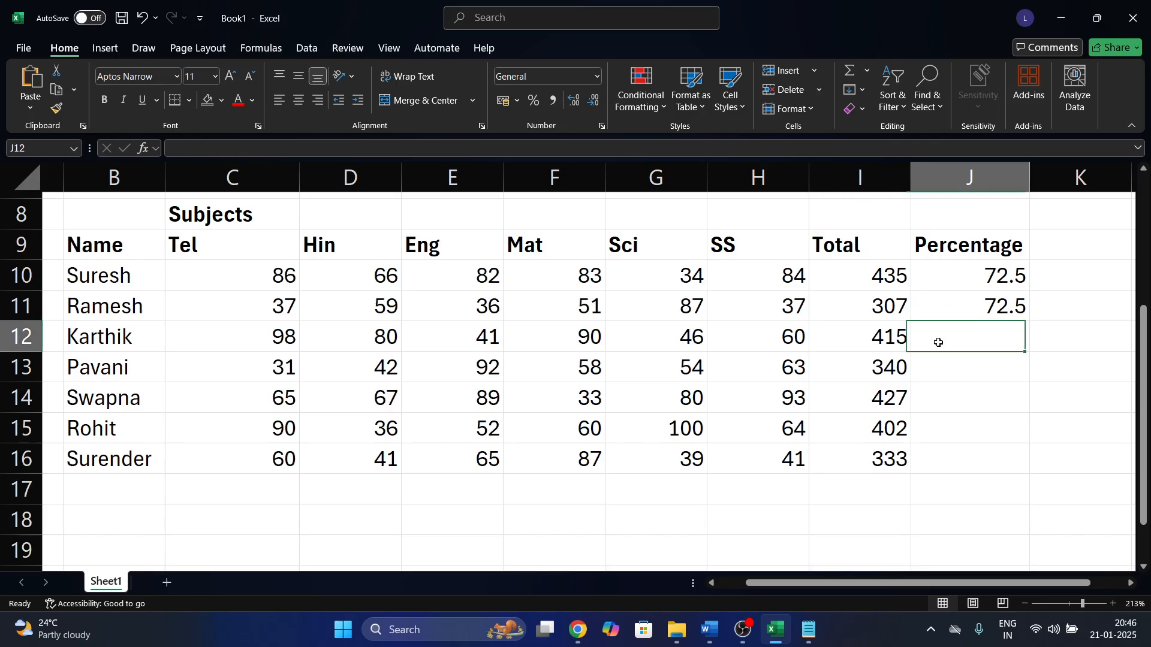
Clear J11 and rewrite J10's formula as =I10/600*100.
left_click(963, 296)
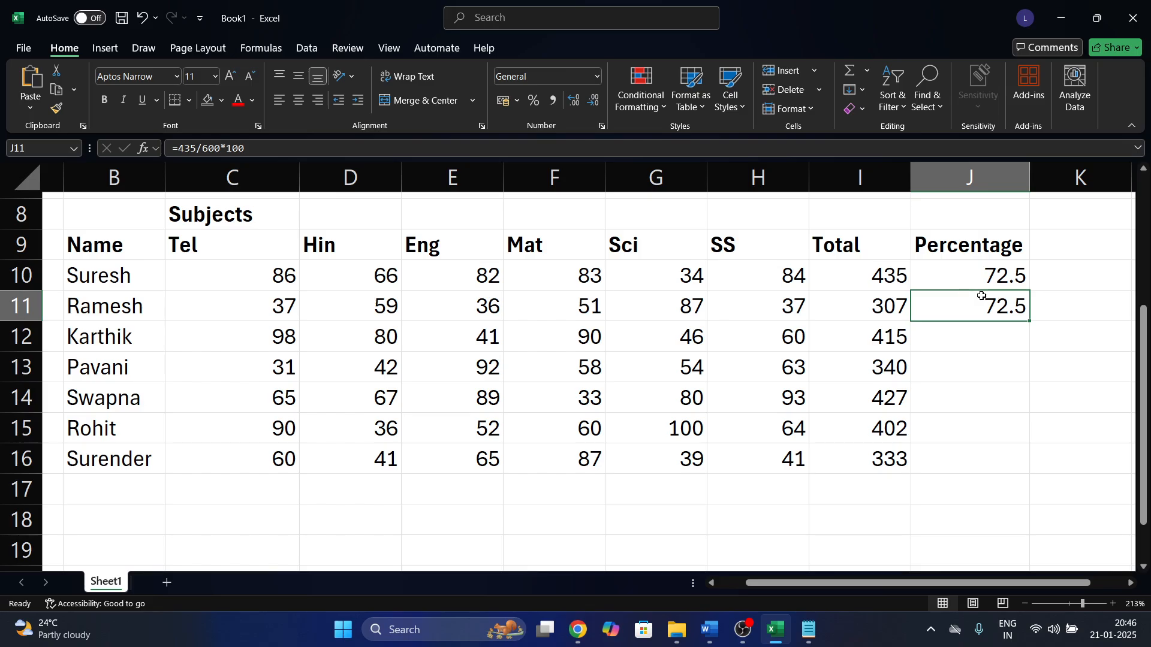
key("Delete")
key("Up")
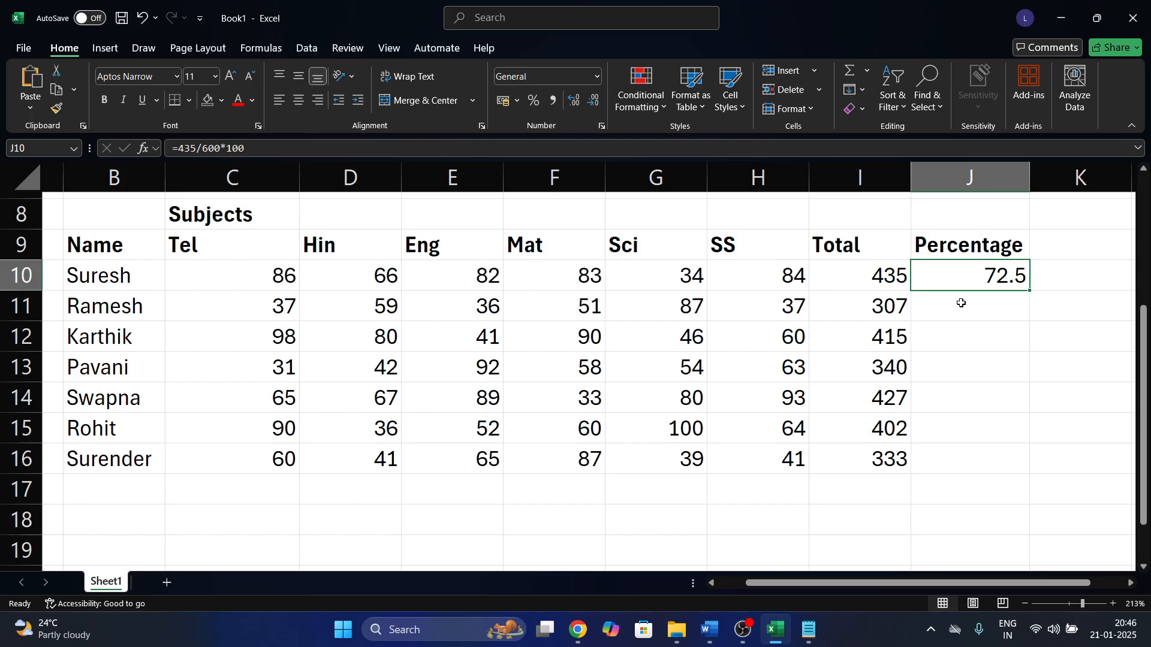
key("F2")
left_click_drag(962, 273, 929, 274)
key("BackSpace")
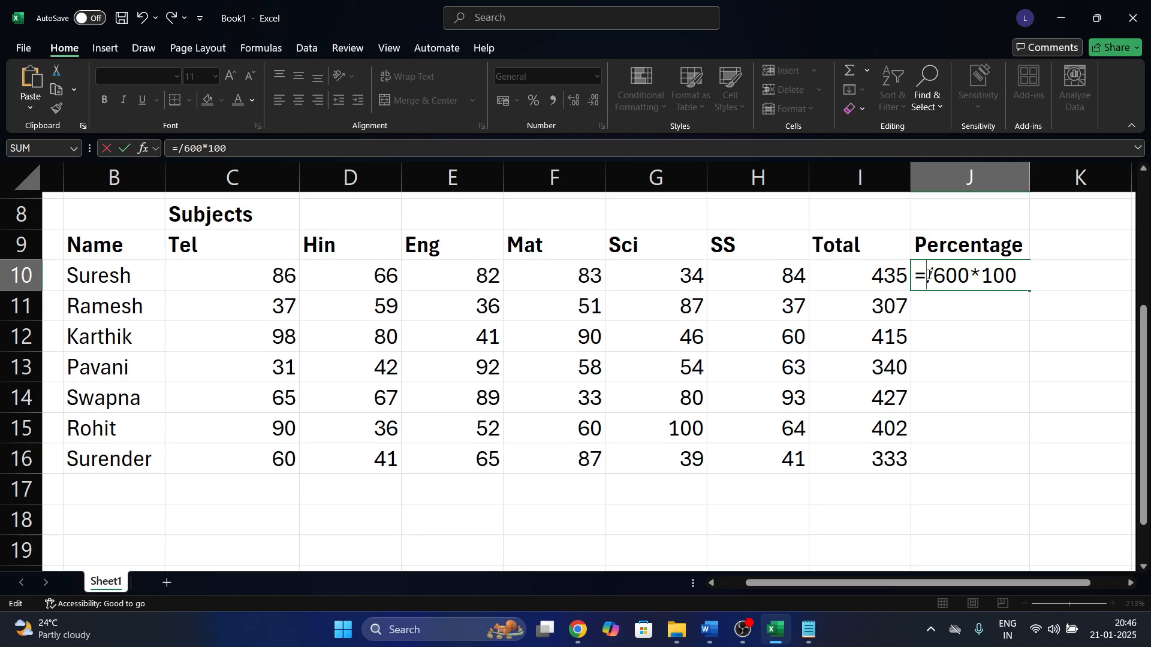
type("i10")
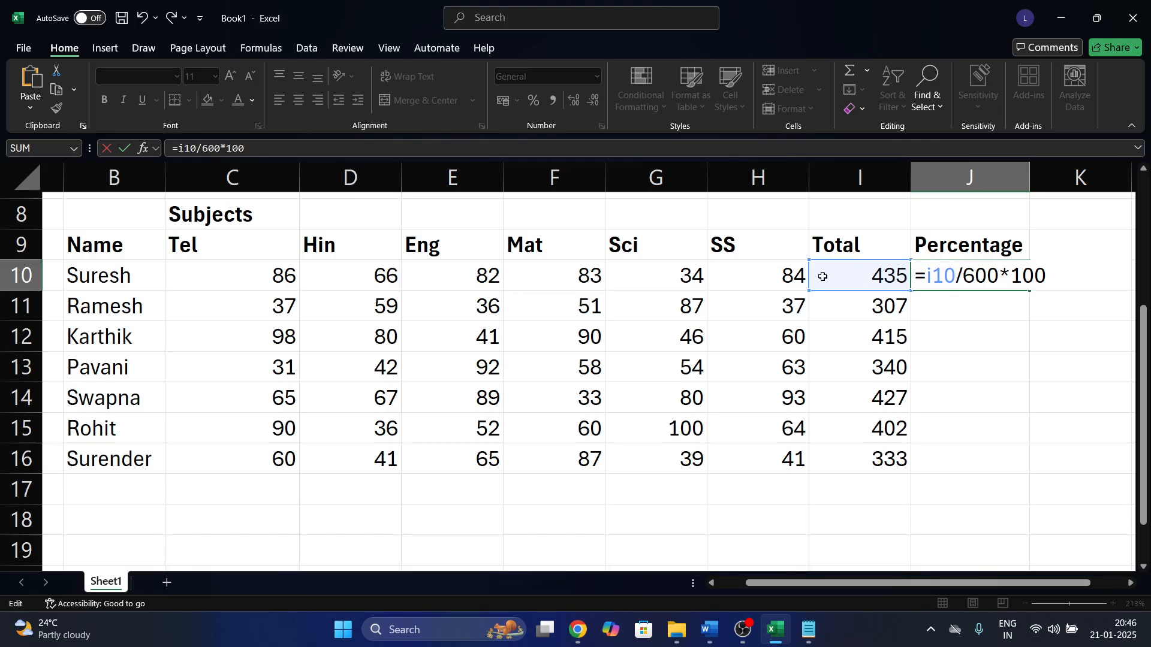
key("BackSpace")
key("BackSpace")
key("BackSpace")
type("h")
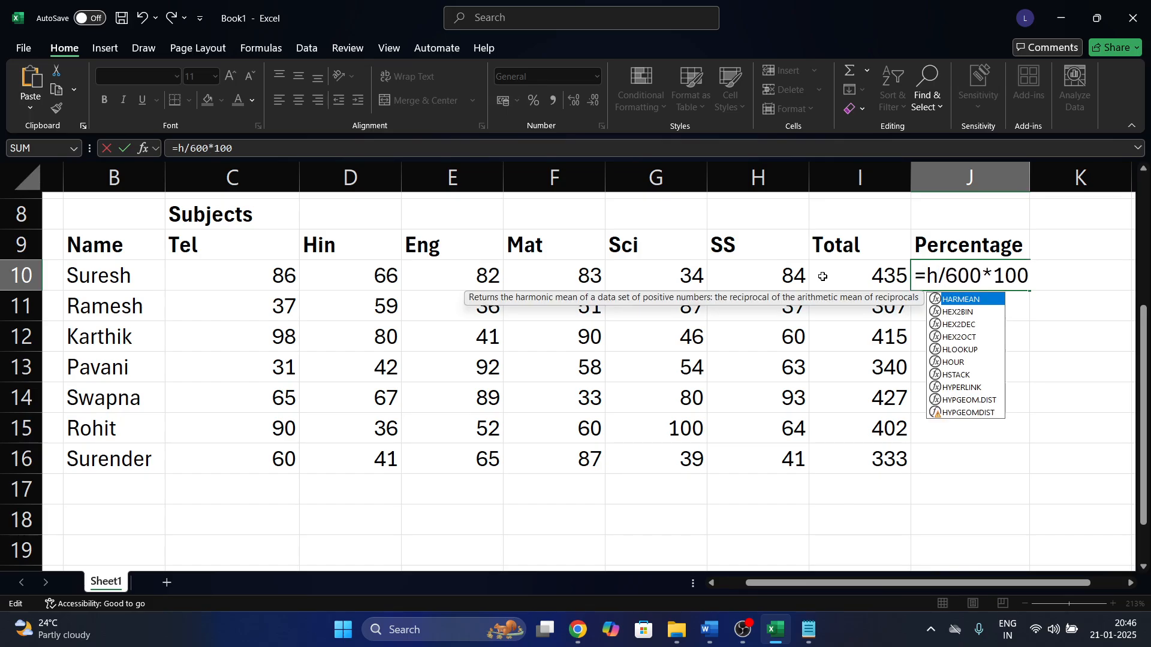
type("10")
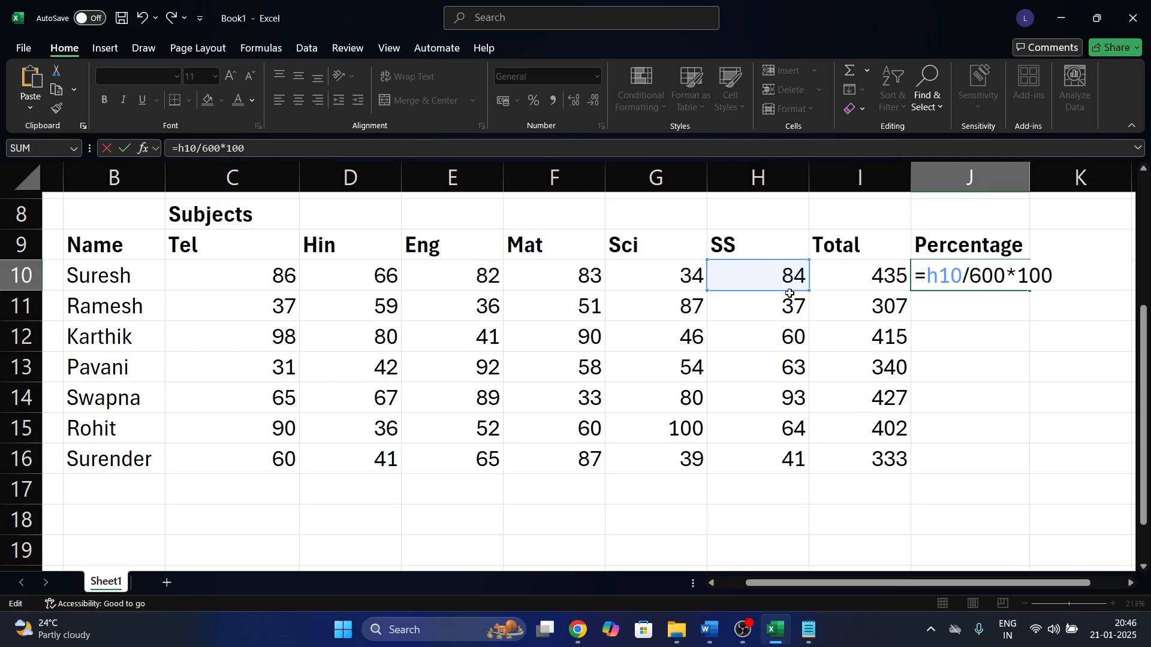
left_click(936, 279)
key("BackSpace")
type("i")
left_click(975, 263)
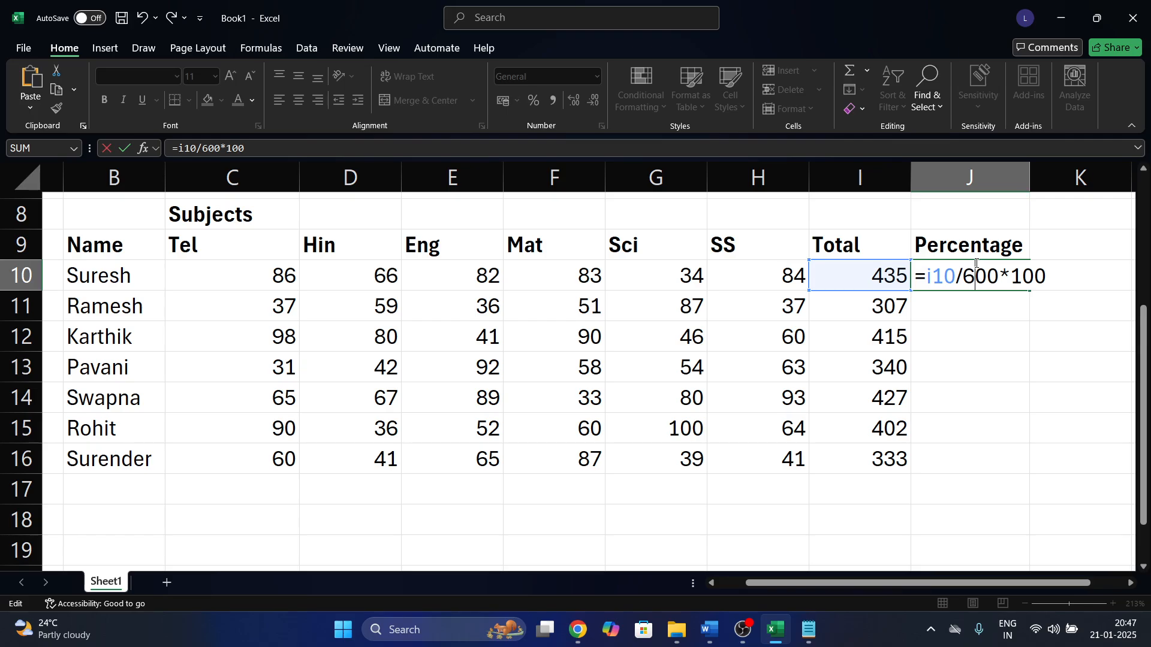
key("Return")
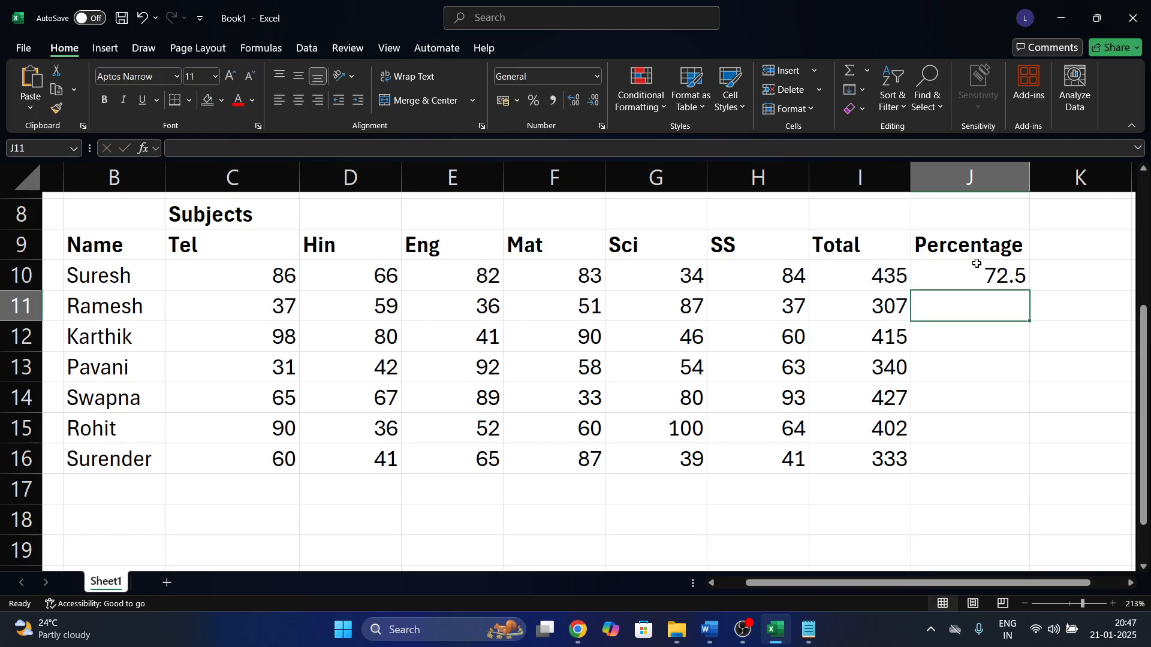
Fill J10's formula down to J16 and verify each row divides its own Total.
left_click(990, 265)
key("shift+Down")
key("shift+Down")
key("shift+Down")
key("shift+Down")
key("shift+Down")
key("shift+Down")
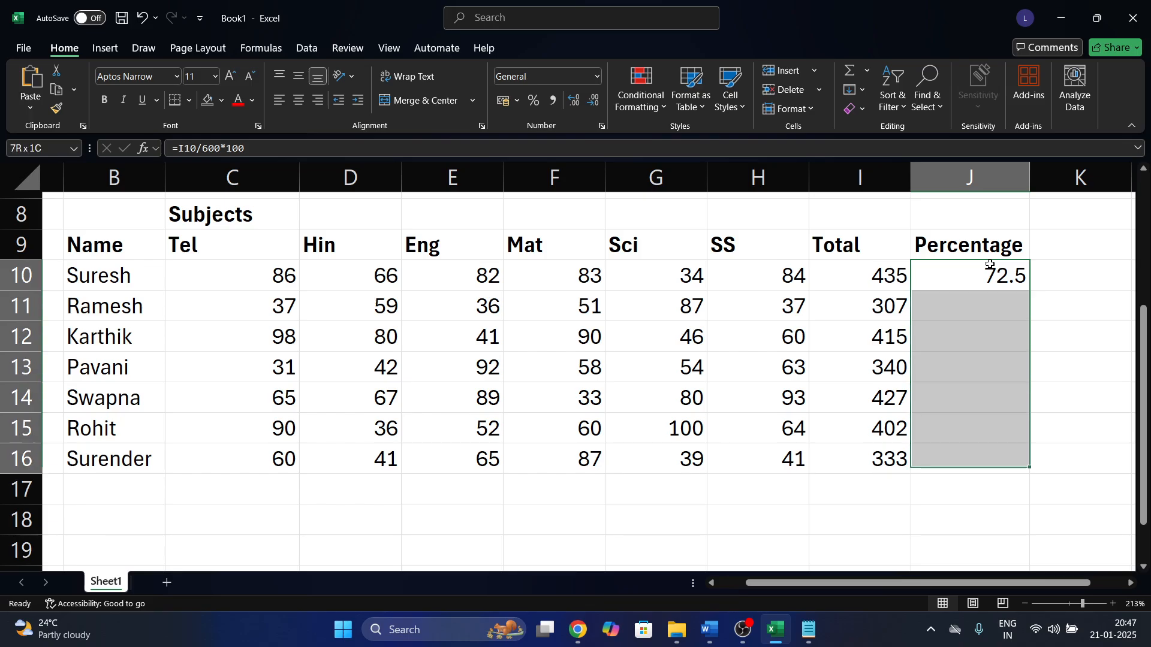
key("ctrl+d")
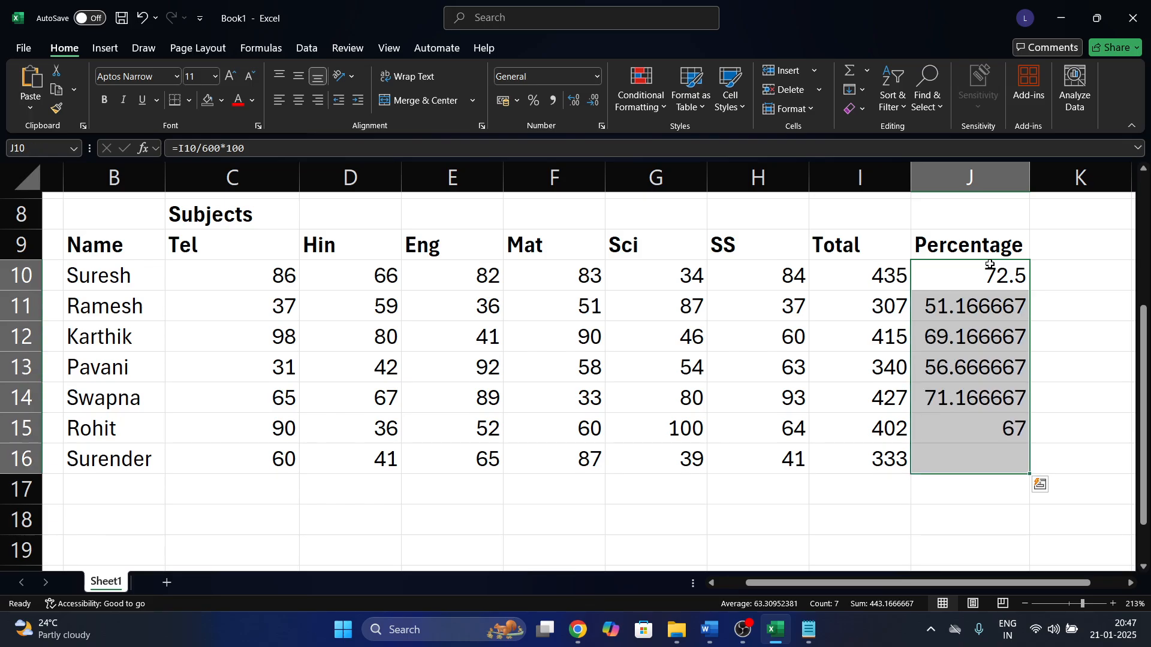
left_click(966, 295)
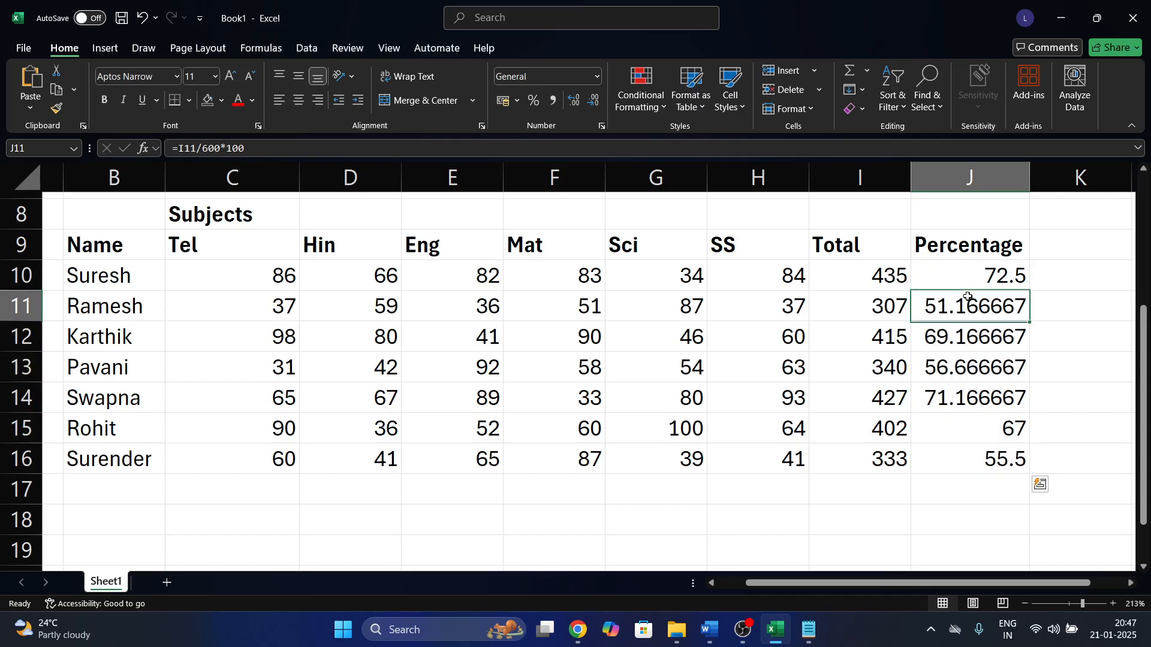
left_click(842, 320)
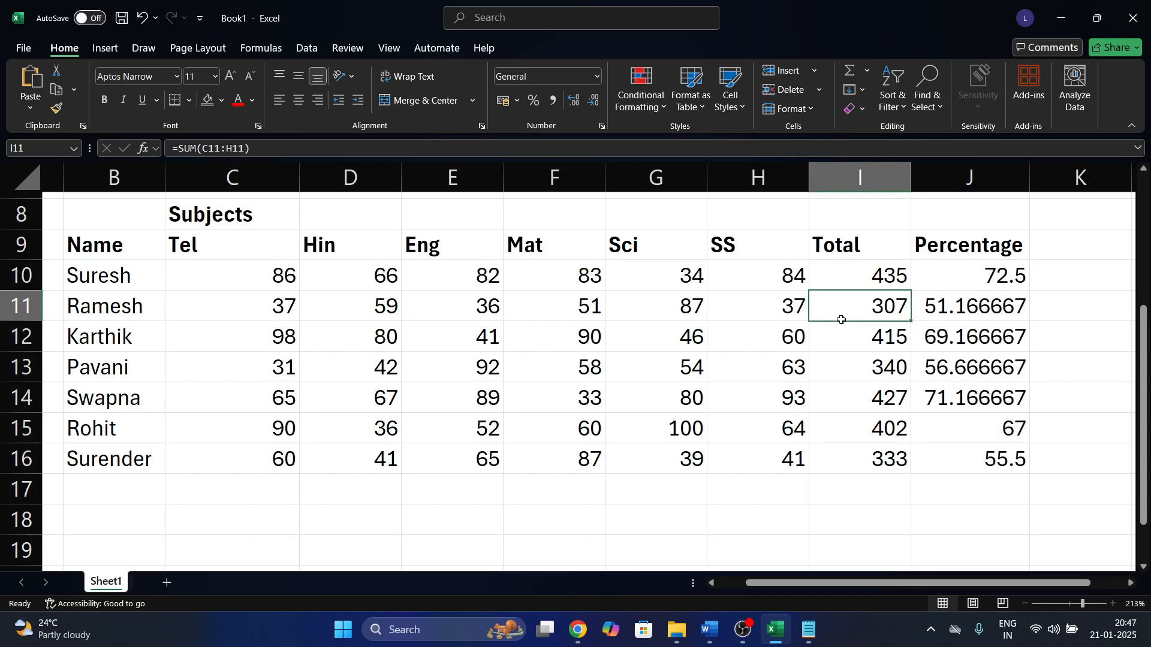
left_click(995, 300)
left_click(900, 339)
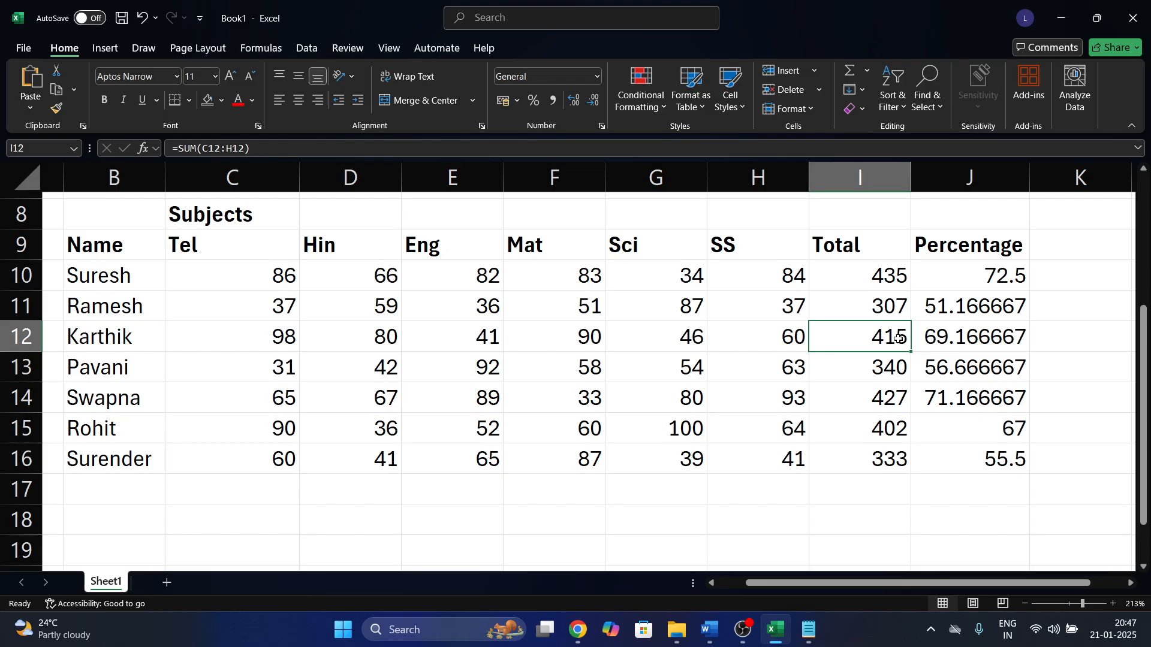
left_click(965, 345)
left_click(889, 365)
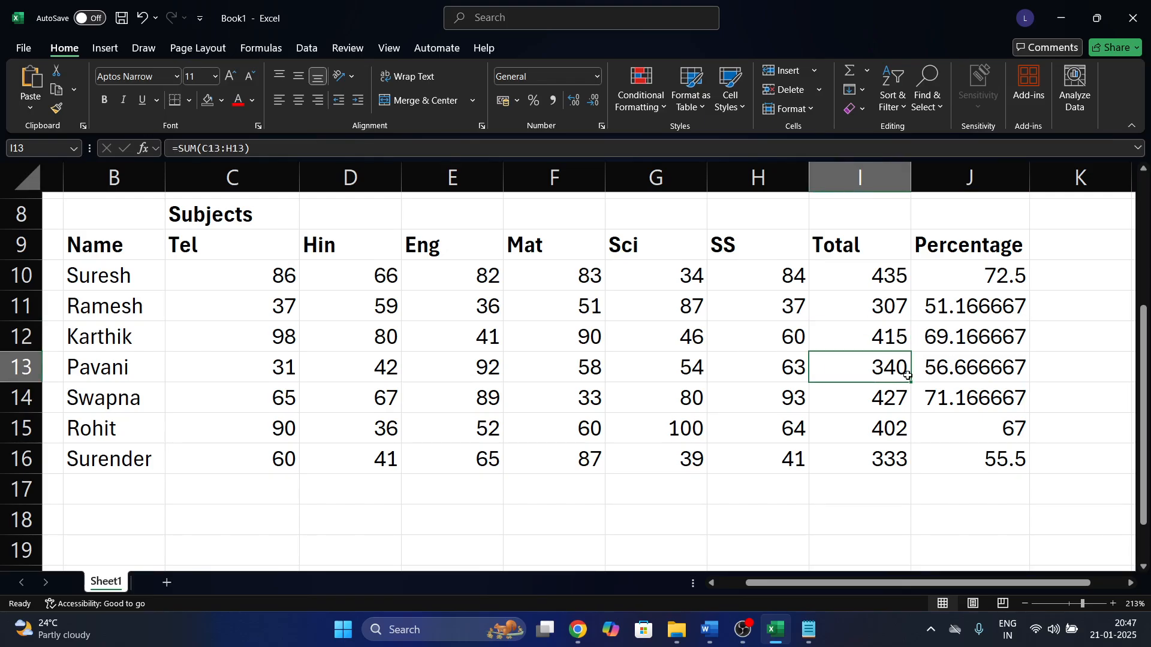
left_click(972, 455)
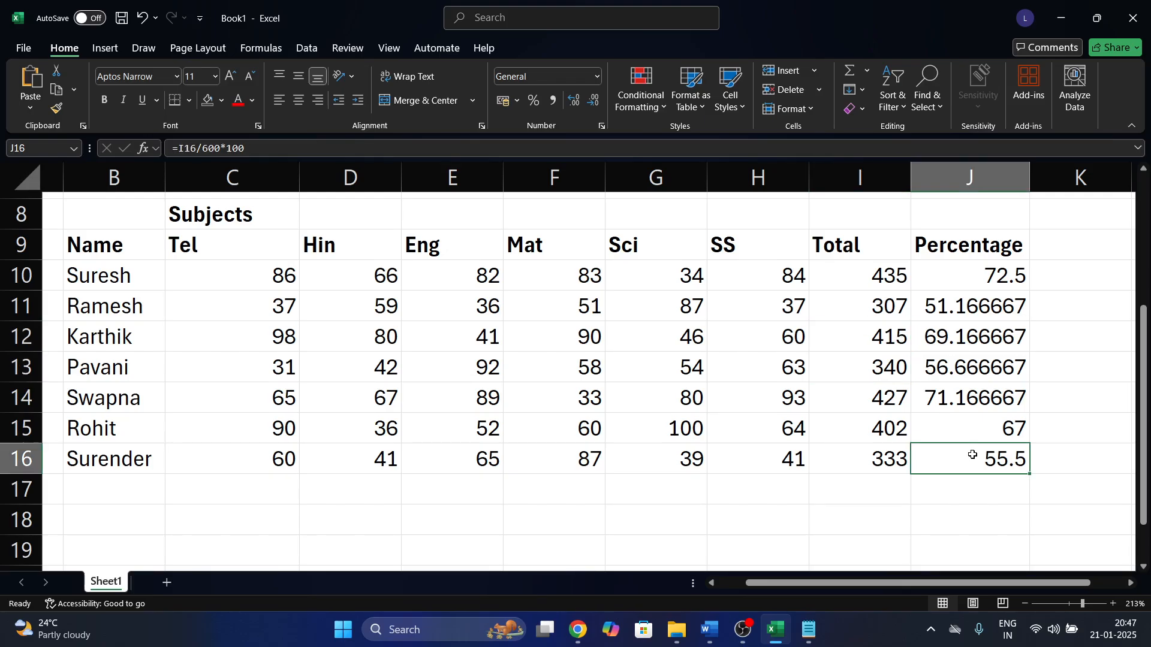
left_click(988, 273)
left_click(1063, 283)
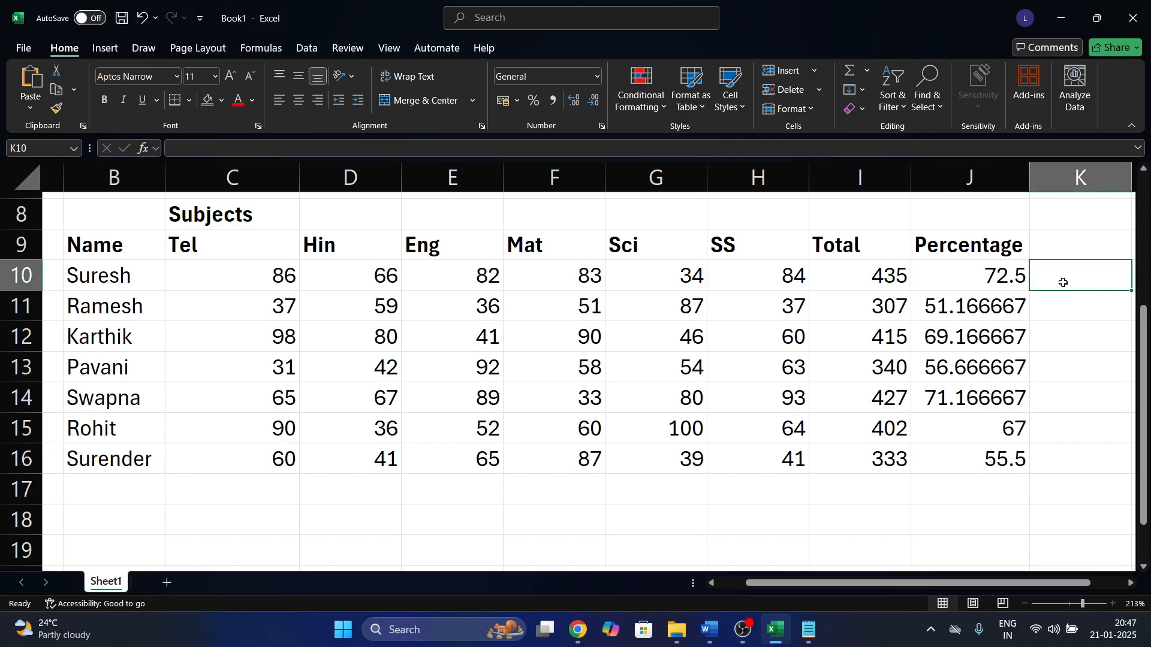
Test a 72.50% entry in K10, delete it, and review J10's percentage formula.
type("72.5")
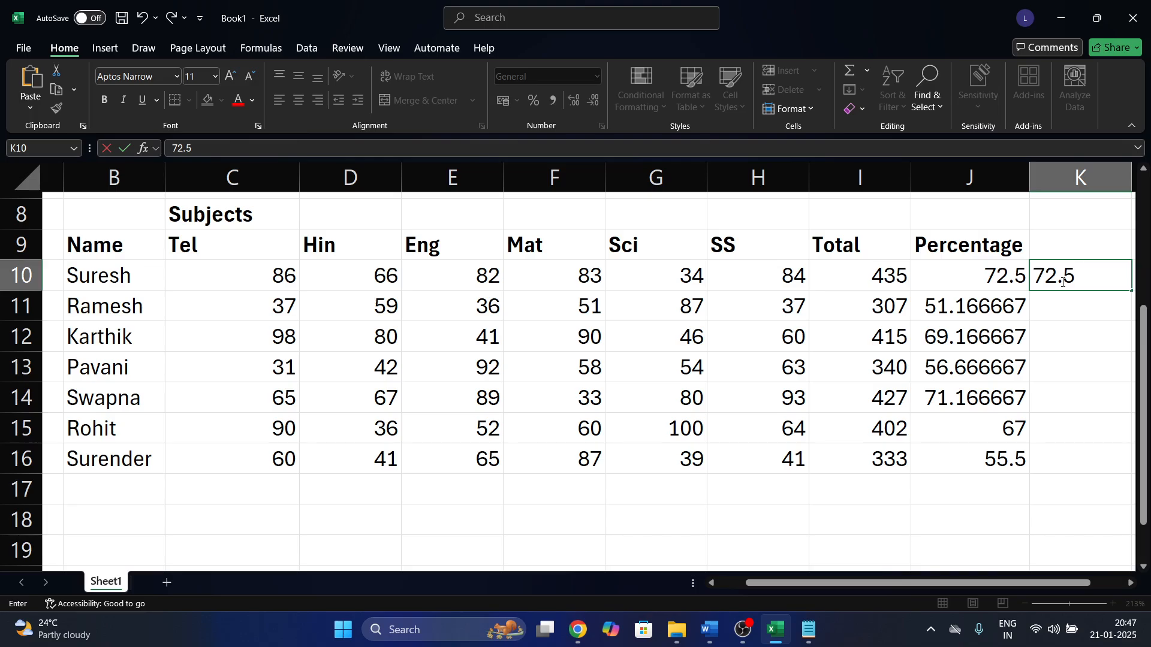
type("0%")
key("Return")
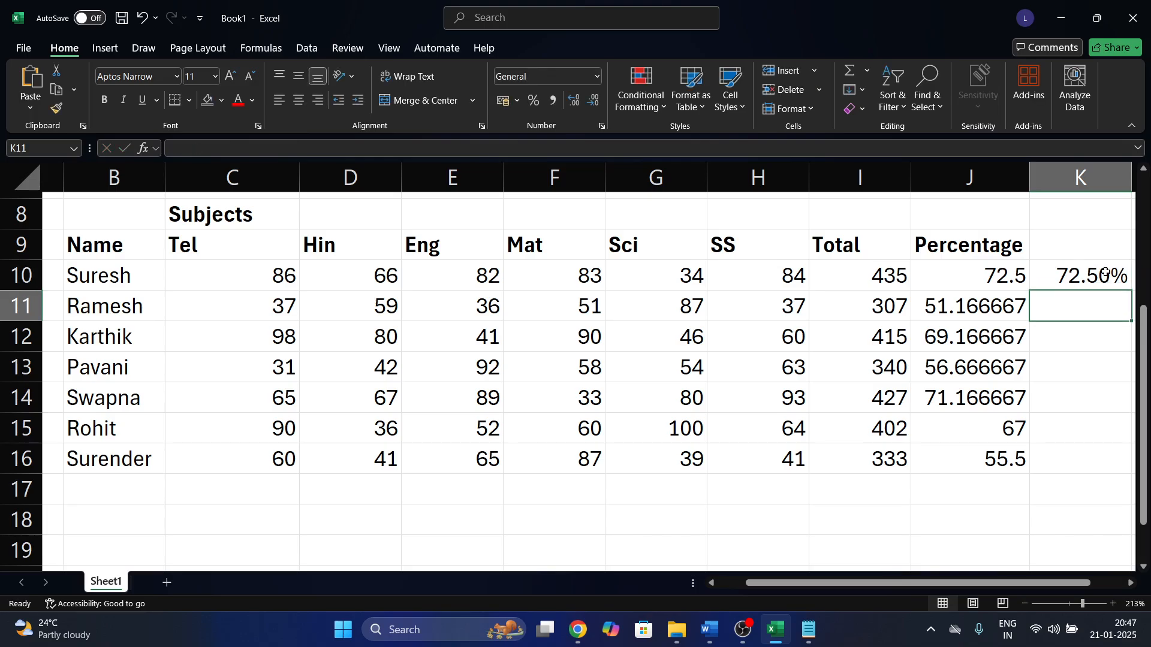
left_click(932, 272)
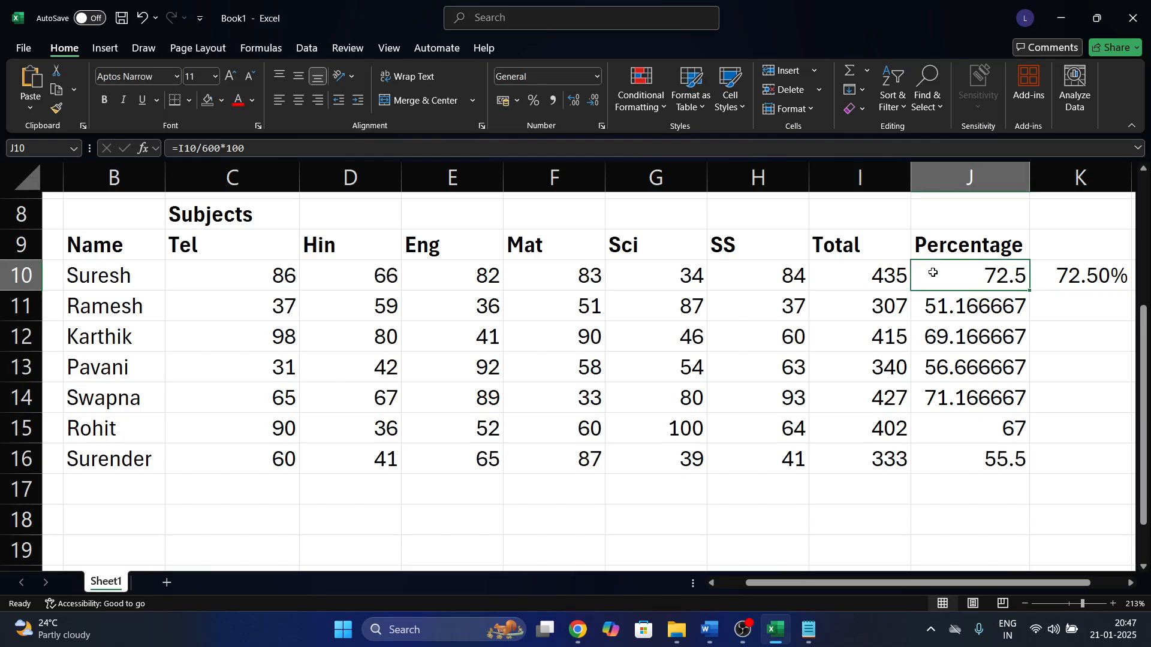
left_click(996, 274)
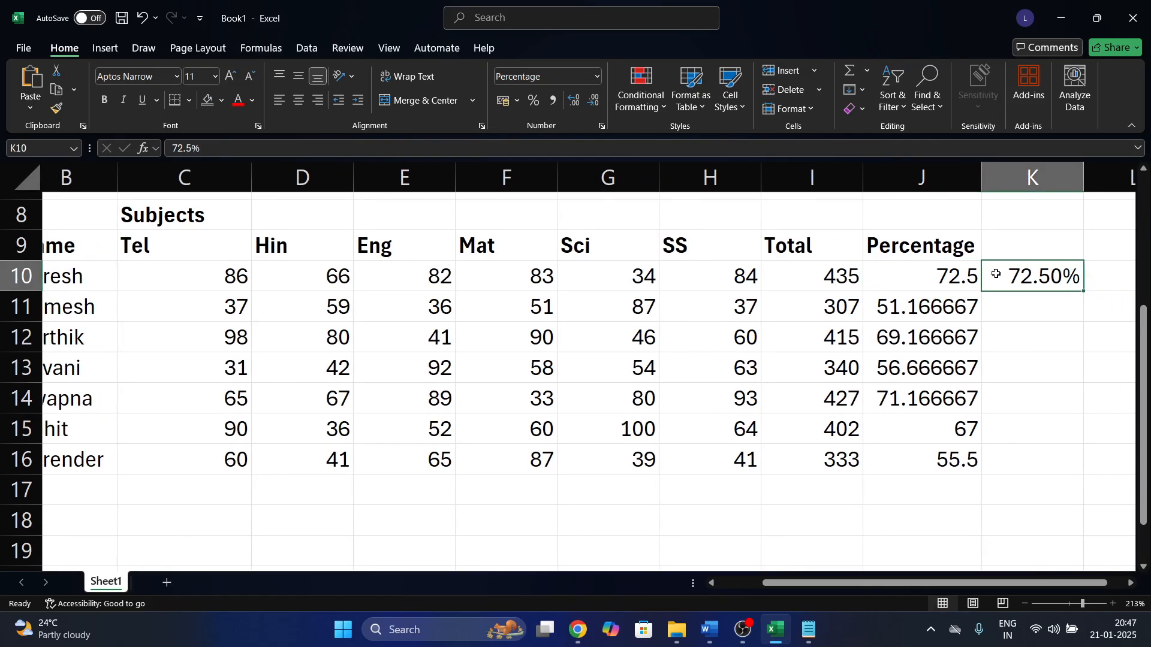
key("Delete")
scroll(956, 275, "left", 2)
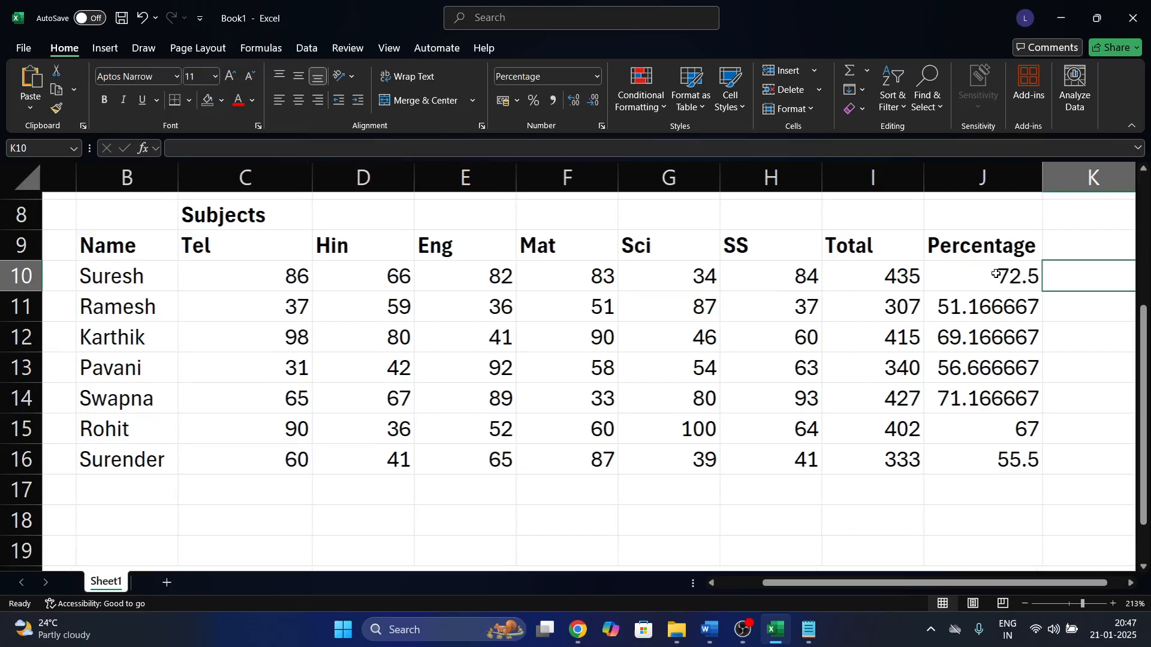
left_click(969, 277)
left_click_drag(969, 278, 972, 466)
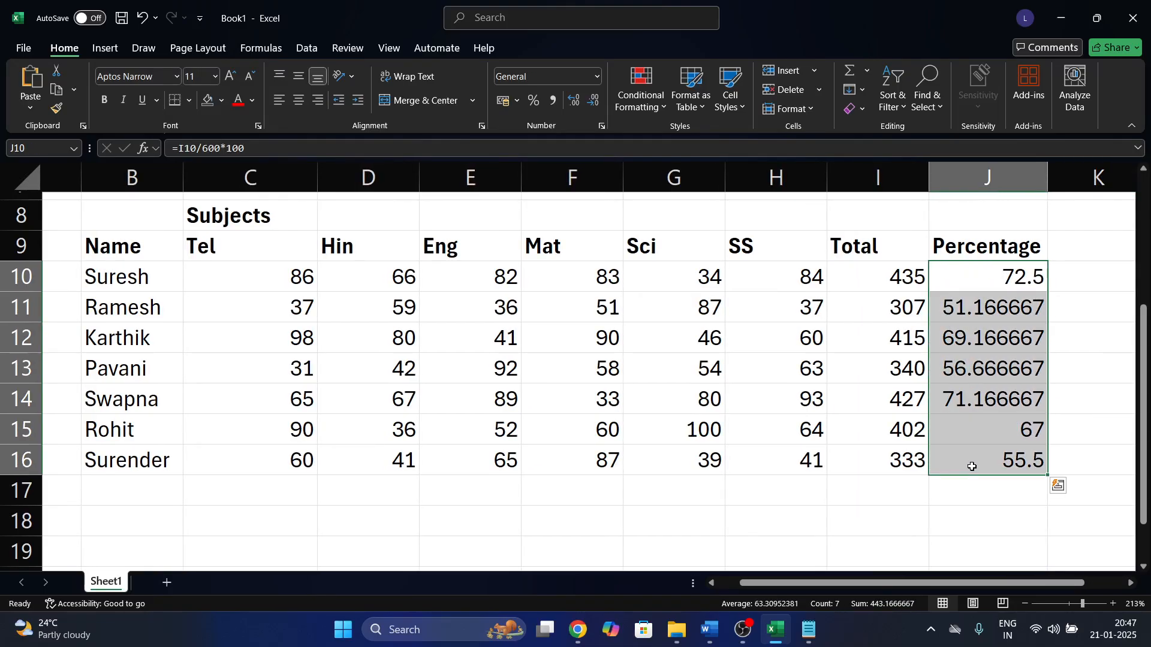
left_click(254, 142)
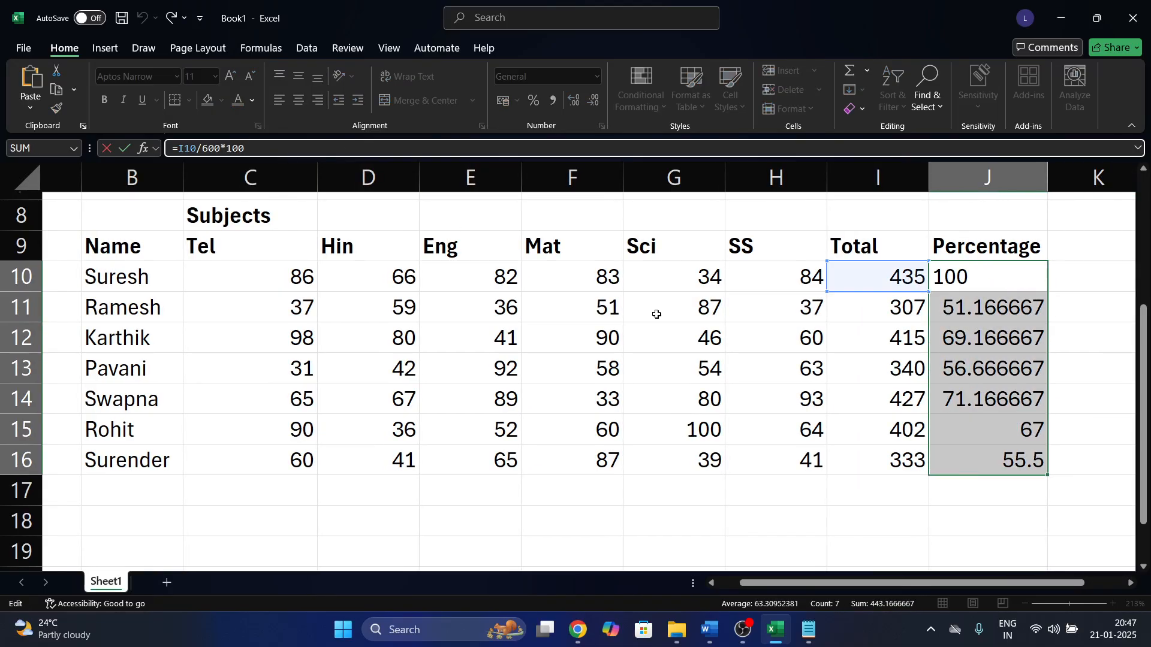
key("Return")
Enter a % note in cell G8 above the Sci heading.
left_click(712, 217)
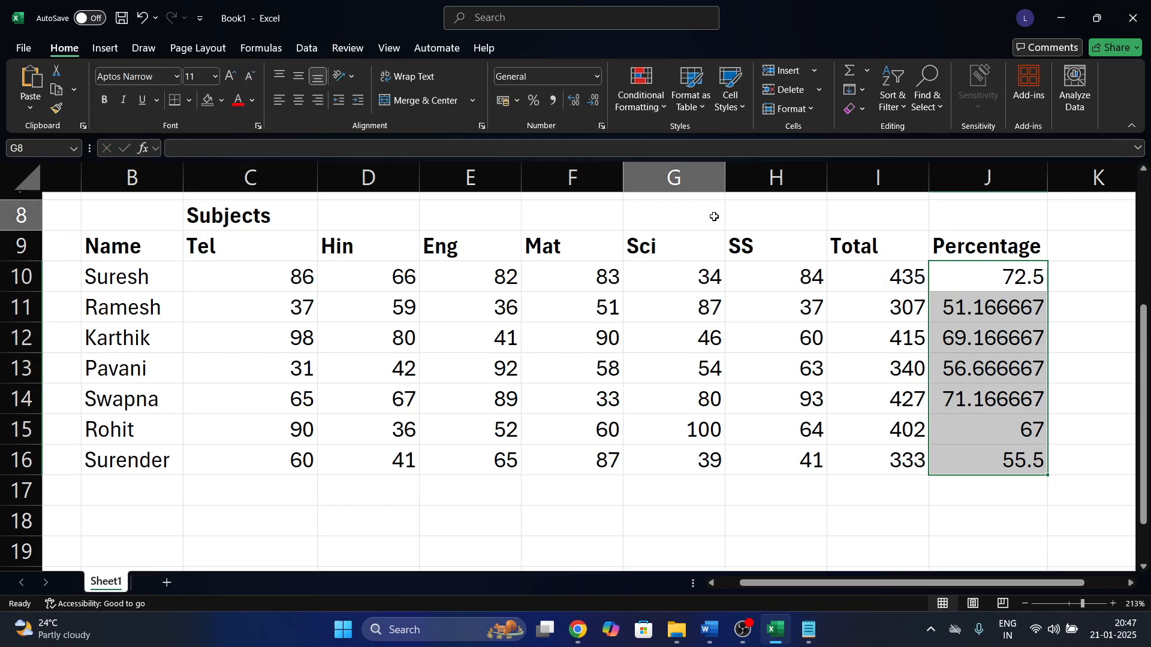
type("%")
key("Return")
key("Return")
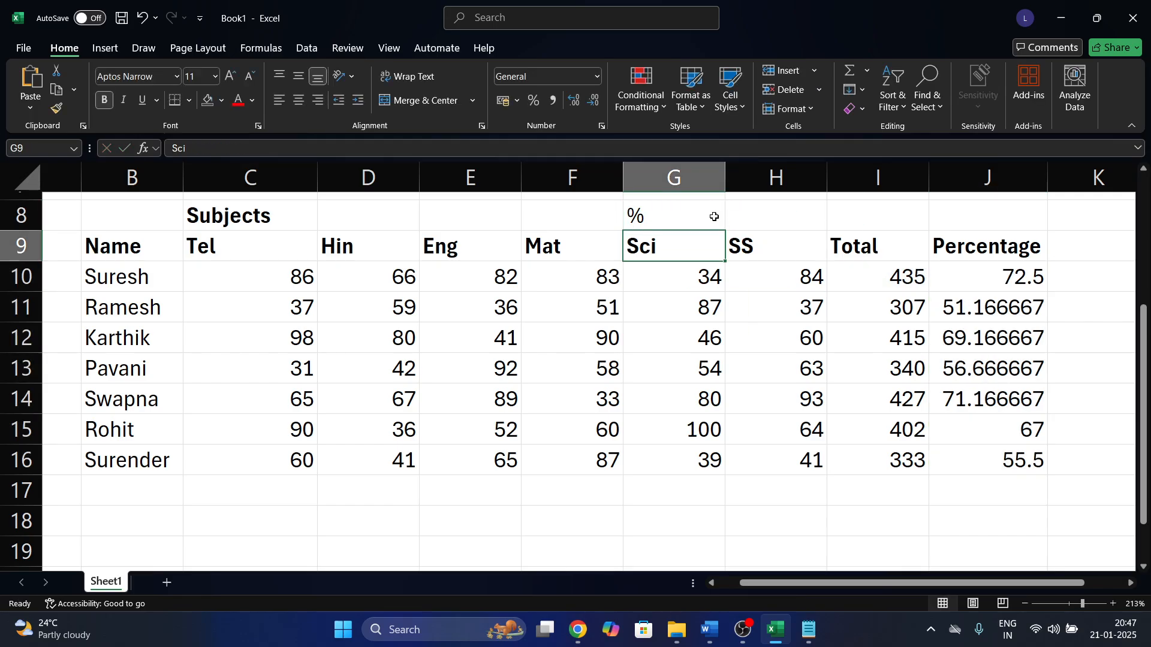
left_click(935, 278)
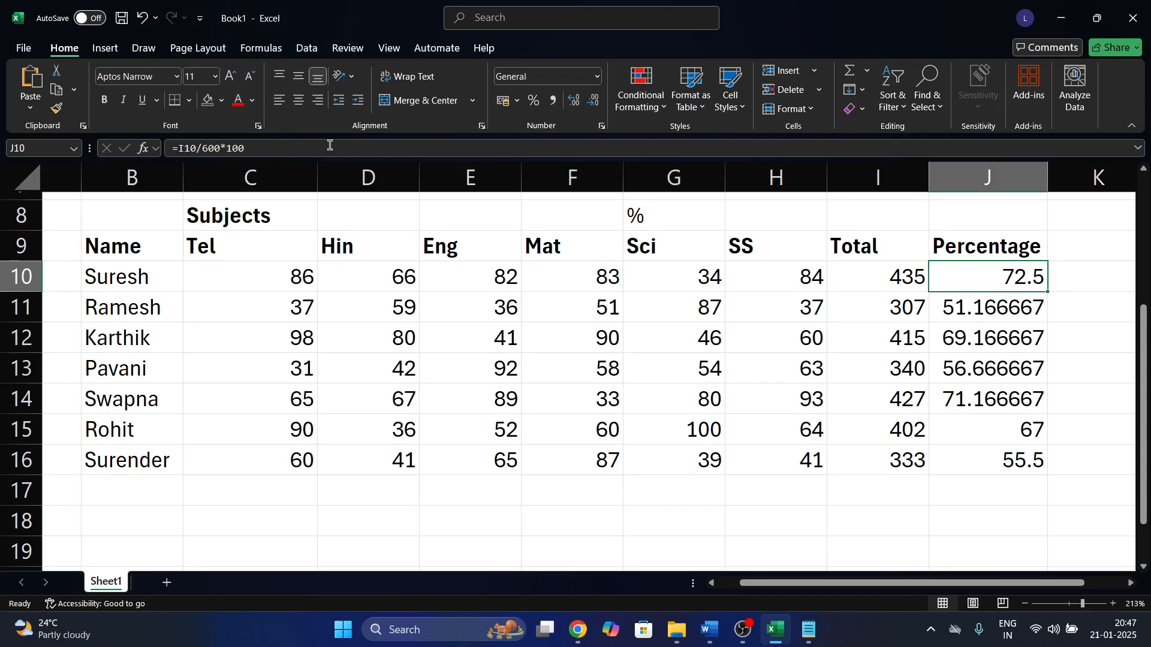
Change J10's formula to =I10/600 and fill it down through J16.
double_click(222, 145)
key("shift+End")
key("Delete")
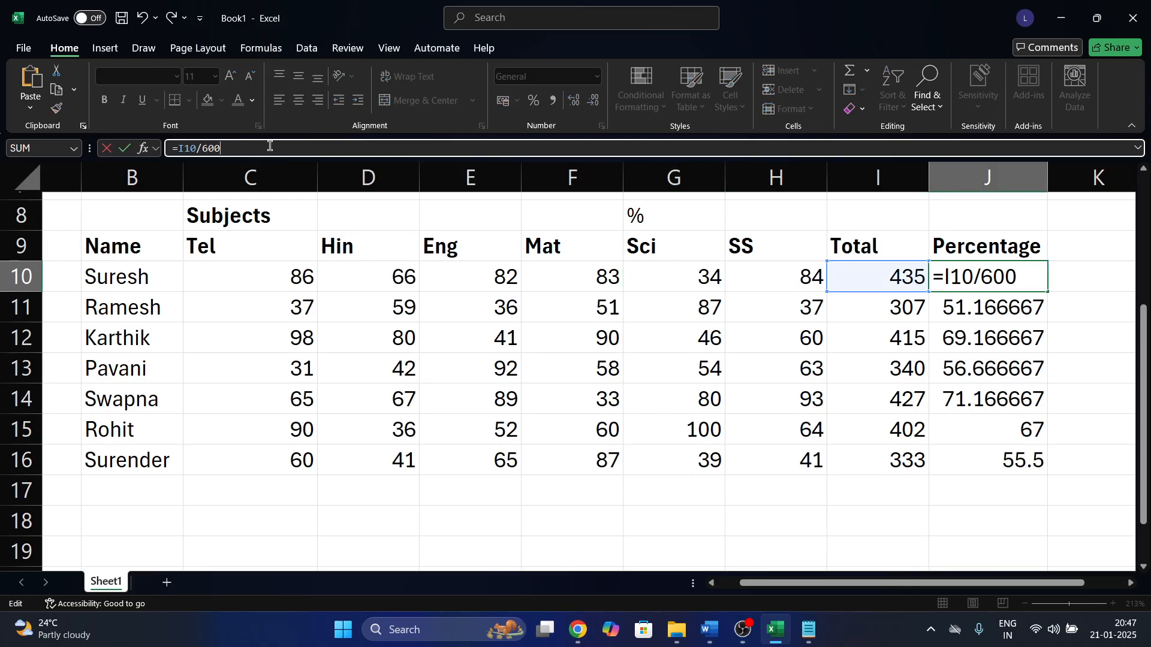
key("Return")
key("Return")
key("shift+Up")
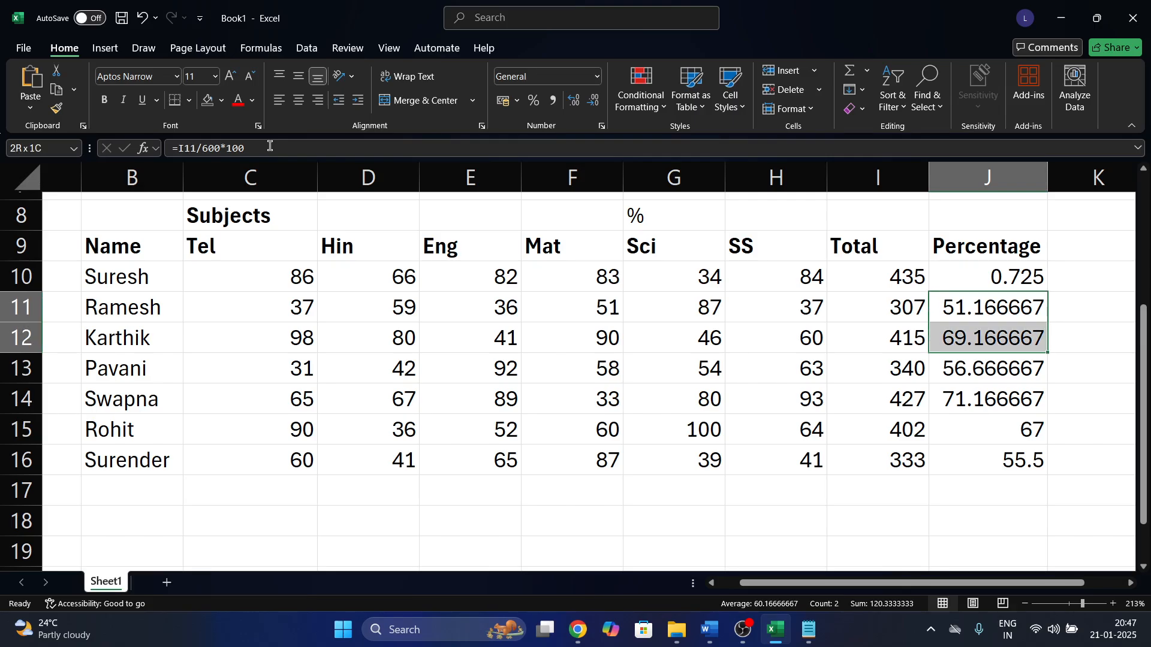
key("Up")
key("Up")
key("Up")
key("Down")
key("shift+Down")
key("shift+Down")
key("shift+Down")
key("shift+Down")
key("shift+Down")
key("shift+Down")
key("shift+Down")
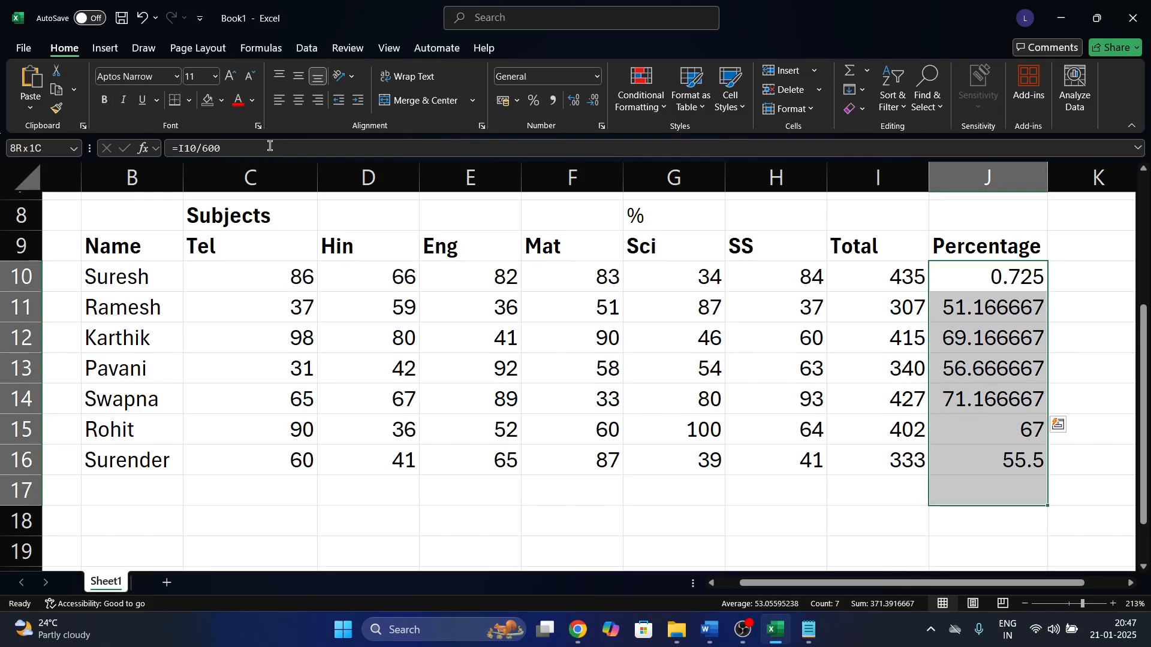
key("shift+Up")
key("ctrl+d")
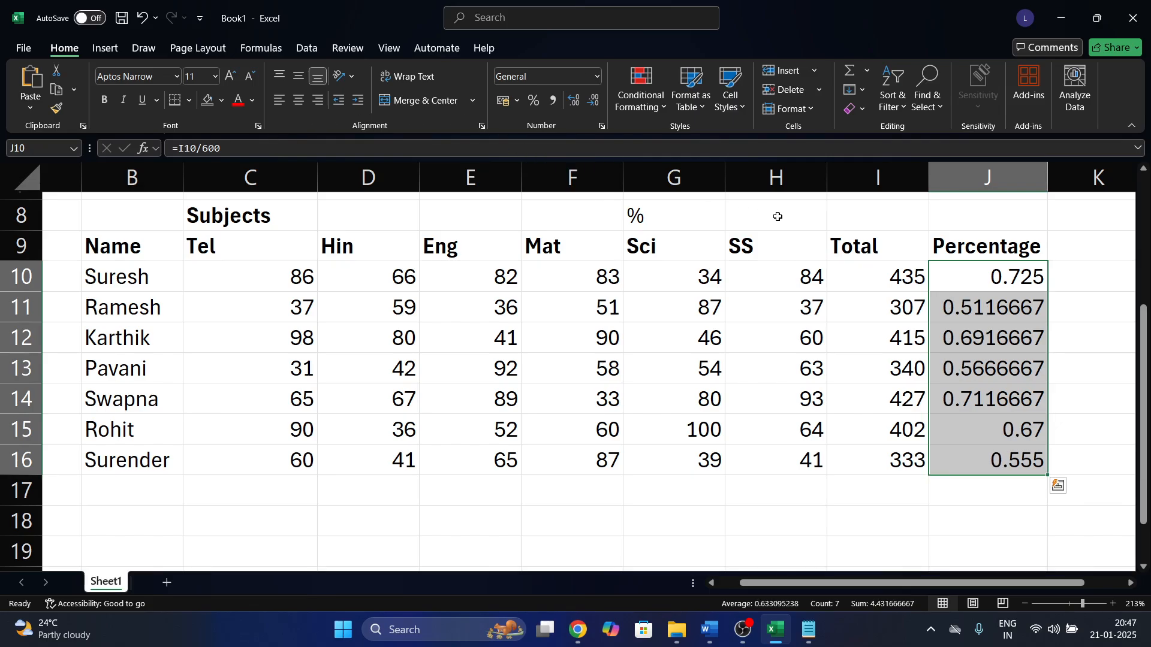
Format J10:J16 as Percent Style with two decimals, reading 72.50% to 55.50%.
left_click(723, 216)
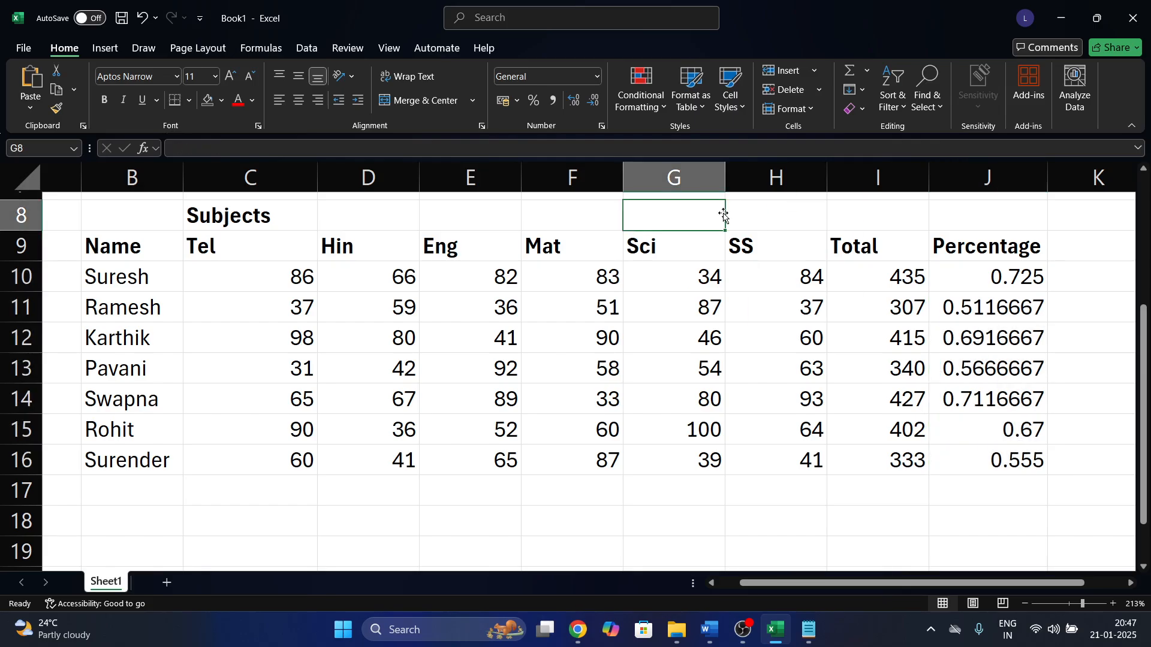
left_click_drag(971, 264, 971, 461)
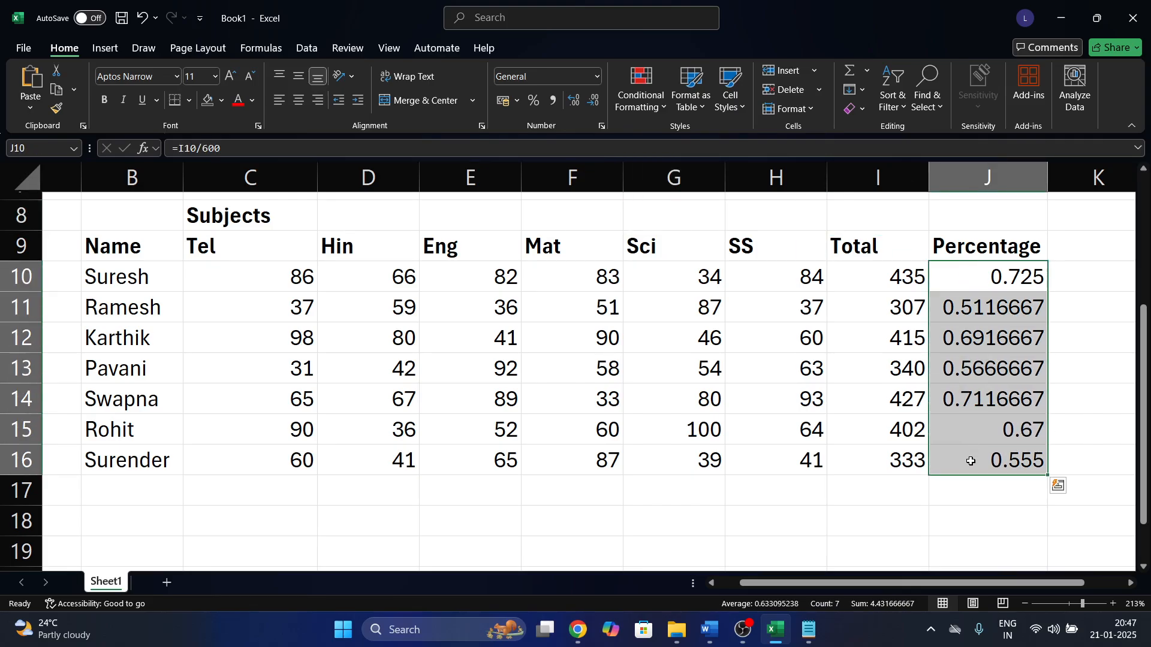
left_click(535, 102)
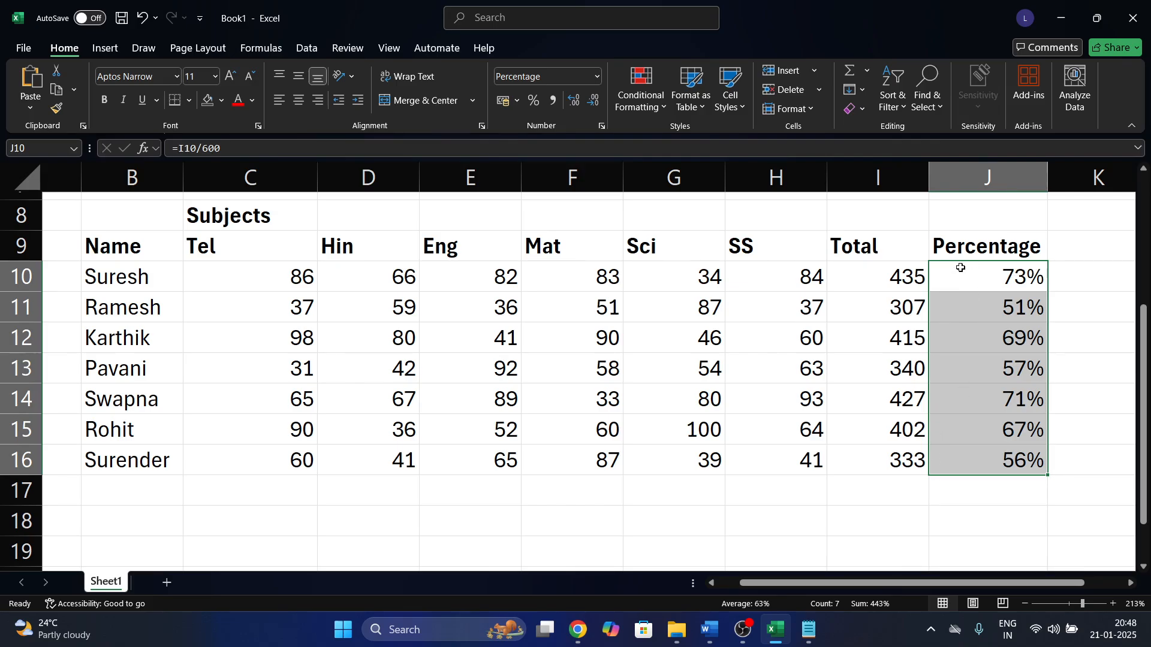
left_click(579, 106)
left_click(579, 106)
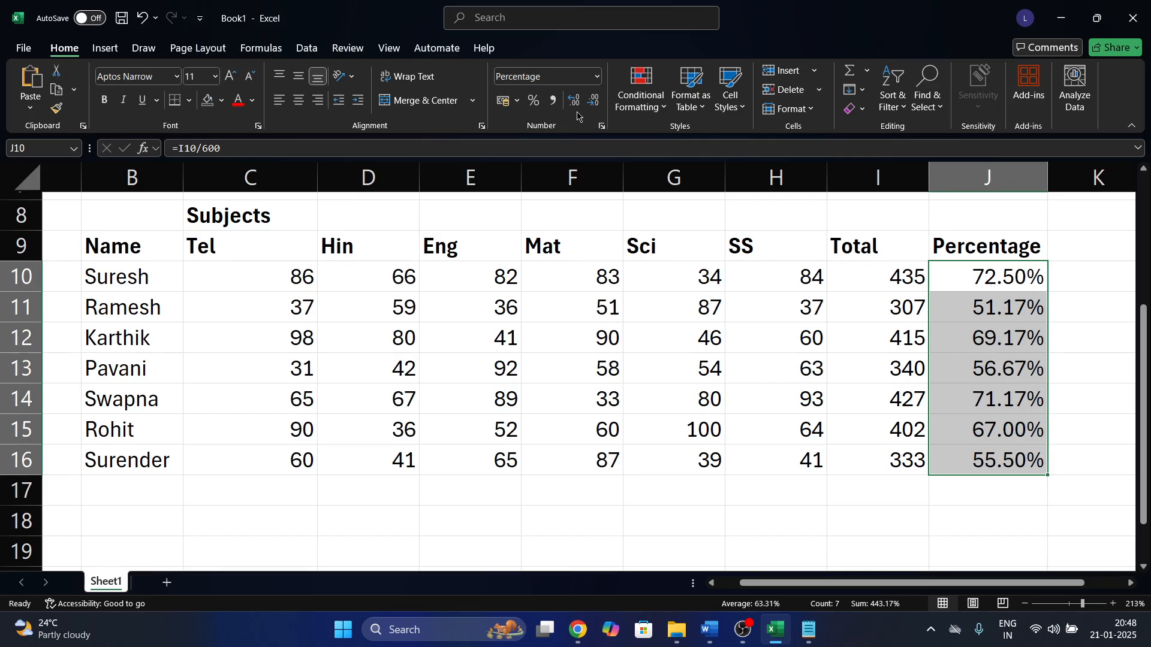
left_click(755, 447)
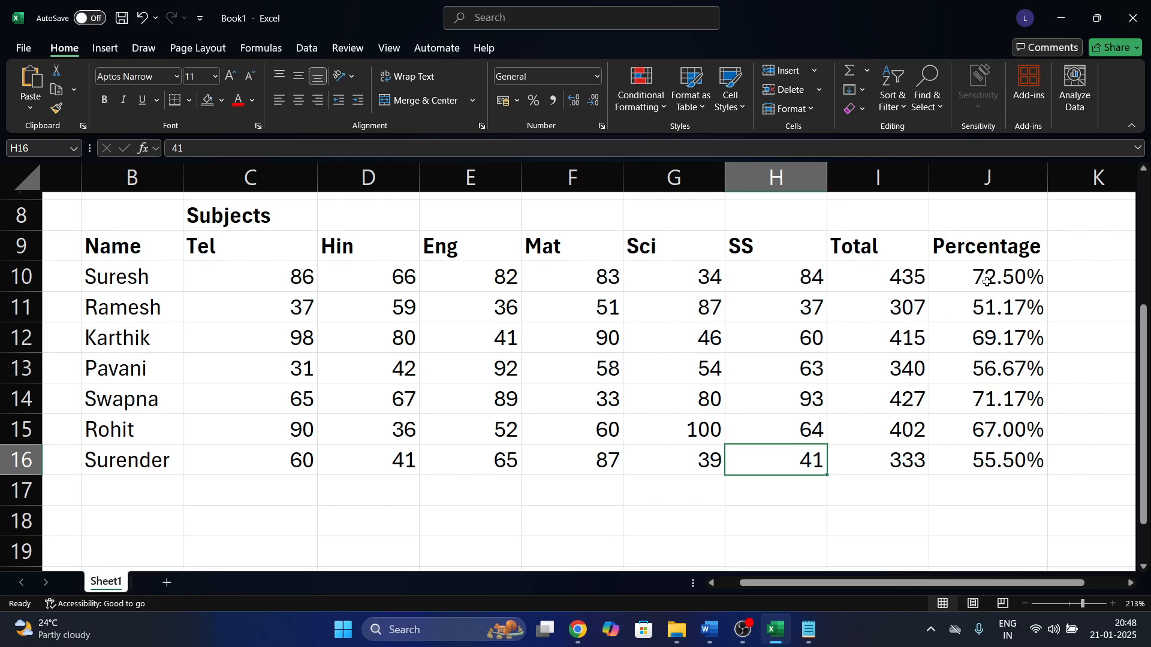
Enter 42 as G10's Sci mark, raising the Total to 443 and Percentage to 73.83%.
left_click_drag(985, 278, 986, 459)
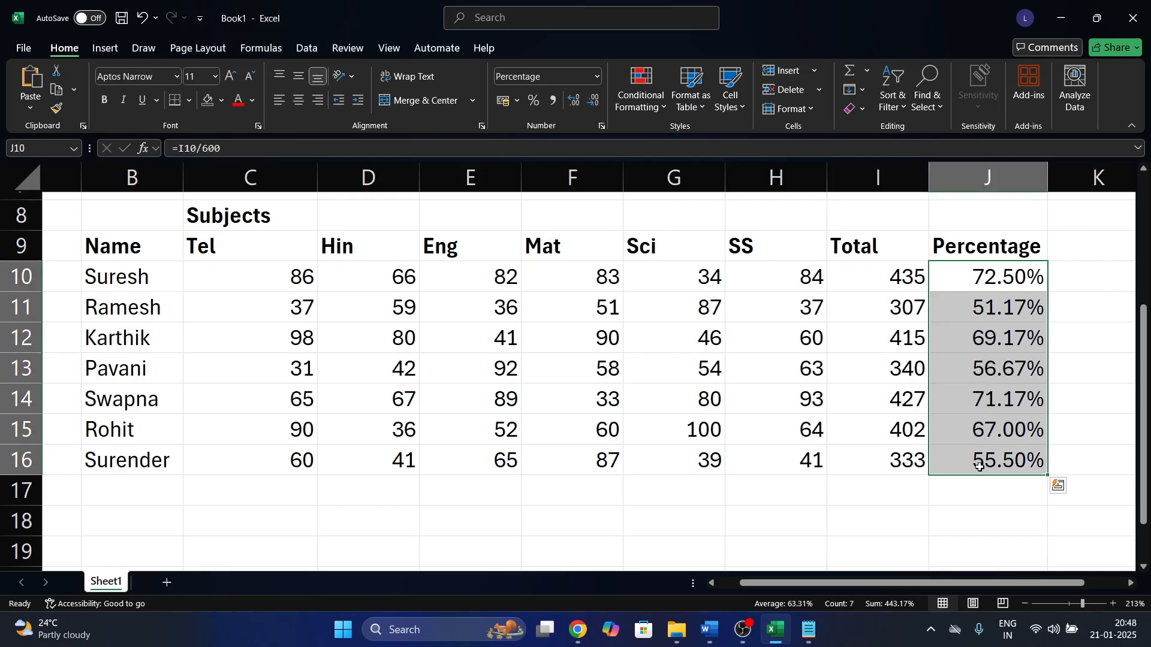
left_click(1014, 267)
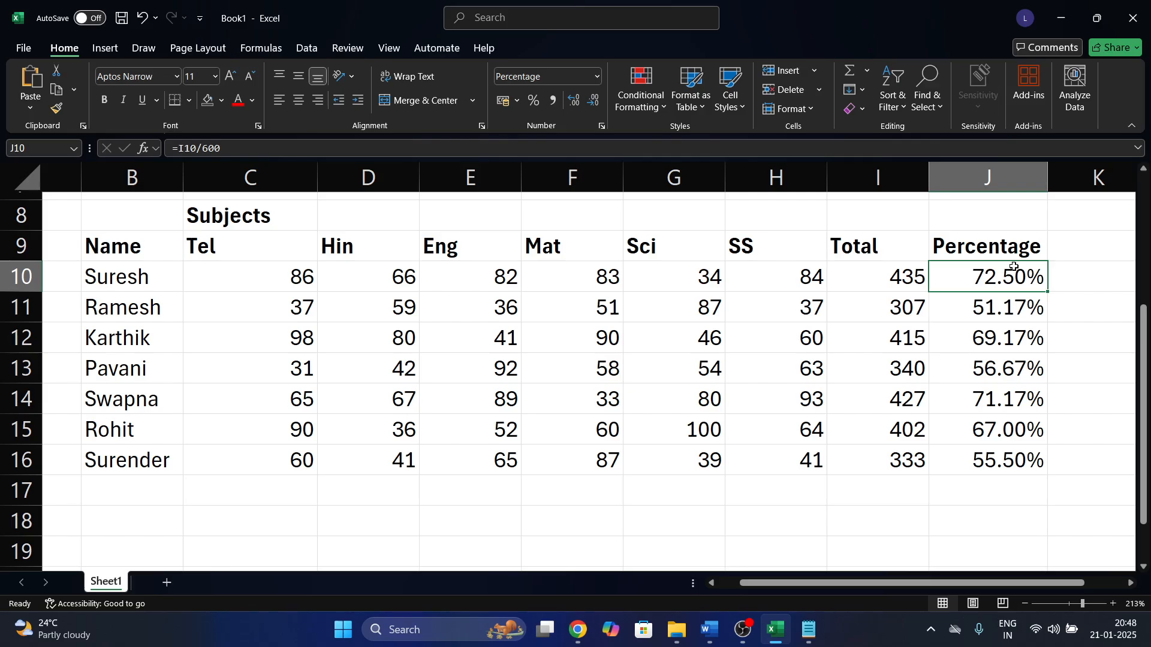
left_click(698, 279)
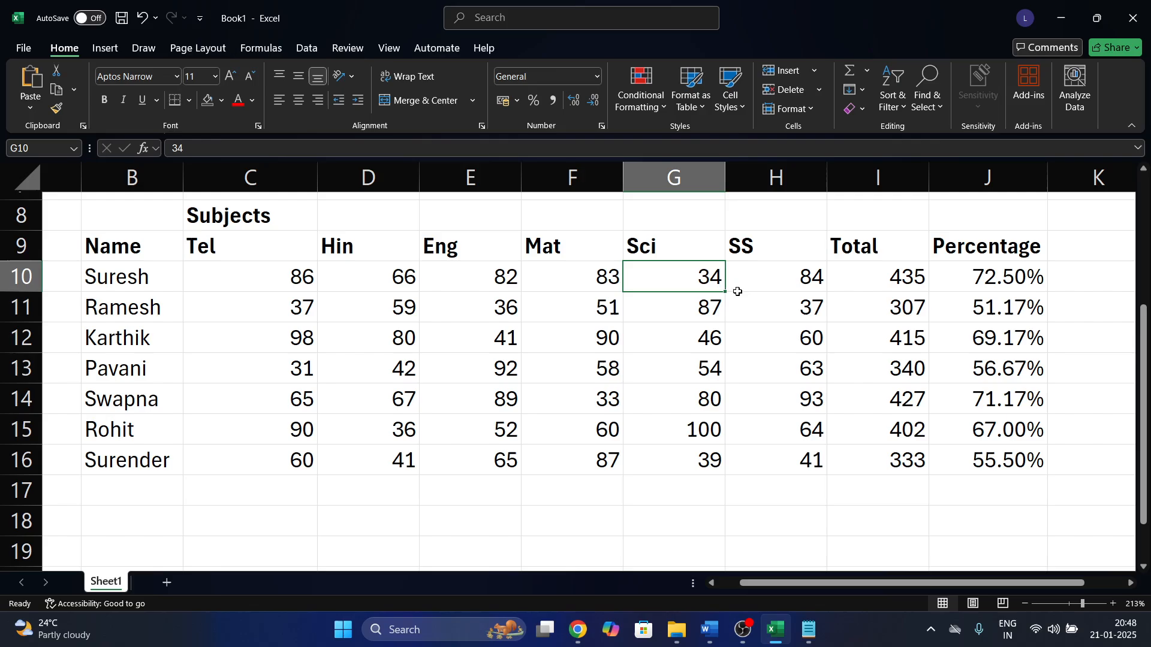
type("42")
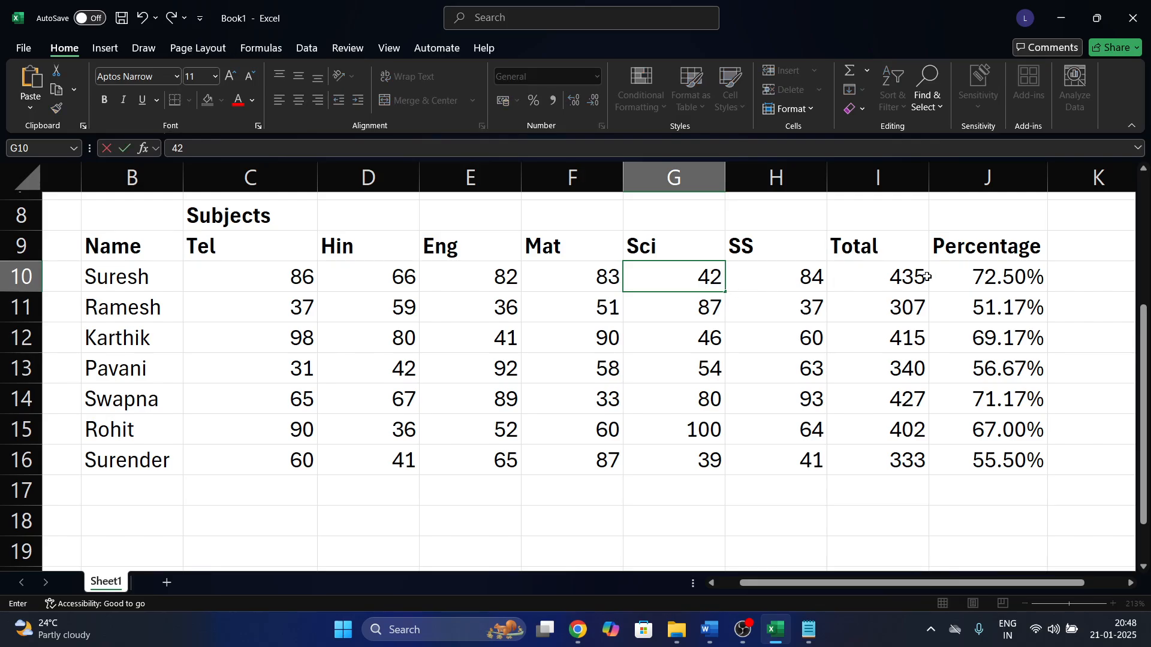
key("Return")
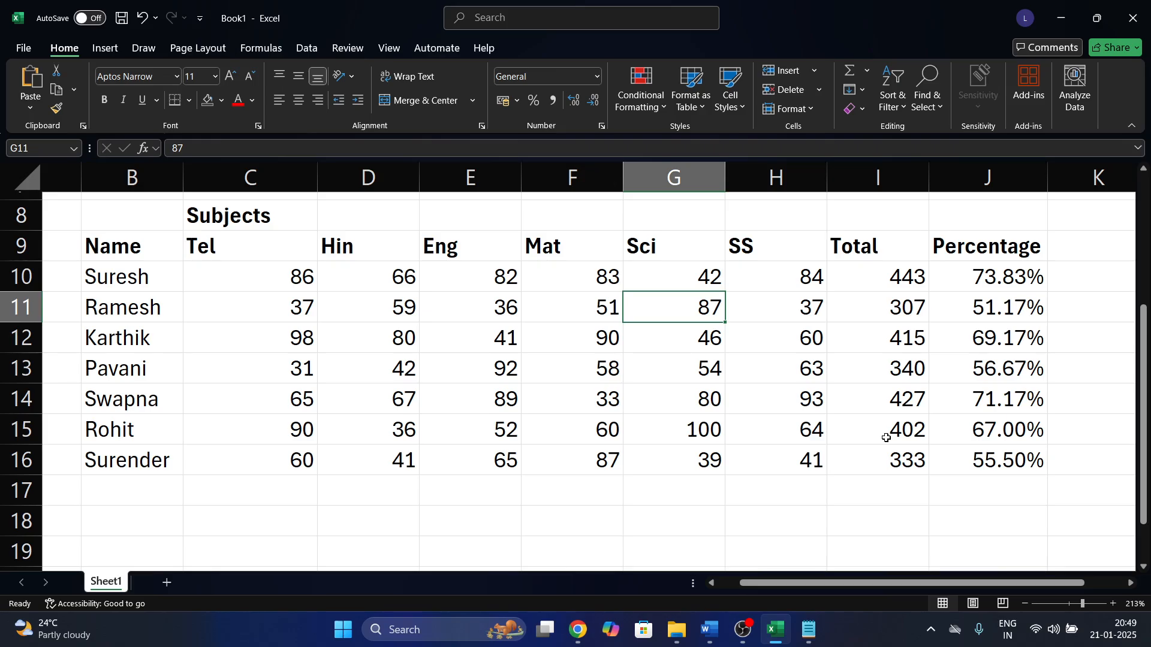
Add a bold 'Hall Ticket No' heading in A9 and autofit column A.
scroll(887, 438, "left", 2)
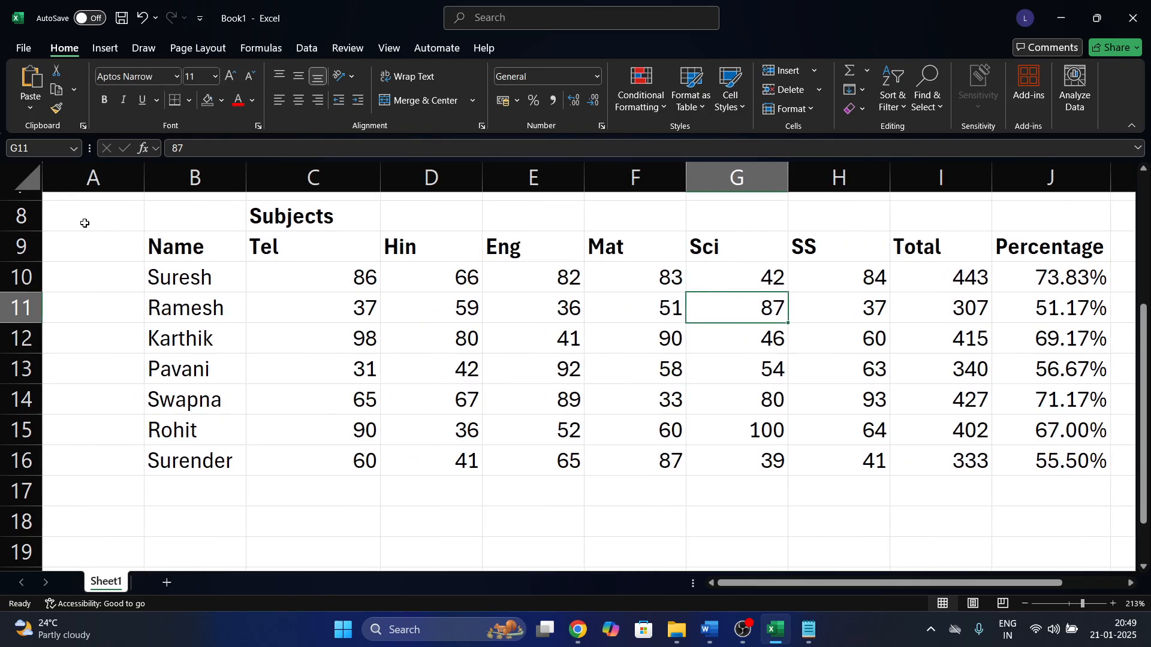
left_click(125, 245)
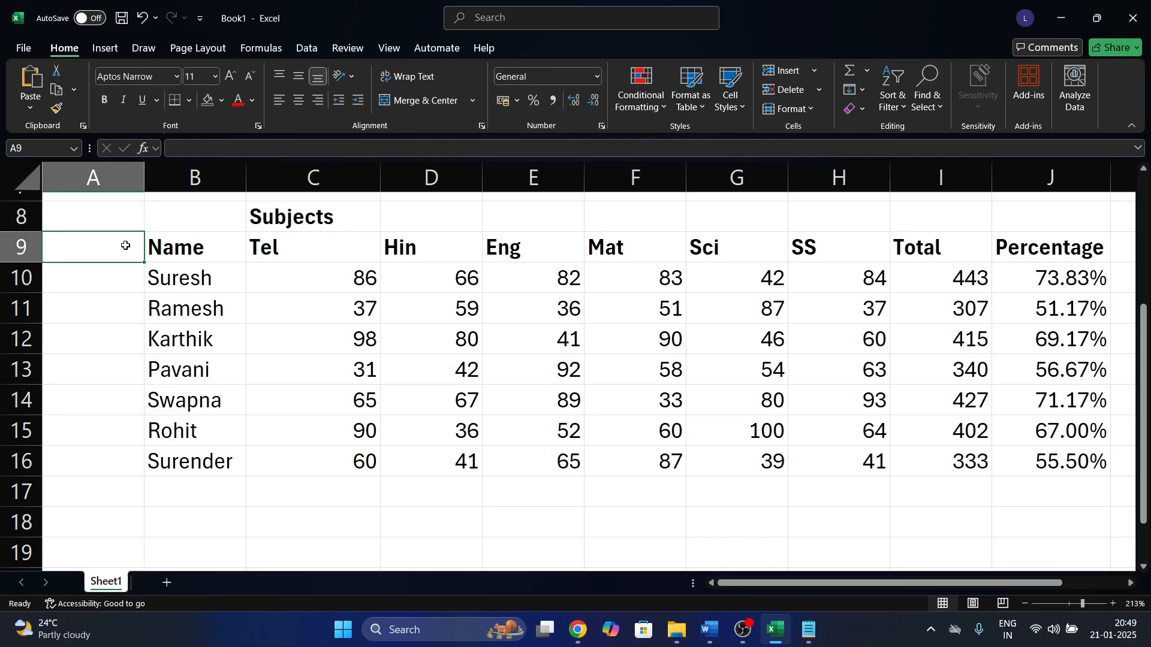
type("Hall Ticket No")
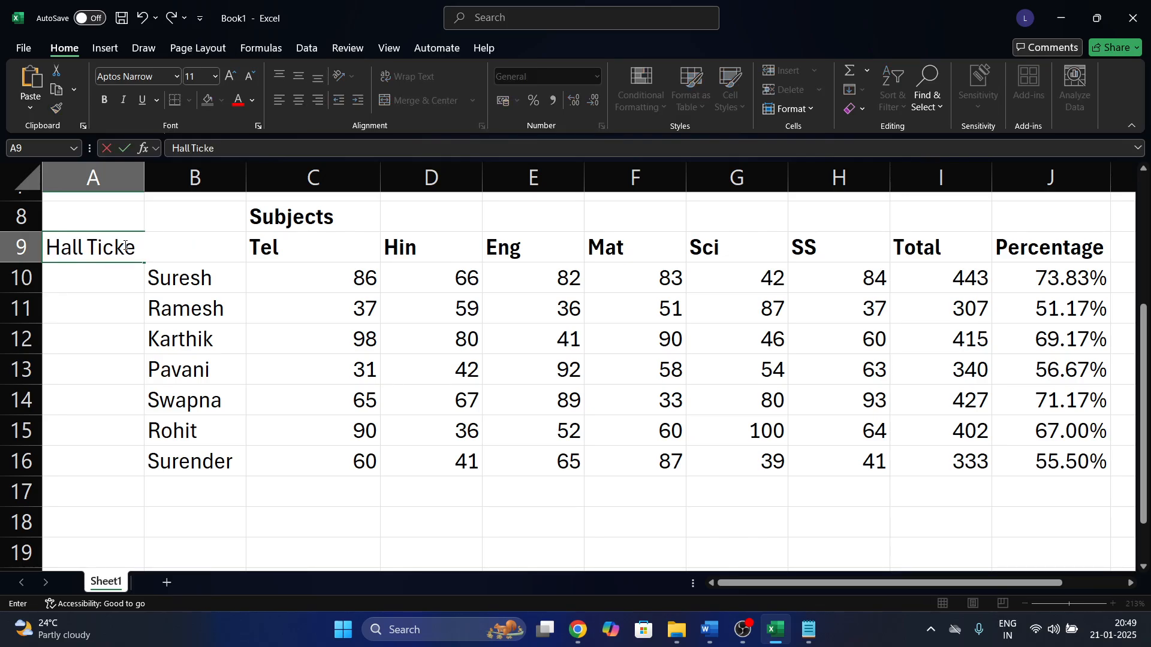
key("Return")
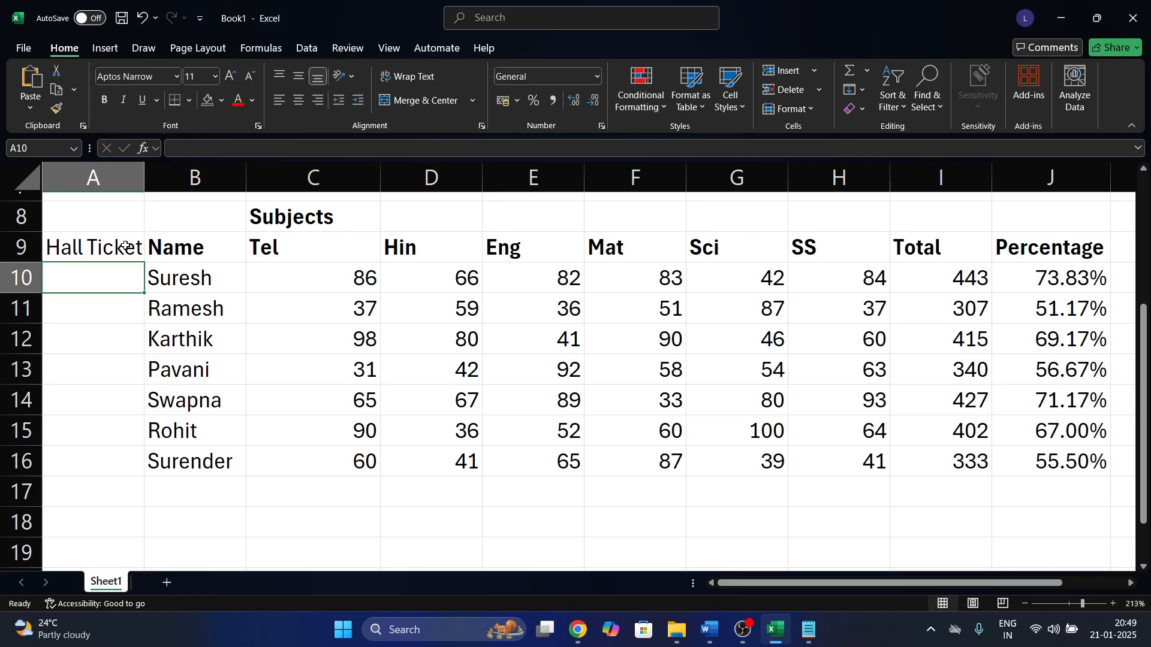
double_click(144, 178)
left_click(146, 256)
key("ctrl+b")
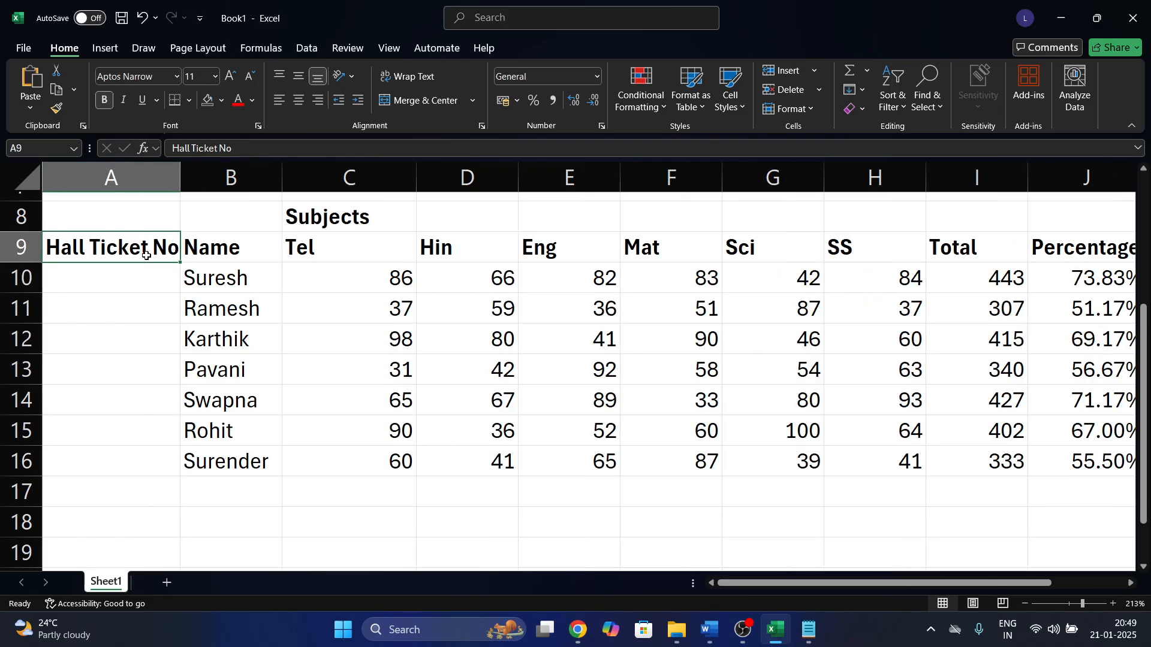
Enter =RANDBETWEEN(15242512,25669584) in A10 for the first ticket number.
left_click(118, 282)
type("=rand")
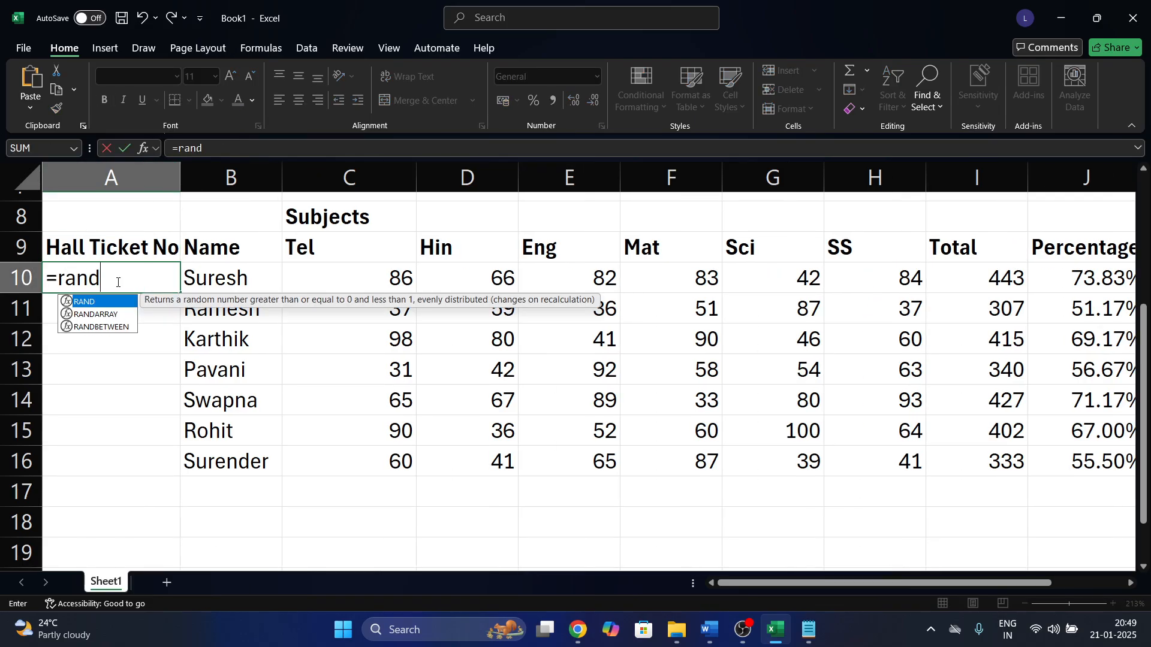
key("Down")
key("Down")
key("Tab")
type("15242512")
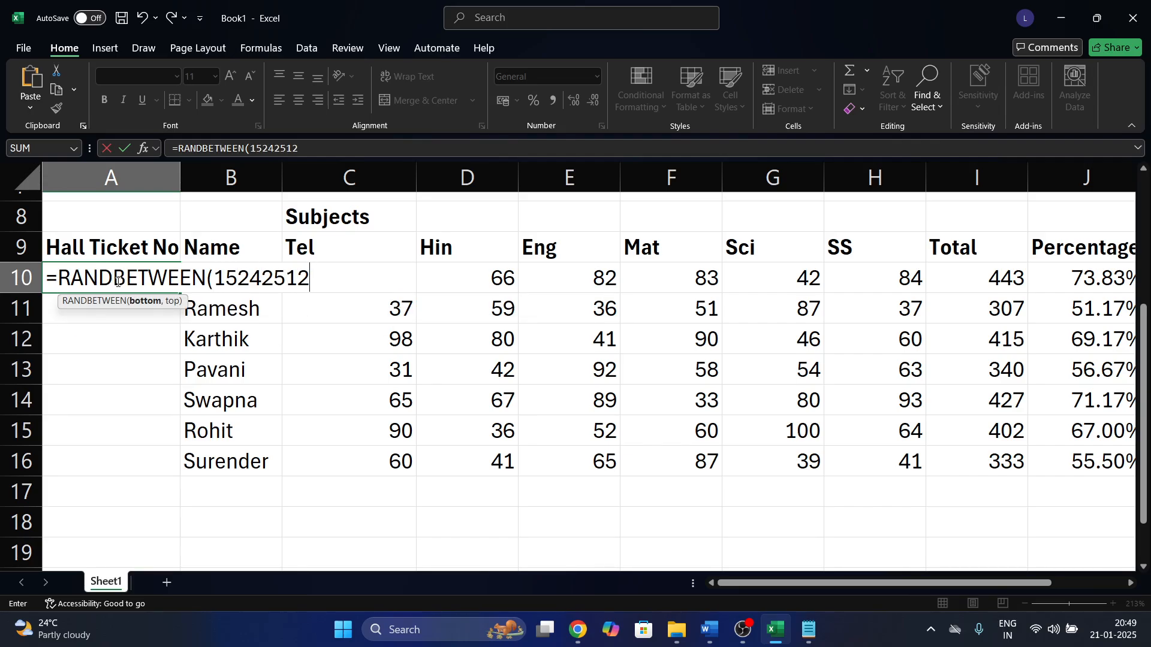
type(",25")
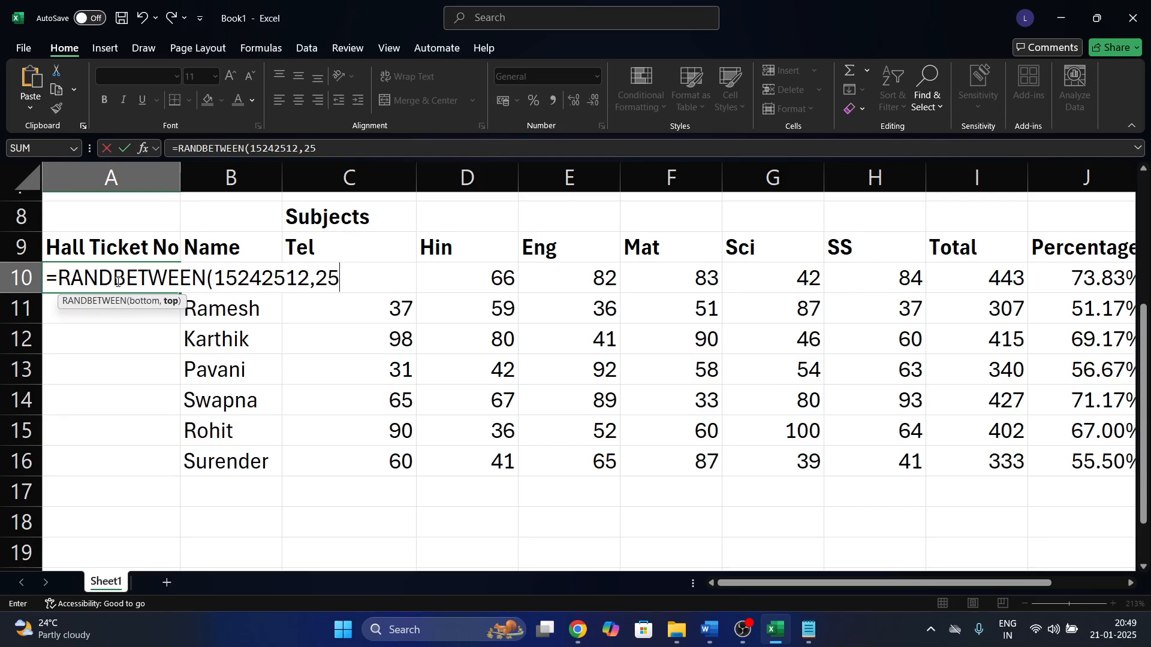
type("669584")
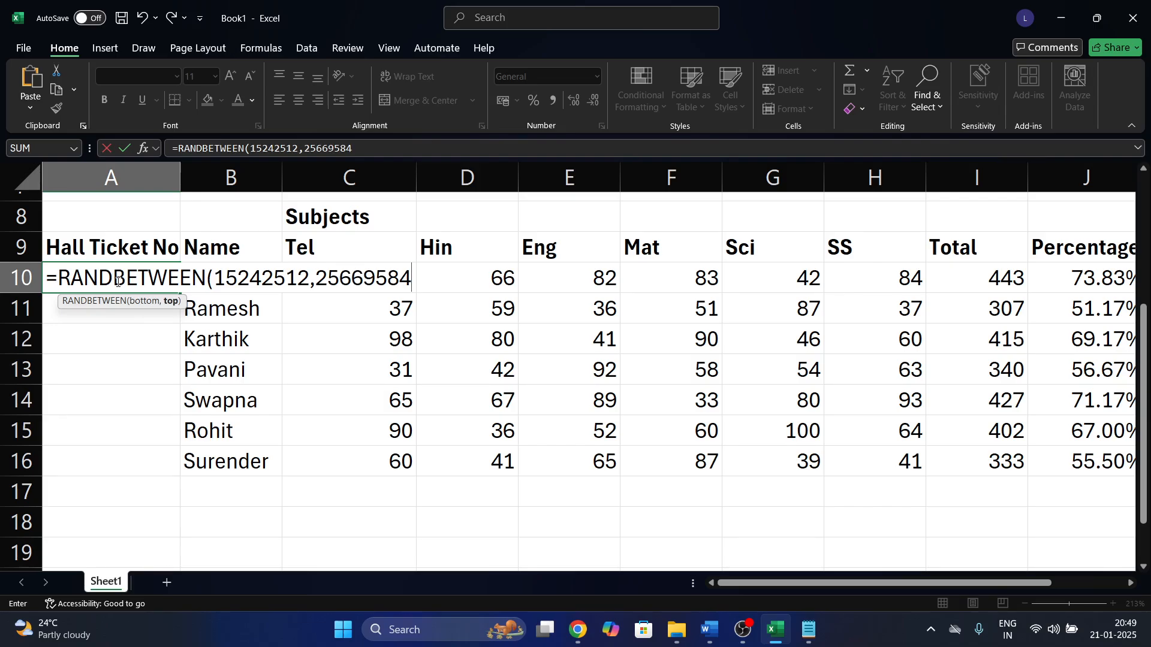
key("Return")
Fill the random ticket numbers down to A16 and paste them back as fixed values.
left_click(147, 284)
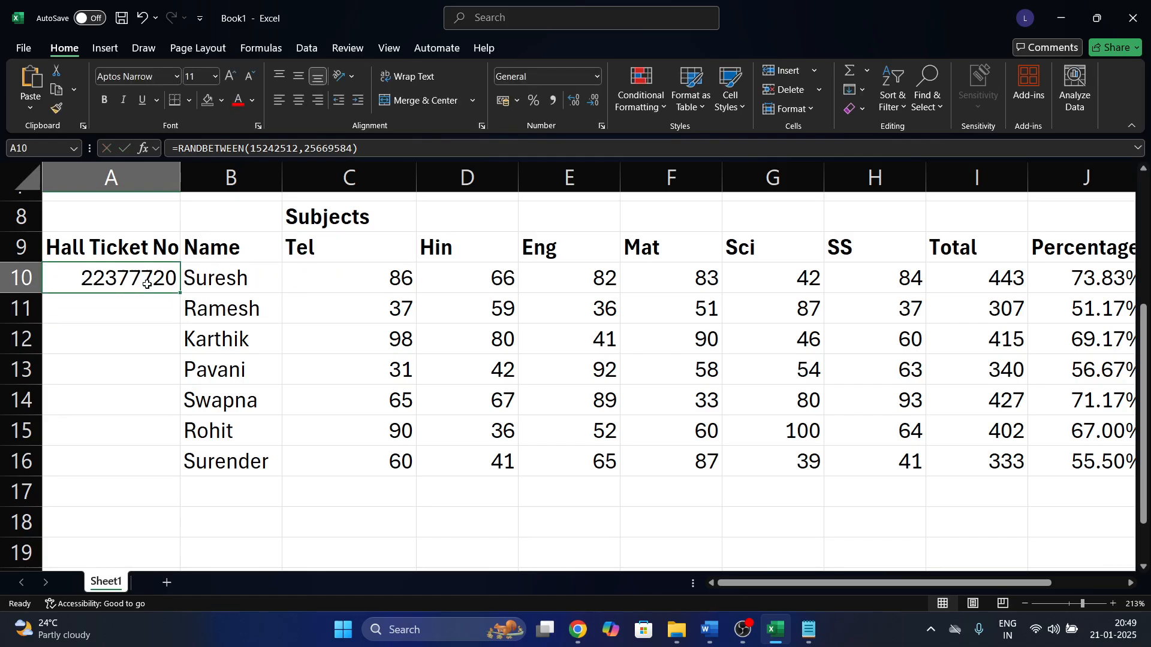
left_click_drag(182, 293, 178, 484)
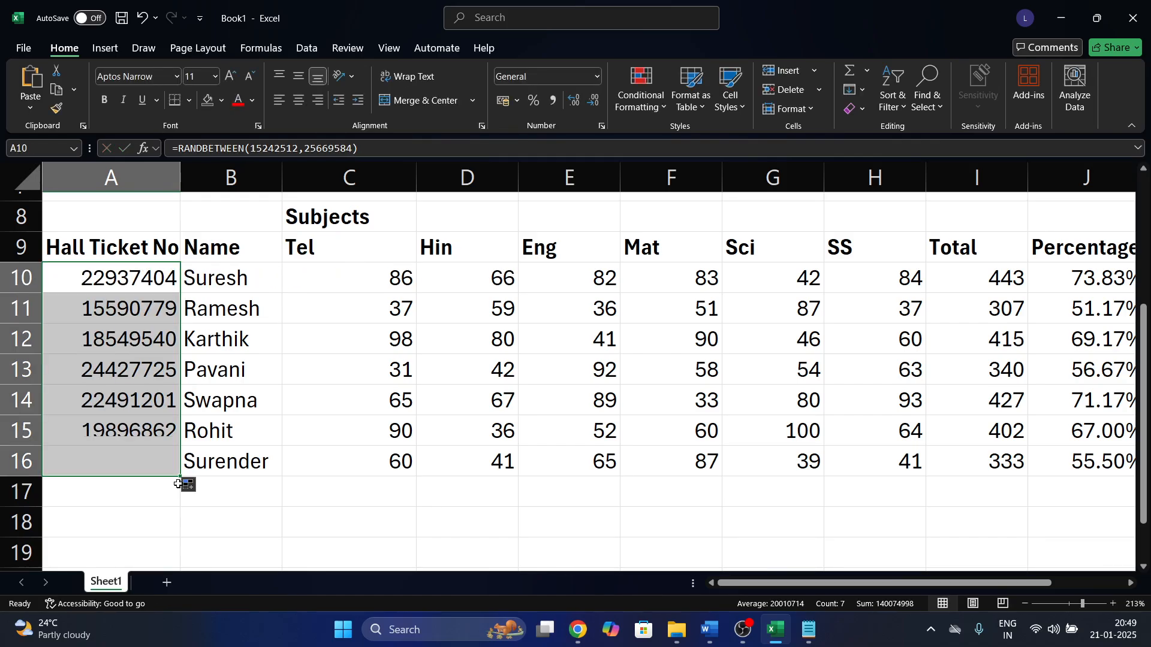
key("ctrl+c")
key("ctrl+shift+v")
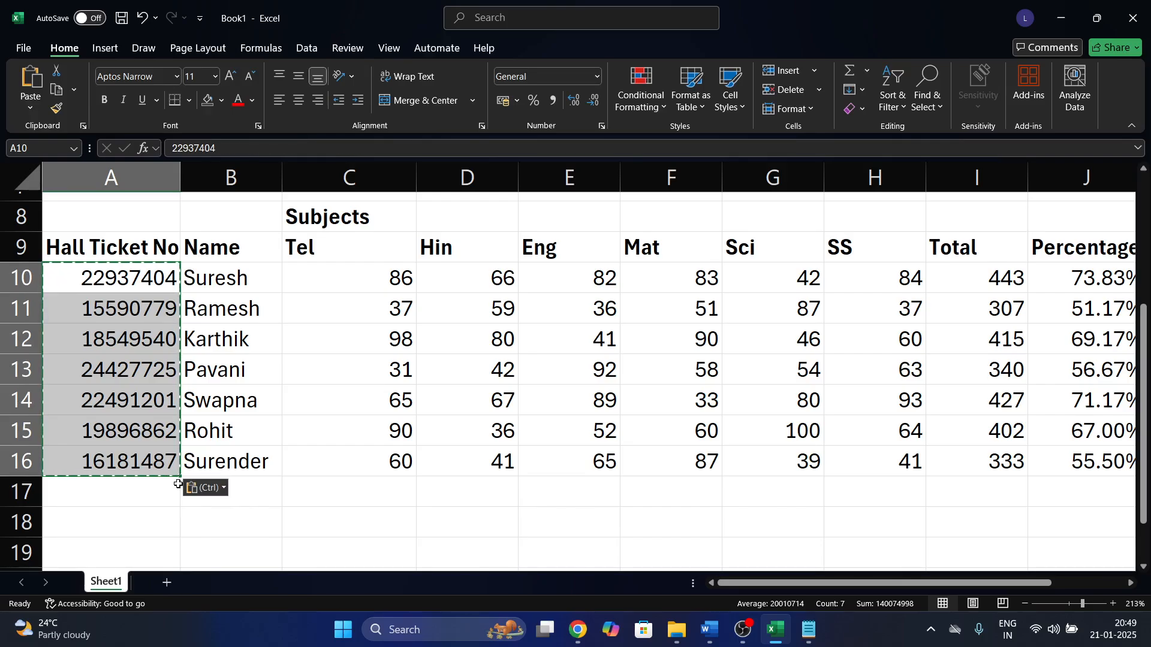
left_click(251, 345)
left_click_drag(180, 279, 155, 463)
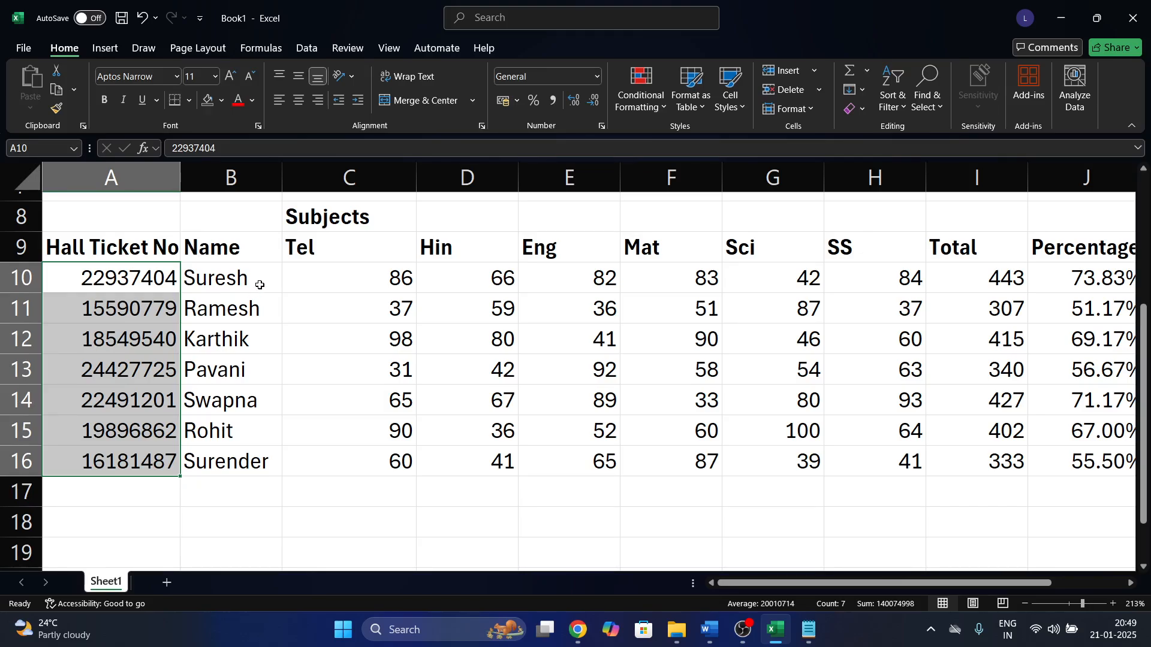
Zoom the sheet out to 200% and autofit column A so the heading shows fully.
scroll(262, 284, "left", 2)
left_click(182, 244)
scroll(181, 244, "up", 1)
scroll(457, 326, "right", 1)
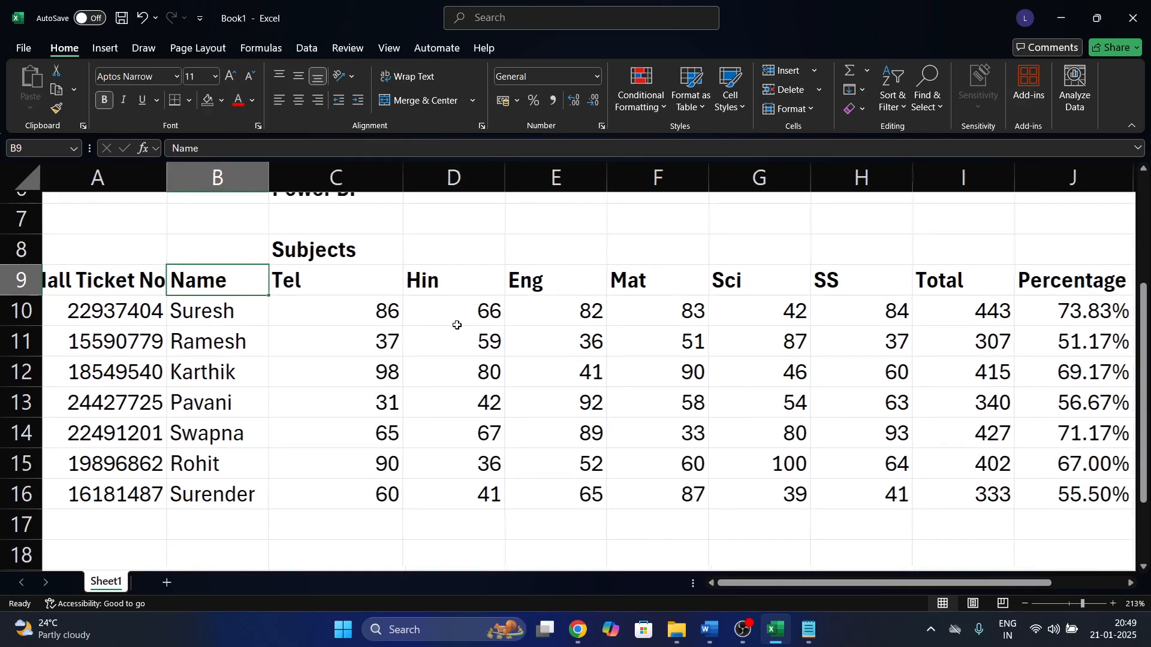
left_click(1028, 609)
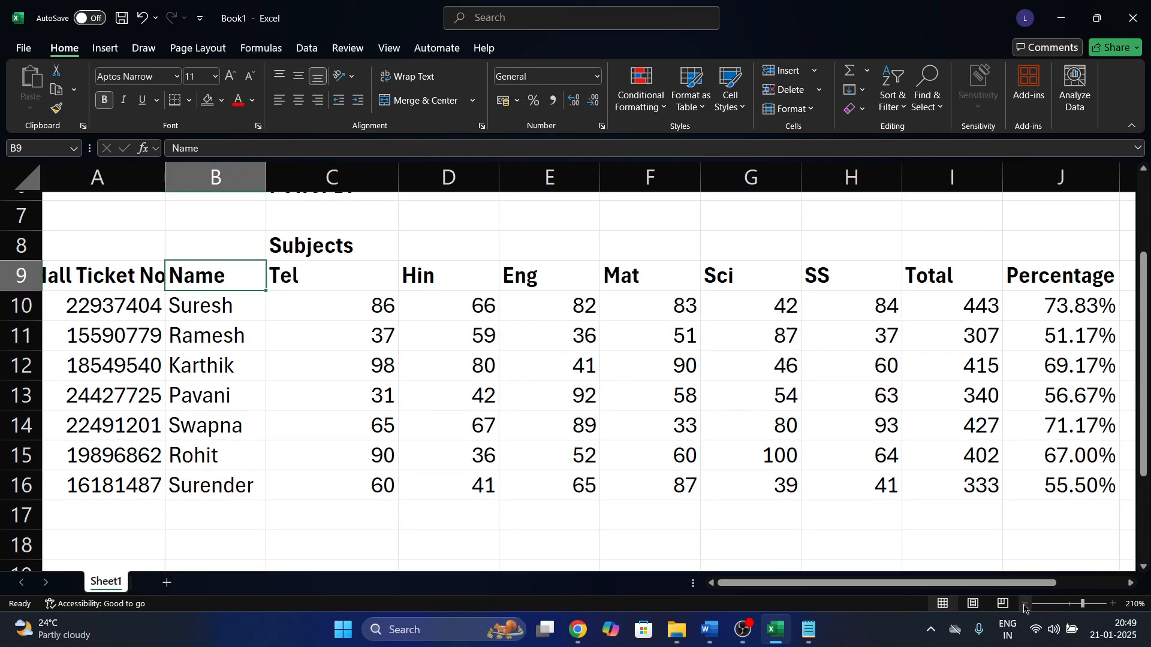
left_click(1025, 604)
scroll(521, 424, "left", 1)
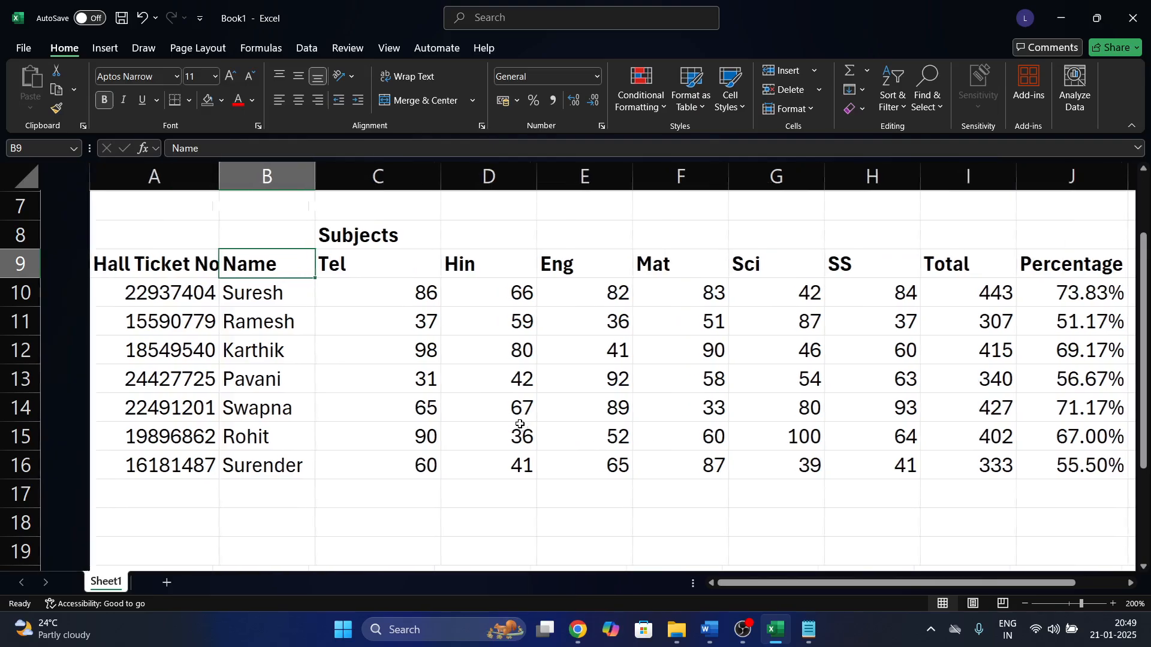
double_click(165, 178)
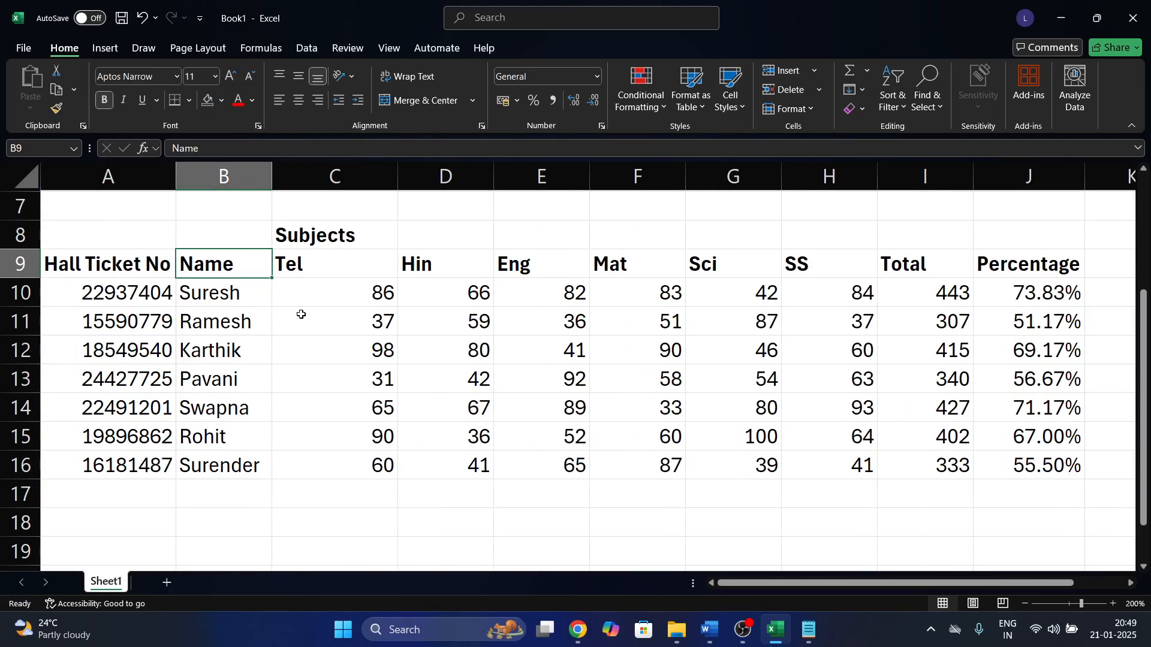
left_click(347, 217)
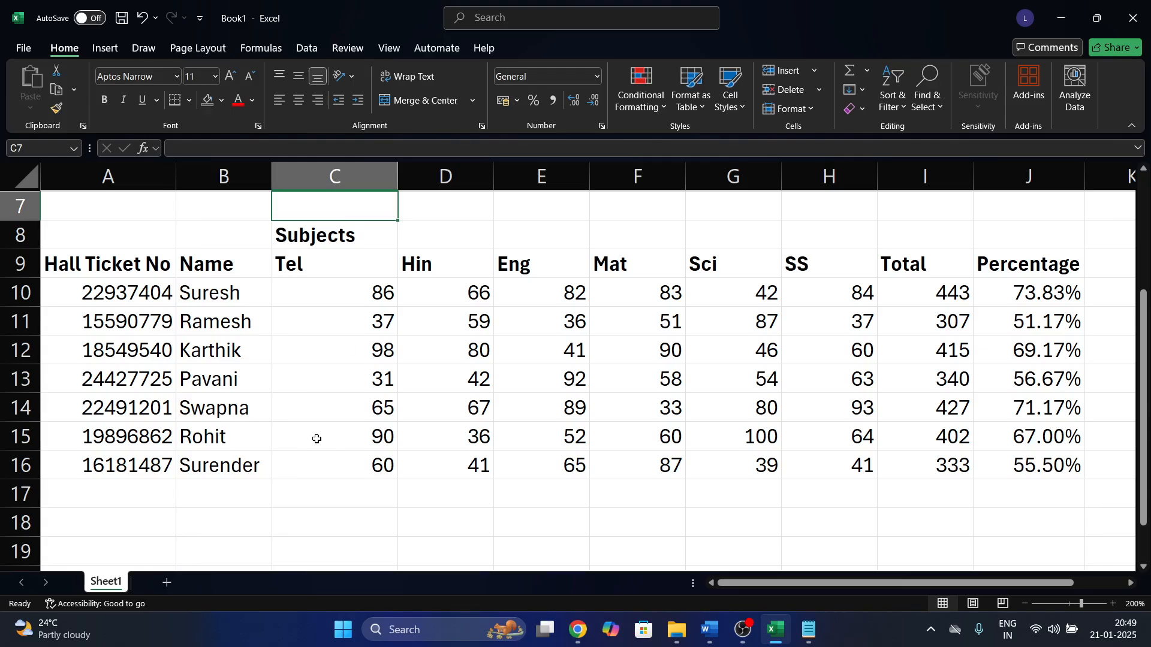
On a new Sheet2, put an 'Enter Hall Ticket' label in B3 and autofit column B.
left_click(166, 582)
scroll(189, 322, "up", 5)
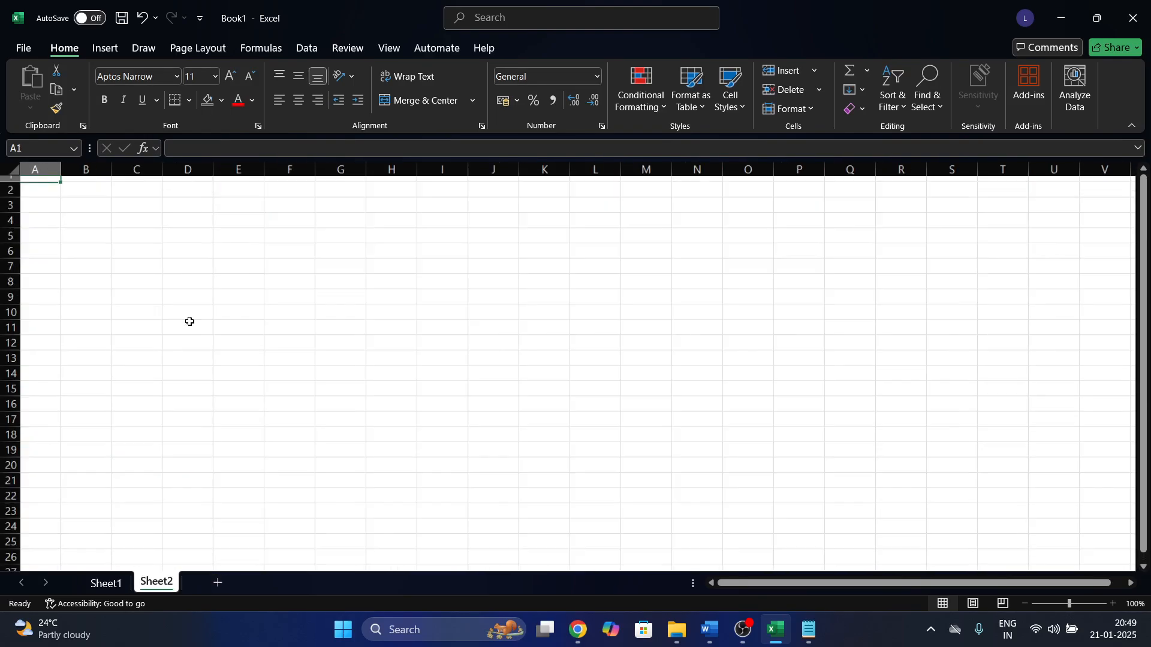
scroll(189, 322, "left", 2)
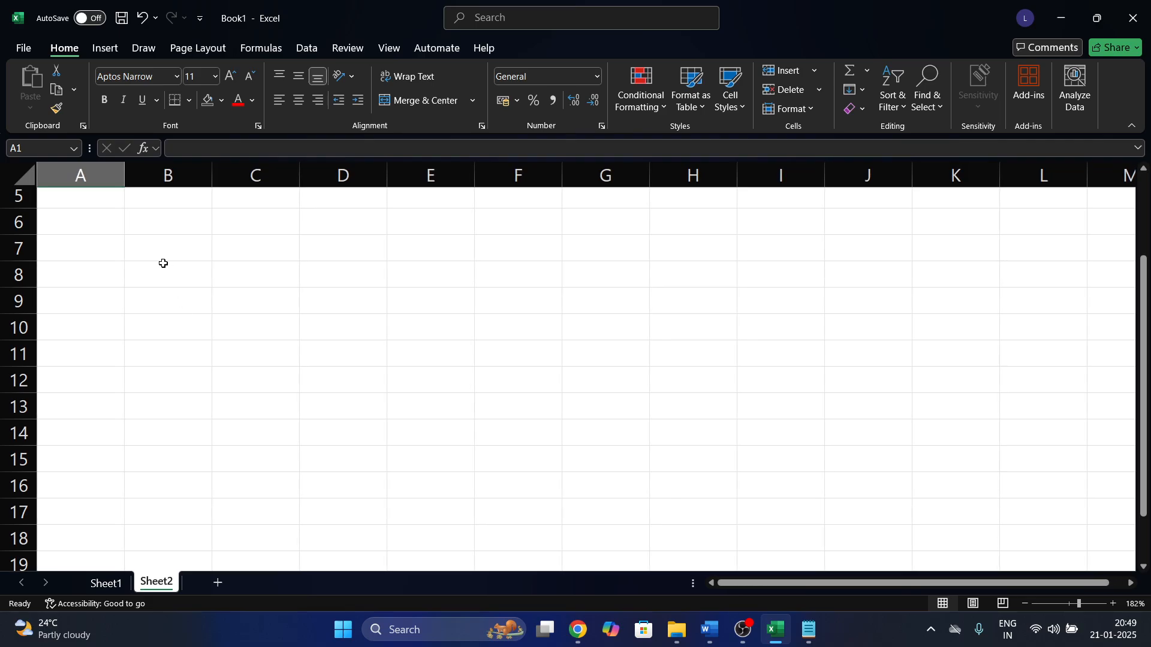
scroll(237, 284, "up", 4)
scroll(192, 275, "up", 2)
left_click(184, 250)
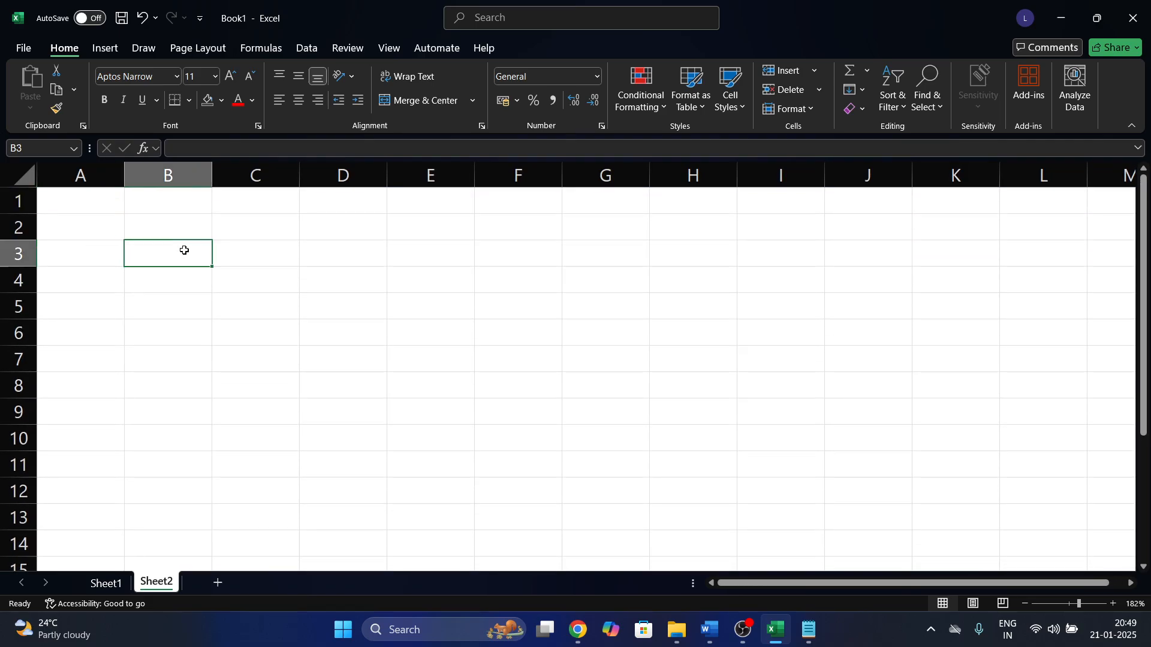
type("Enter H")
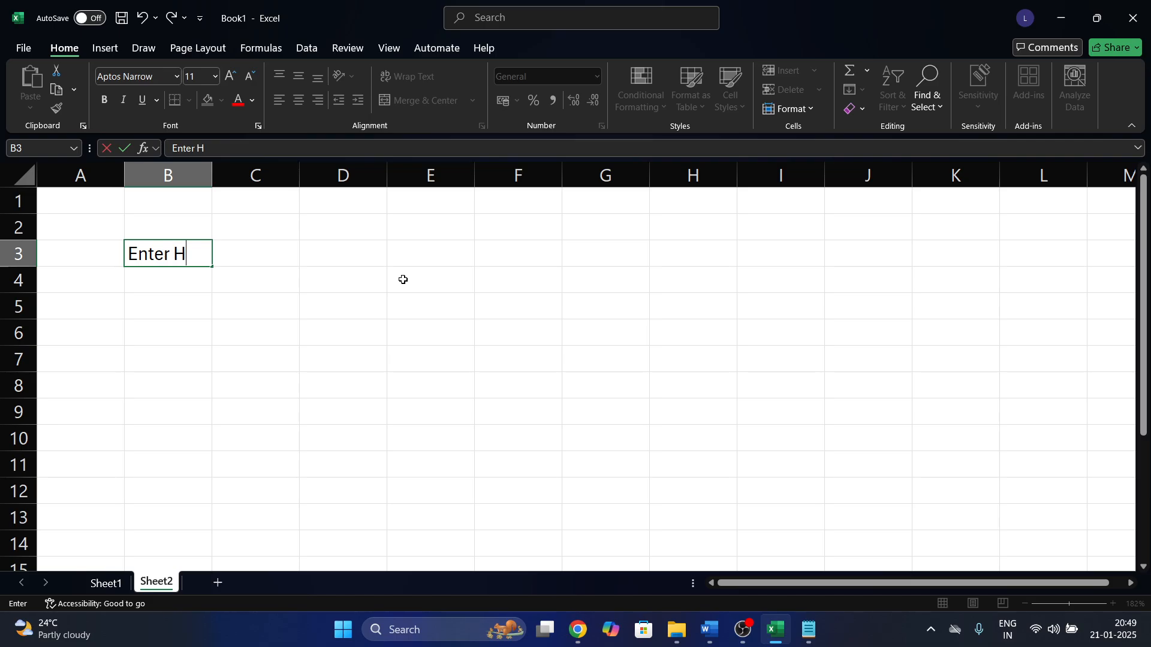
type("all Ticket")
key("Return")
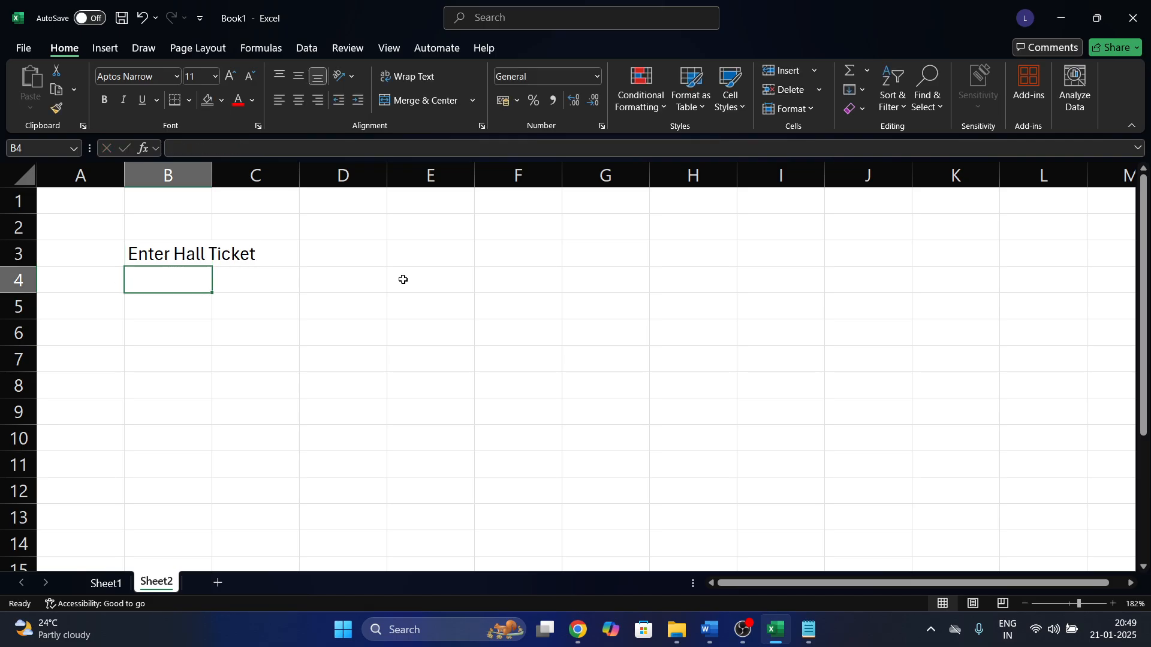
double_click(213, 176)
Widen column C and give the C3 entry cell an outside border.
left_click(333, 250)
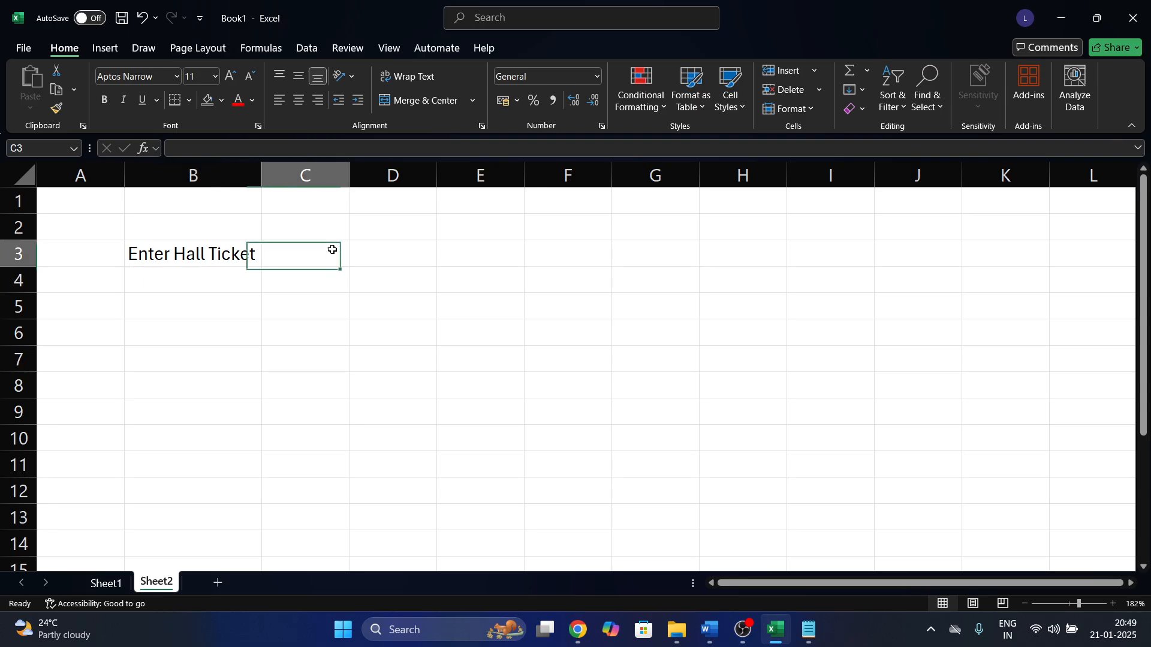
left_click_drag(350, 174, 421, 184)
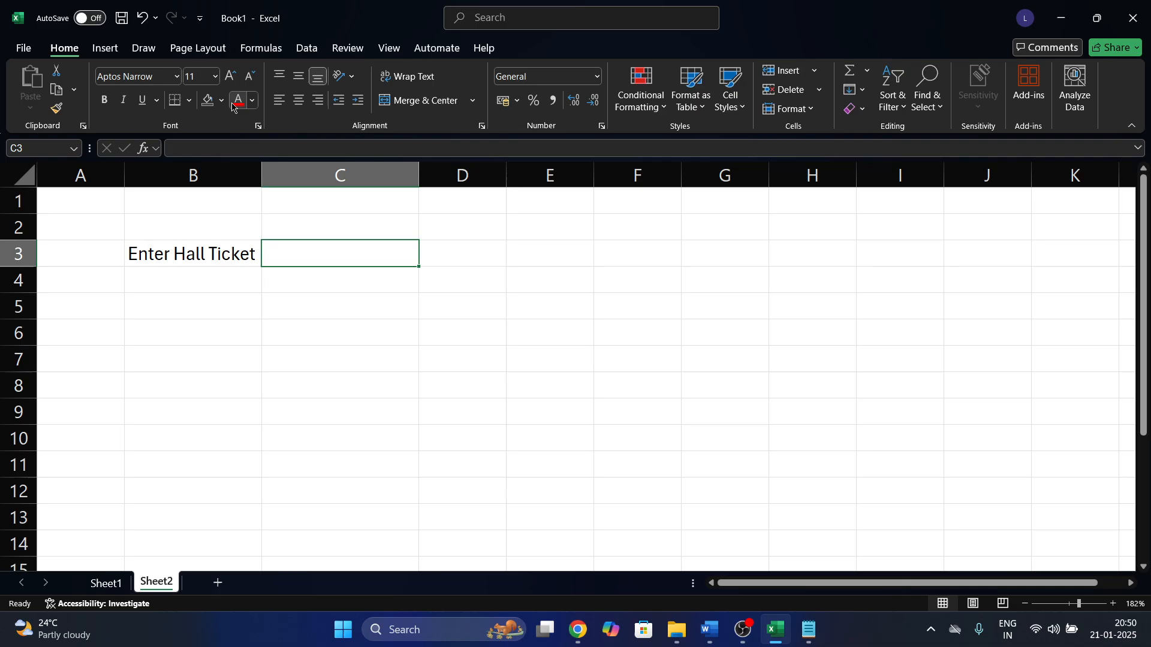
left_click(191, 100)
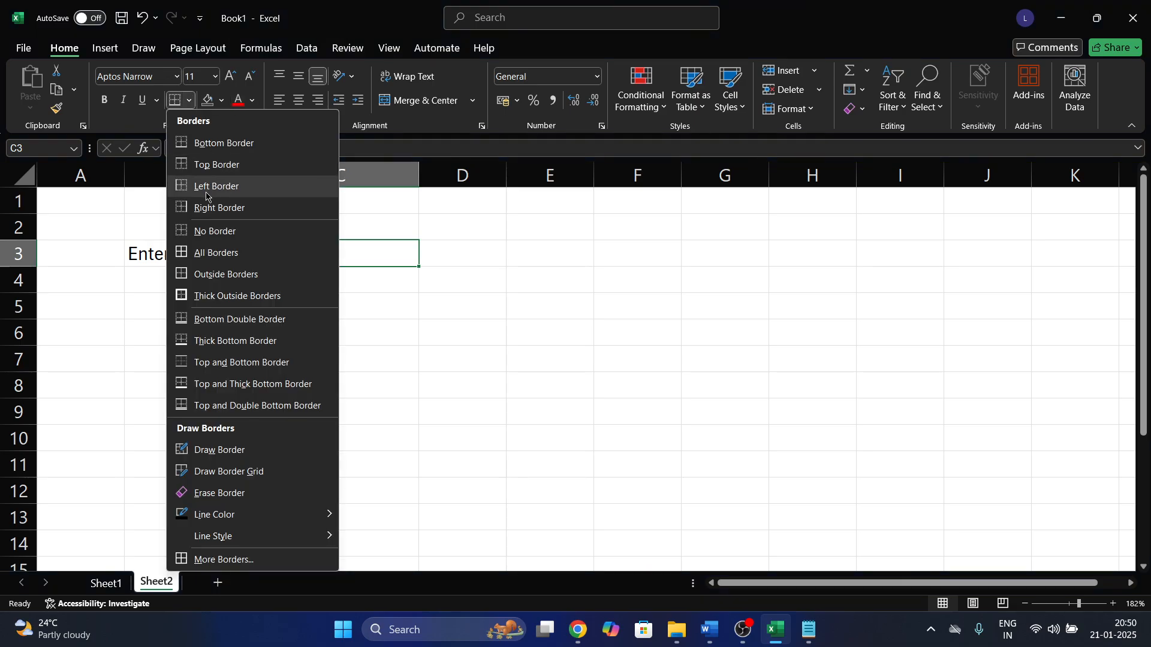
left_click(200, 275)
left_click(563, 324)
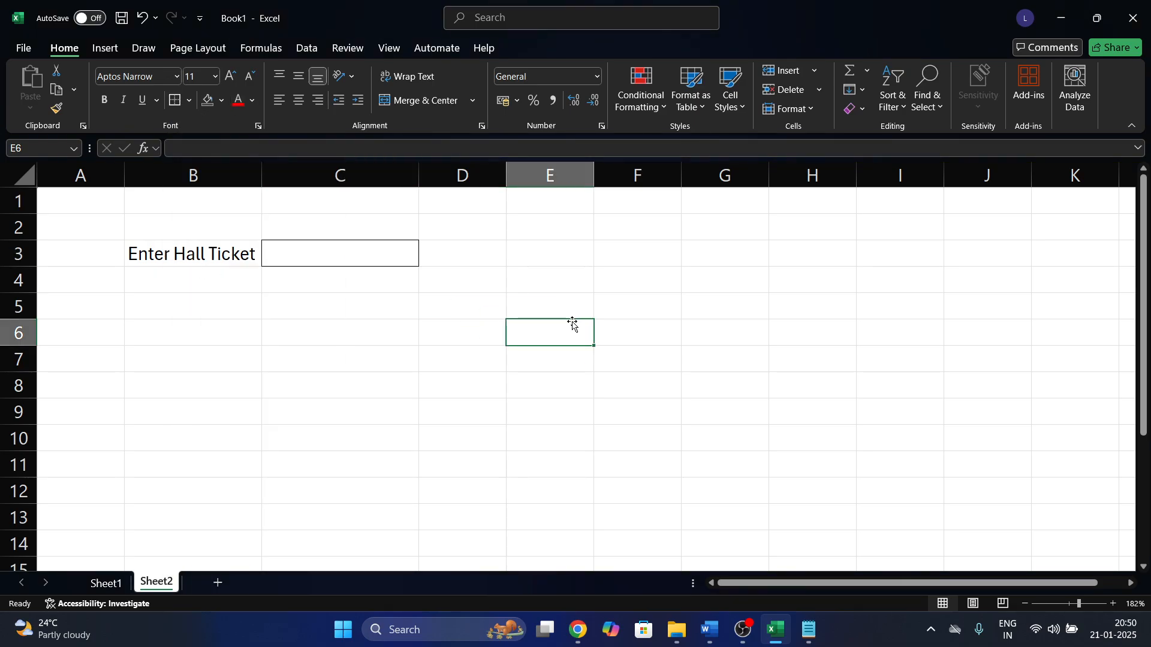
left_click(377, 266)
Copy Sheet1's Name-to-Percentage headers into Sheet2 row 8 from B8, autofitting column J.
left_click(106, 583)
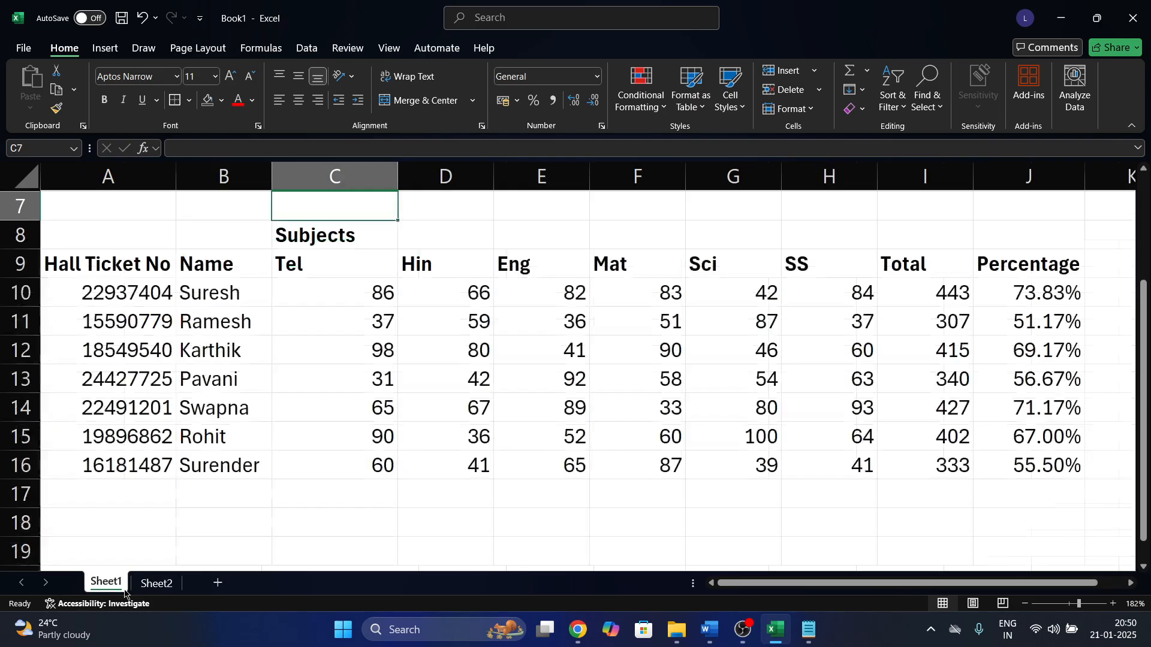
left_click(204, 263)
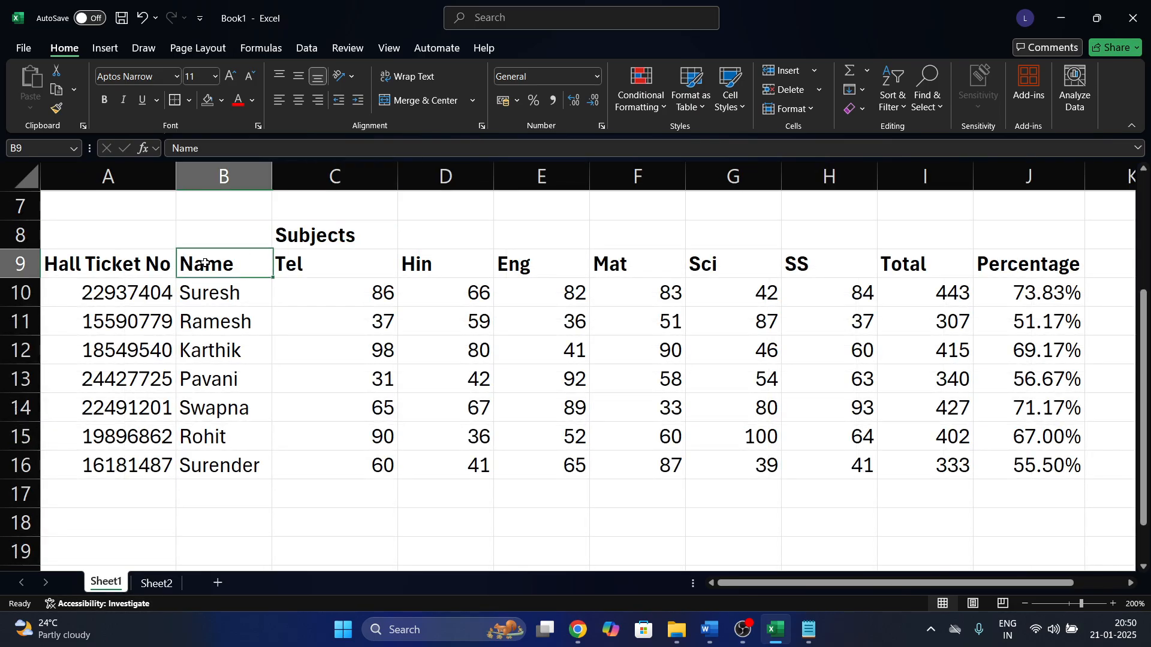
key("ctrl+shift+Right")
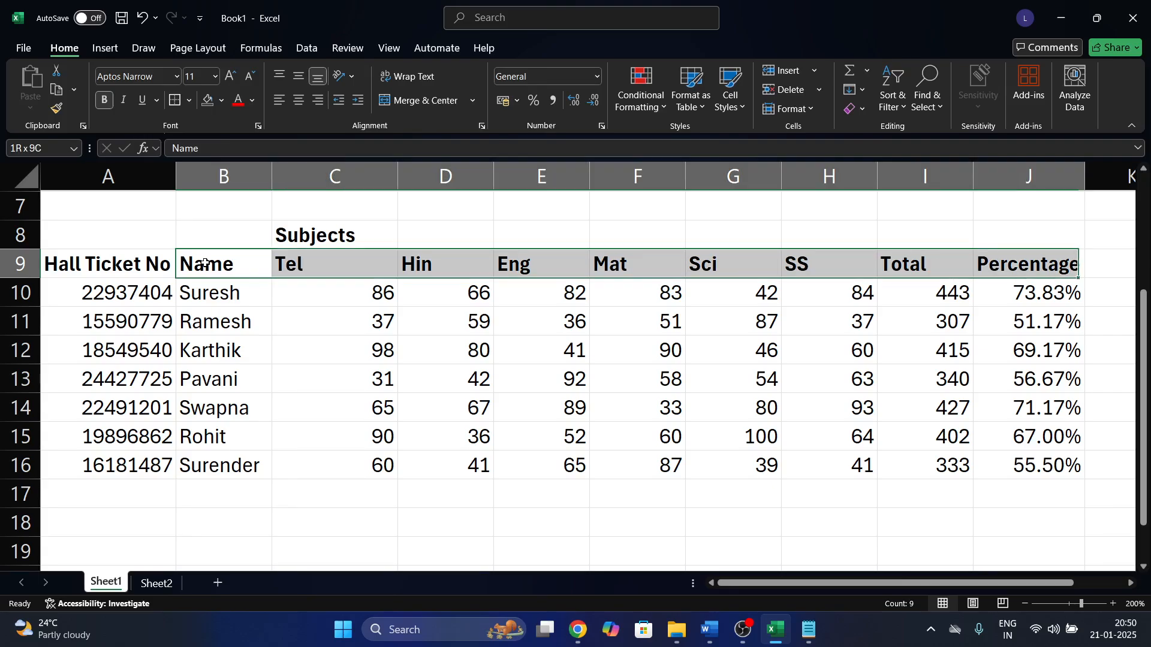
key("ctrl+c")
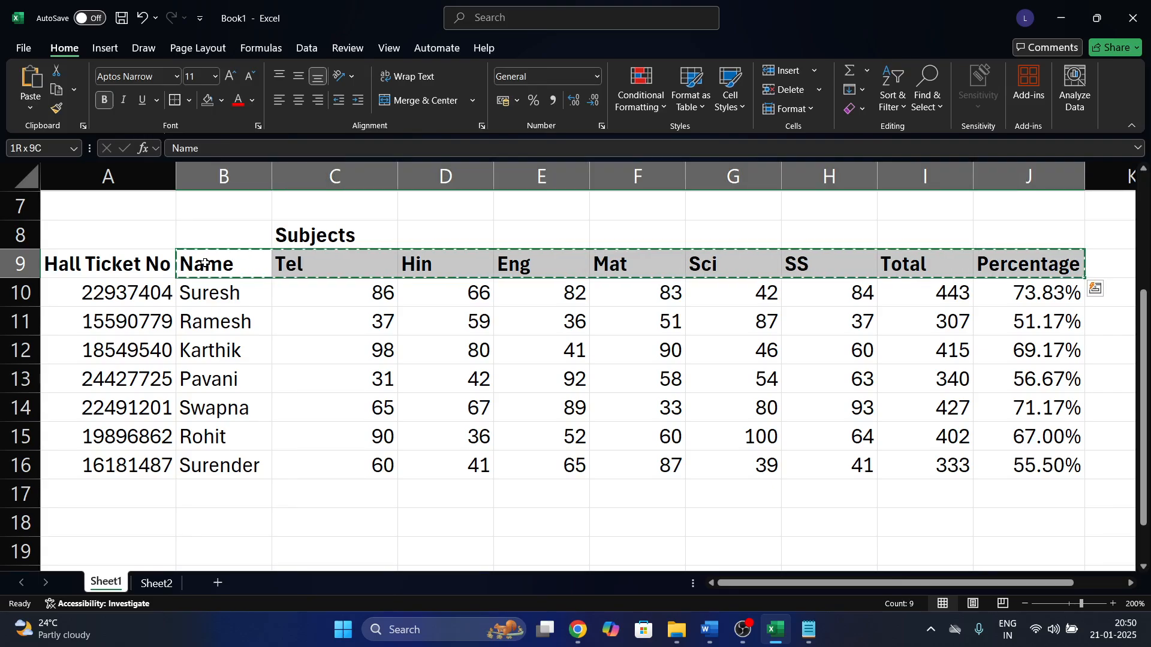
left_click(156, 582)
left_click(468, 340)
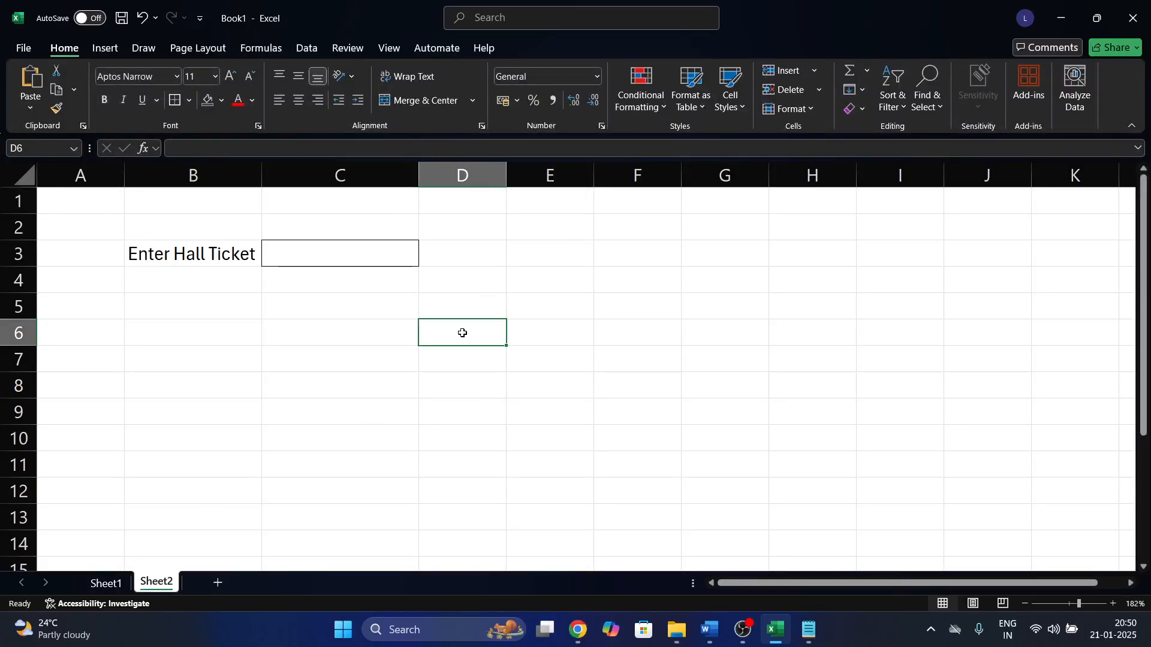
left_click(198, 373)
key("ctrl+v")
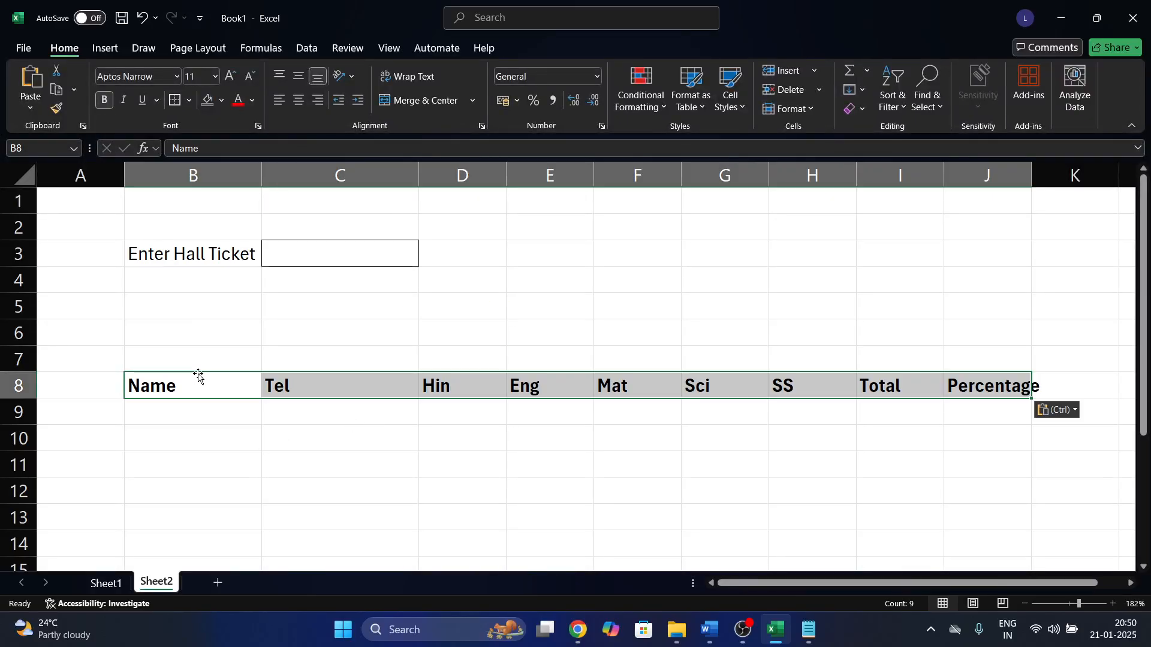
left_click(380, 314)
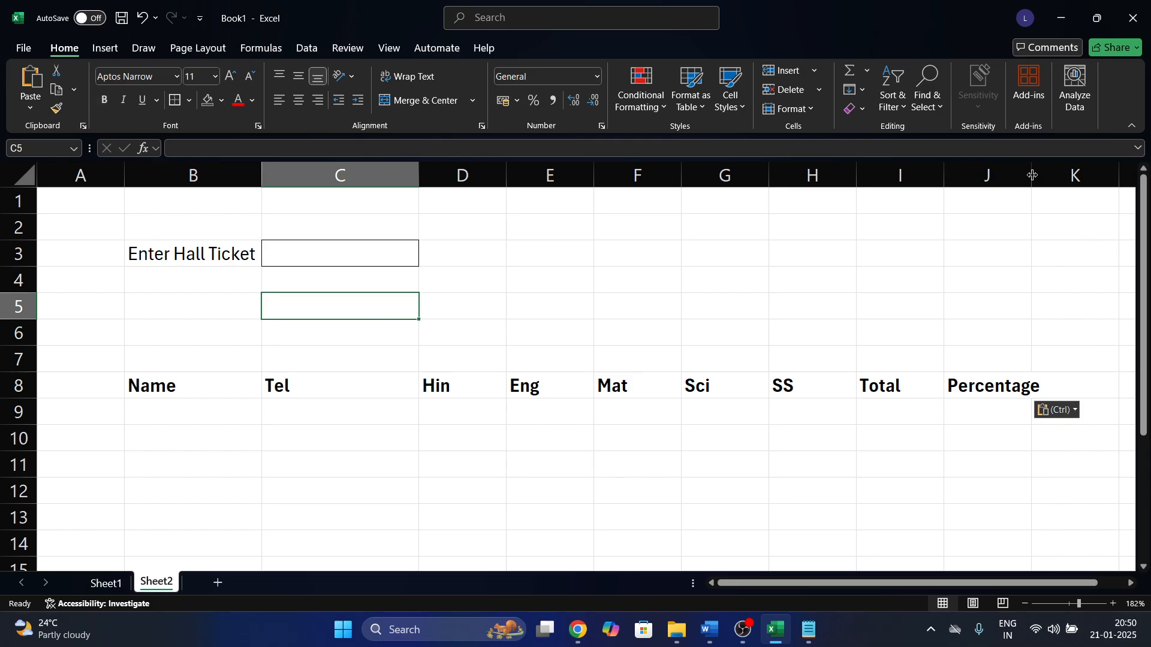
double_click(1032, 174)
Begin a VLOOKUP formula in B9.
left_click(234, 404)
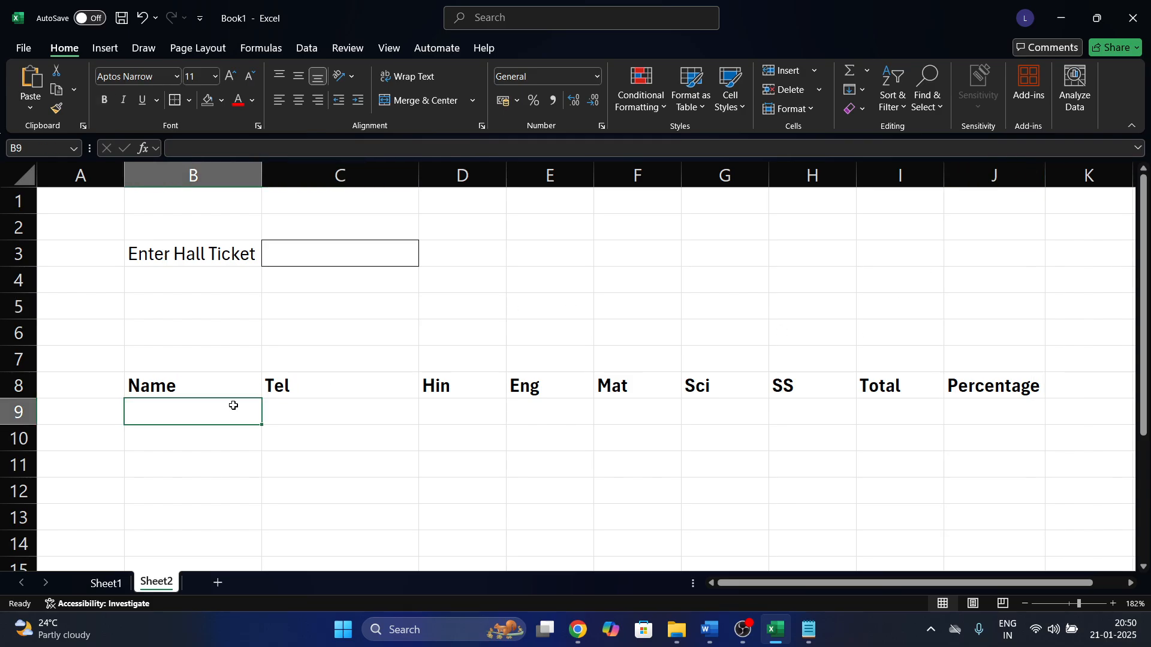
type("=vl")
key("Tab")
Use C3 as the lookup value and absolute Sheet1!$A$9:$J$16 as the VLOOKUP table.
left_click(335, 253)
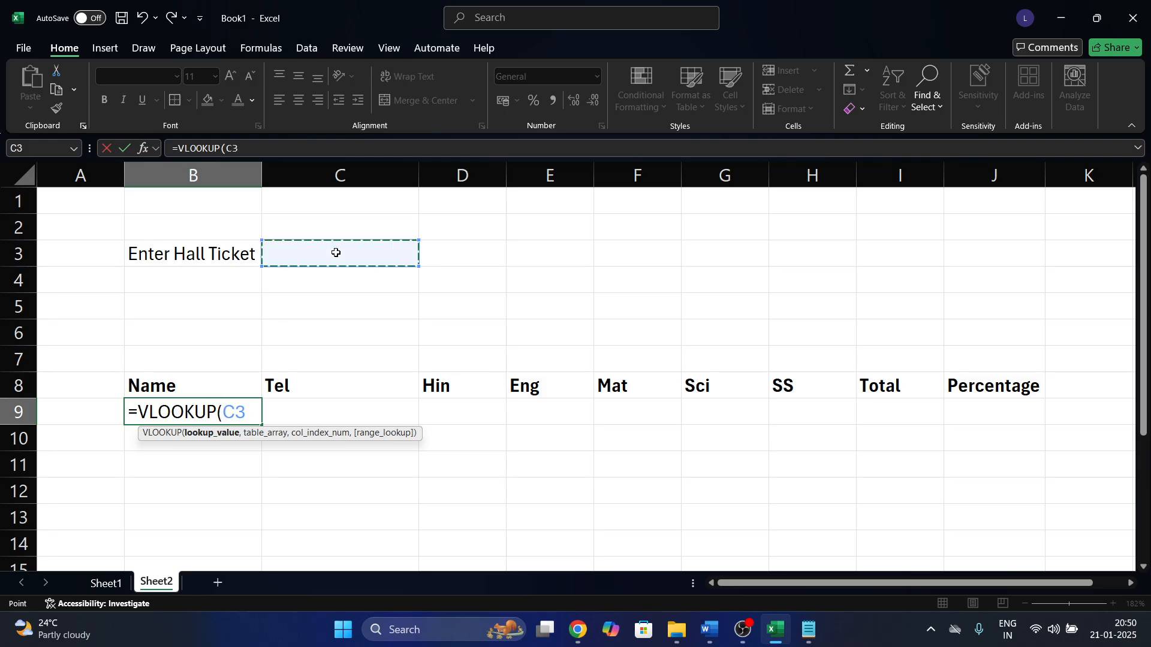
type(".")
type(",")
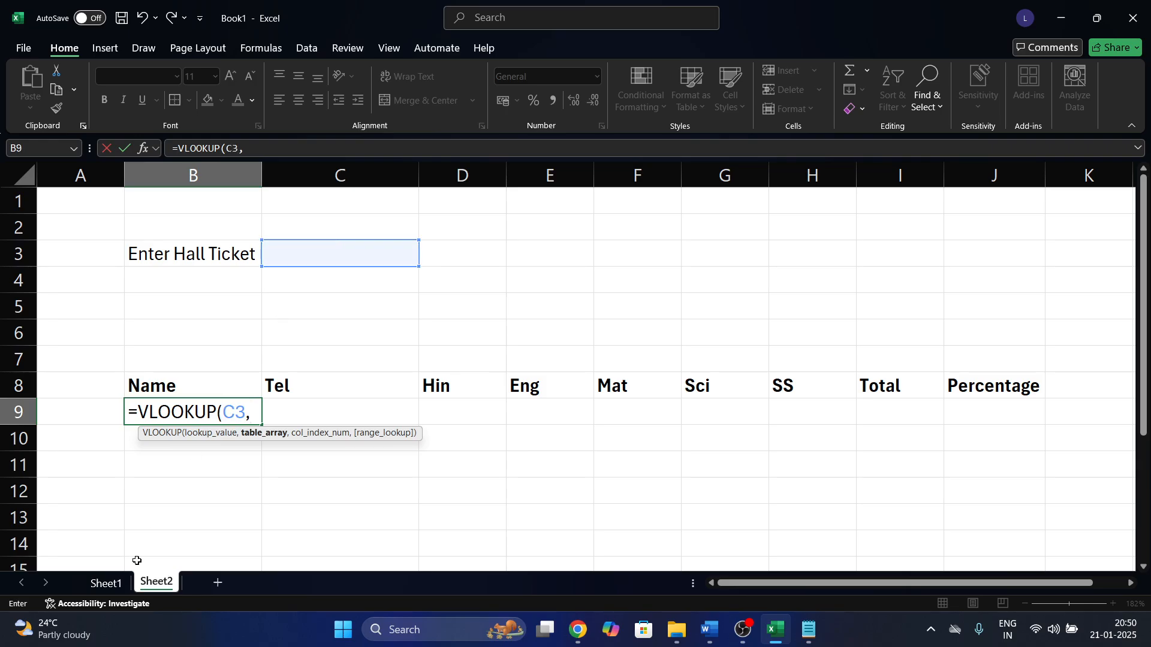
left_click(106, 583)
left_click(137, 283)
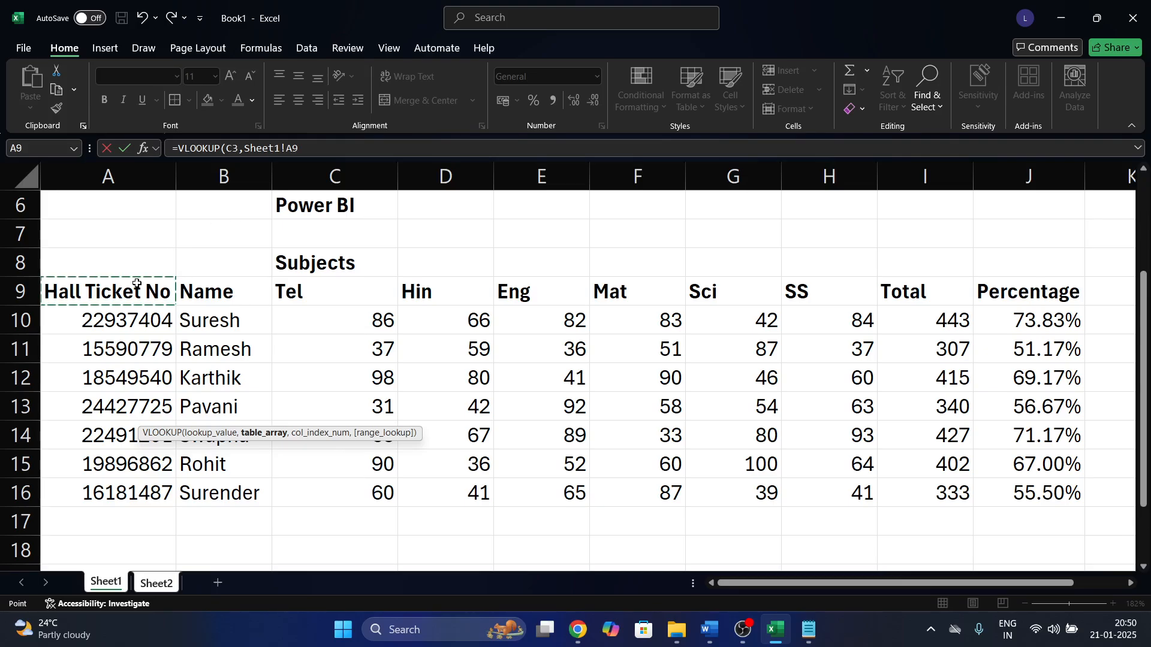
key("ctrl+shift+Right")
key("ctrl+shift+Down")
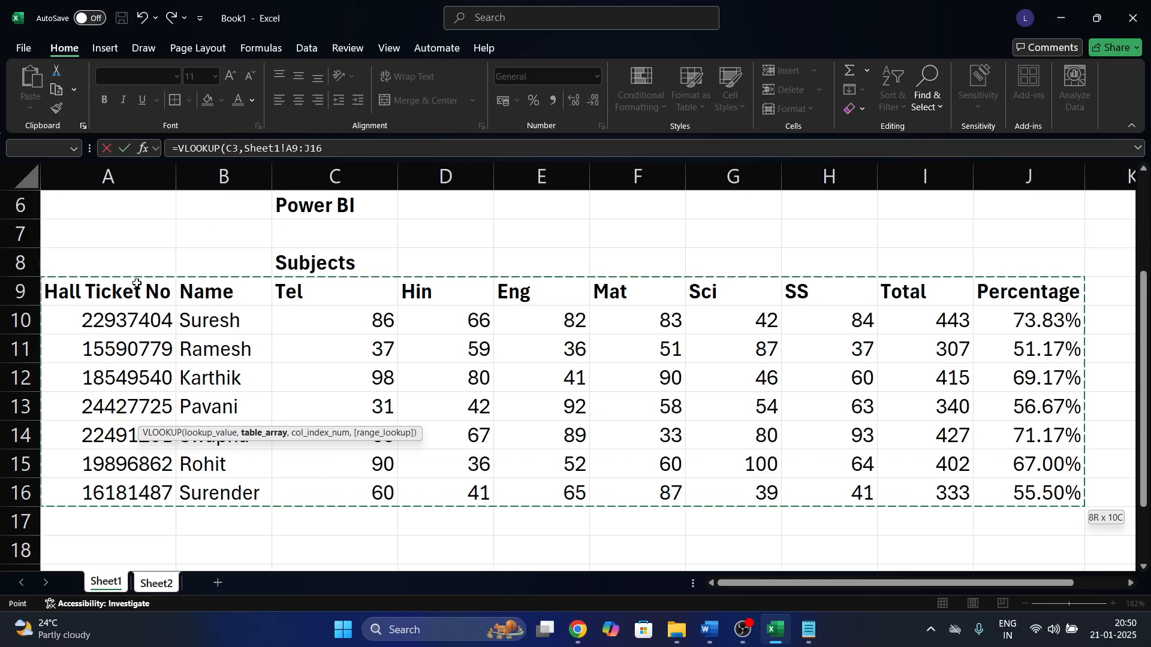
key("F4")
Add MATCH(Sheet2!B8,Sheet1!$A$9:$J$9,0) as the column index with exact-match lookup.
type(",mat")
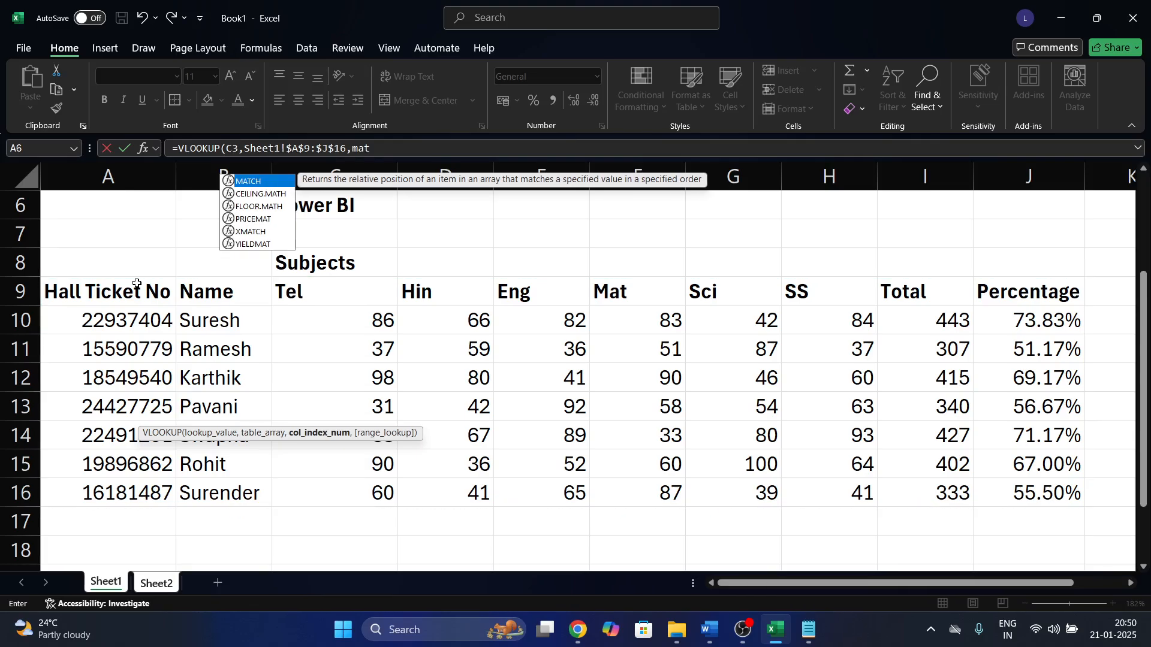
key("Tab")
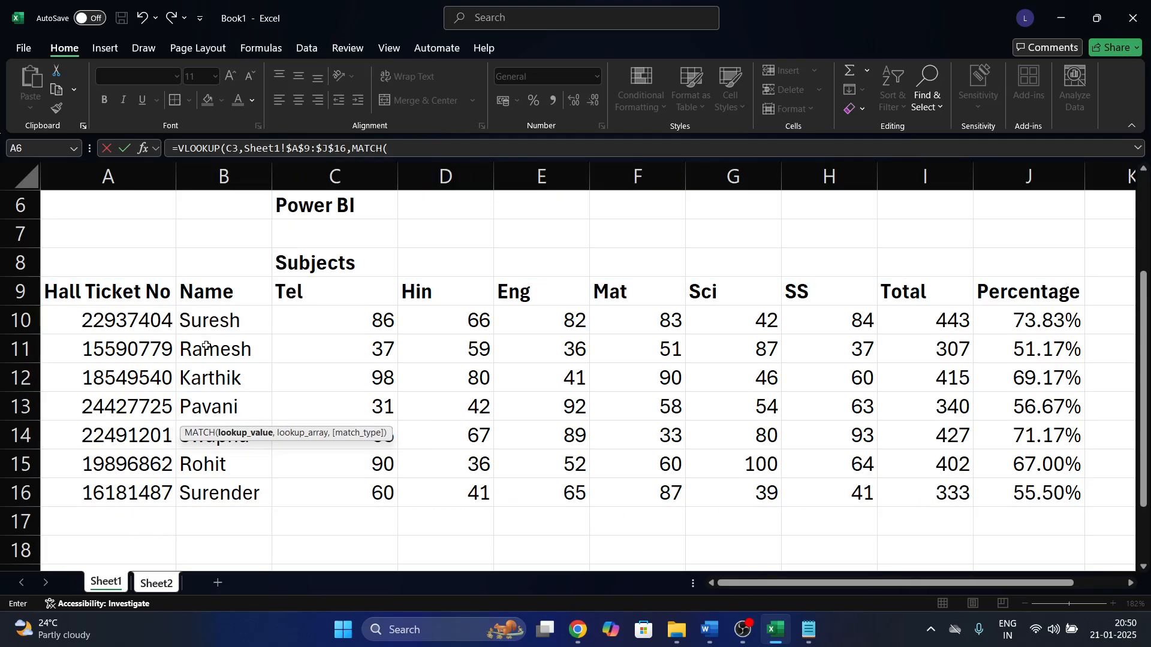
left_click(157, 583)
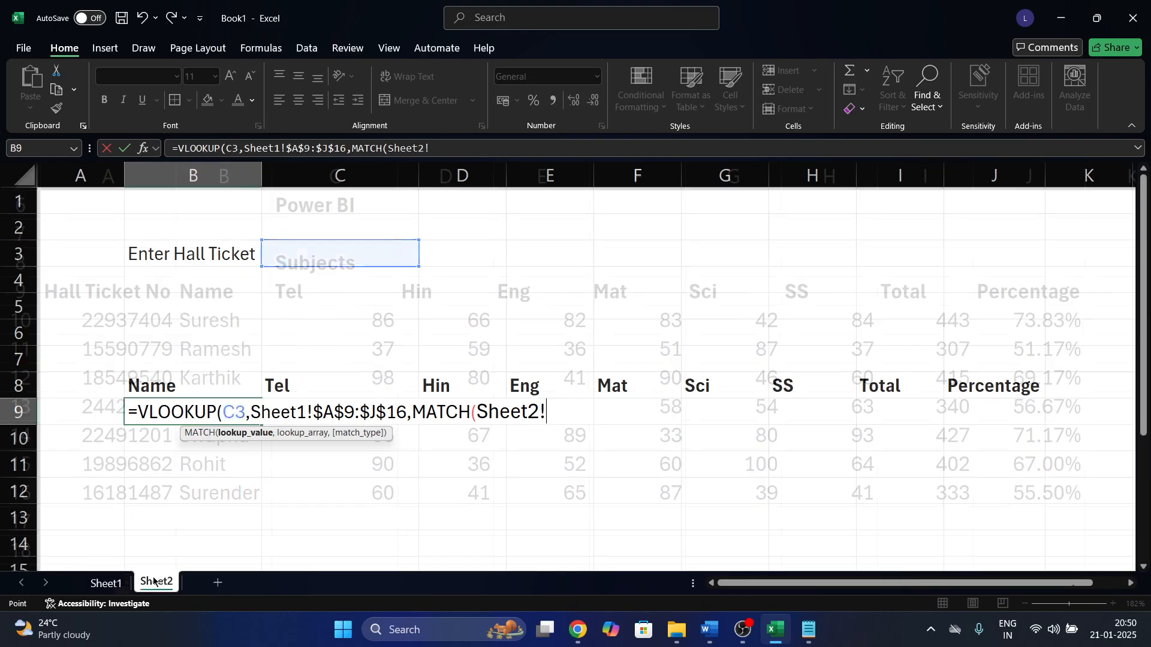
left_click(220, 391)
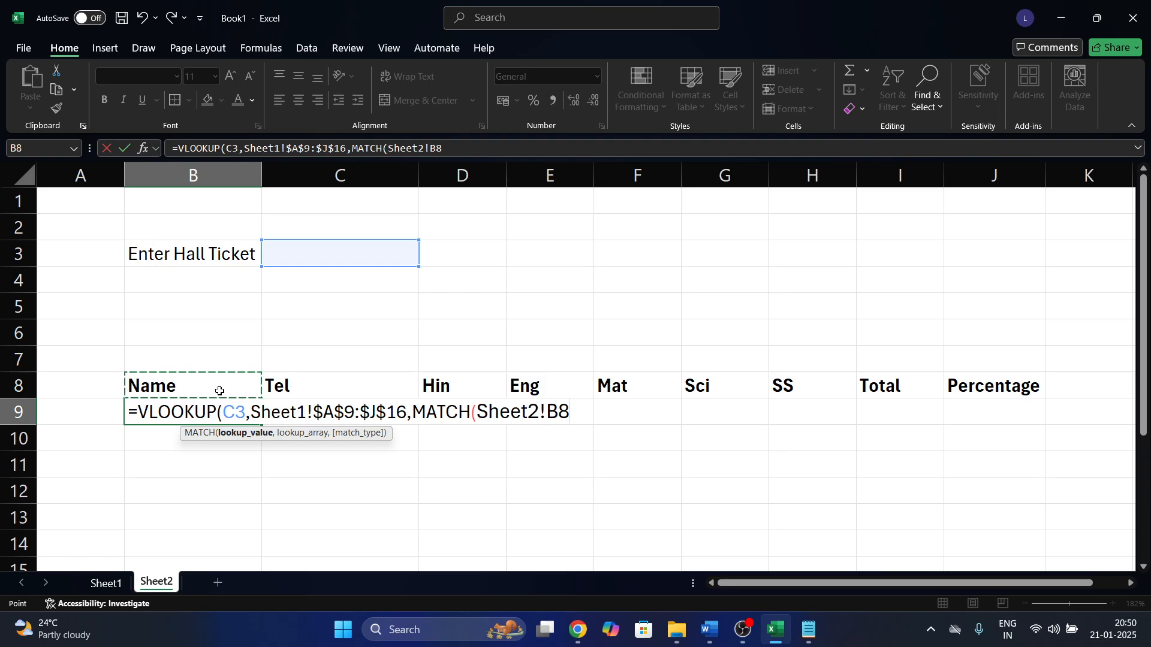
type(",")
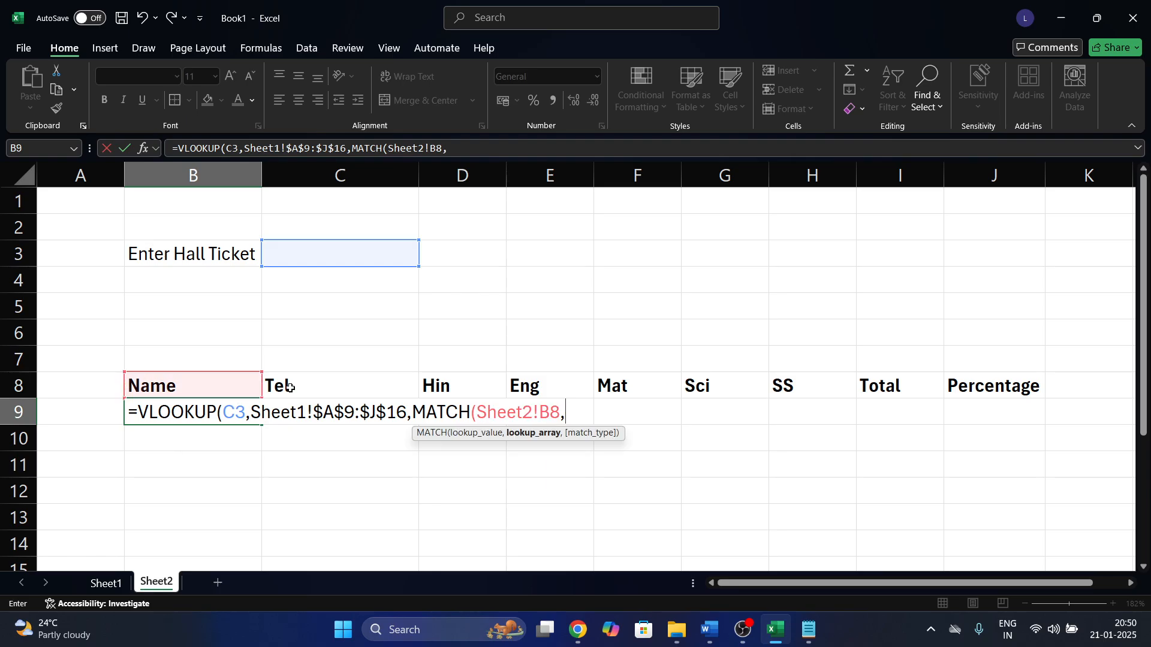
left_click(106, 583)
left_click(113, 301)
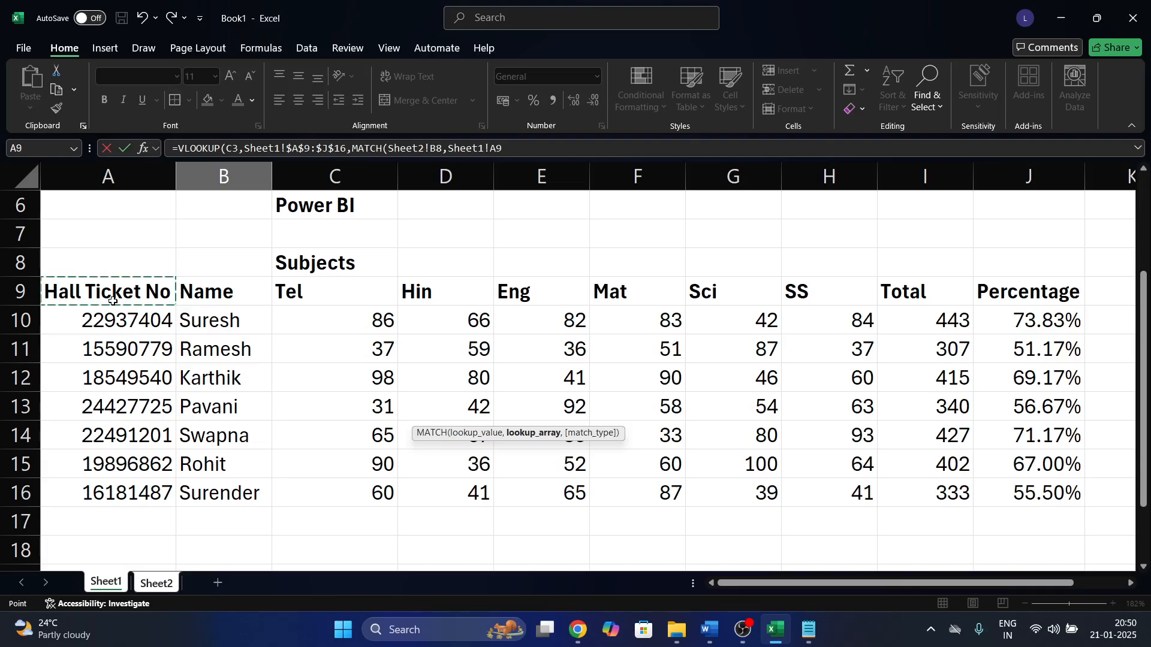
key("ctrl+shift+Right")
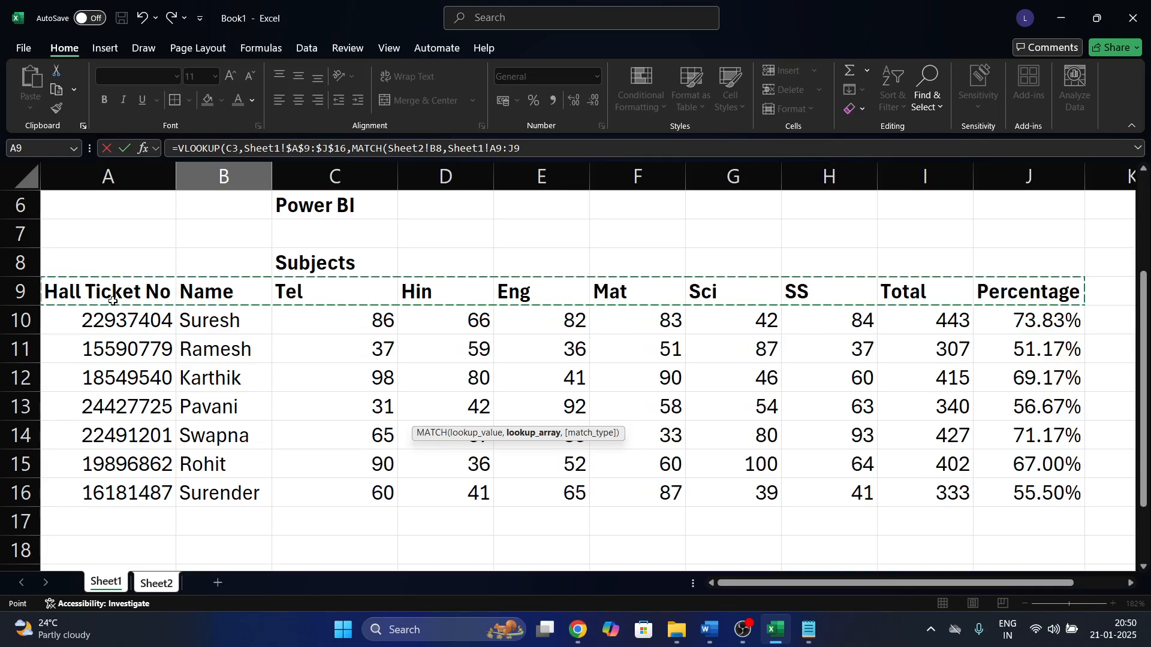
key("F4")
type(",0),0")
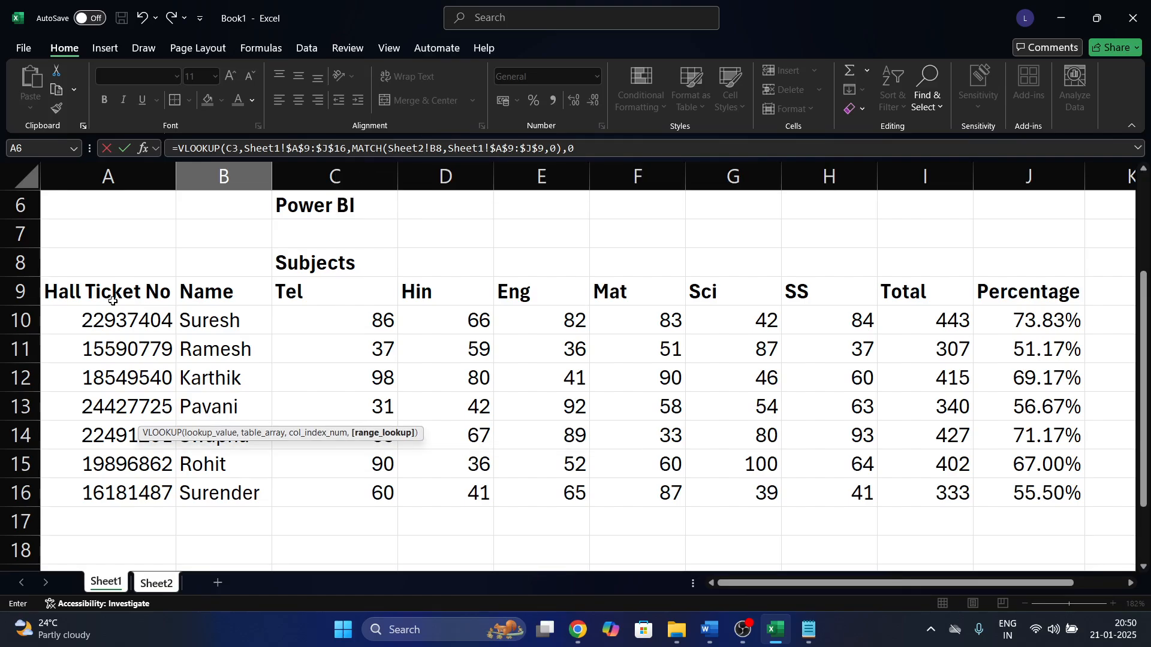
type(")")
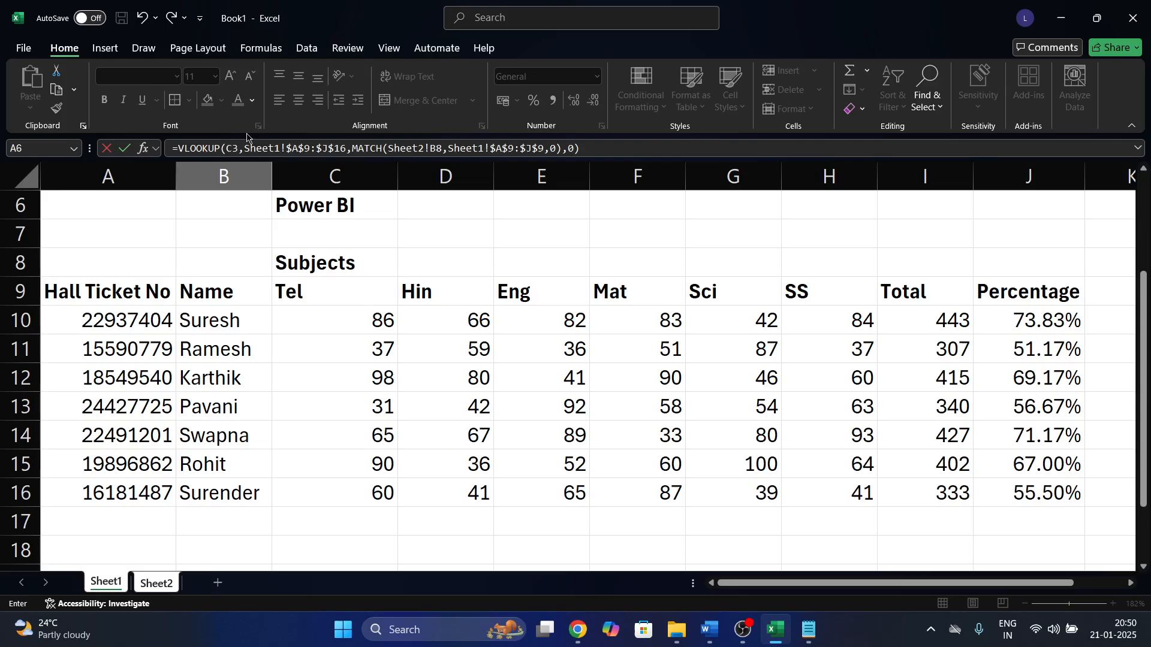
Lock C3 as $C$3, enter the formula, and fill it across B9:J9.
left_click(233, 148)
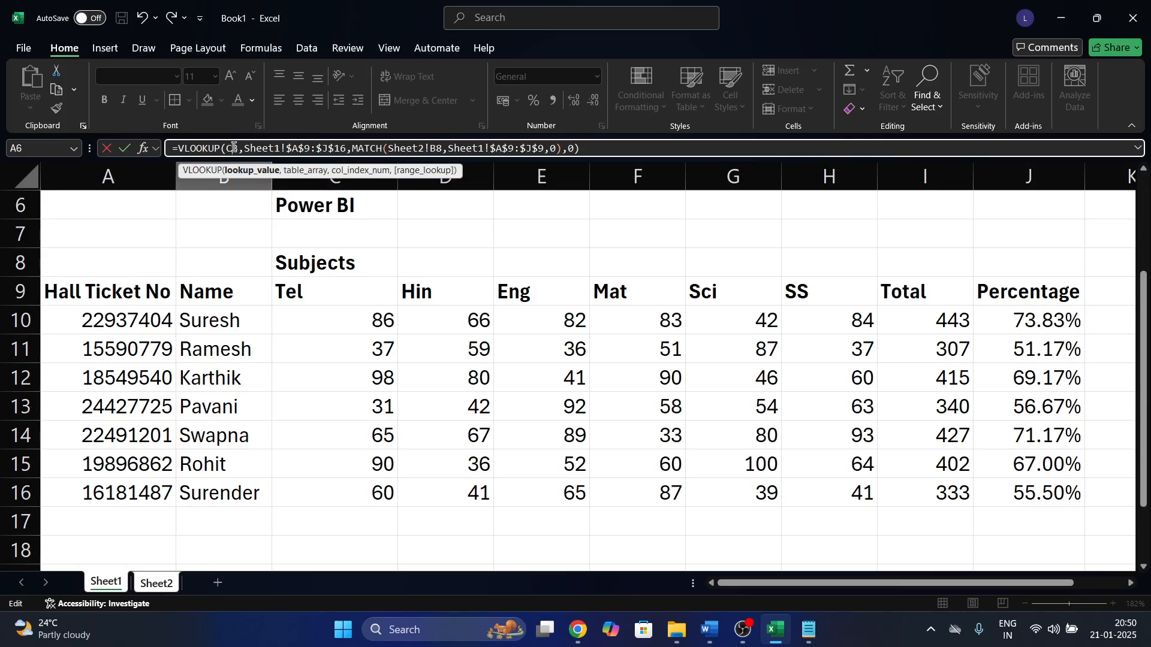
key("F4")
key("Return")
key("Up")
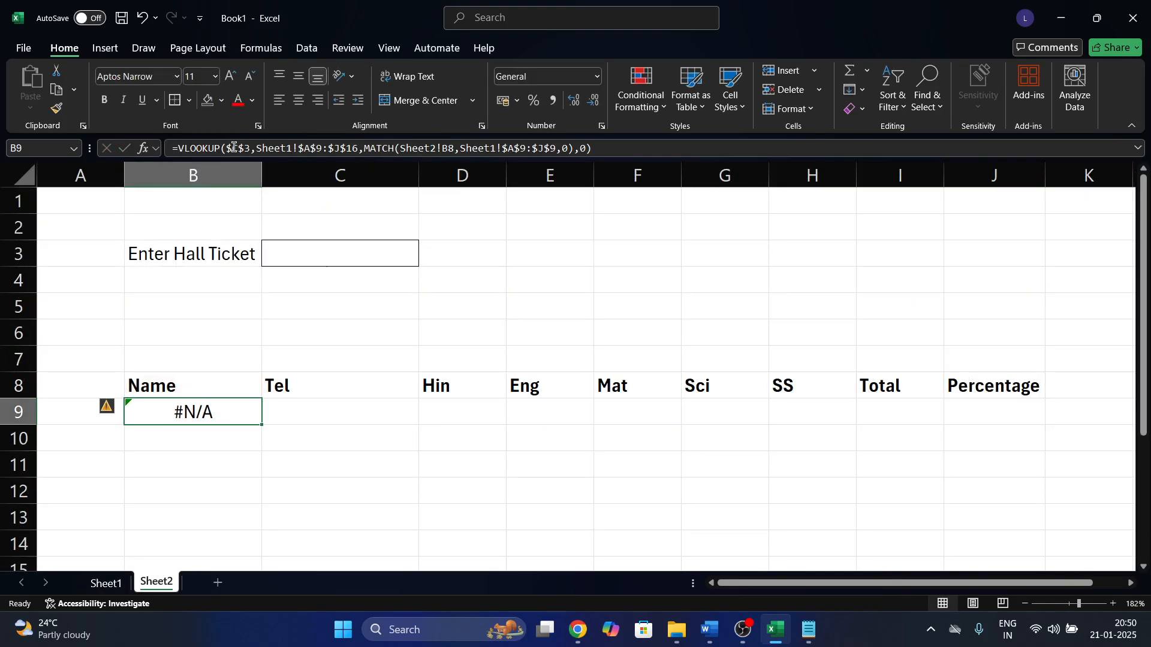
key("shift+Right")
key("shift+Right")
key("shift+Right")
key("shift+Right")
key("shift+Right")
key("shift+Right")
key("shift+Right")
key("shift+Right")
key("ctrl+r")
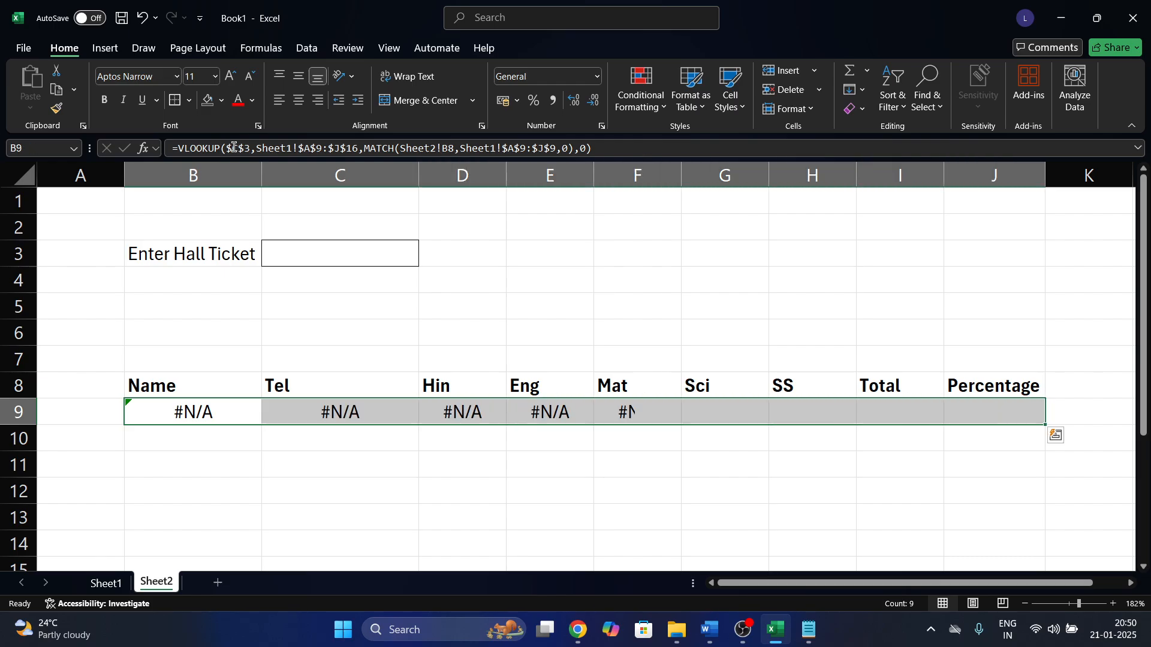
Wrap B9's lookup in IFERROR(...,"") and fill the new formula across to J9.
left_click(183, 410)
left_click(176, 151)
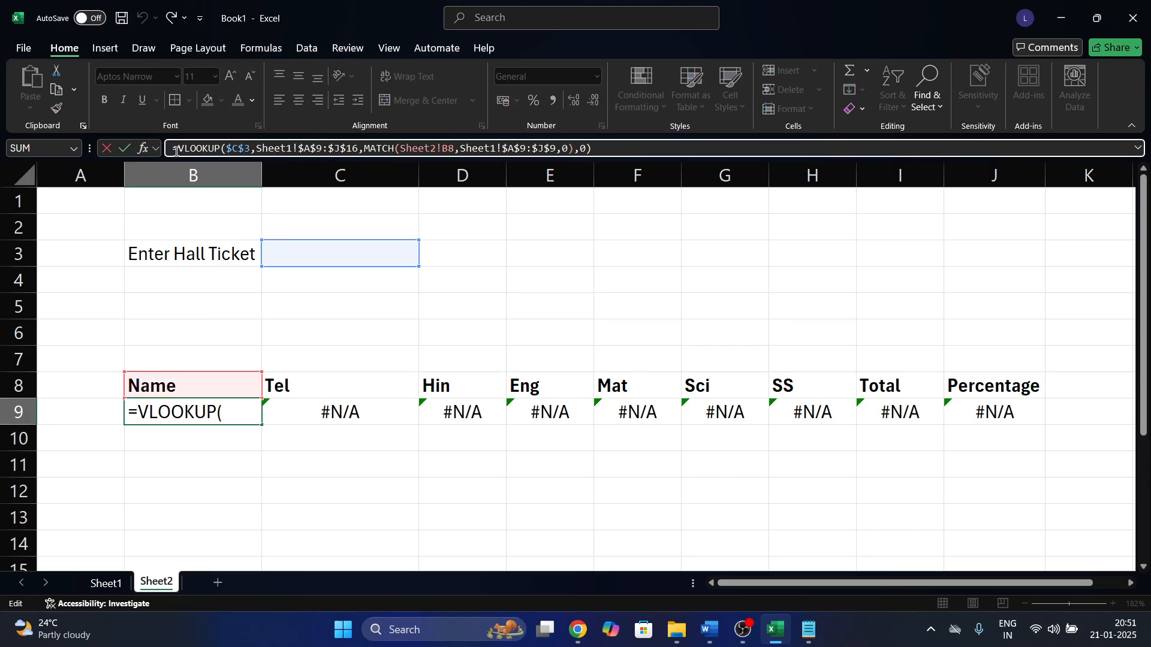
type("IFERROR(")
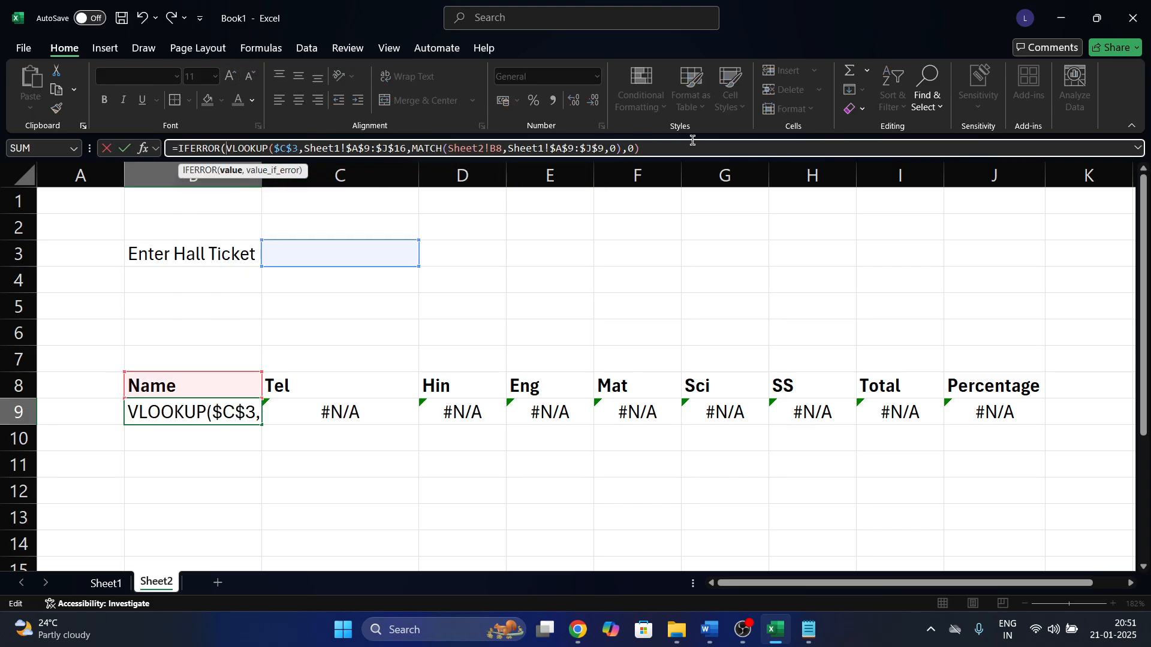
left_click(682, 154)
type(",")
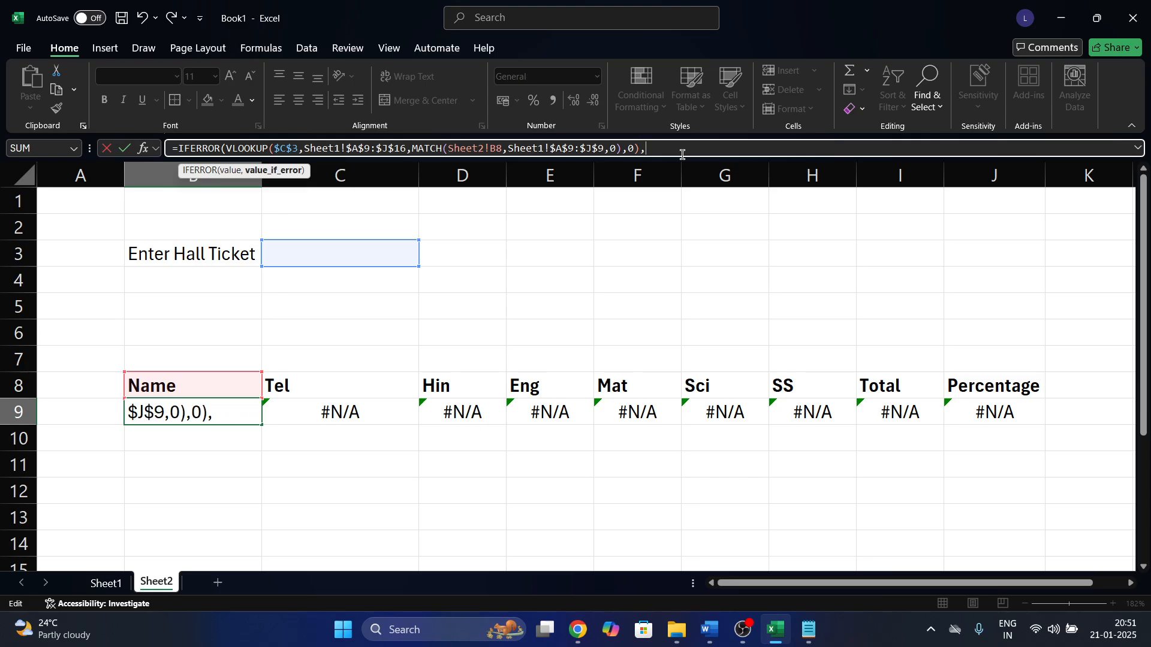
type("\"\")")
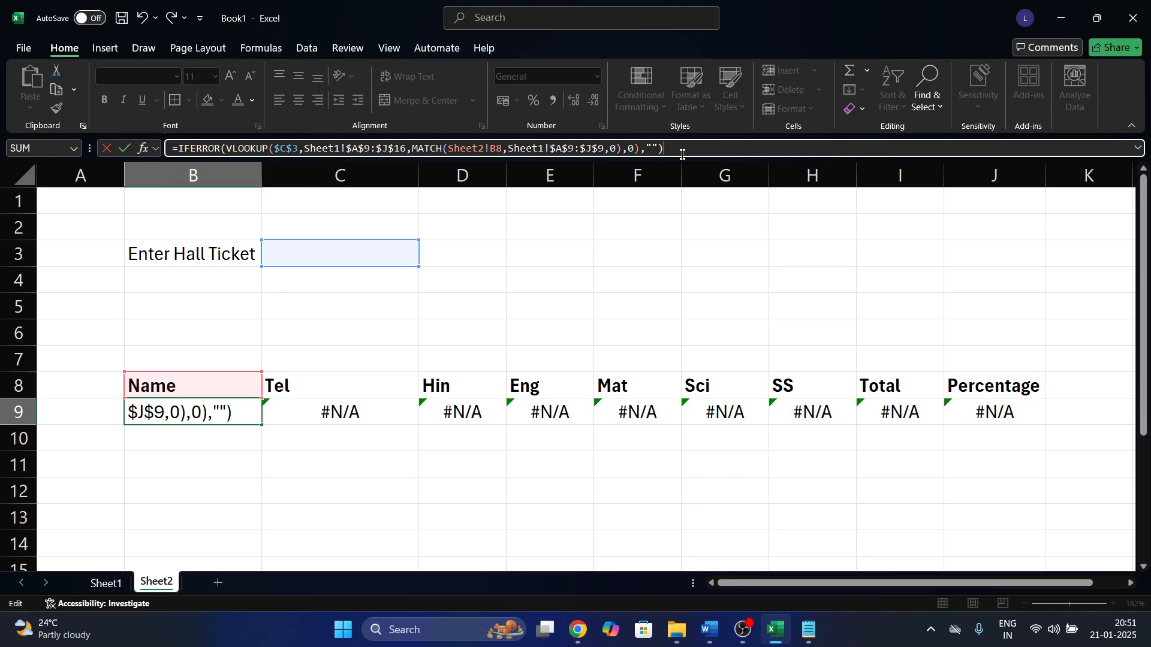
key("Return")
key("Up")
key("ctrl+shift+Right")
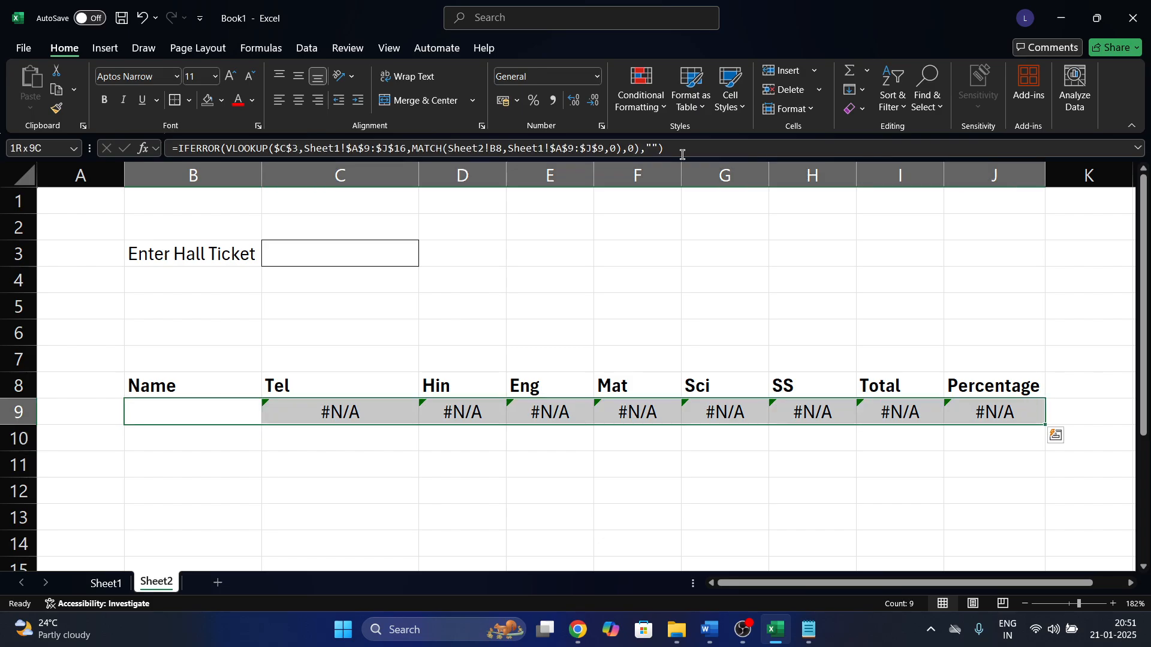
key("ctrl+r")
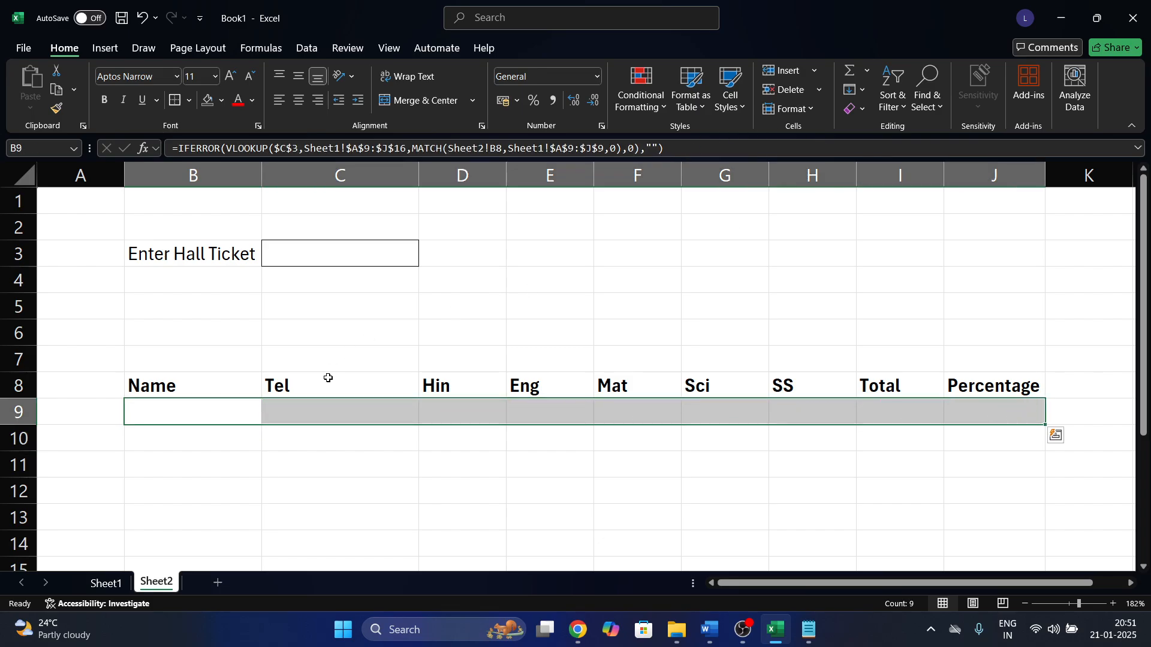
left_click(238, 391)
Apply All Borders to B8:J9 and centre the table text.
key("ctrl+shift+Right")
key("shift+Down")
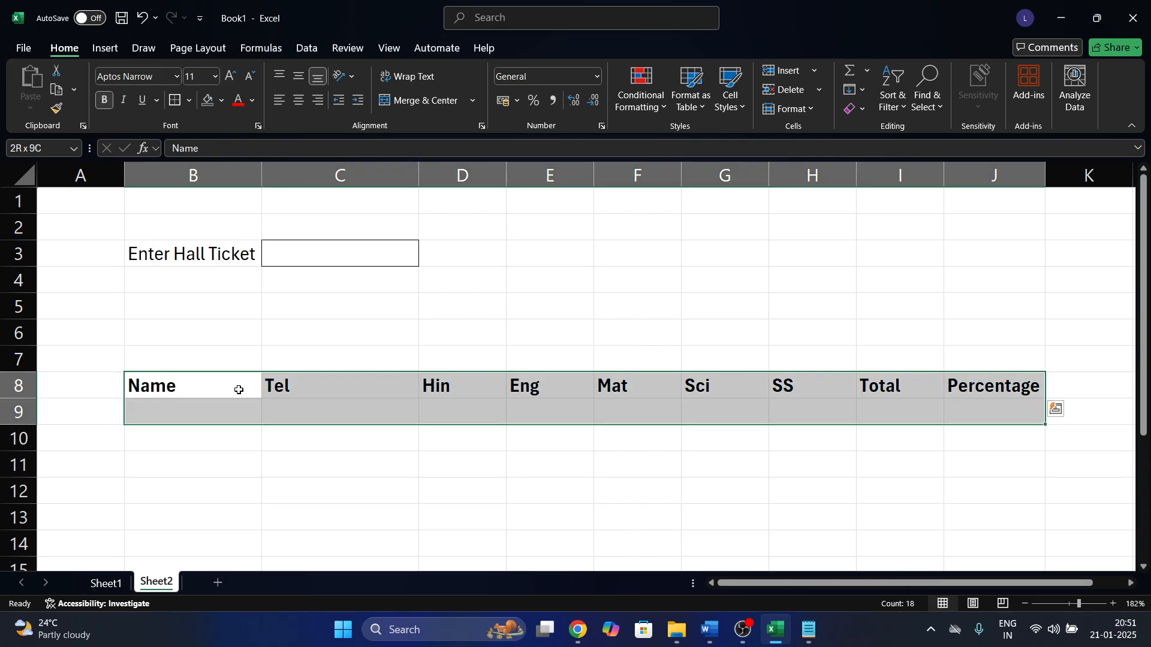
left_click(190, 101)
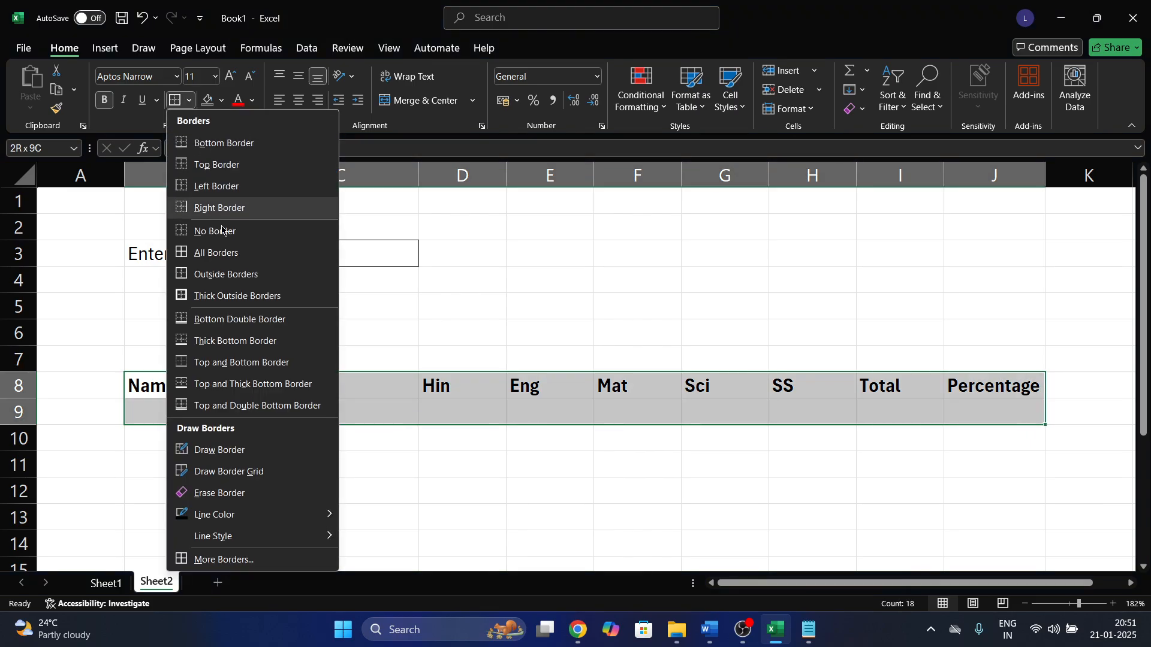
left_click(218, 252)
left_click(234, 394)
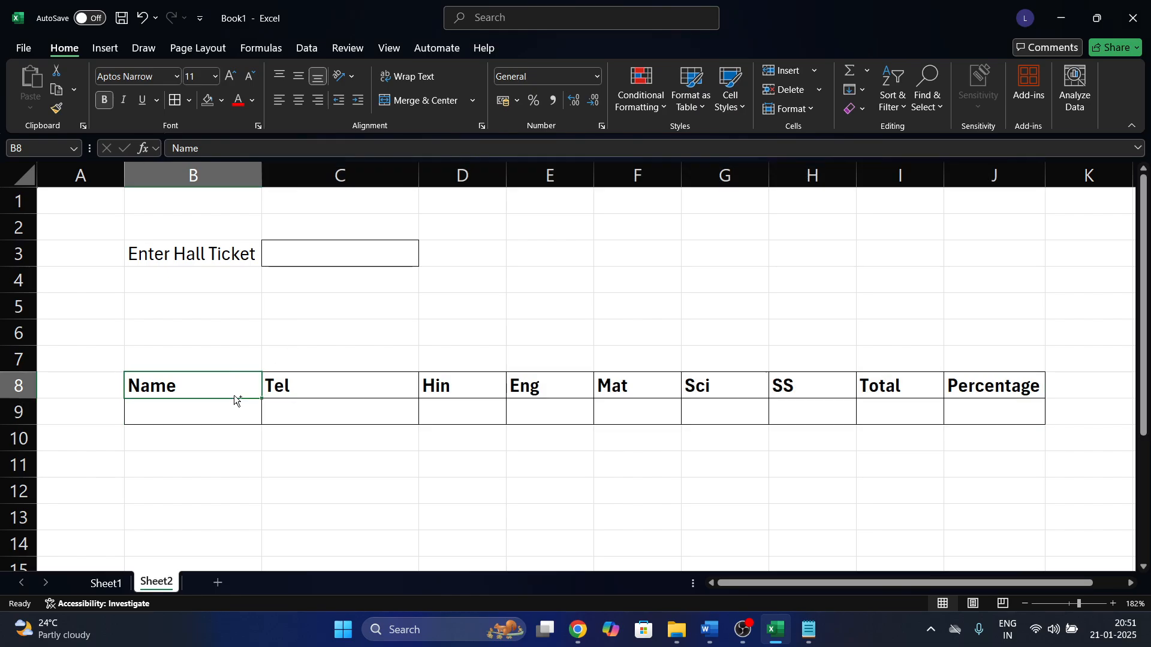
key("ctrl+shift+Right")
key("shift+Down")
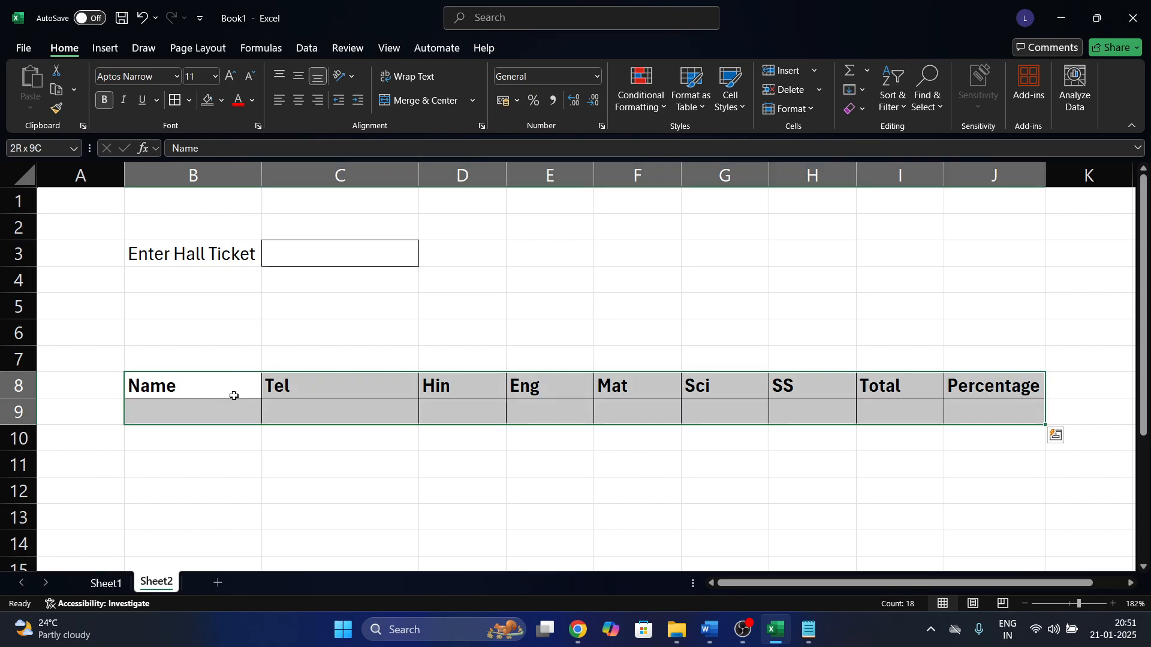
left_click(299, 100)
left_click(221, 101)
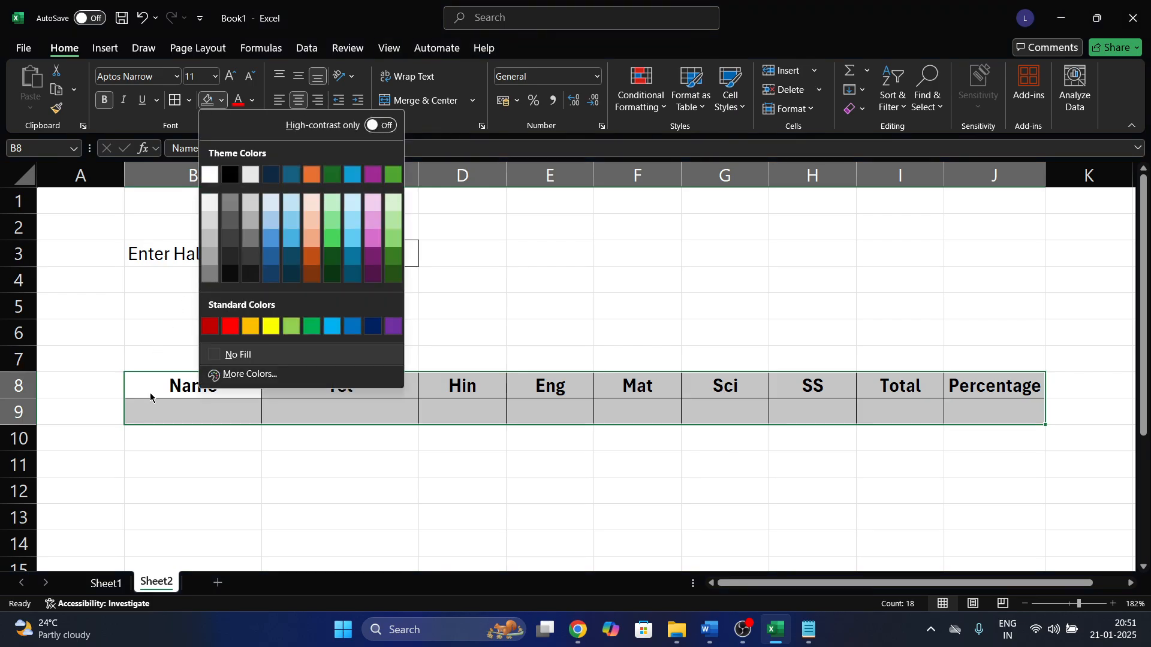
left_click(150, 394)
left_click(352, 327)
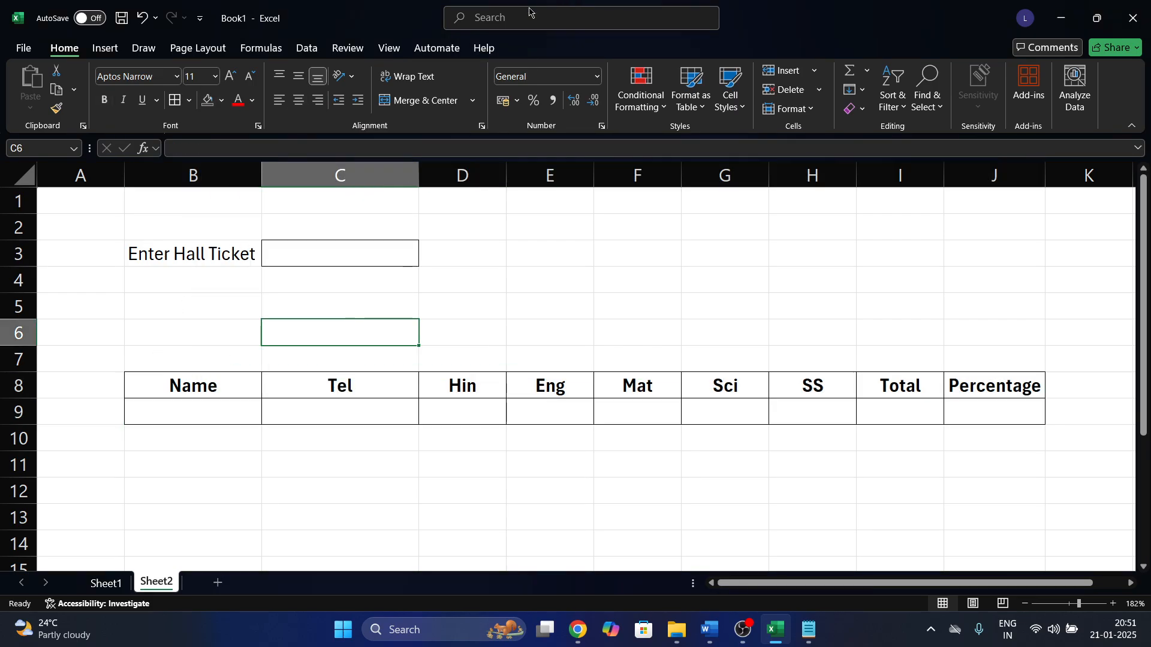
Hide the sheet gridlines and fill the B8:J8 header row light green.
left_click(389, 48)
left_click(428, 90)
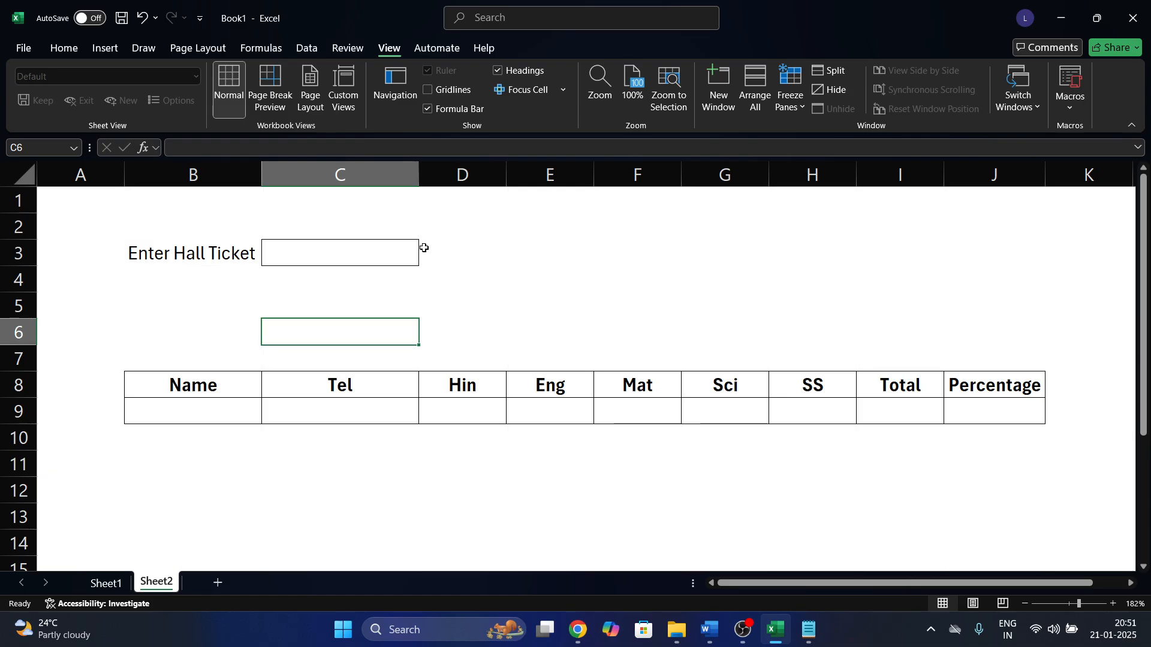
left_click(265, 375)
left_click_drag(246, 380, 995, 385)
left_click(64, 48)
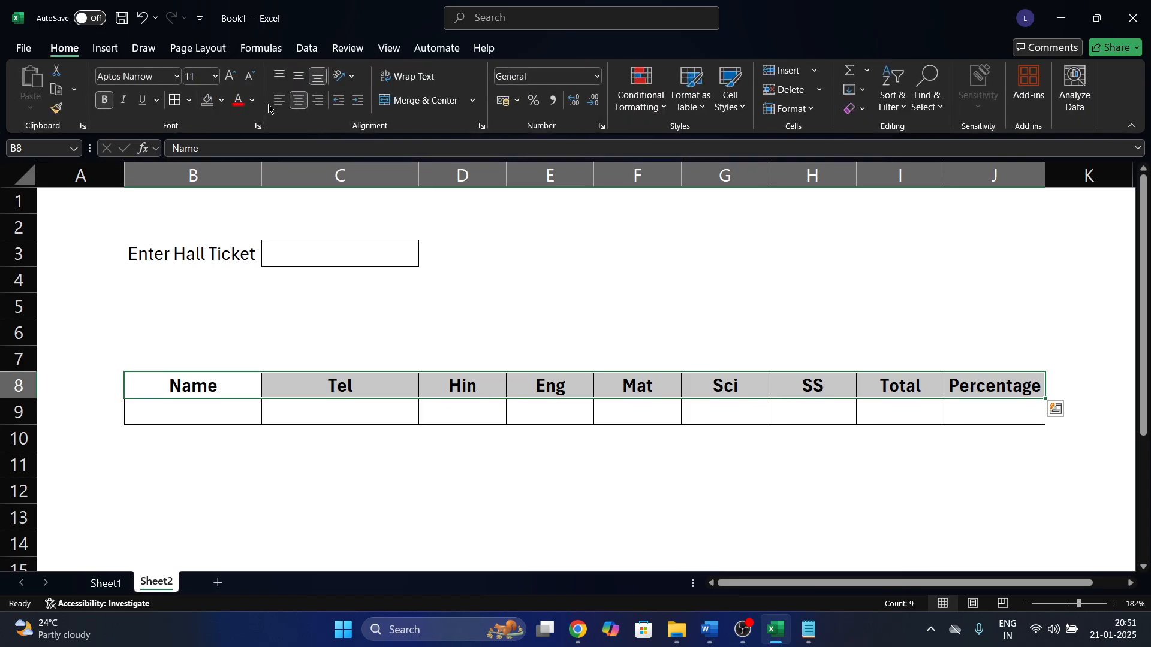
left_click(252, 101)
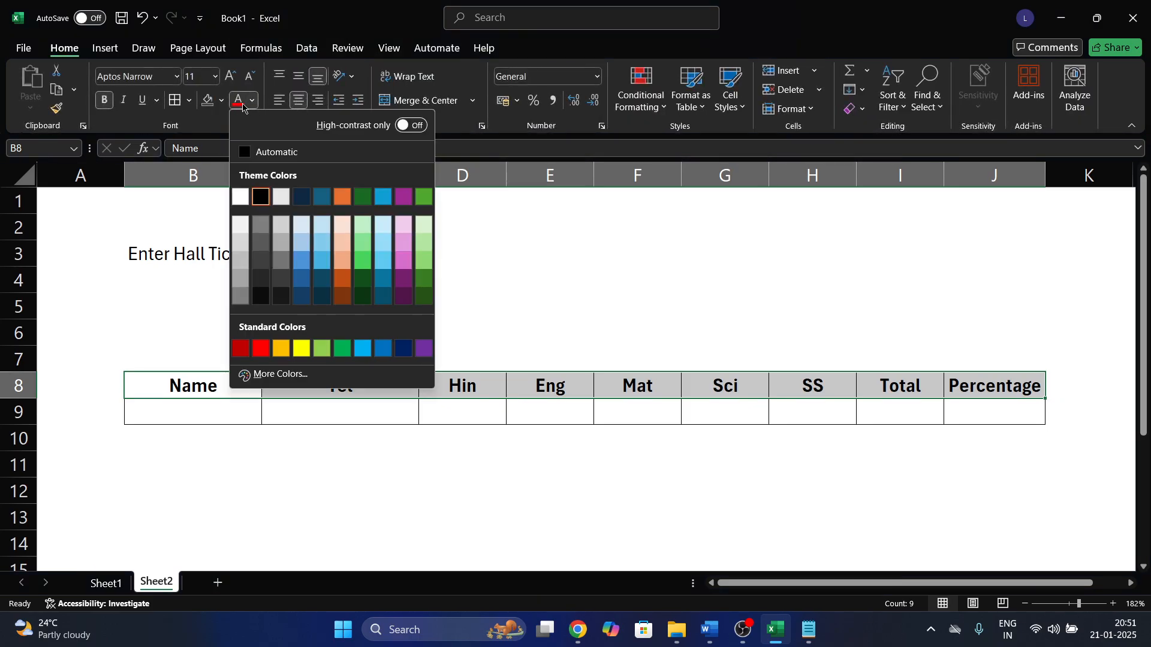
left_click(220, 101)
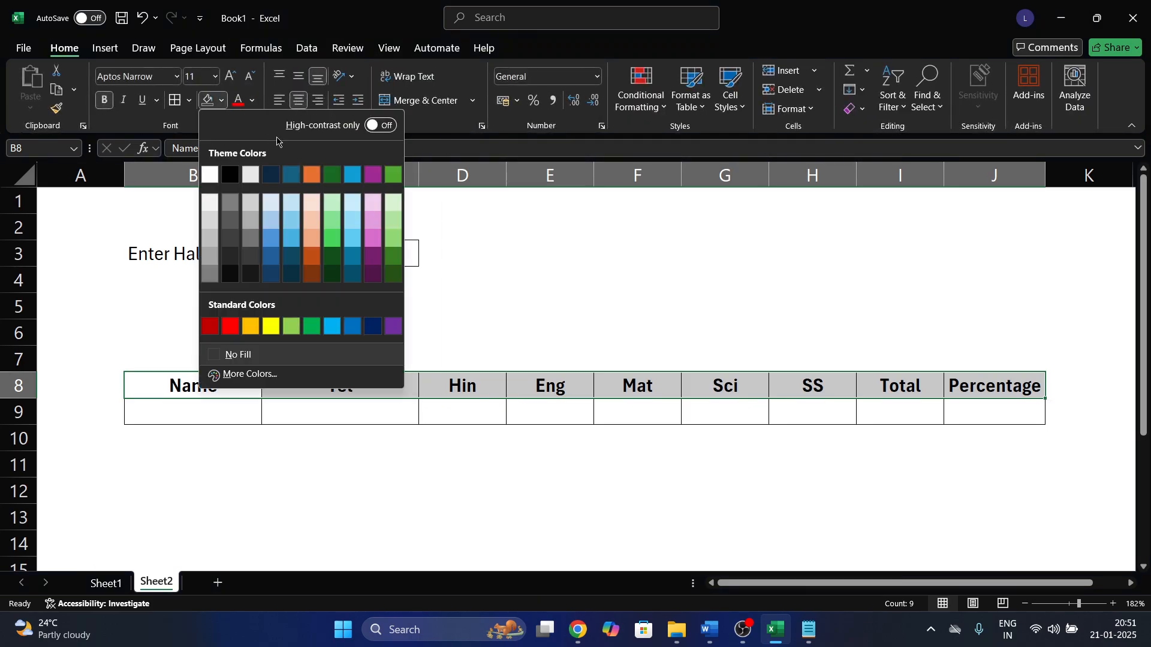
left_click(329, 204)
left_click(478, 290)
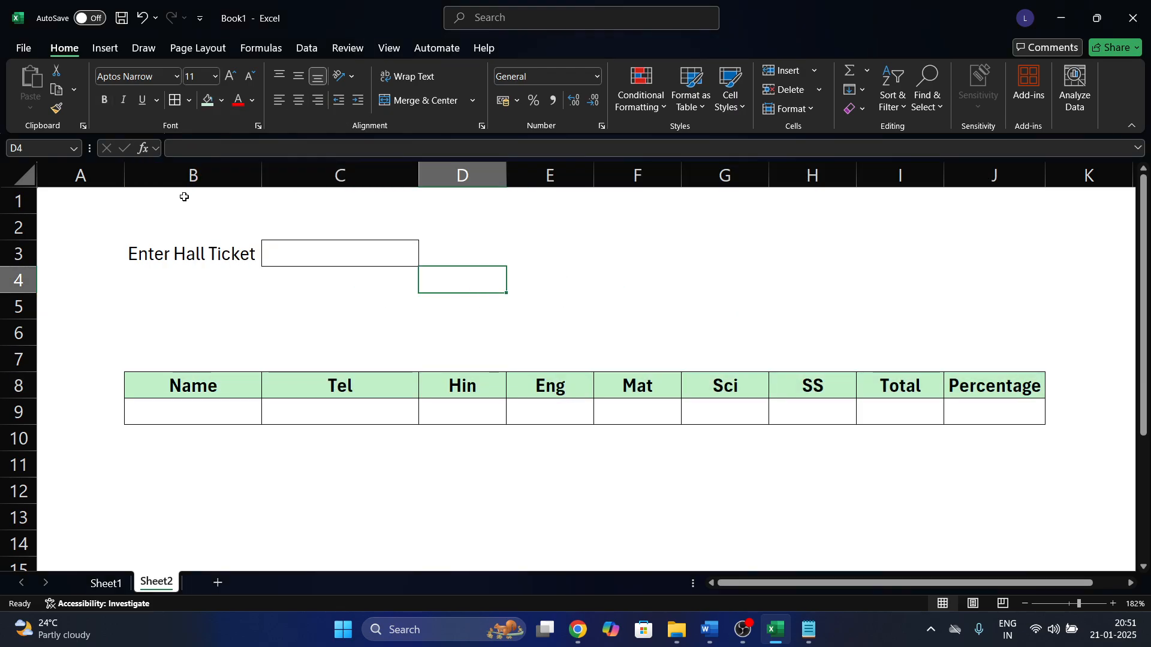
left_click_drag(184, 197, 985, 220)
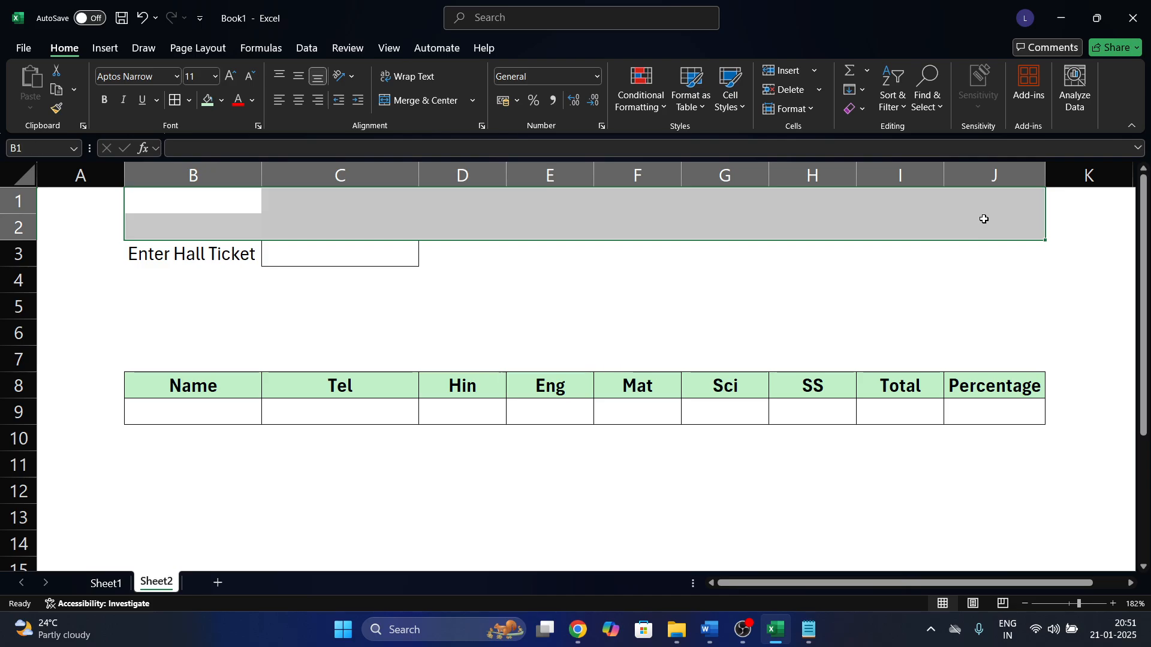
Merge B1:J2 and enter 'SSC MARKS ONLINE' as a bold, middle-aligned title.
left_click(420, 100)
key("Caps_Lock")
type("S")
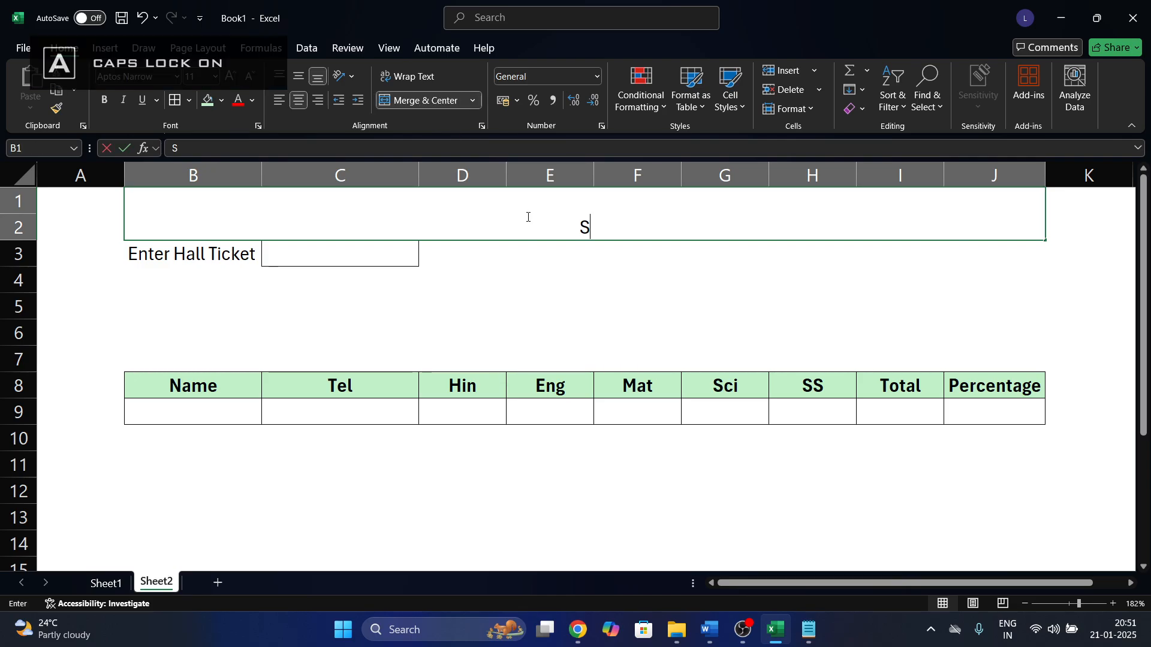
type("SC MARKS")
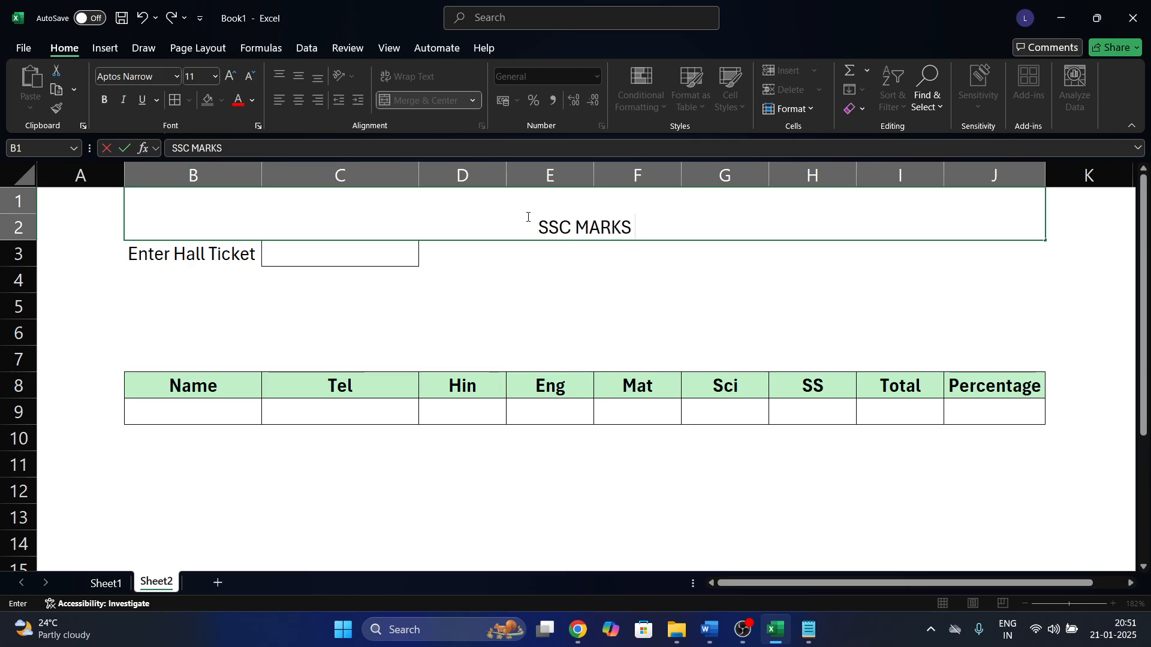
type(" ONLINE")
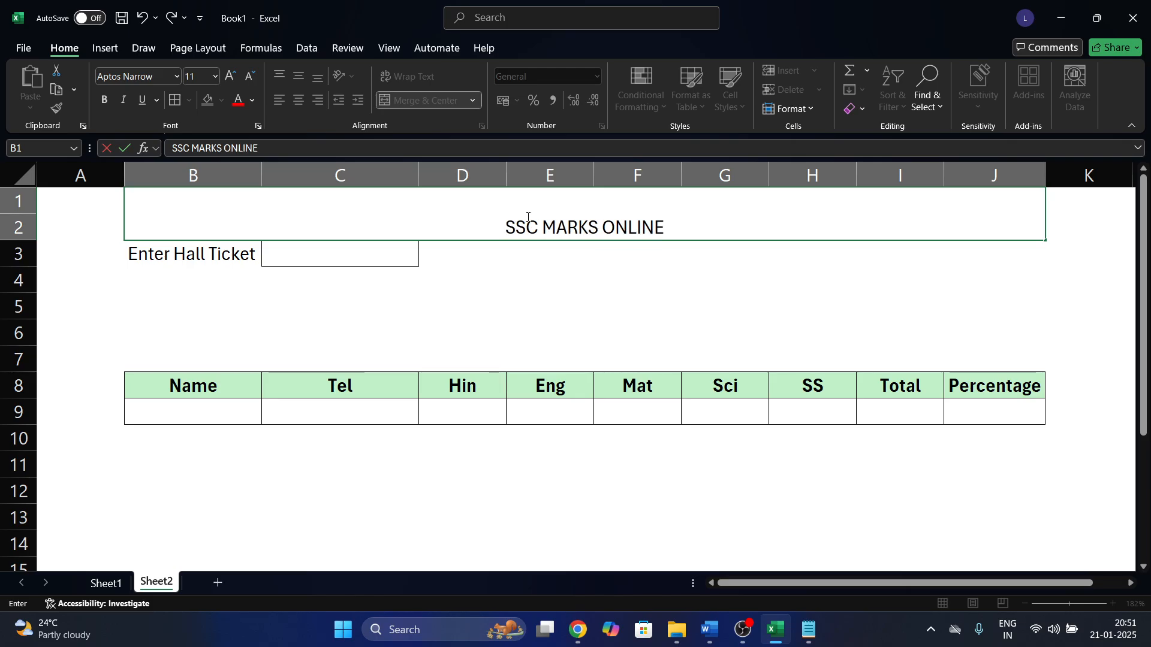
key("Return")
key("Down")
key("Up")
key("Up")
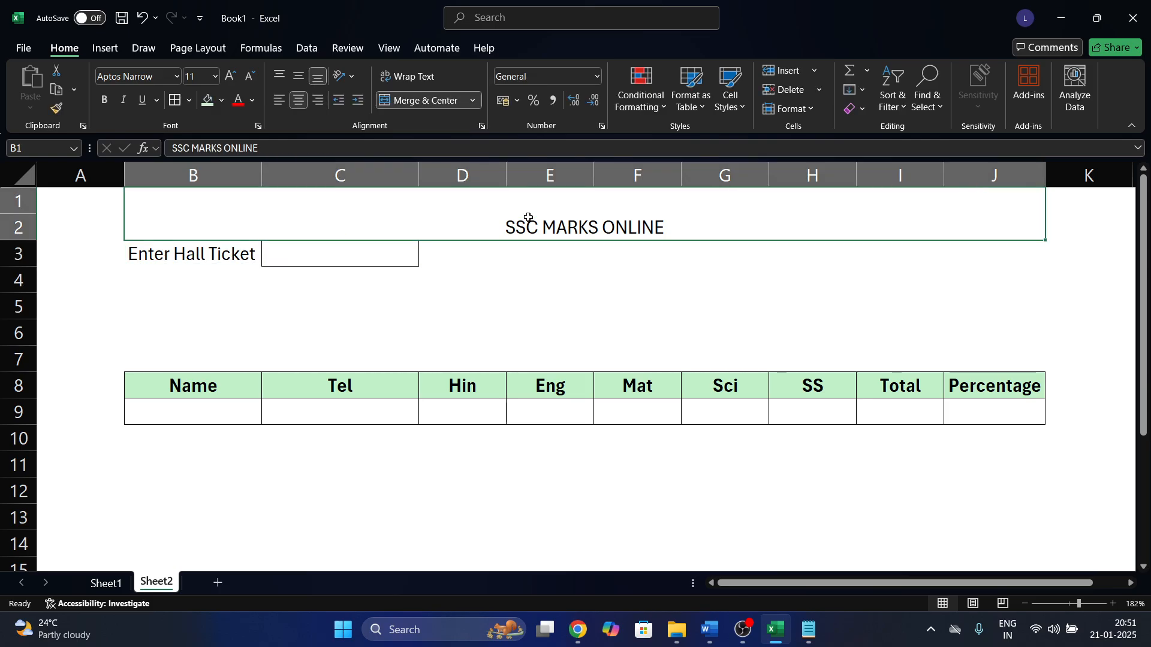
key("ctrl+b")
left_click(298, 76)
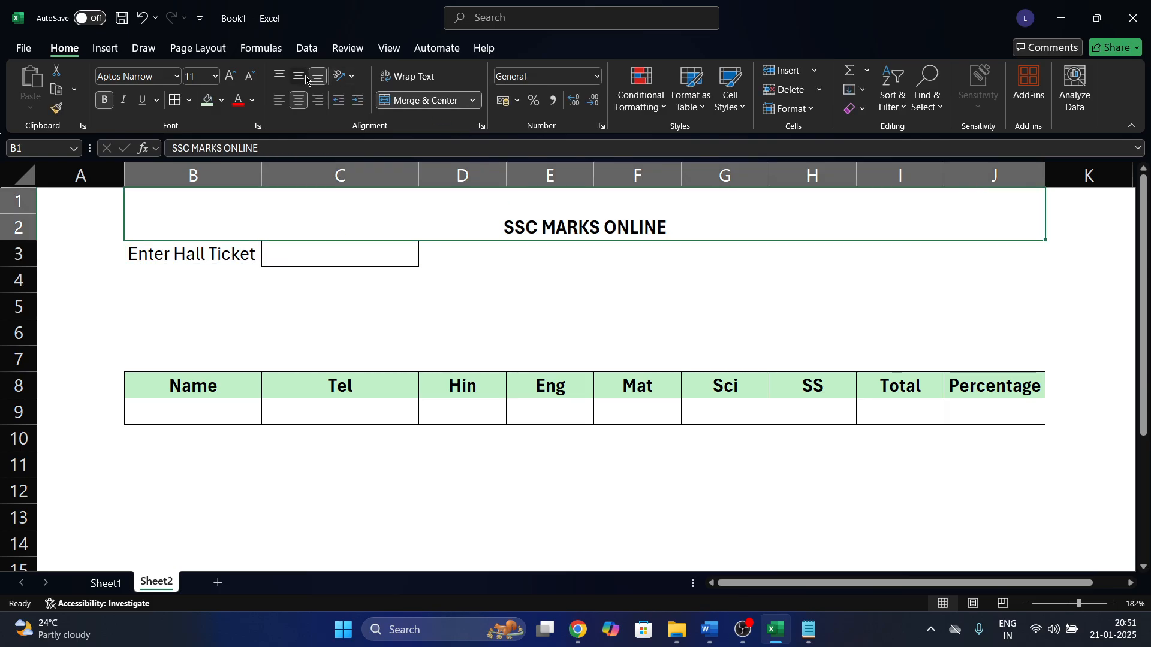
left_click(497, 320)
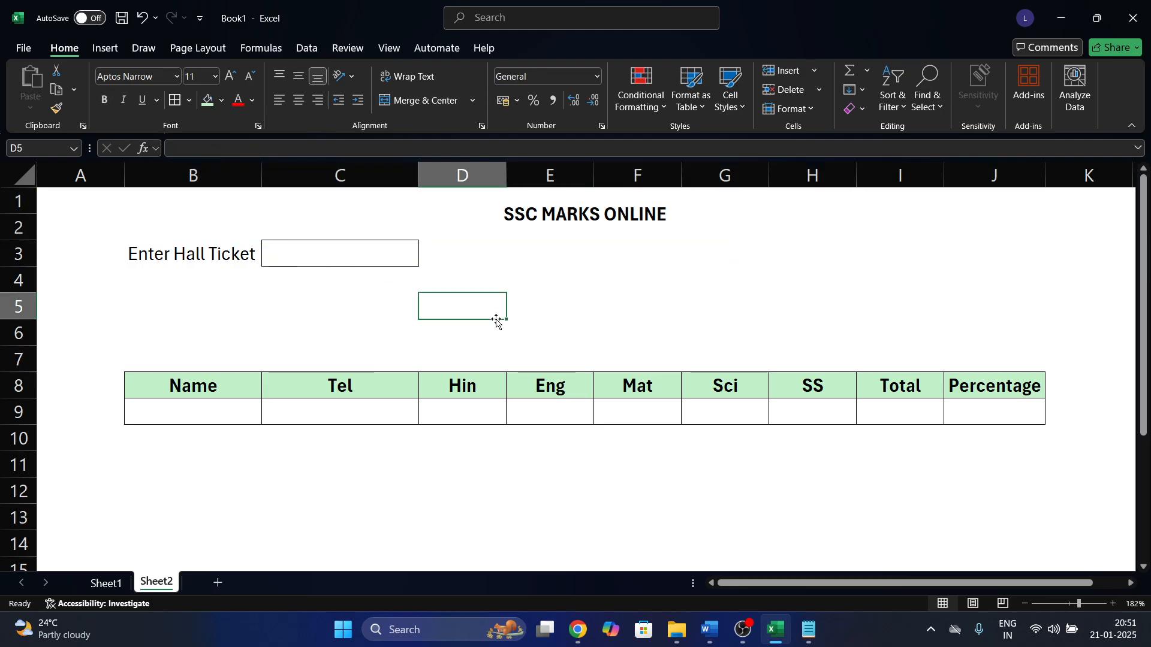
Review the C3 Hall Ticket input cell and the B9 lookup formula.
left_click(360, 253)
left_click(449, 324)
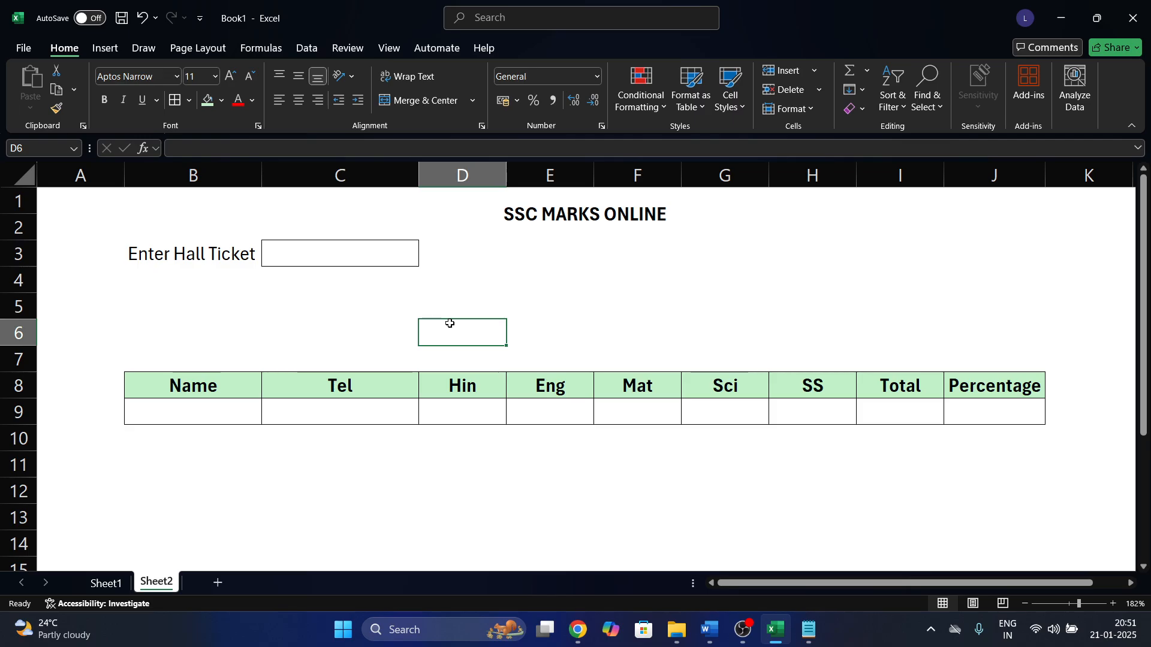
left_click(354, 449)
left_click(383, 249)
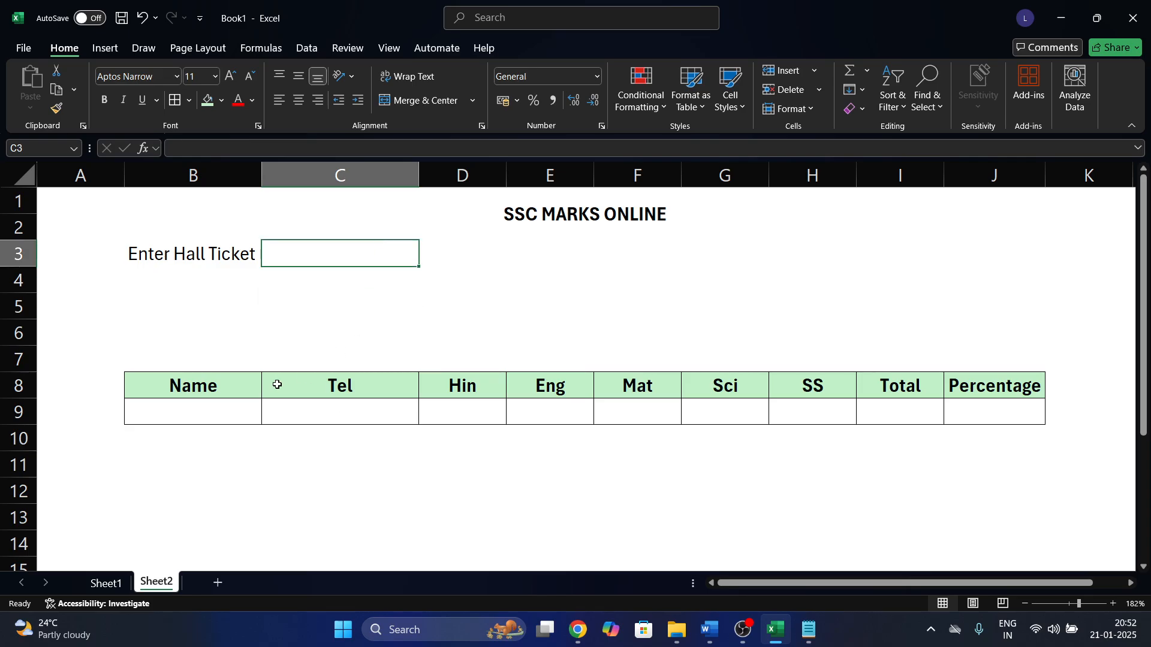
left_click(222, 410)
left_click(330, 384)
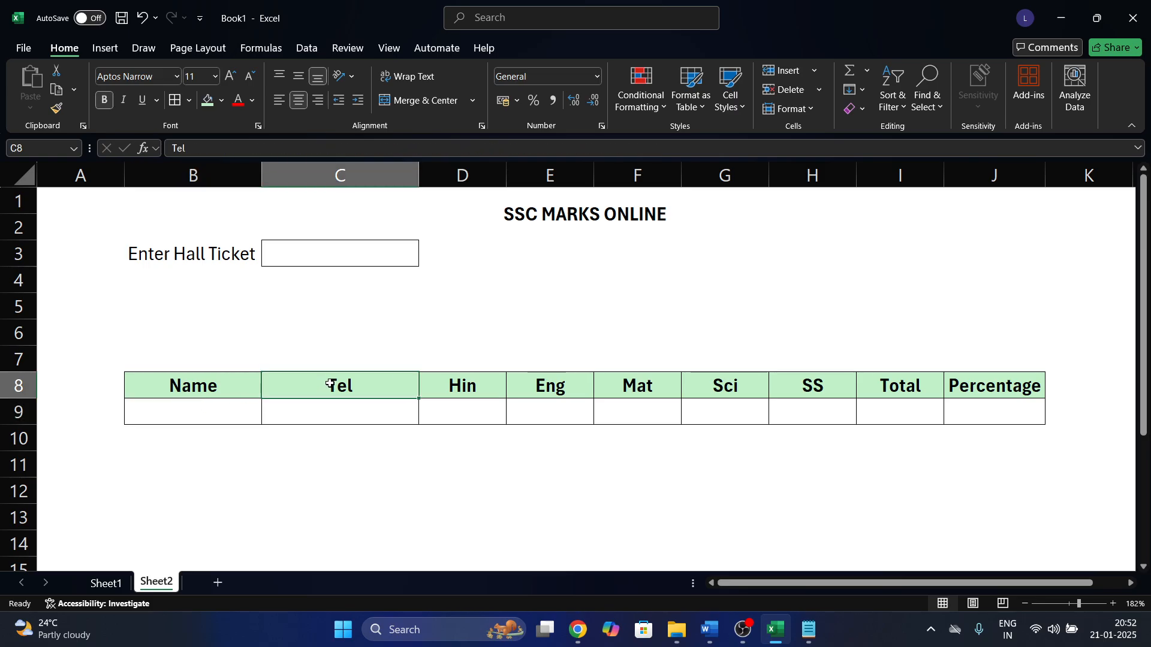
Copy a hall ticket number from Sheet1 and paste it into lookup cell C3 on Sheet2.
left_click(106, 583)
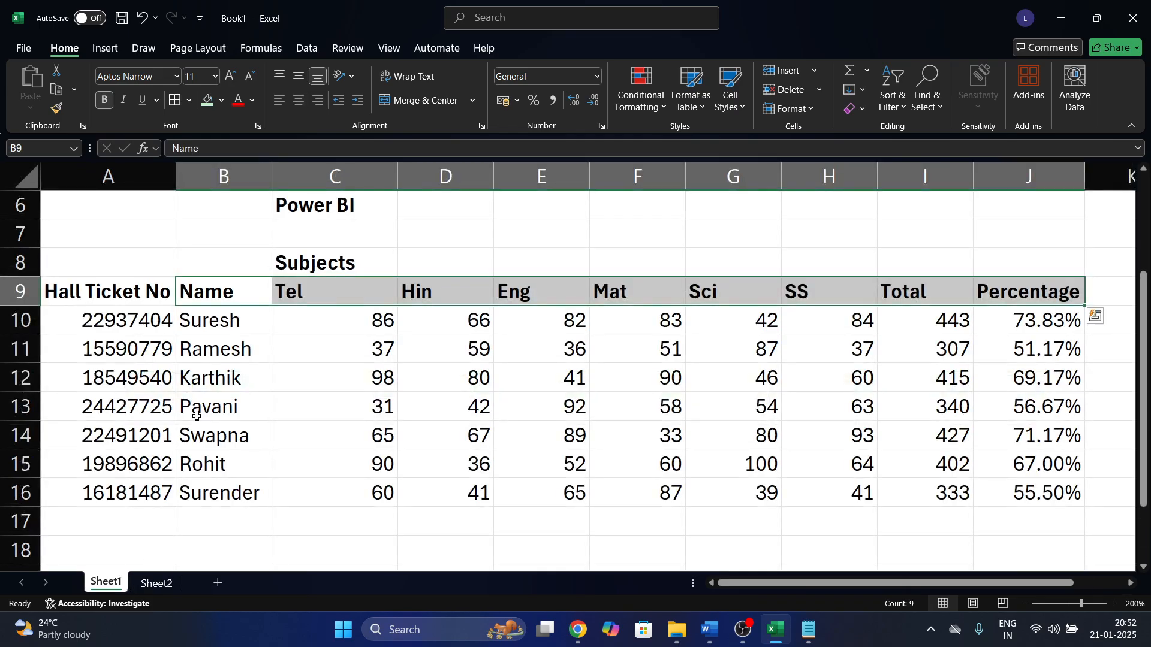
left_click(135, 440)
key("ctrl+c")
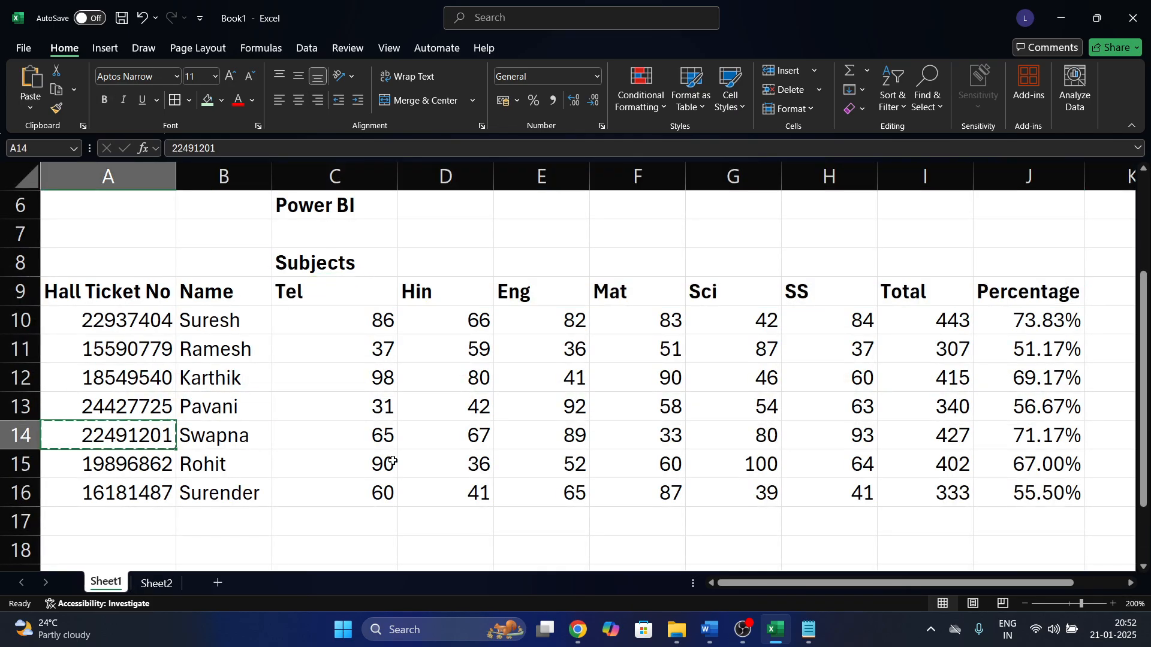
left_click(344, 271)
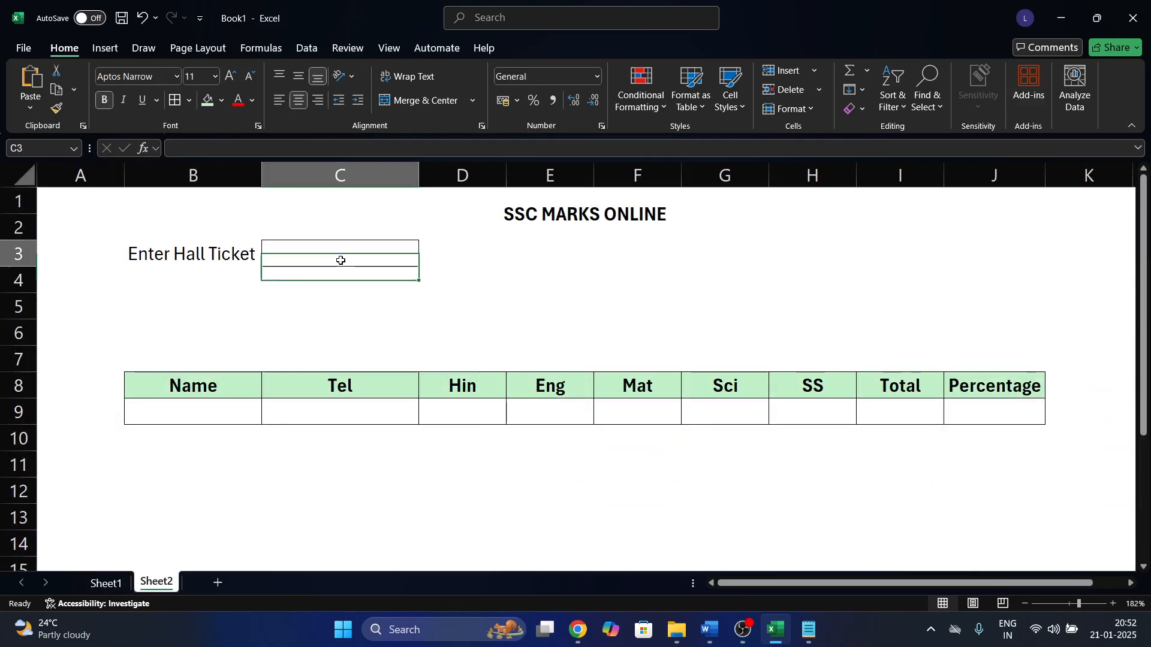
left_click(340, 260)
key("ctrl+v")
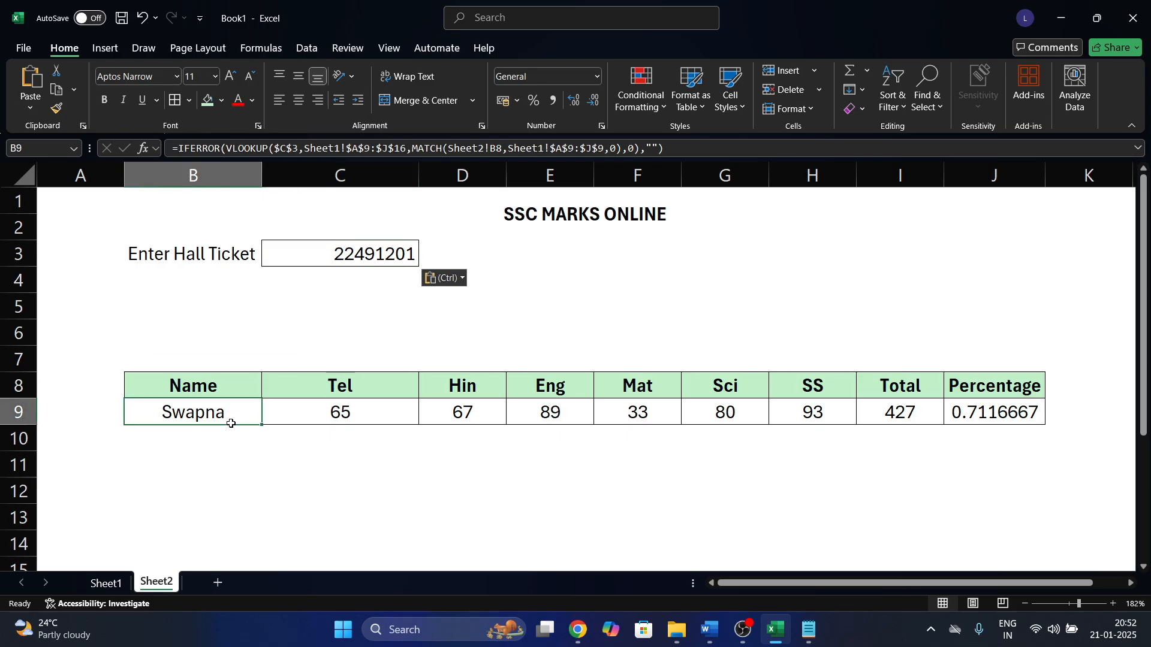
Format the Percentage result in J9 as a percent with two decimals.
left_click_drag(229, 419, 1063, 455)
left_click(1004, 409)
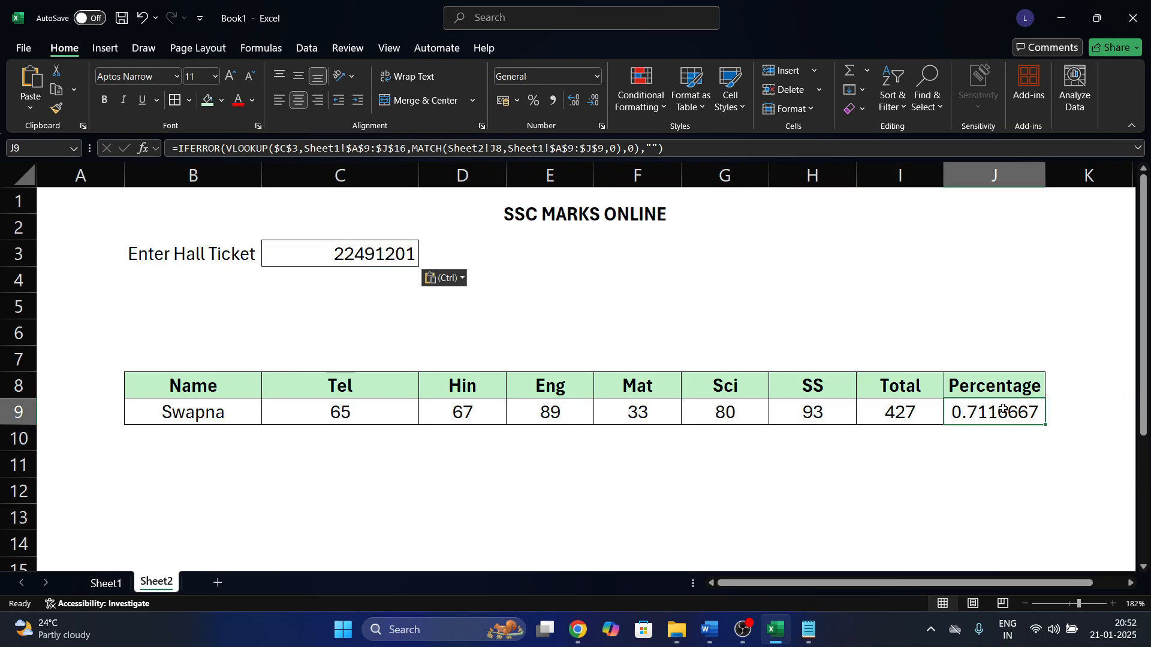
key("ctrl+shift+5")
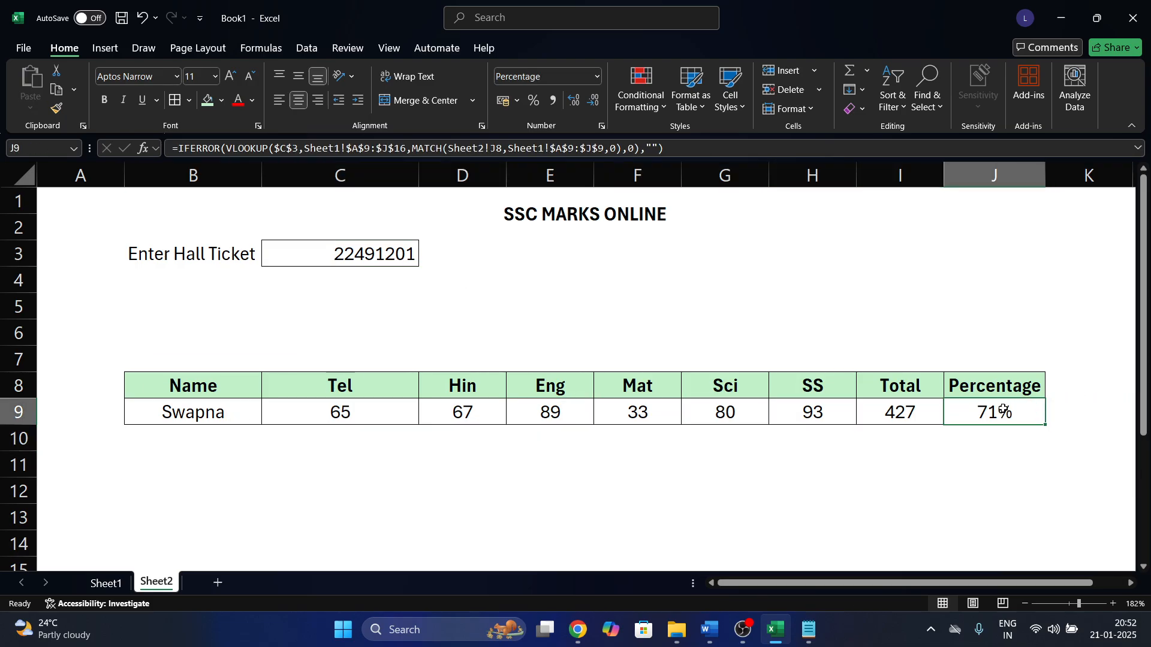
left_click(574, 100)
left_click(574, 100)
left_click(612, 393)
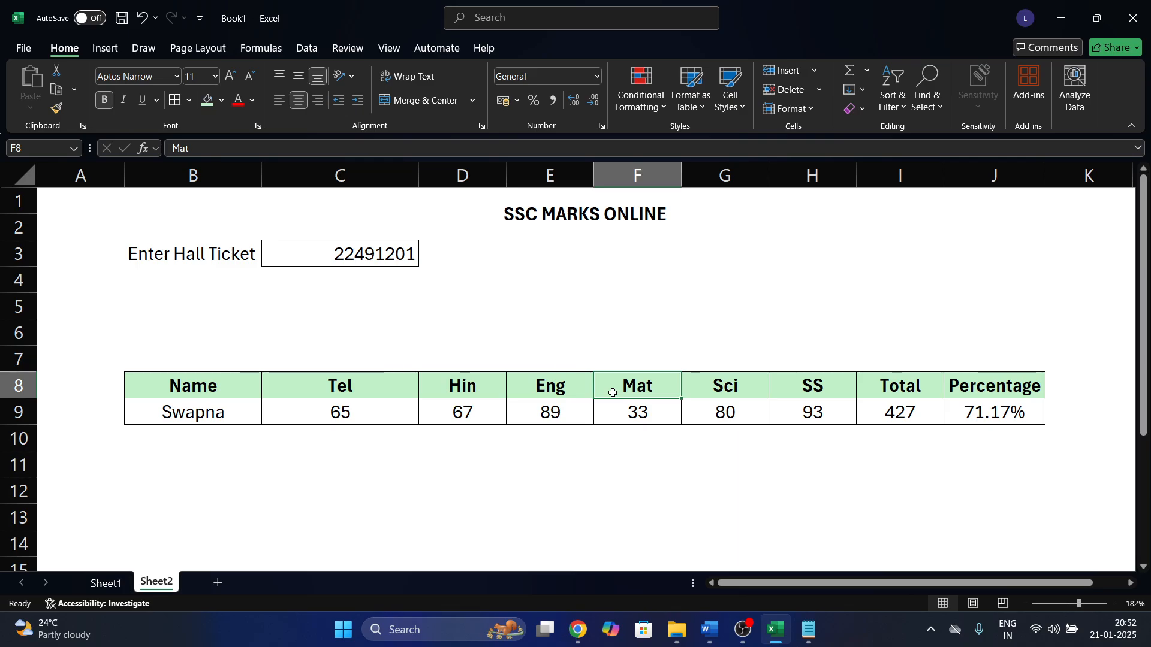
Clear C3, then paste the last student's hall ticket from A16 into the lookup.
left_click(359, 263)
key("Delete")
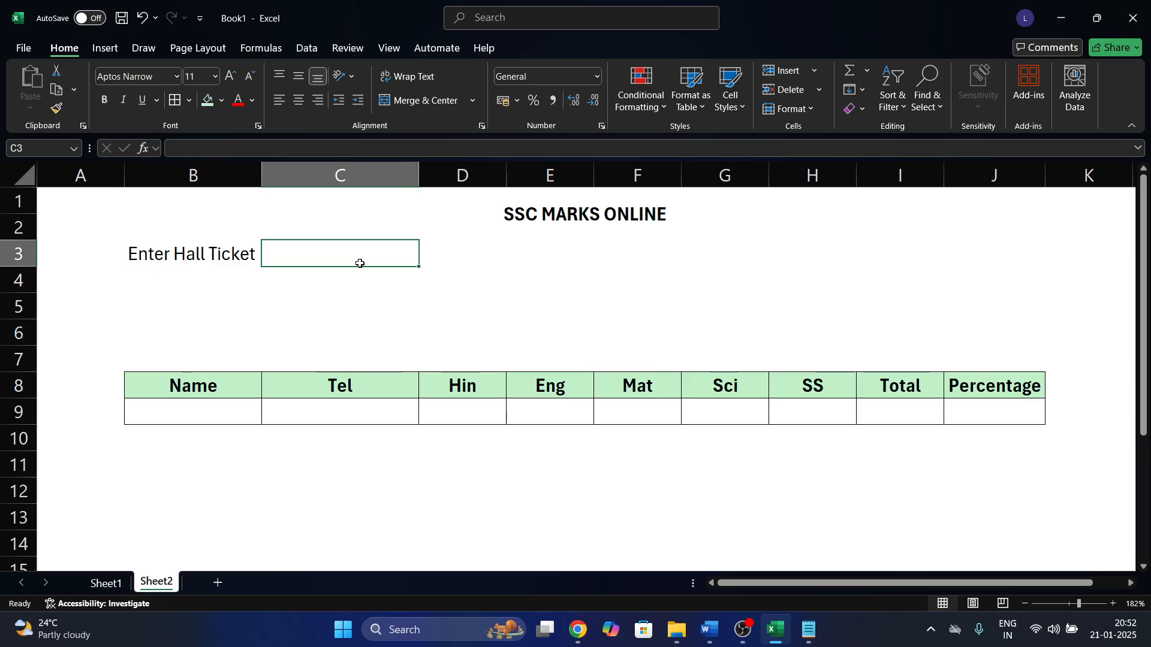
left_click(131, 591)
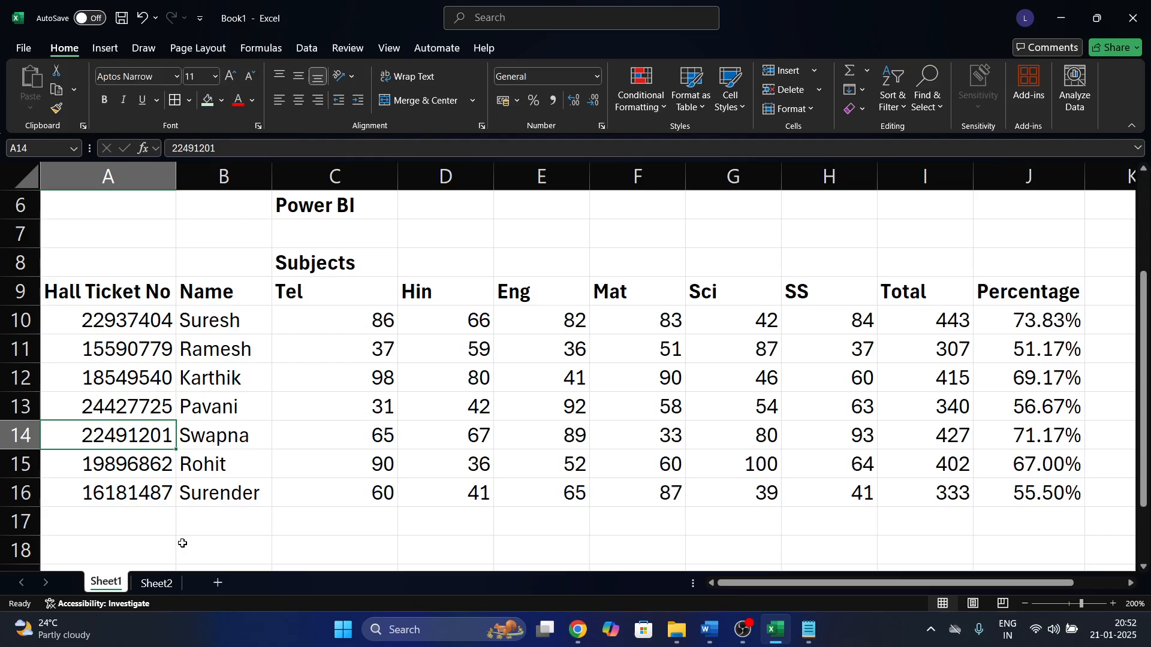
left_click(159, 487)
key("ctrl+c")
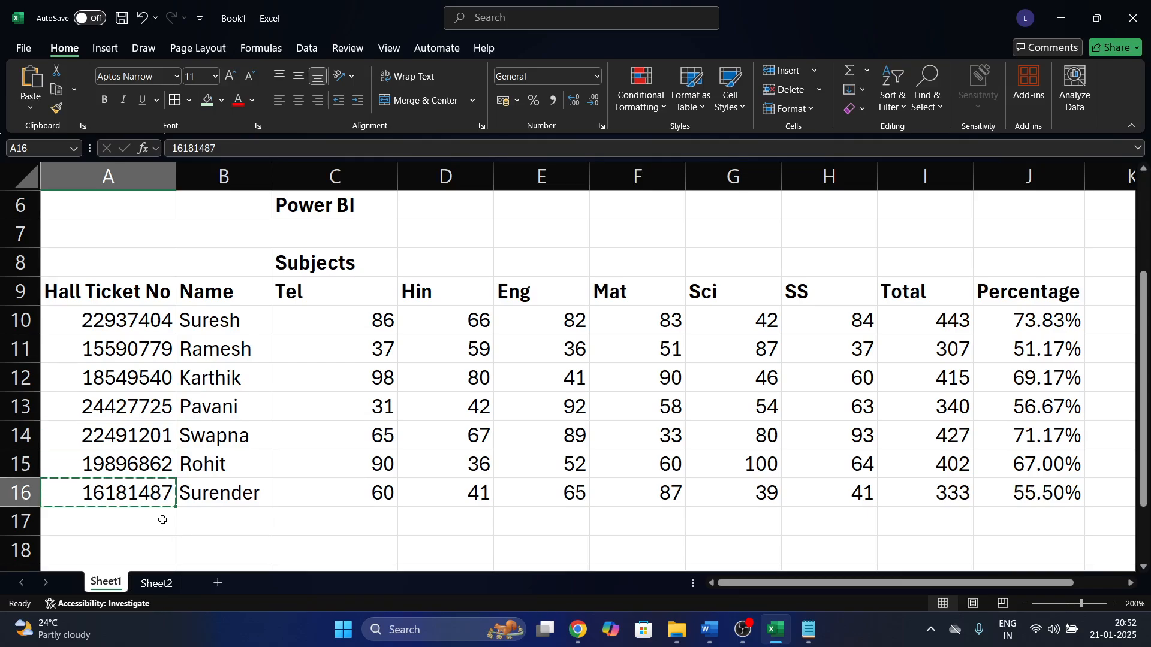
left_click(157, 585)
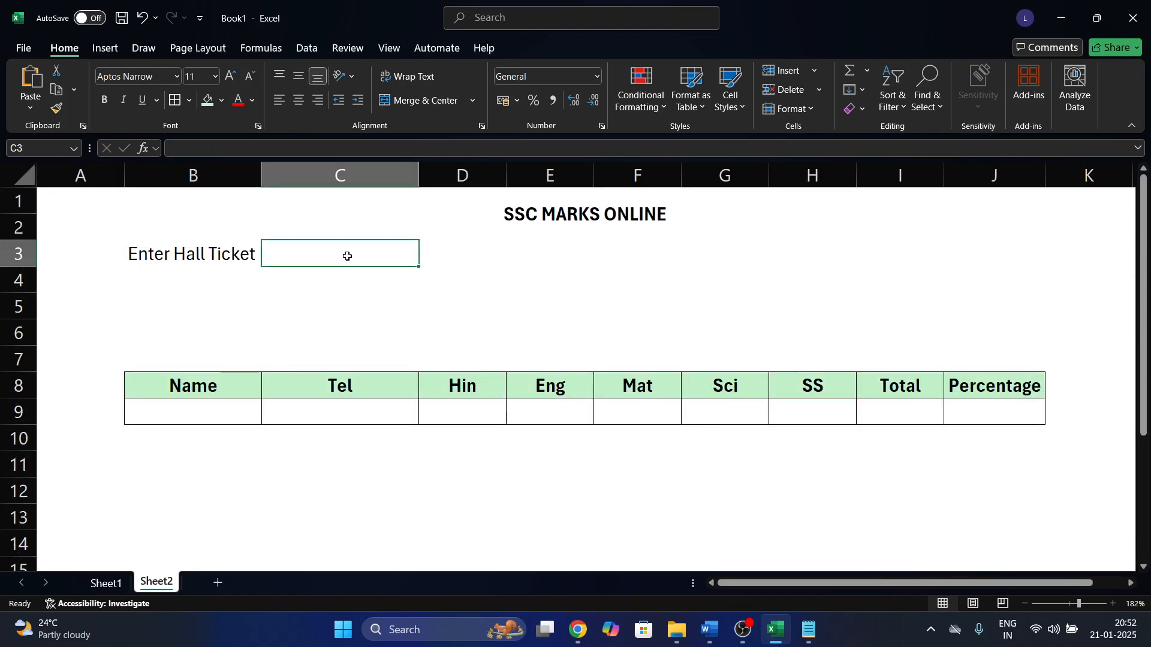
key("ctrl+v")
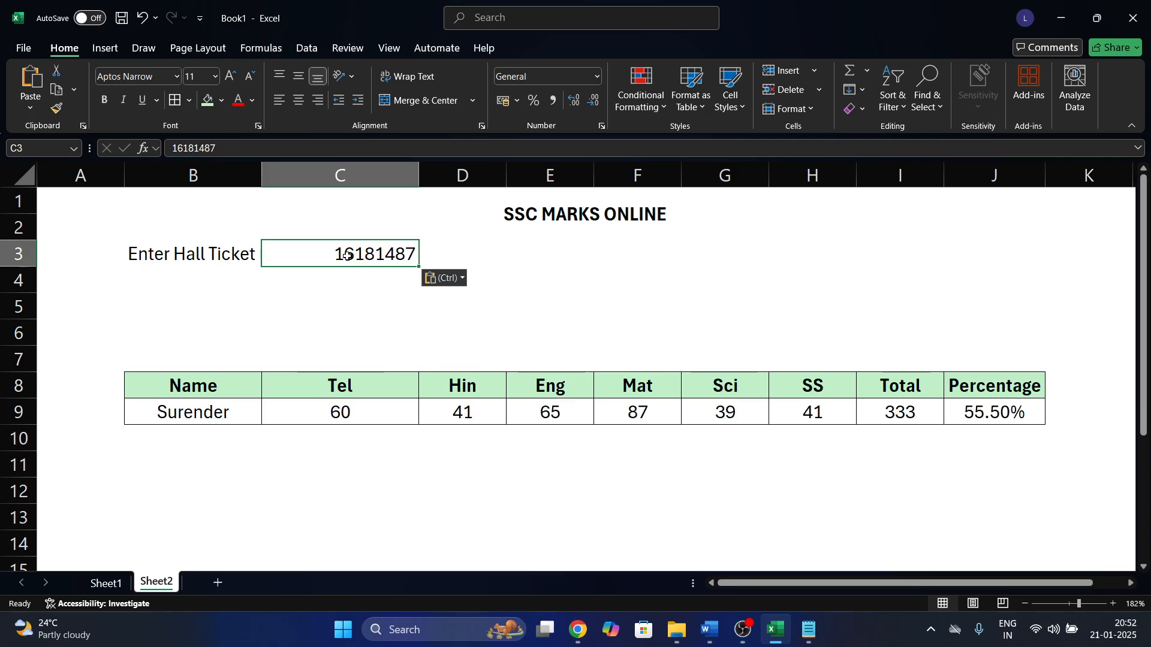
left_click(380, 483)
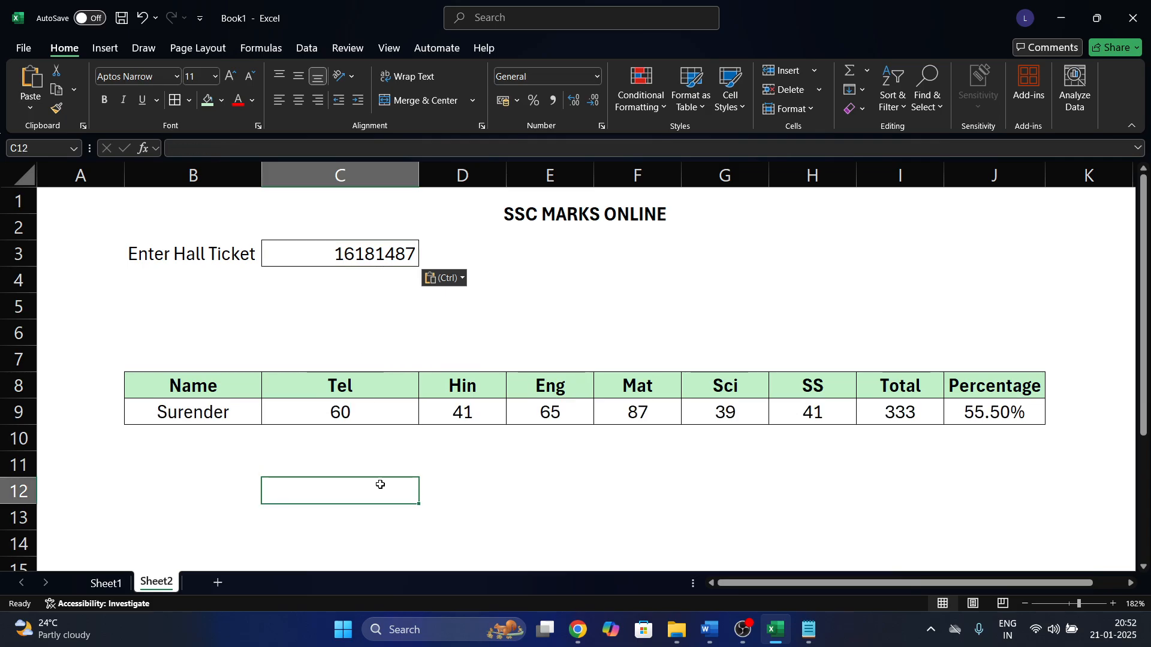
Compare the Name lookup result with the last student's name, marks, Total and Percentage on Sheet1.
left_click(233, 407)
left_click(106, 583)
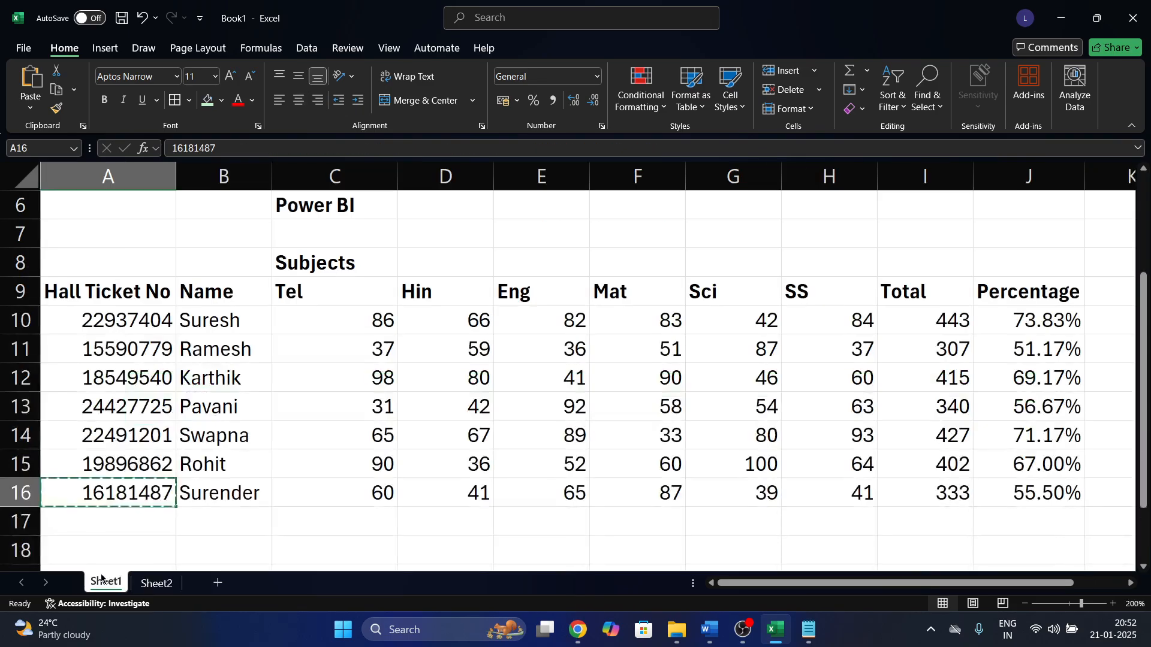
left_click(242, 493)
key("Escape")
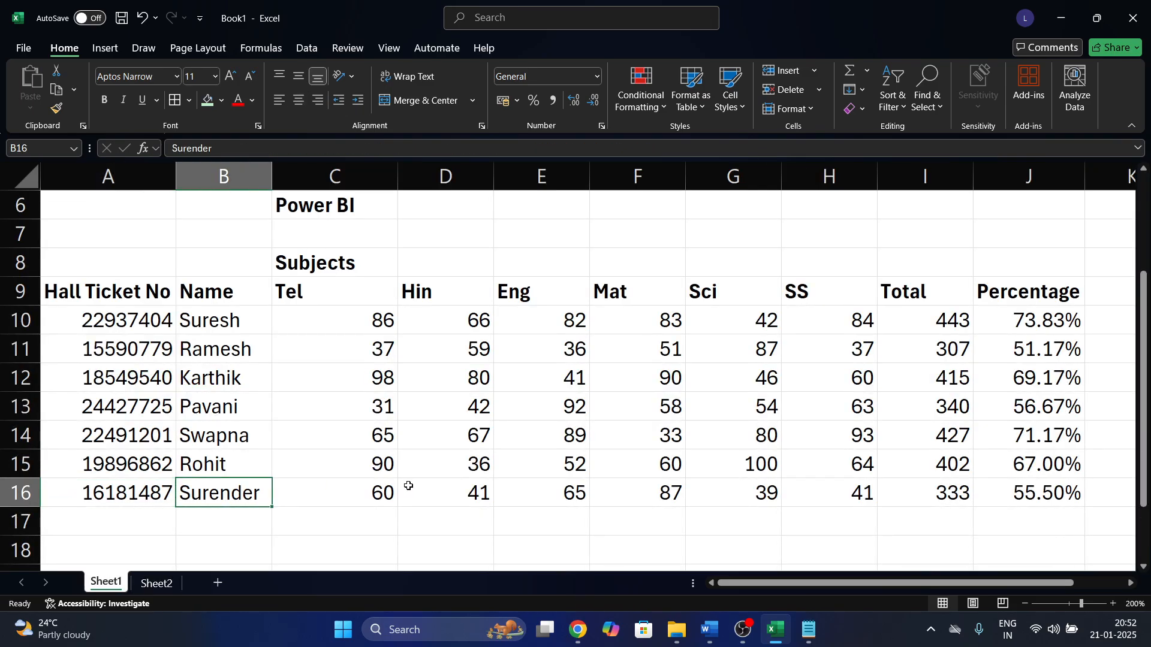
left_click(479, 482)
left_click_drag(925, 491, 1026, 489)
left_click(156, 583)
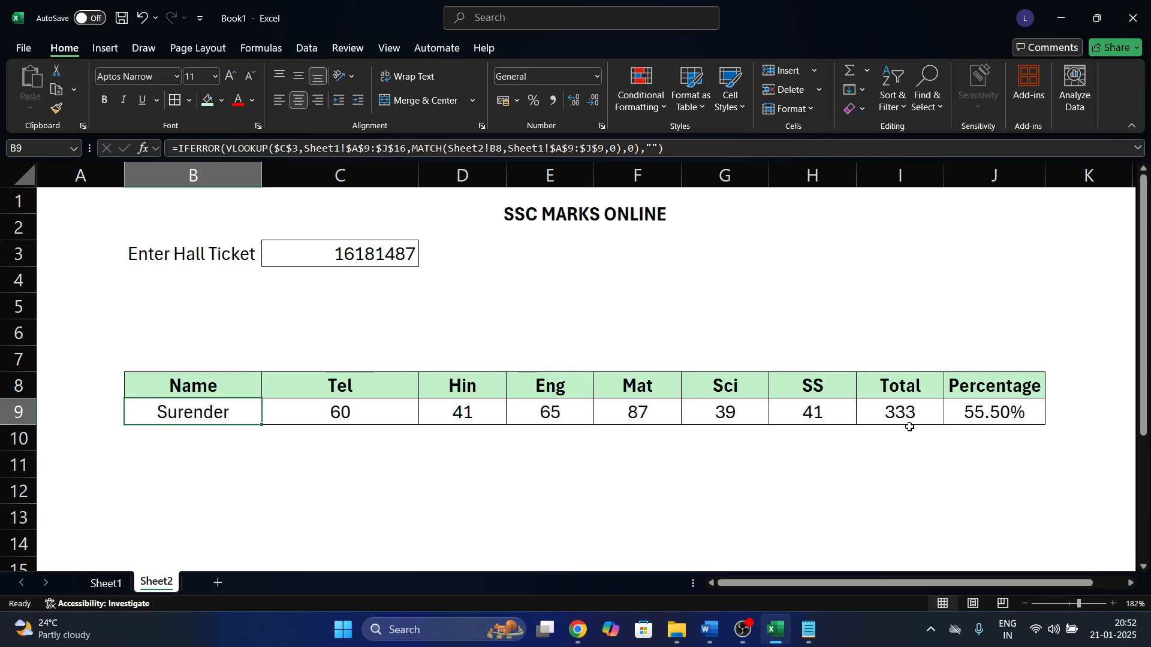
double_click(198, 379)
left_click(122, 522)
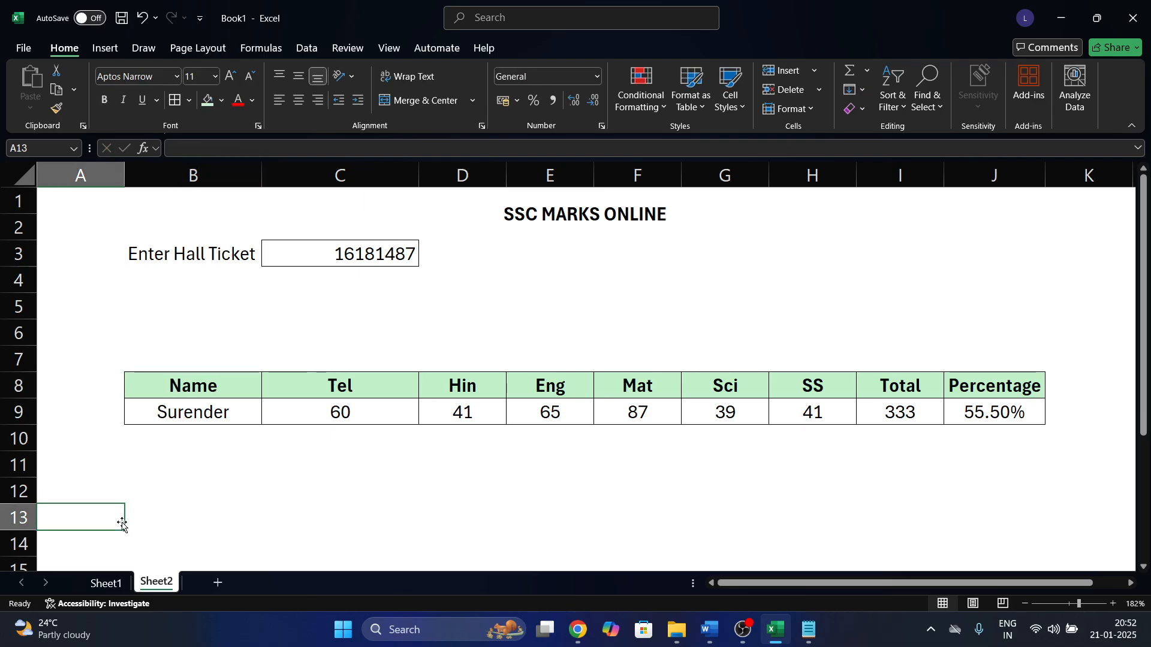
Paste hall ticket A13 into C3 and review the B8:J9 results showing total 340, 56.67%.
left_click(106, 583)
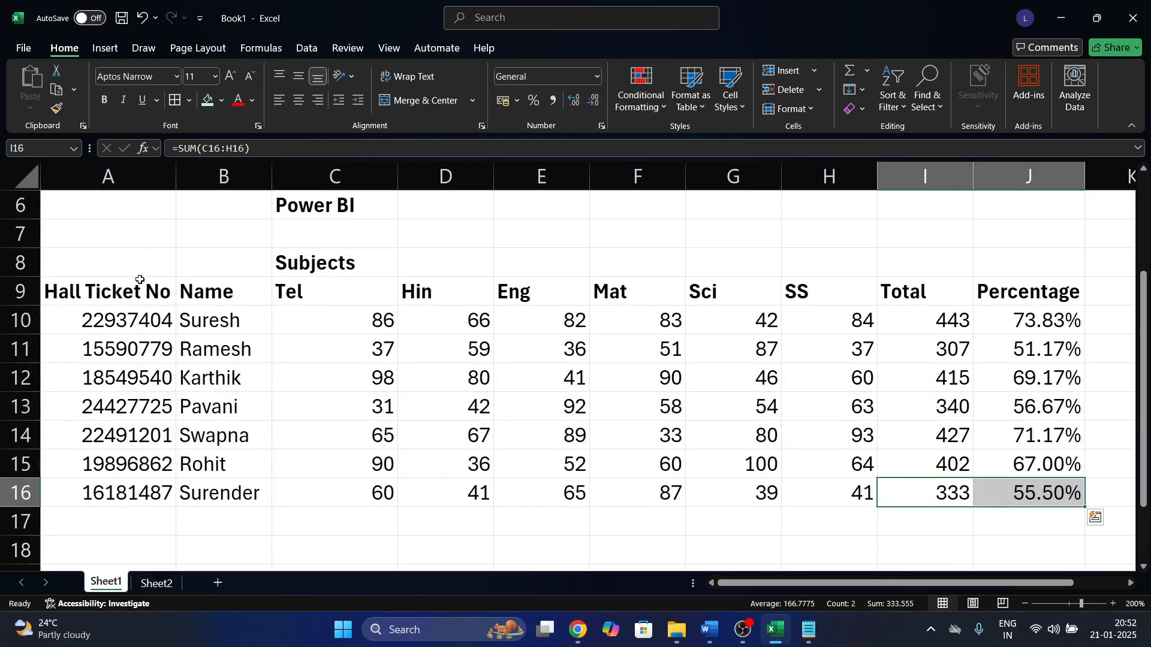
left_click(126, 347)
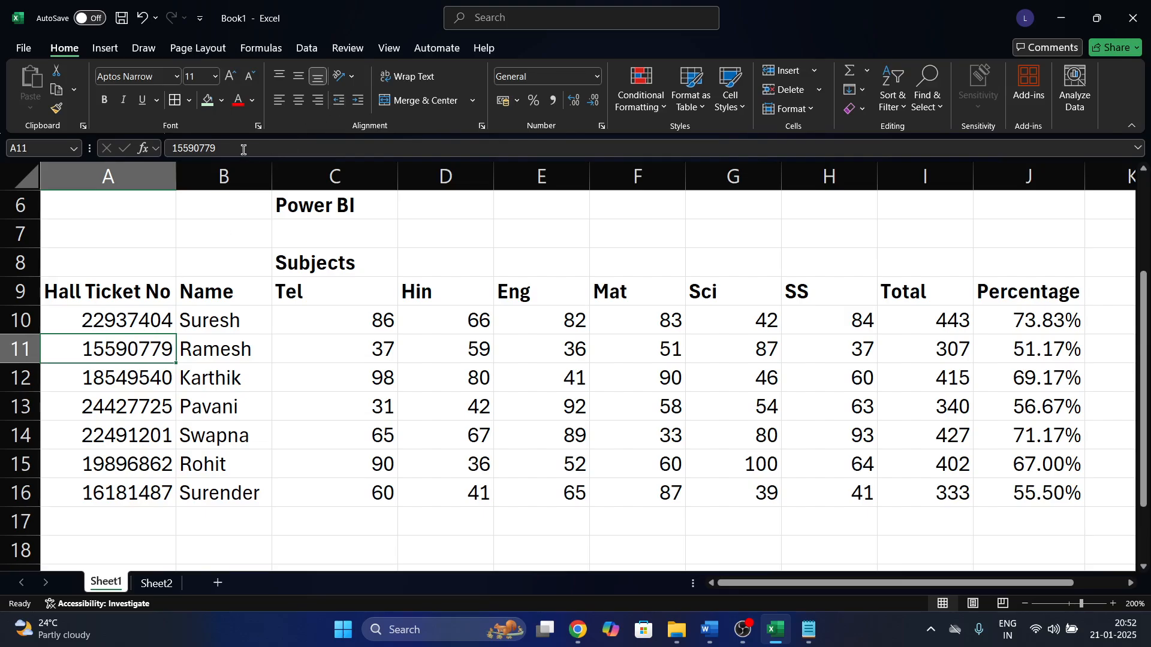
left_click(127, 400)
key("ctrl+c")
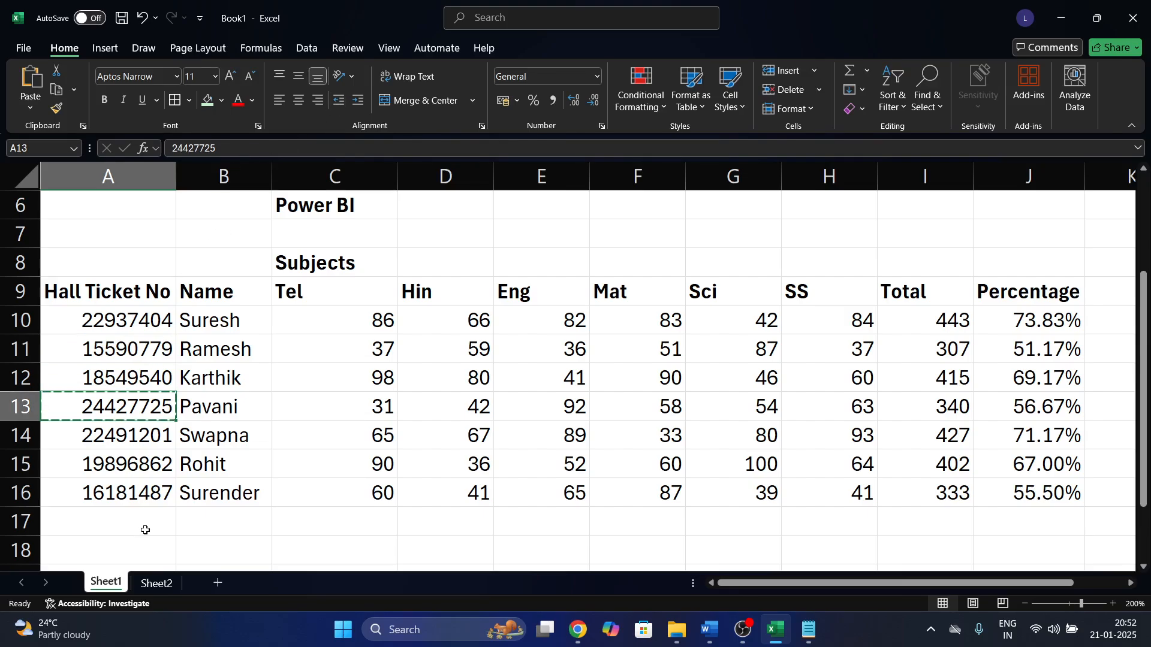
left_click(156, 583)
left_click(340, 252)
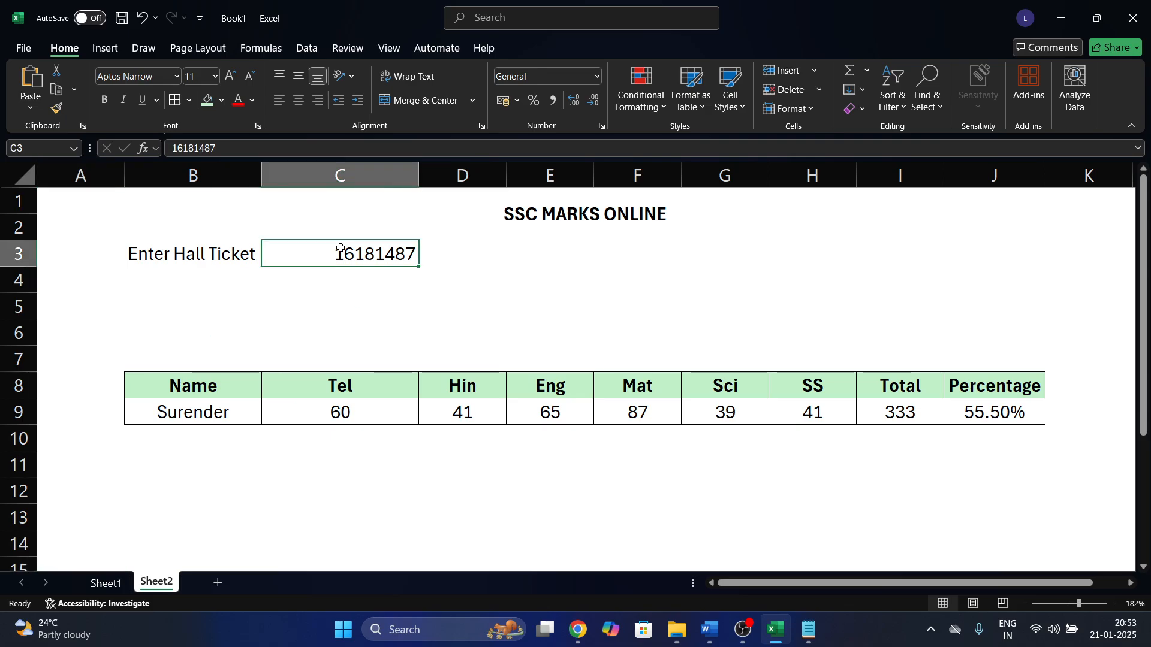
key("ctrl+v")
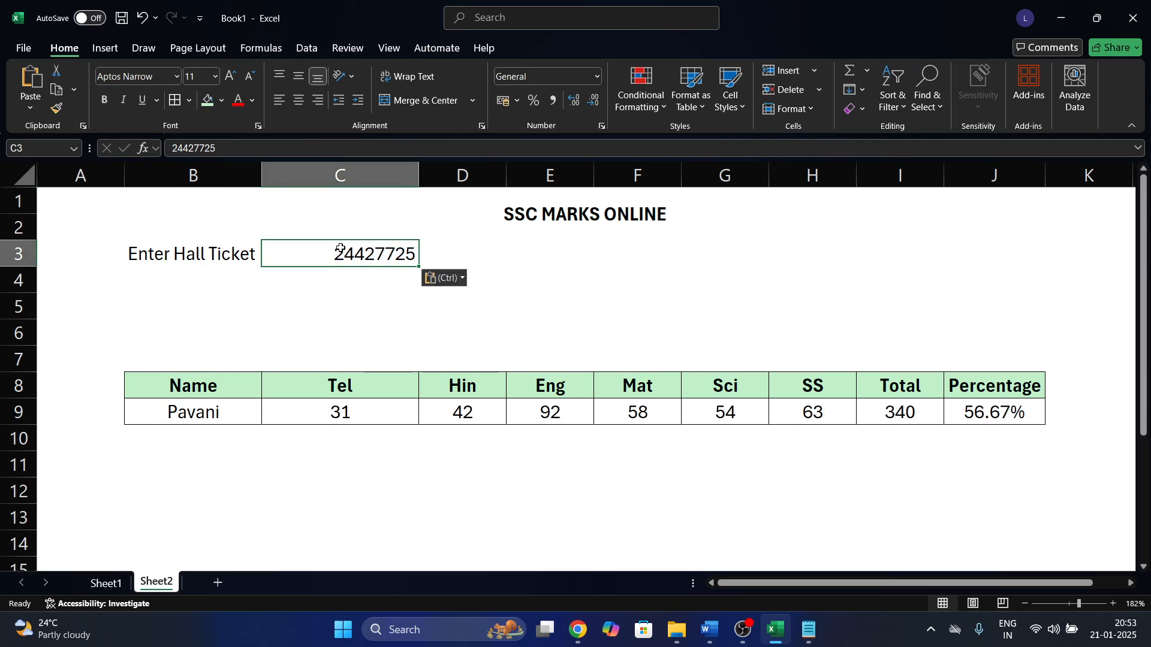
left_click(348, 323)
left_click(224, 413)
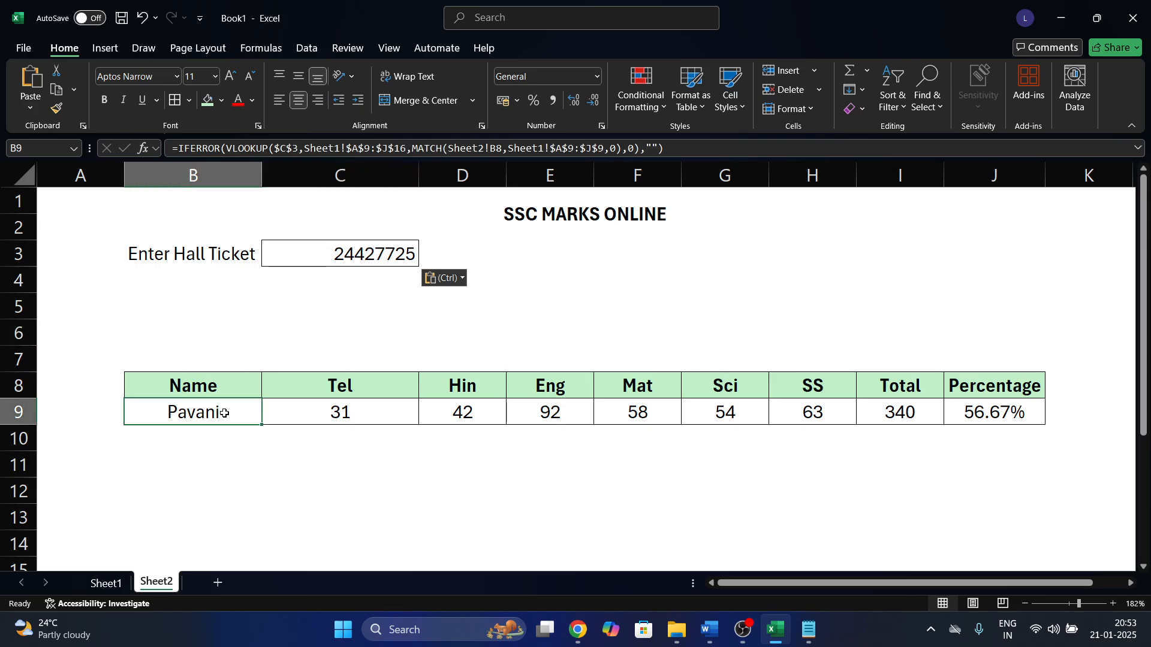
left_click_drag(225, 413, 1007, 384)
left_click(935, 465)
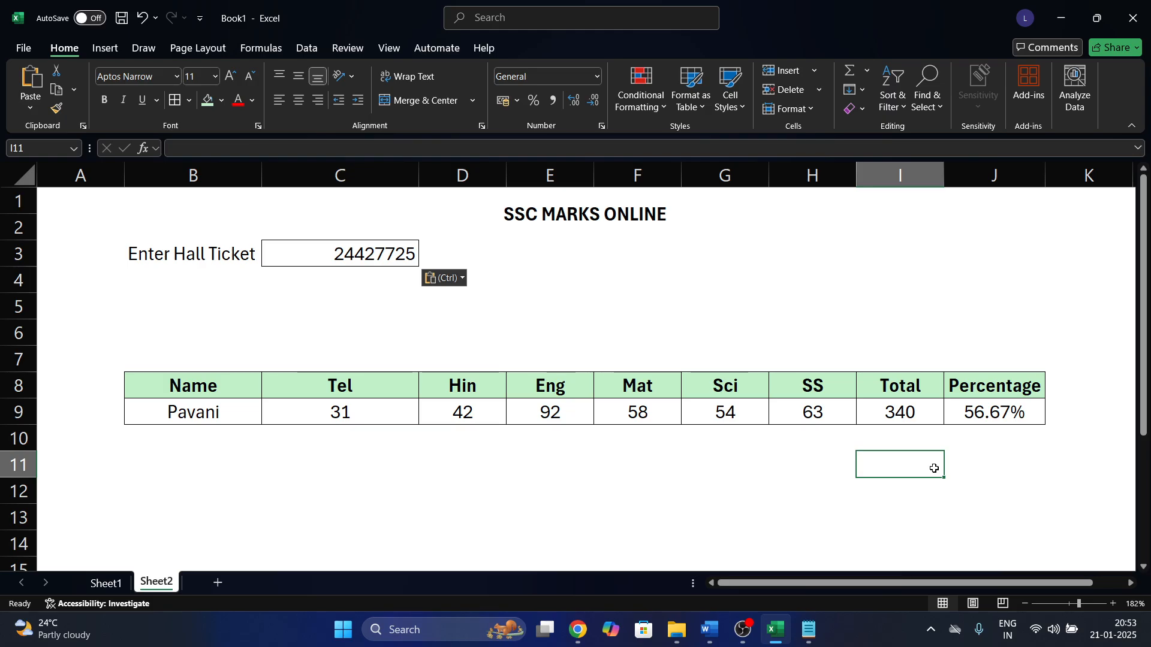
Copy the Hall Ticket No column A9:A16 into the Calculations notes in Notepad.
left_click(108, 582)
right_click(121, 585)
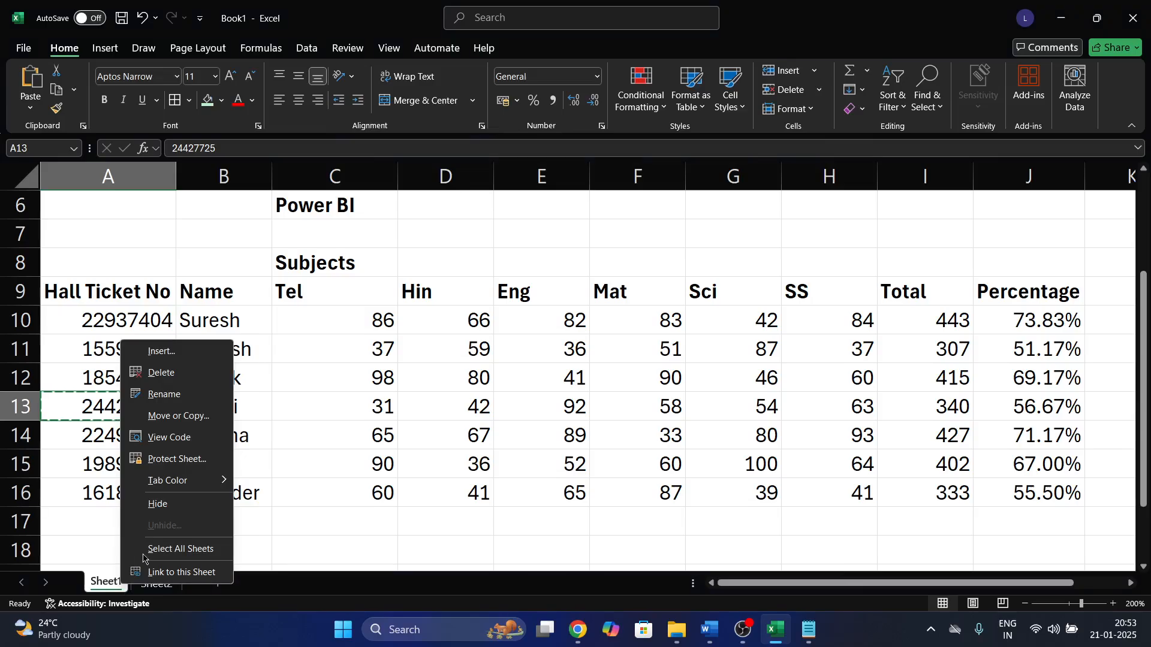
key("Escape")
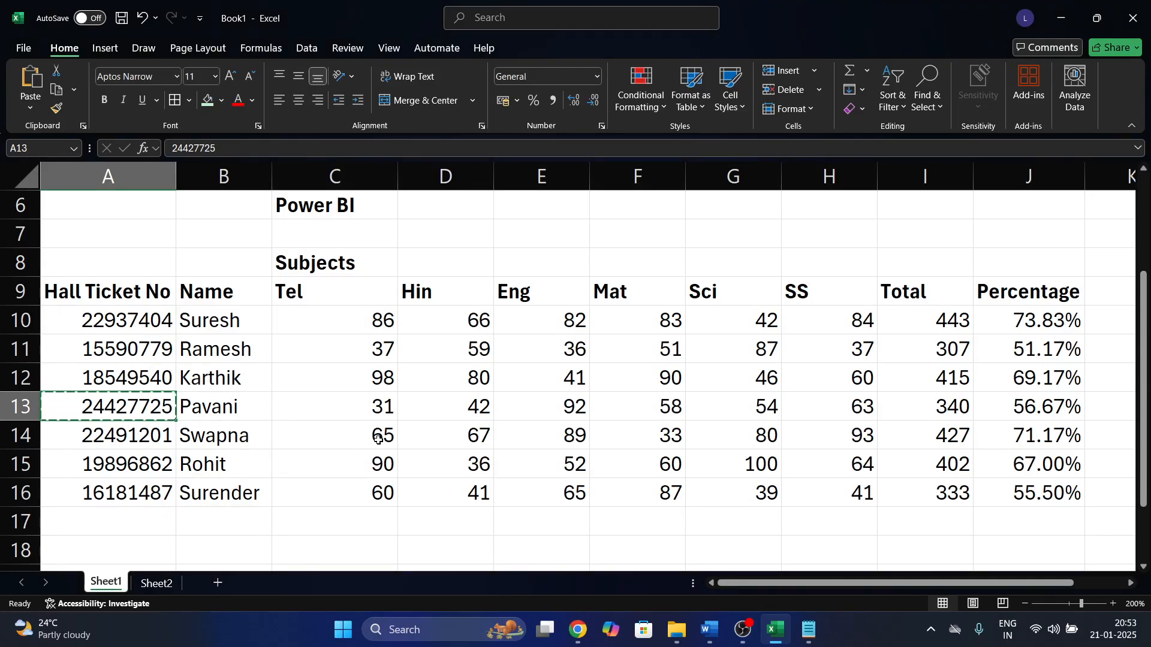
key("Escape")
left_click_drag(99, 294, 150, 493)
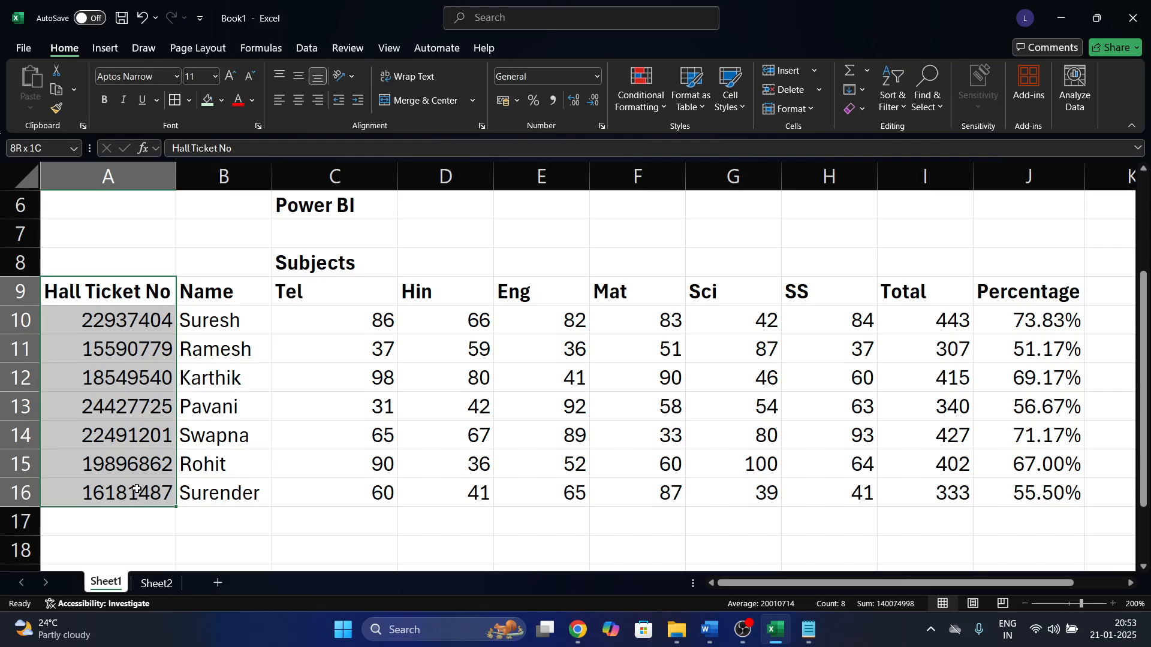
key("ctrl+c")
left_click(809, 629)
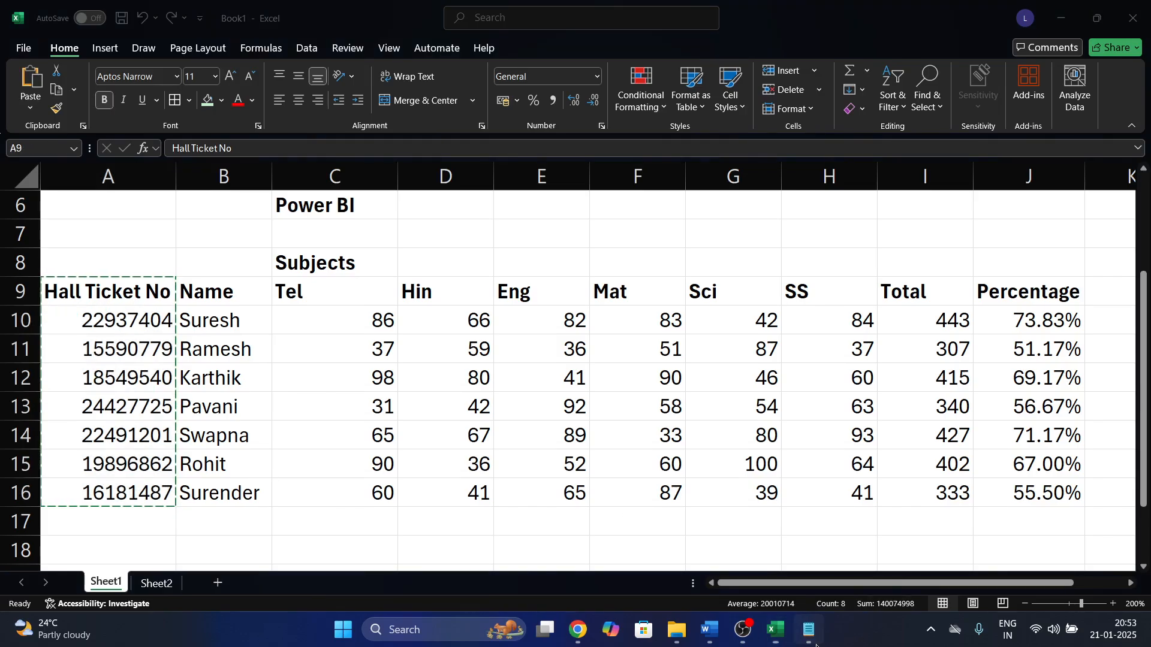
left_click(591, 471)
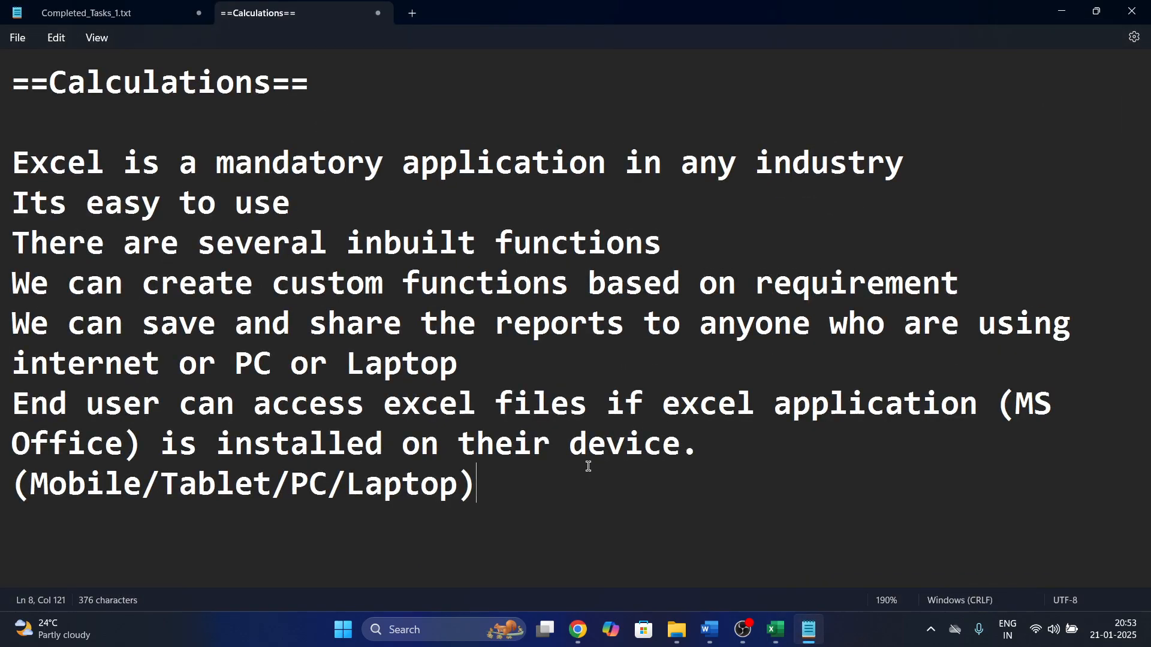
key("Return")
key("Return")
key("ctrl+v")
Back in Excel, hide Sheet1 with Alt, O, H, H.
key("alt+Tab")
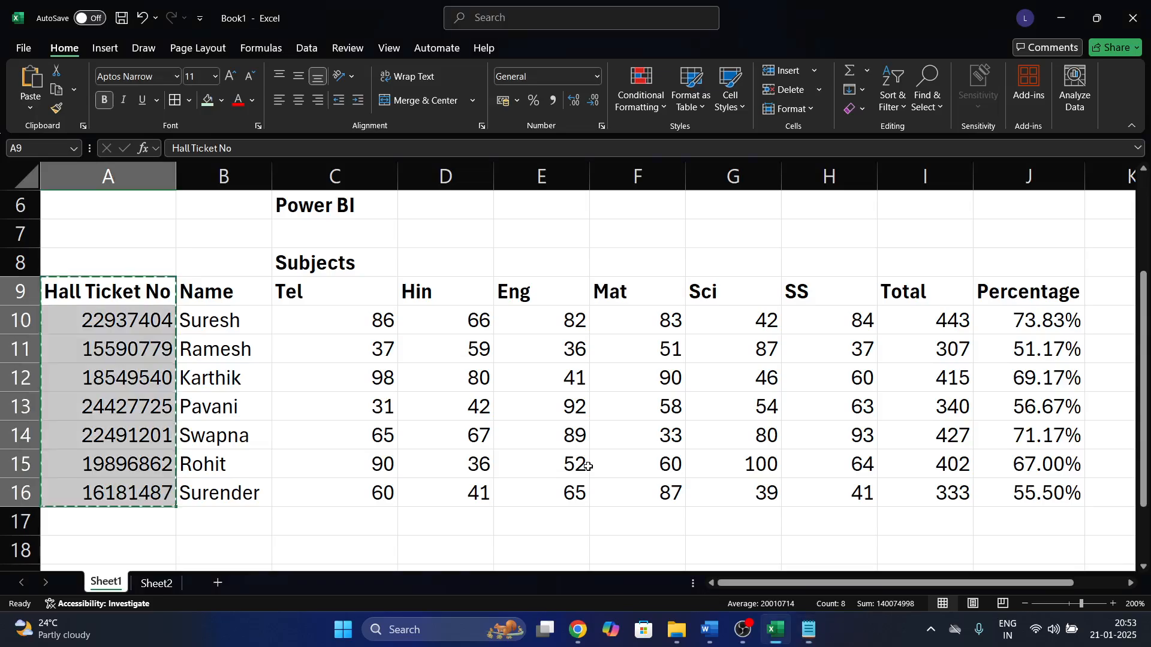
key("Escape")
key("alt")
key("o")
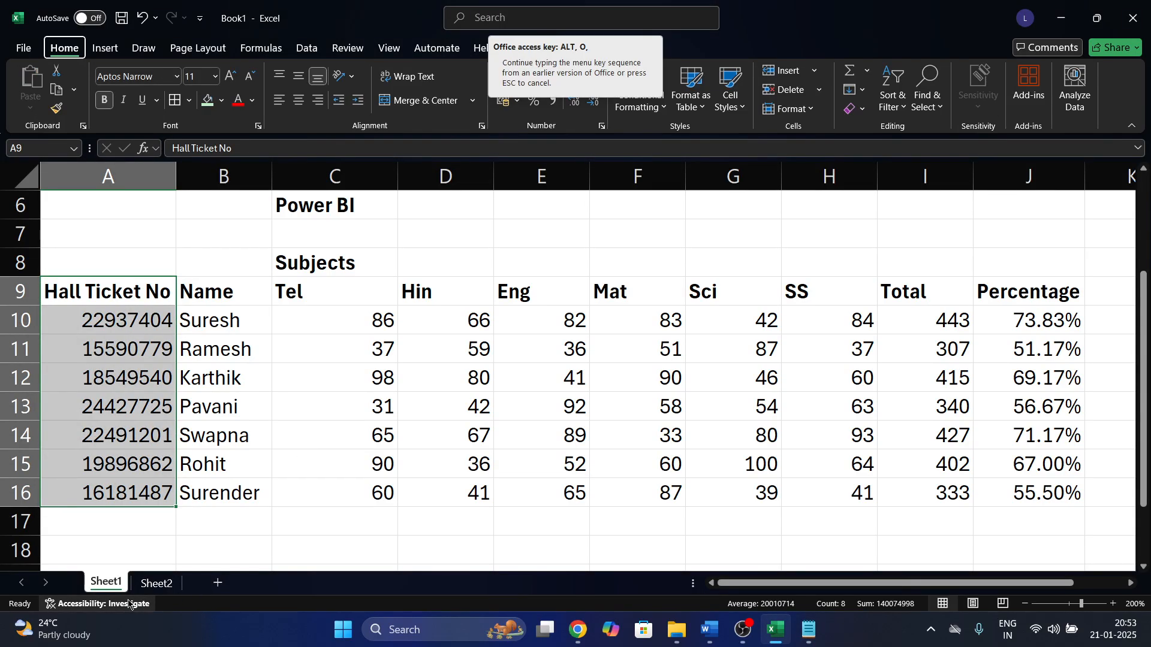
key("h")
key("h")
left_click(194, 544)
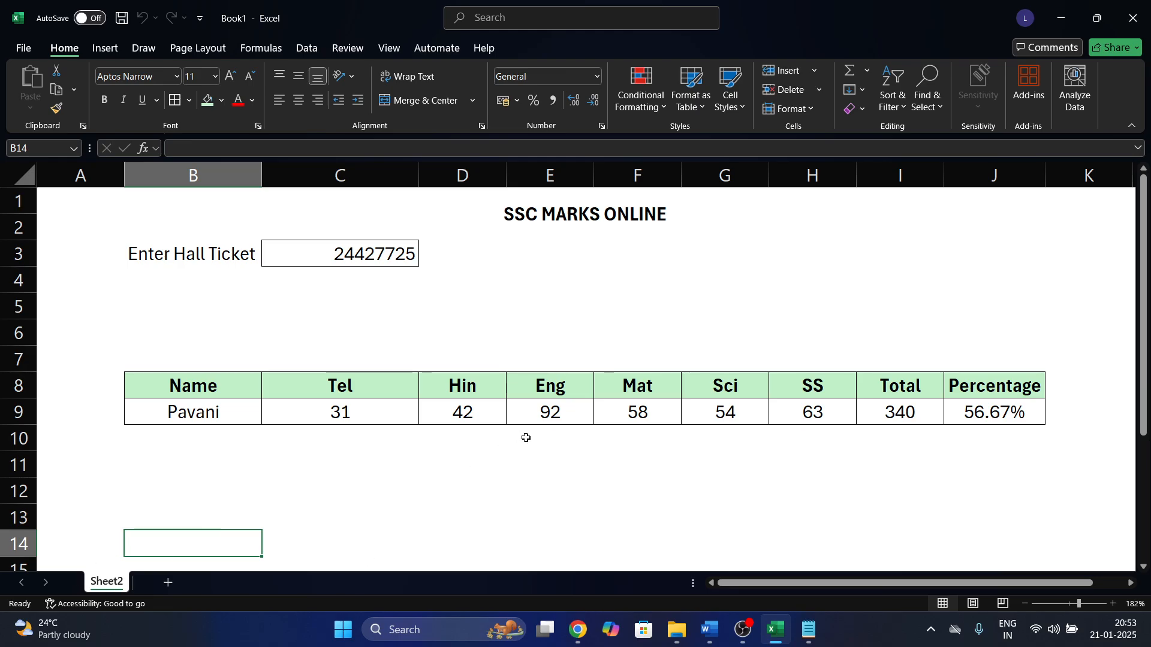
Paste the first hall ticket from the notes into C3 and view the Name lookup formula.
key("alt+Tab")
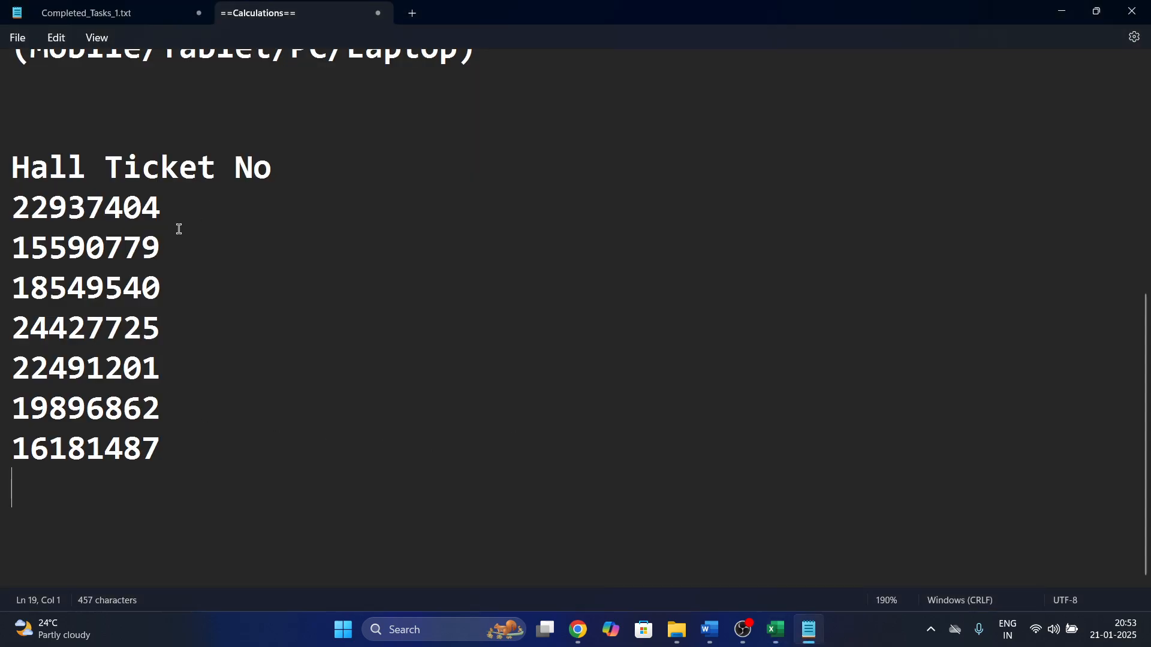
left_click_drag(180, 211, 3, 216)
key("alt+Tab")
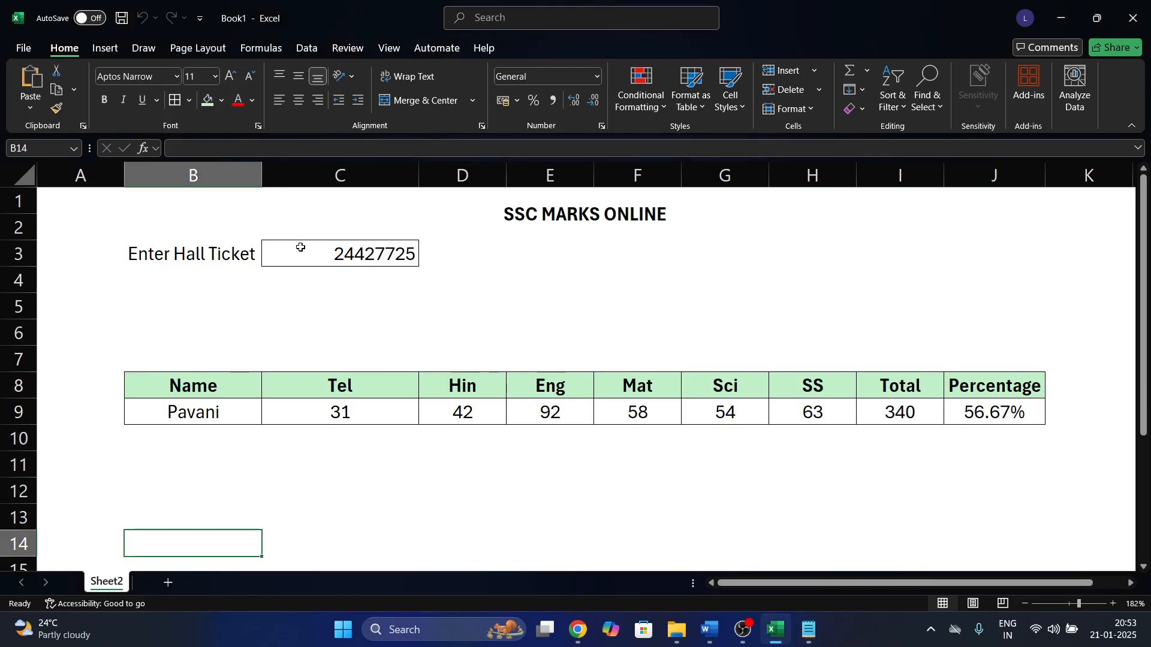
left_click(309, 252)
key("ctrl+v")
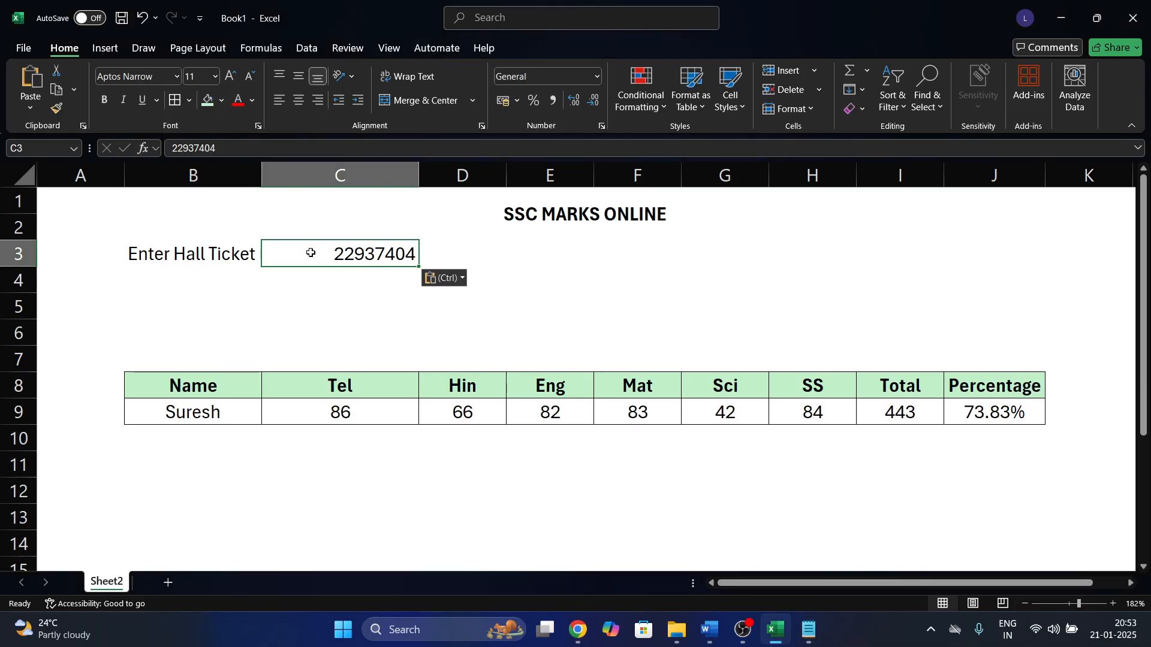
left_click(295, 445)
left_click(217, 413)
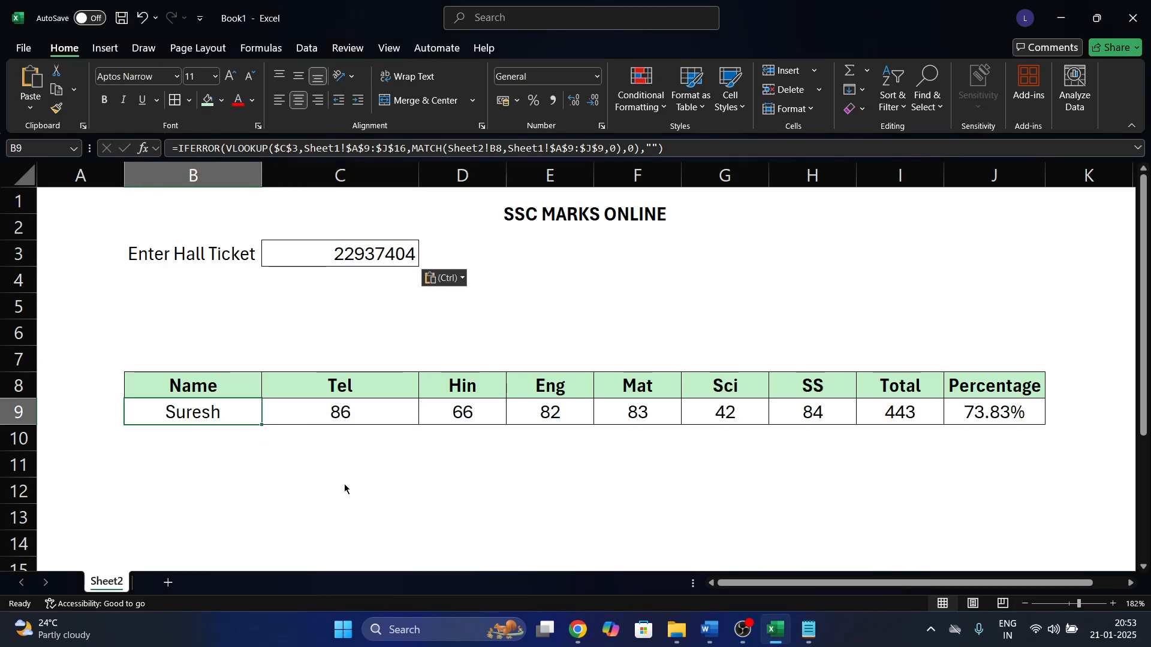
key("alt+Tab")
key("Down")
double_click(2, 247)
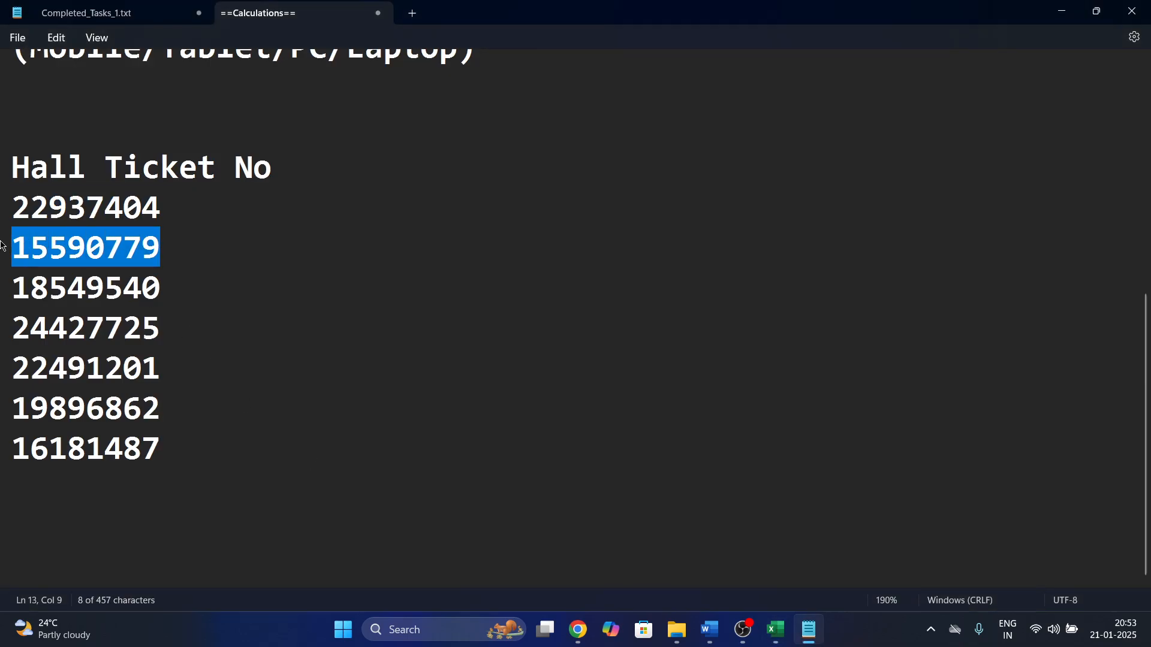
key("ctrl+c")
key("alt+Tab")
left_click(333, 254)
key("ctrl+v")
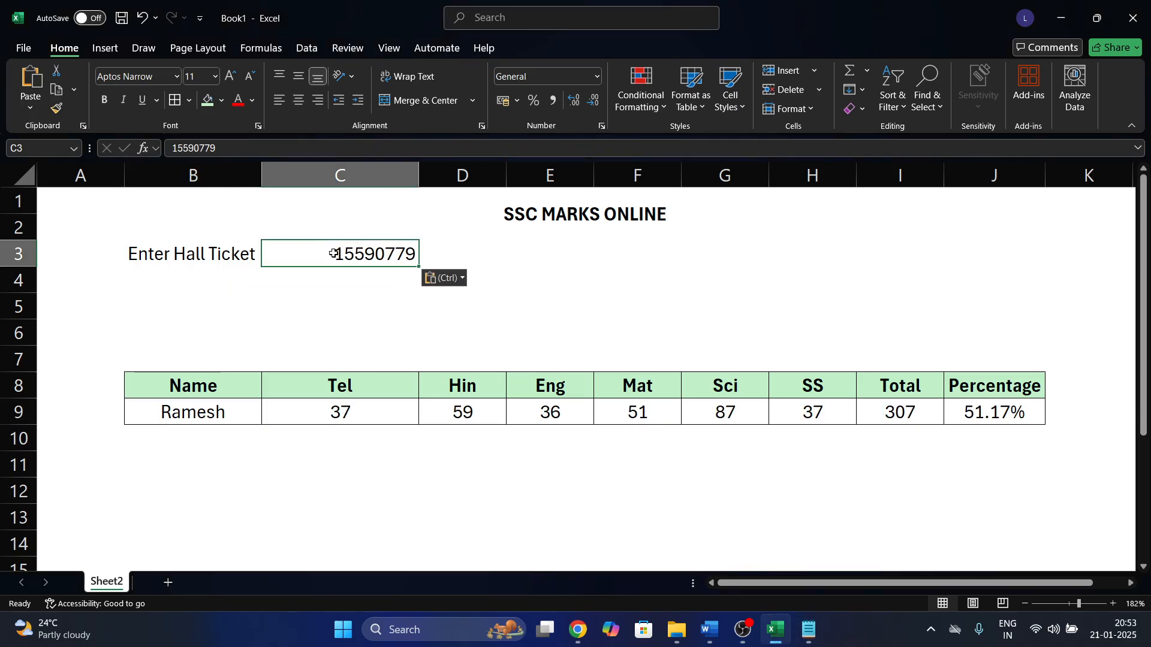
left_click(219, 412)
left_click(565, 498)
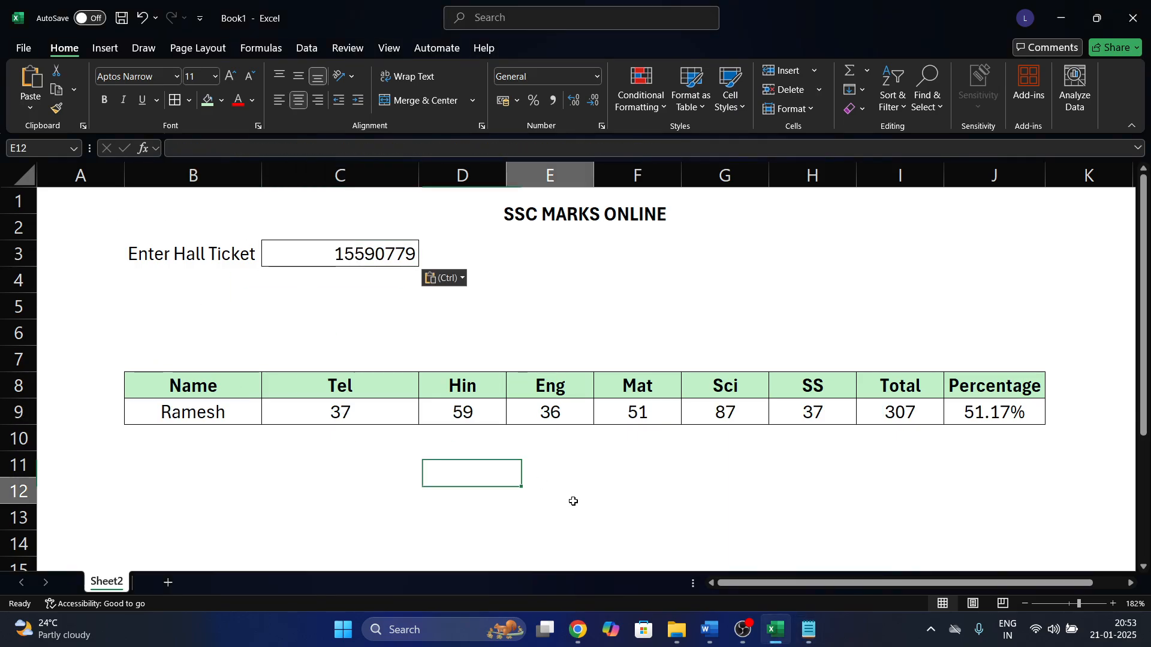
Inspect the IFERROR/VLOOKUP formulas behind the Total, Percentage, Eng and Name results.
left_click(916, 388)
left_click(960, 420)
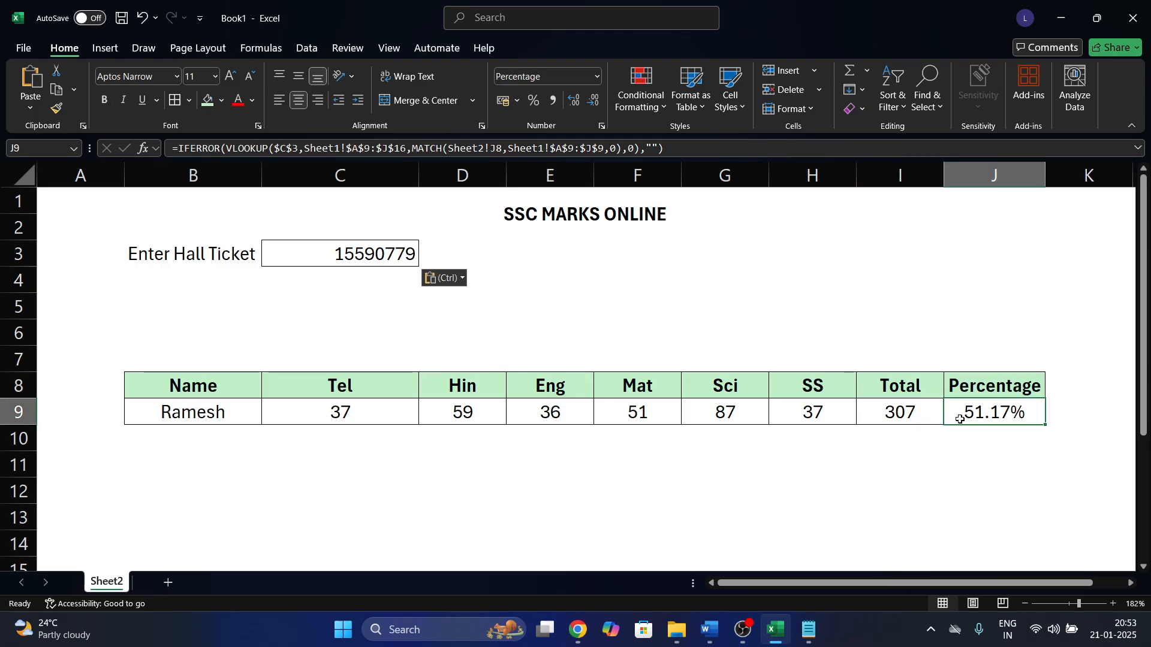
left_click(651, 440)
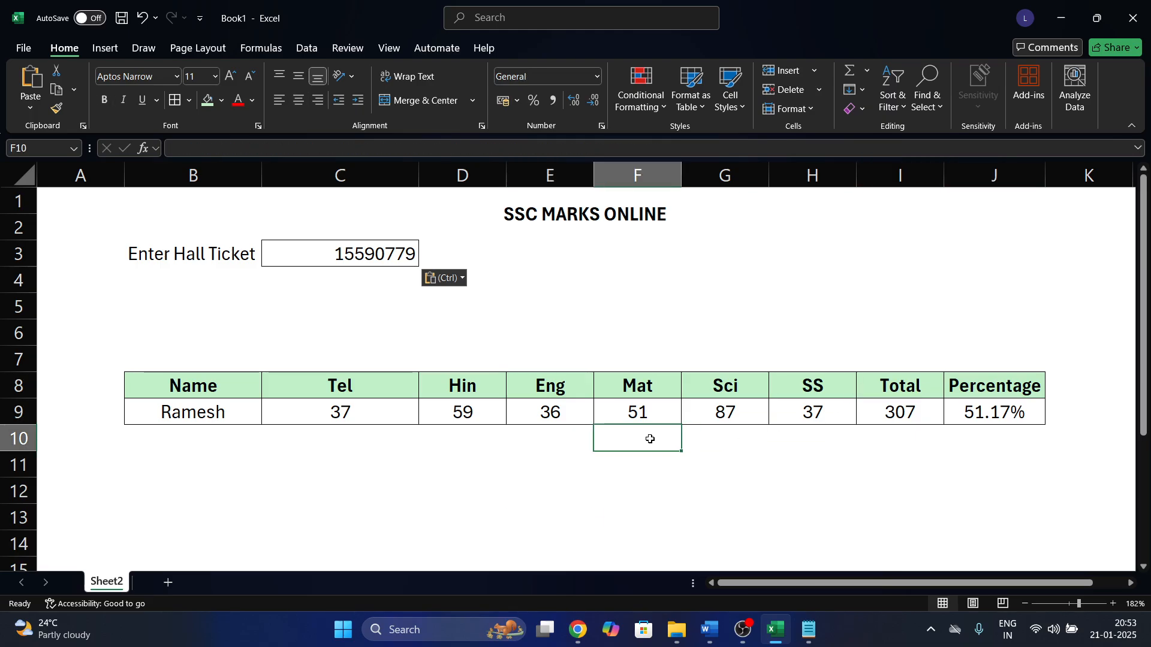
left_click(554, 410)
left_click(190, 148)
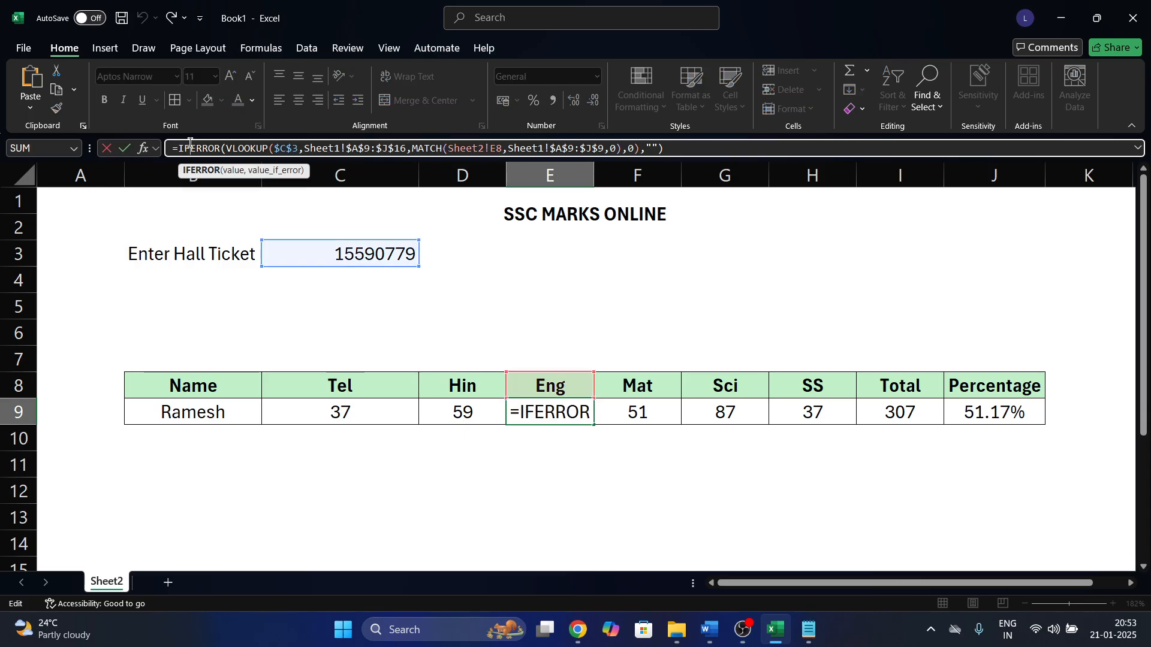
key("Escape")
left_click(226, 411)
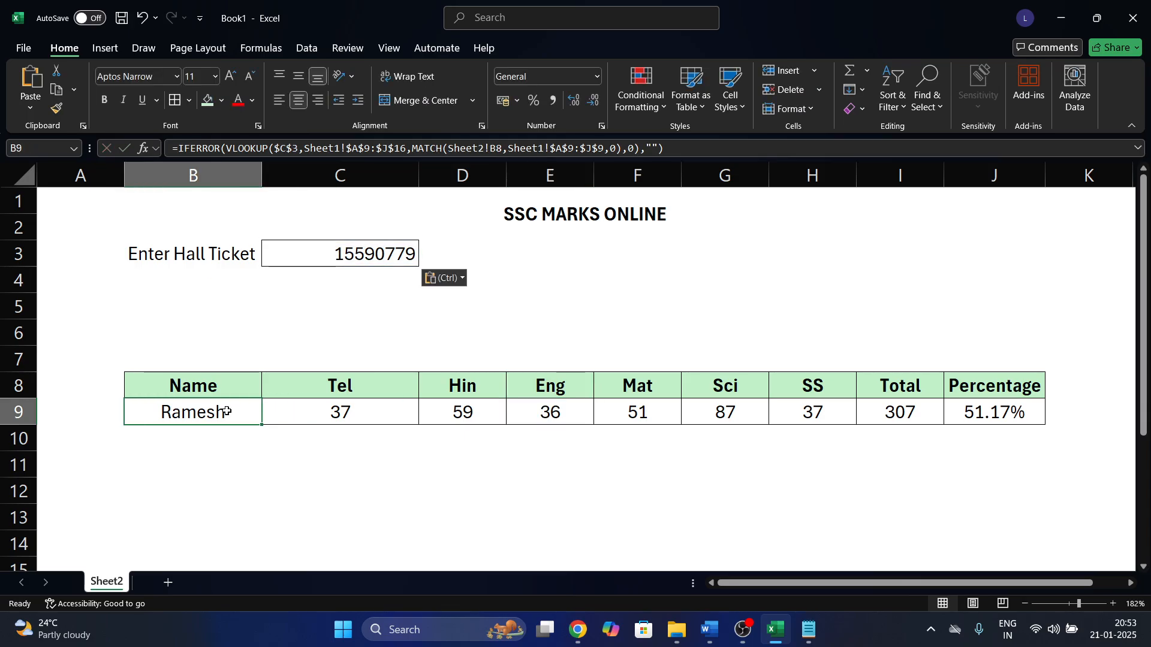
key("ctrl")
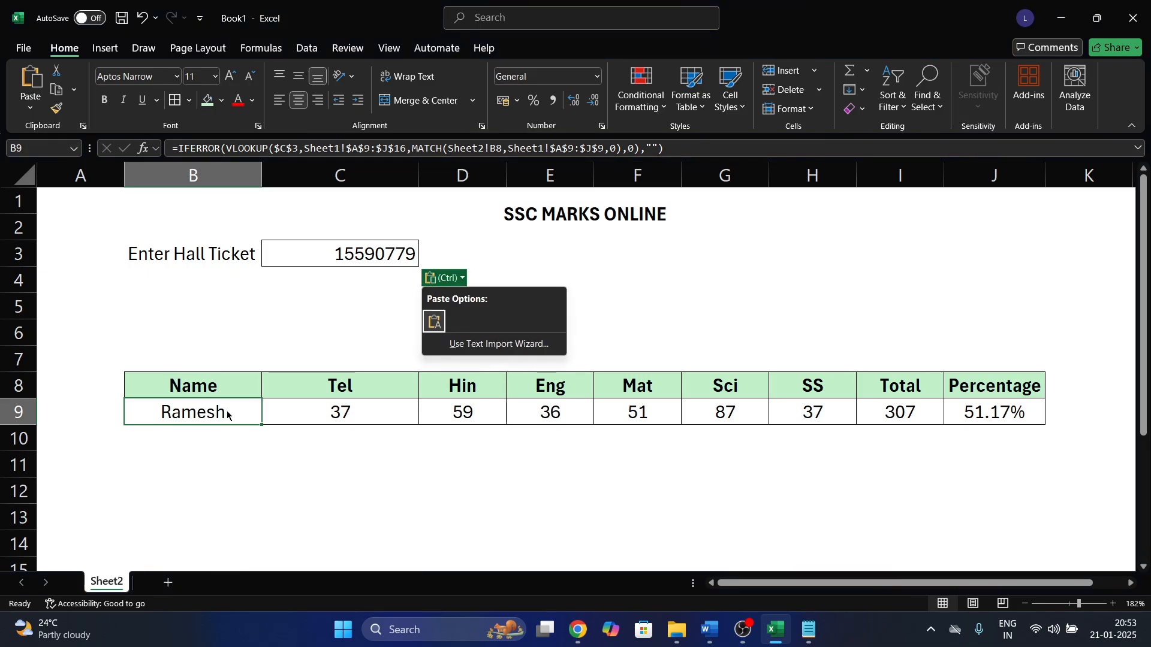
left_click(338, 458)
left_click(338, 455)
Set Locked and Hidden protection on all cells, then adjust C3's protection settings.
key("ctrl+a")
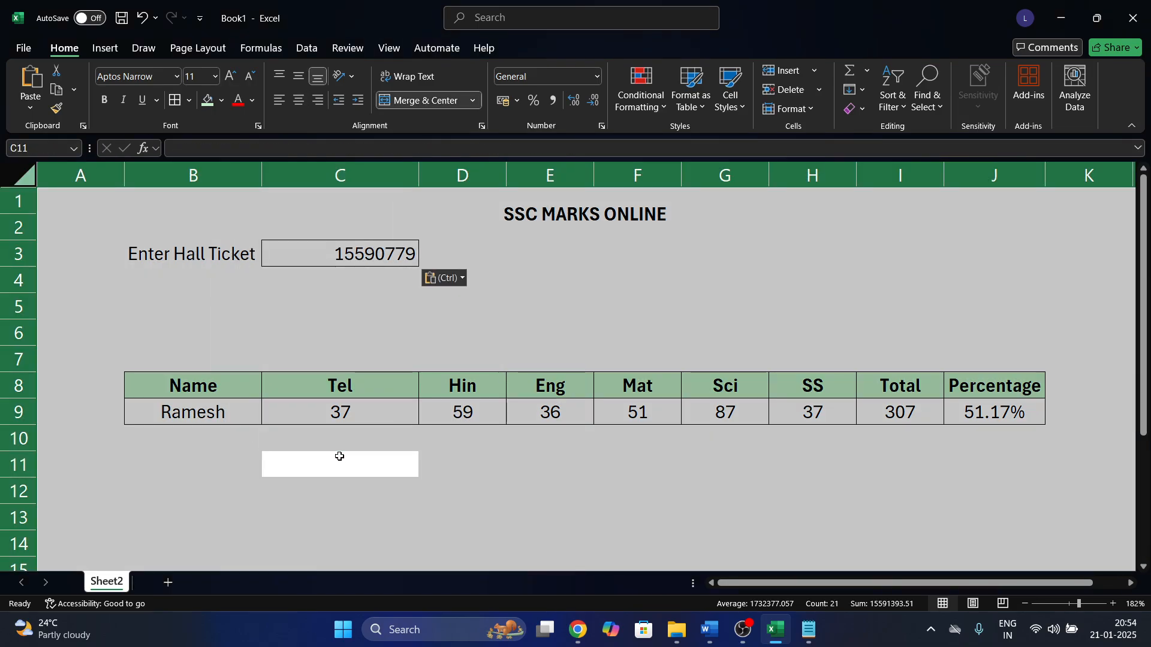
key("ctrl+1")
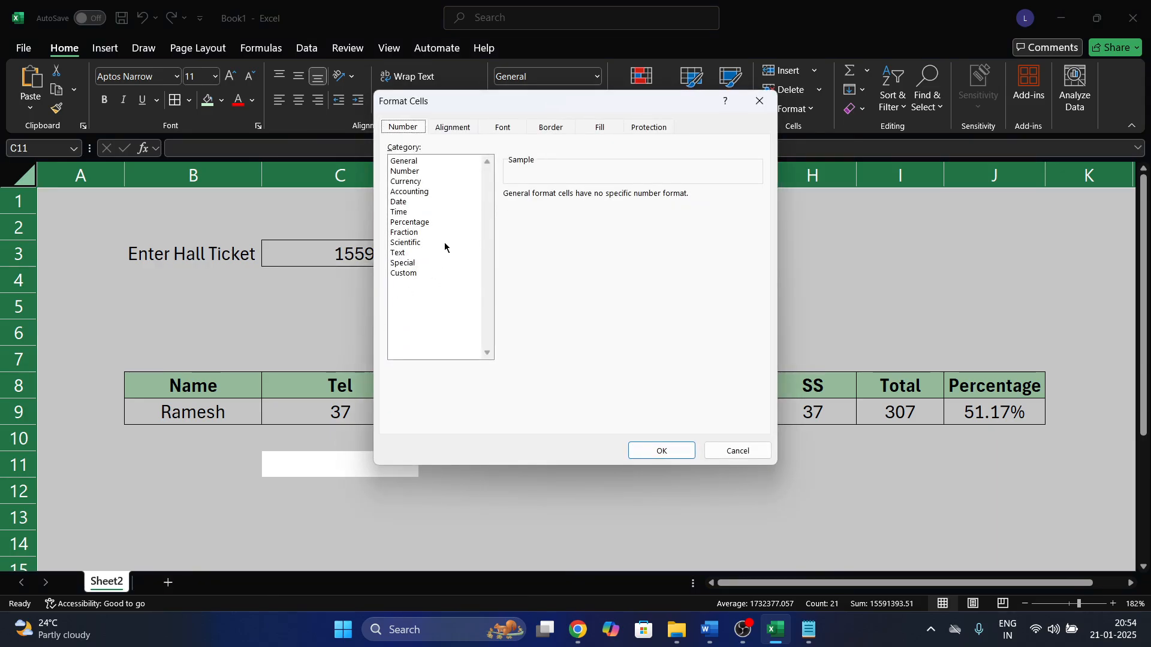
left_click(648, 129)
left_click(392, 148)
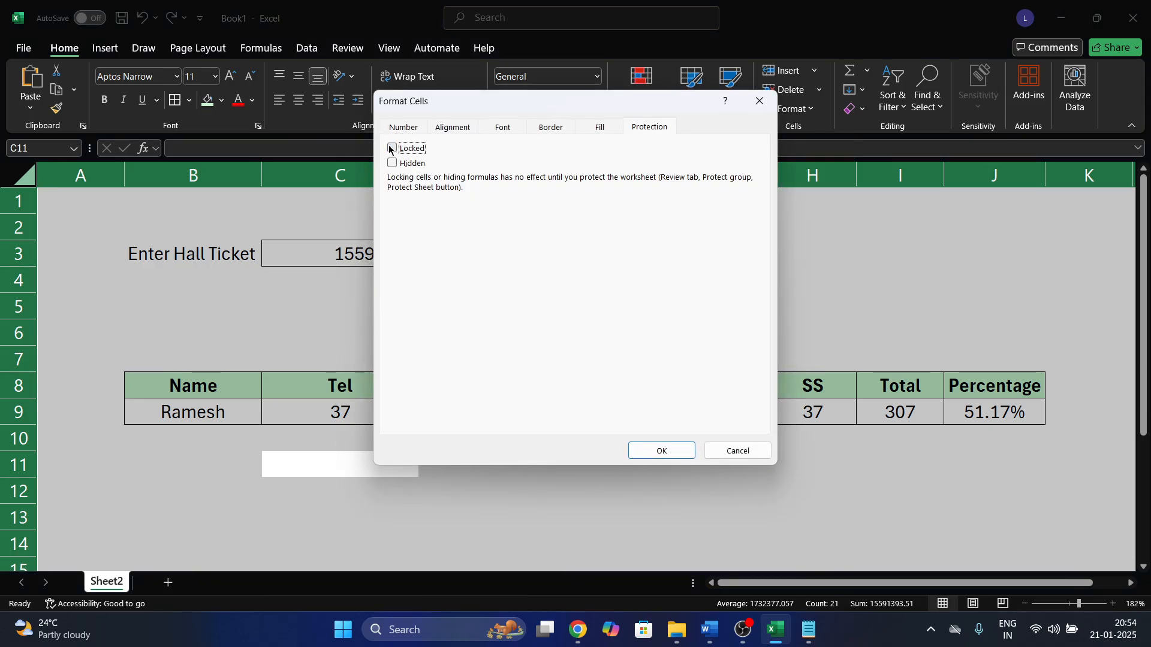
left_click(392, 162)
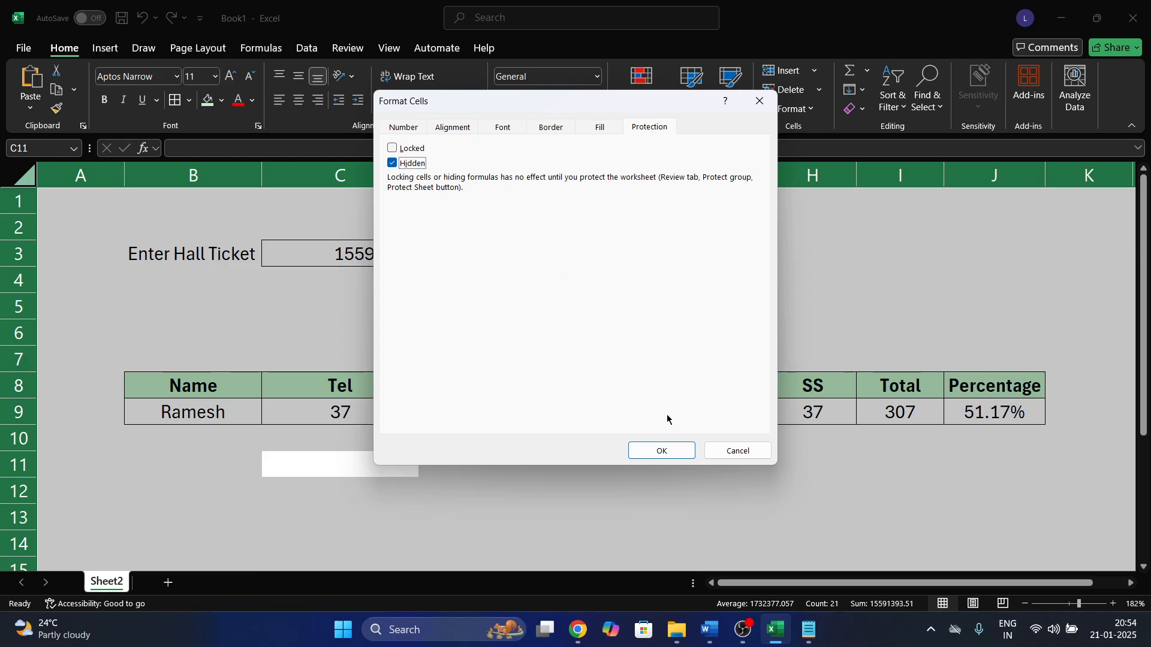
left_click(670, 450)
left_click(337, 245)
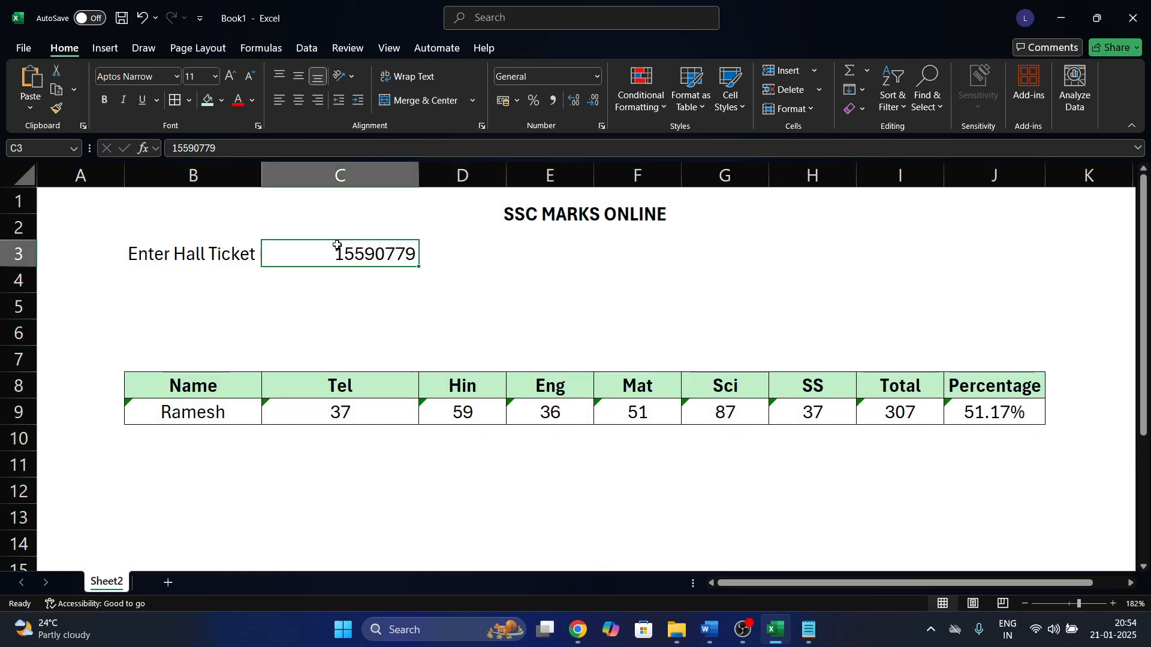
key("ctrl+1")
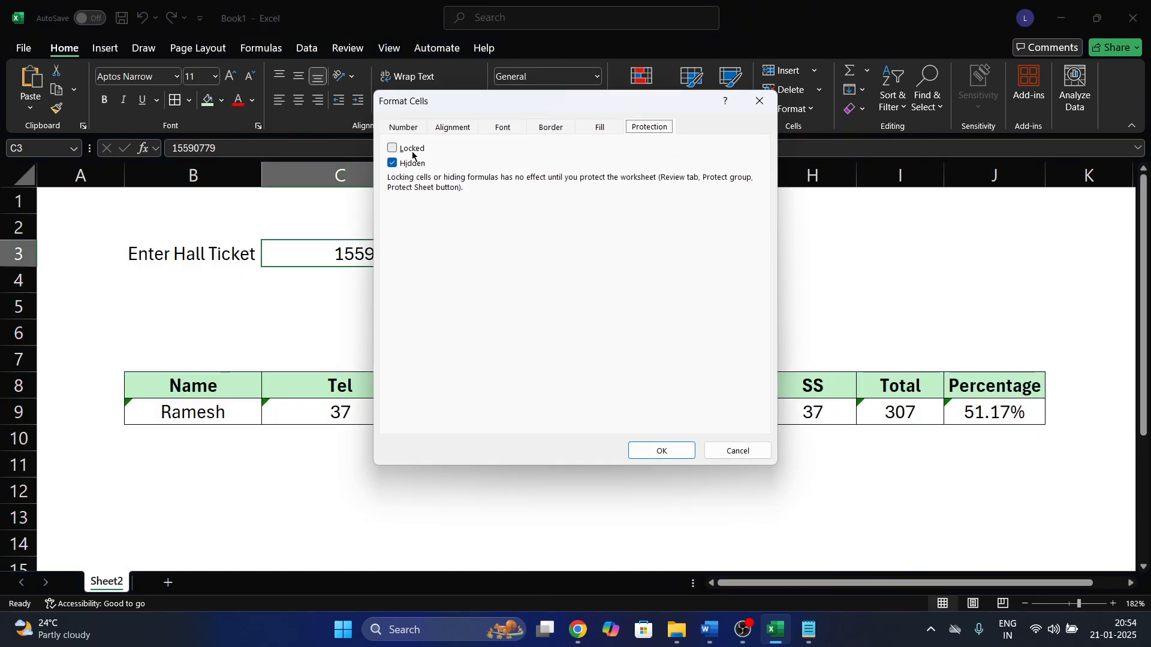
left_click(397, 148)
left_click(399, 162)
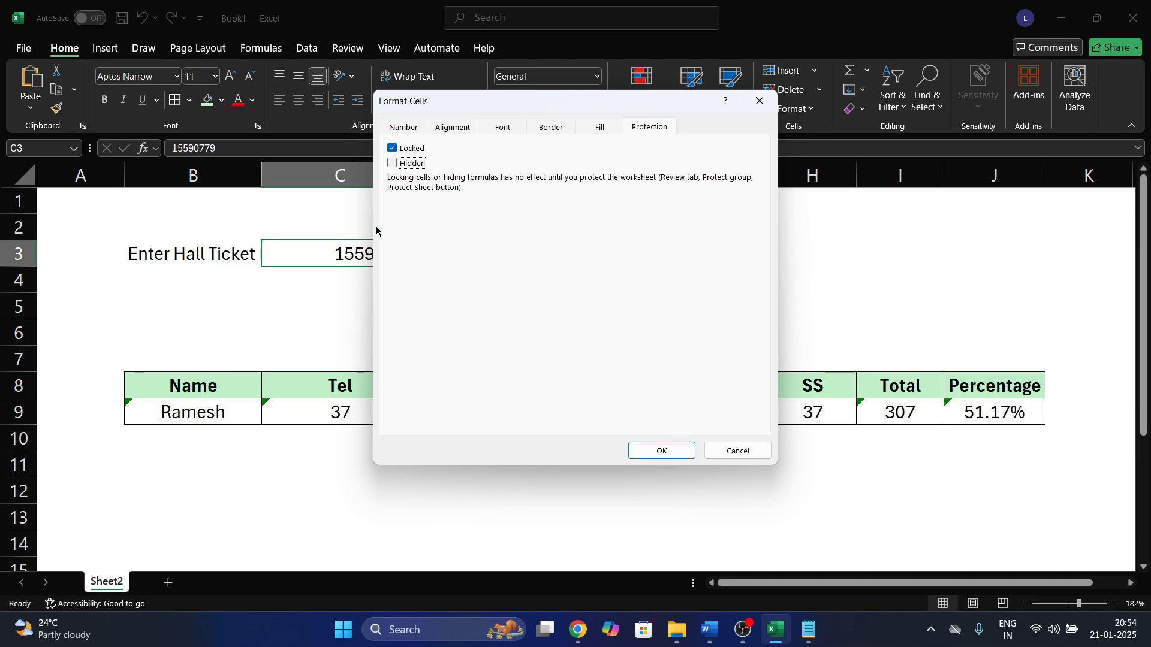
left_click(393, 148)
left_click(685, 452)
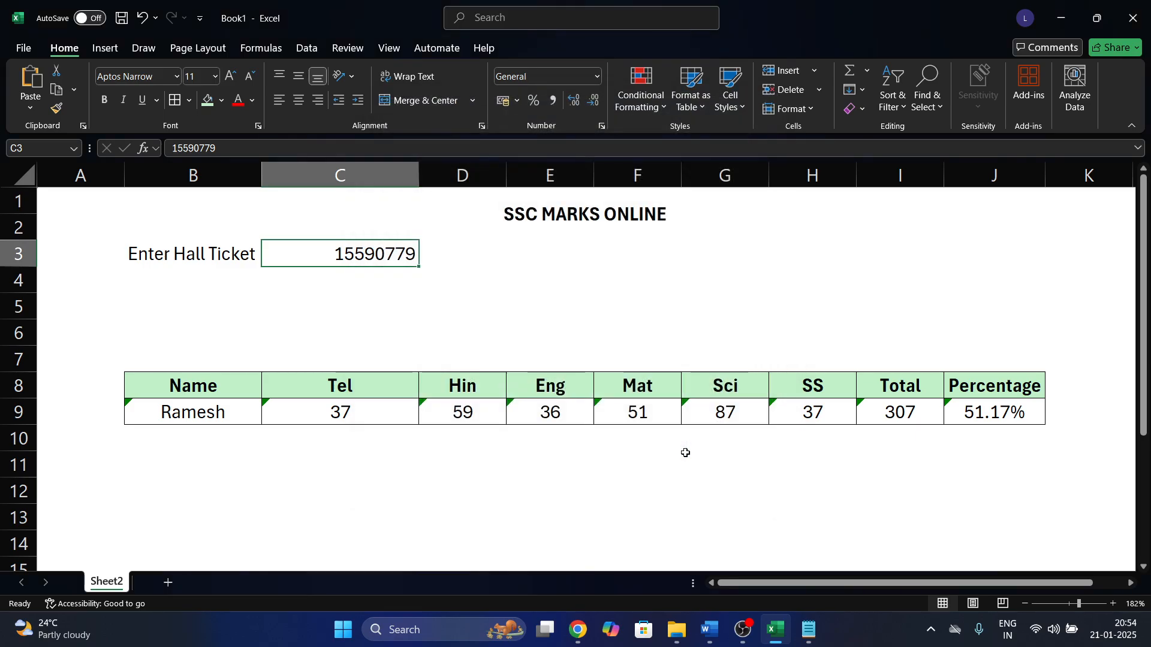
Reapply Locked and Hidden to every cell, leaving C3 unlocked and not hidden.
key("ctrl+a")
key("ctrl+a")
key("ctrl+1")
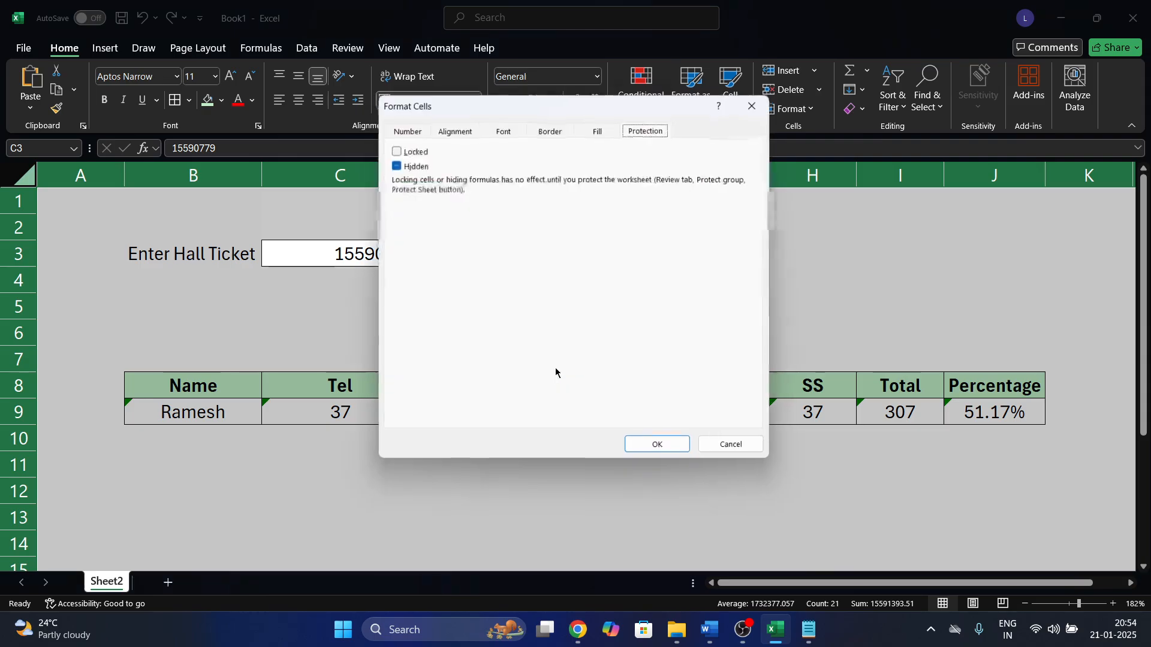
left_click(393, 149)
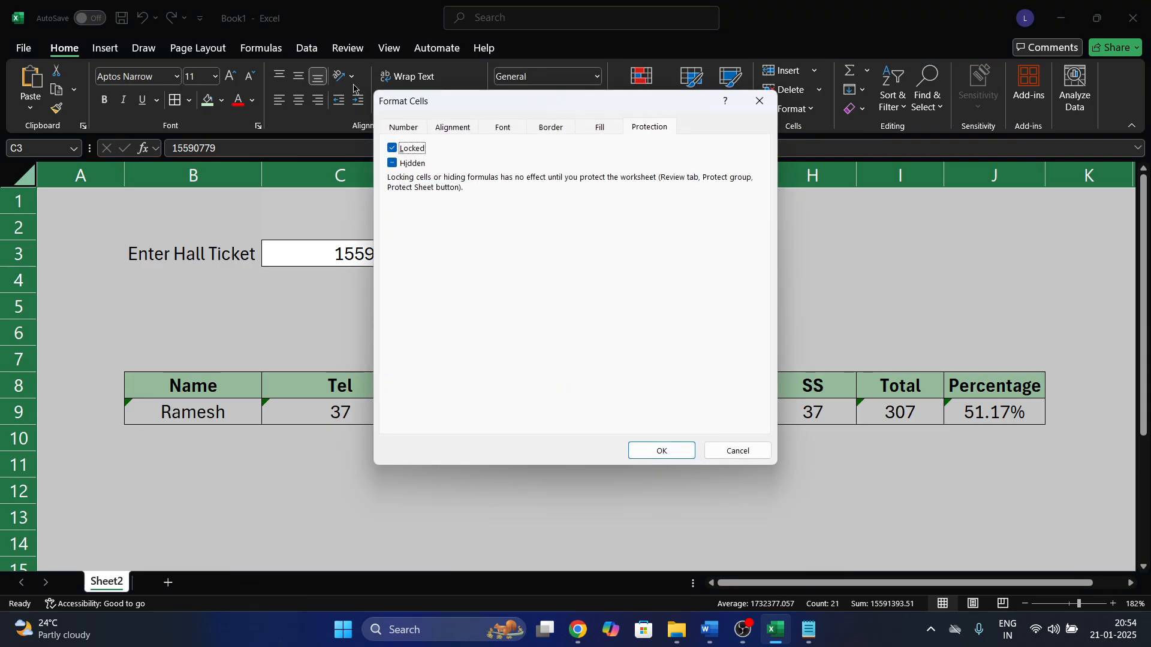
left_click(393, 164)
left_click(659, 451)
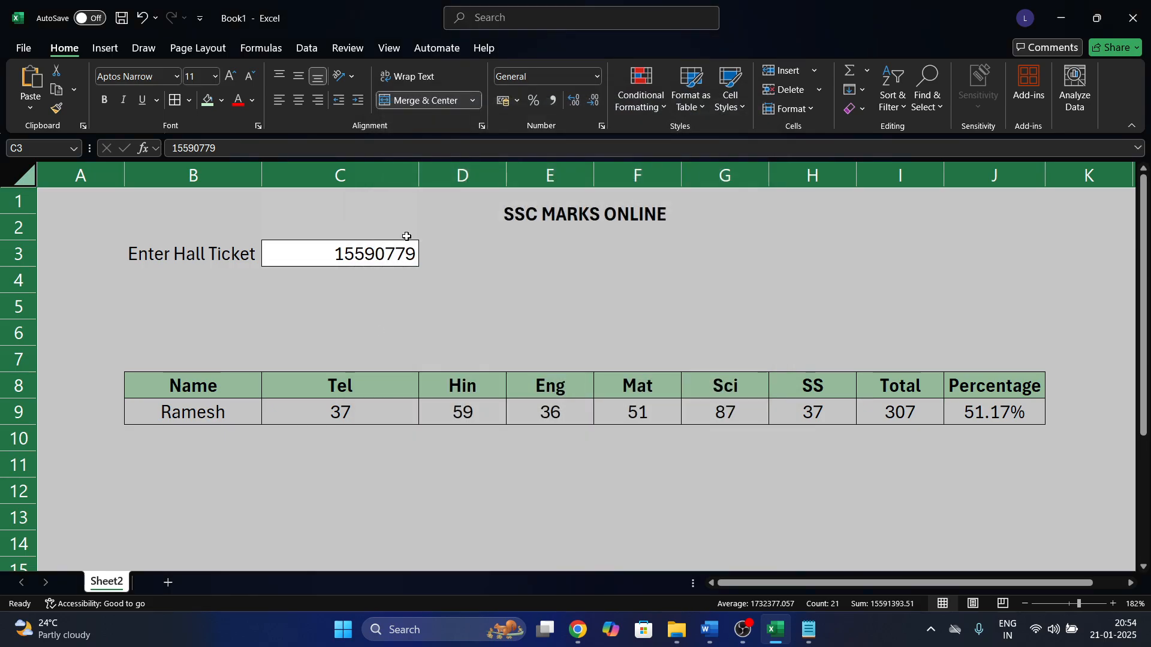
left_click(382, 252)
key("ctrl+1")
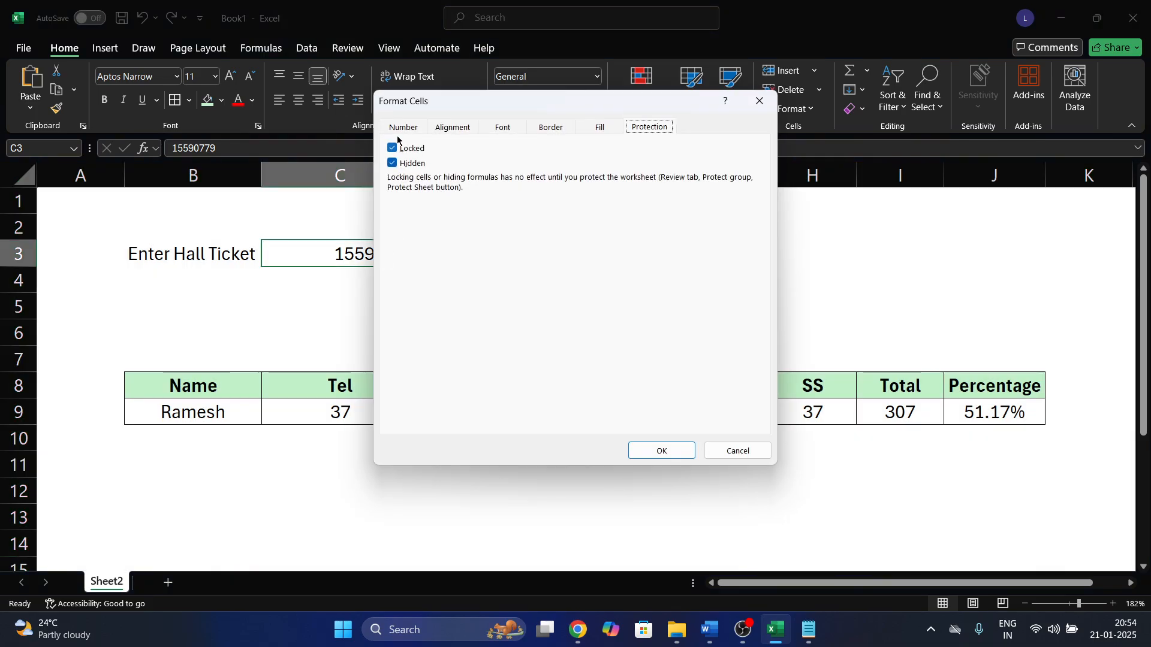
left_click(393, 147)
left_click(393, 163)
left_click(660, 454)
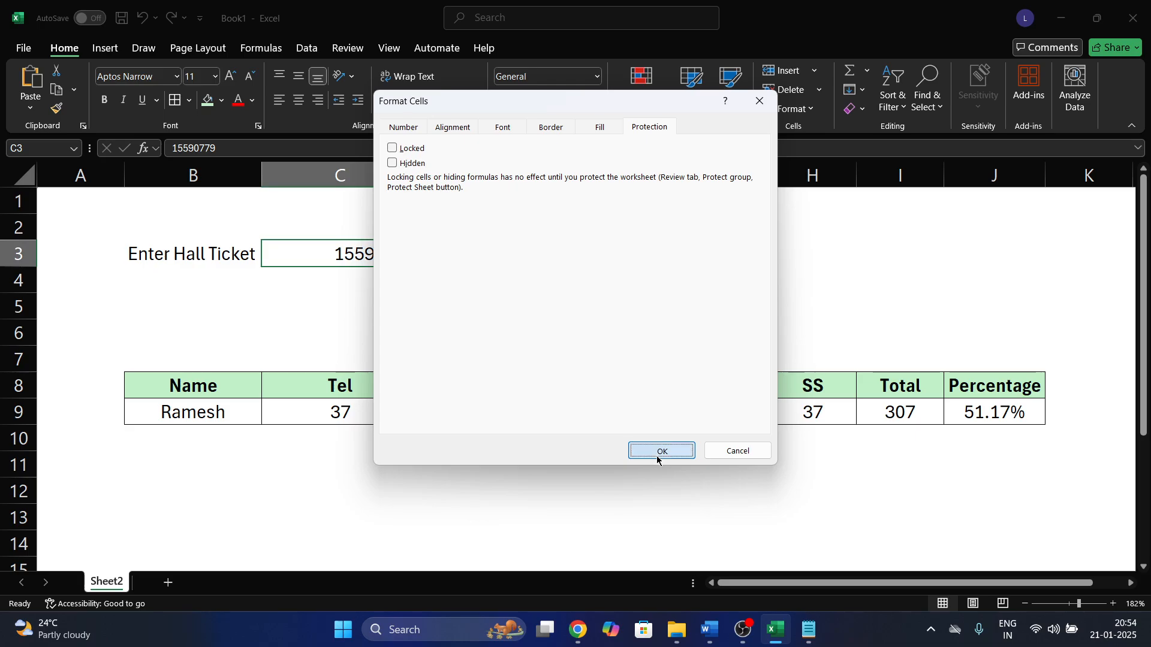
left_click(307, 49)
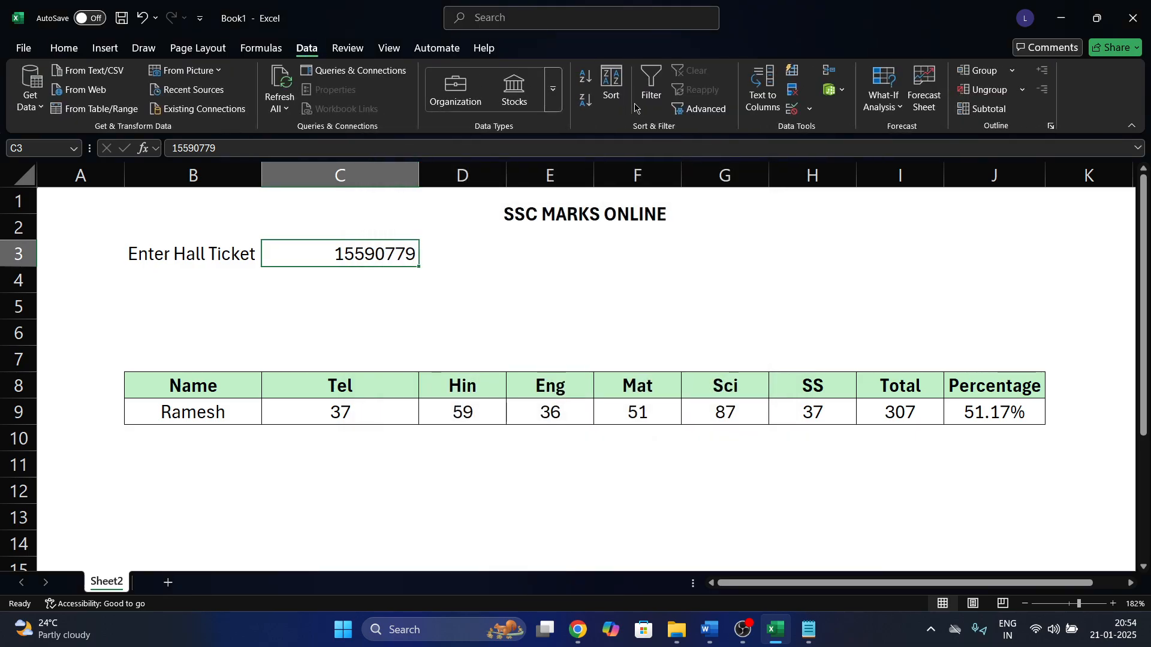
Protect Sheet2 with a password, entering it twice to confirm.
left_click(353, 50)
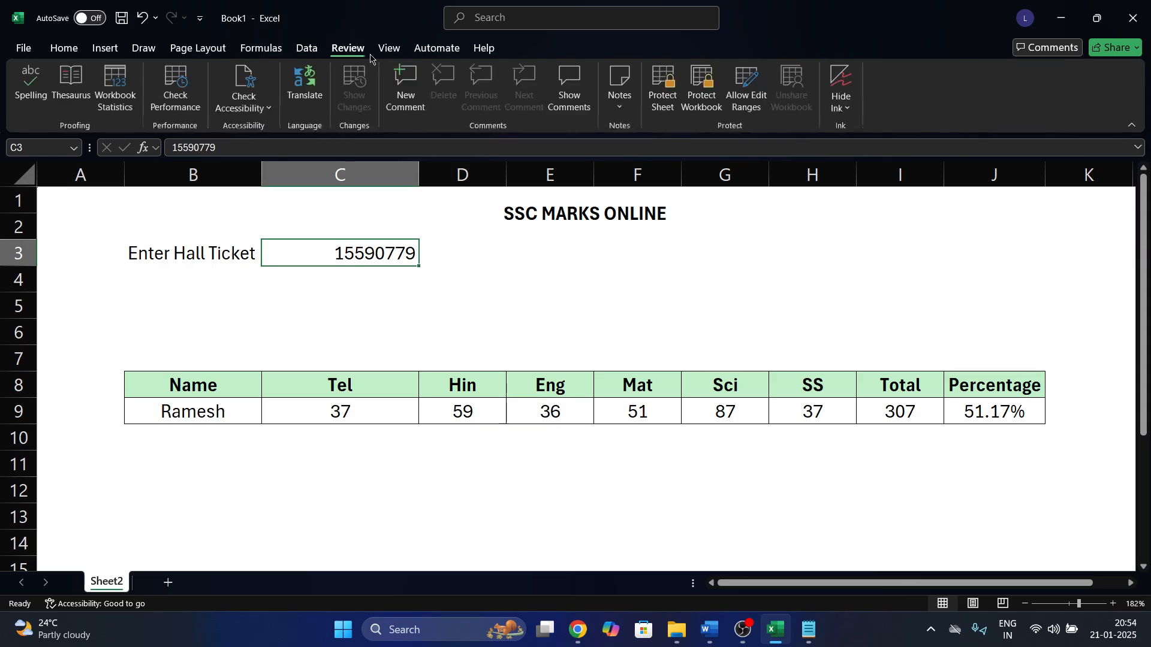
left_click(663, 90)
type("123")
key("Return")
type("123")
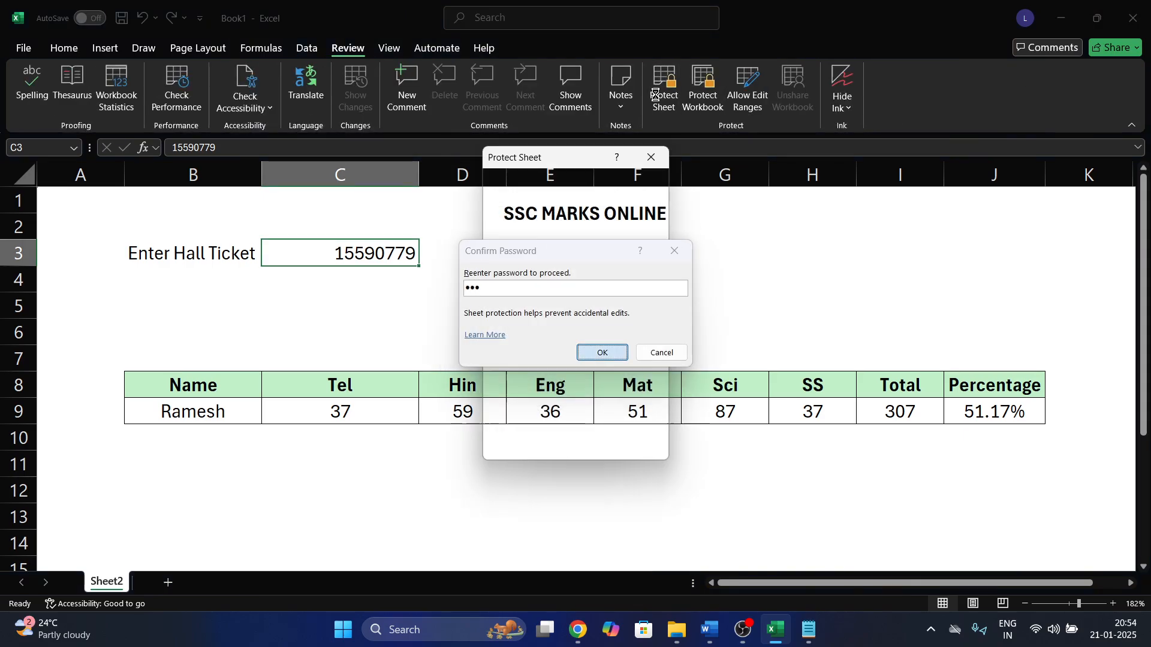
key("Return")
left_click(898, 232)
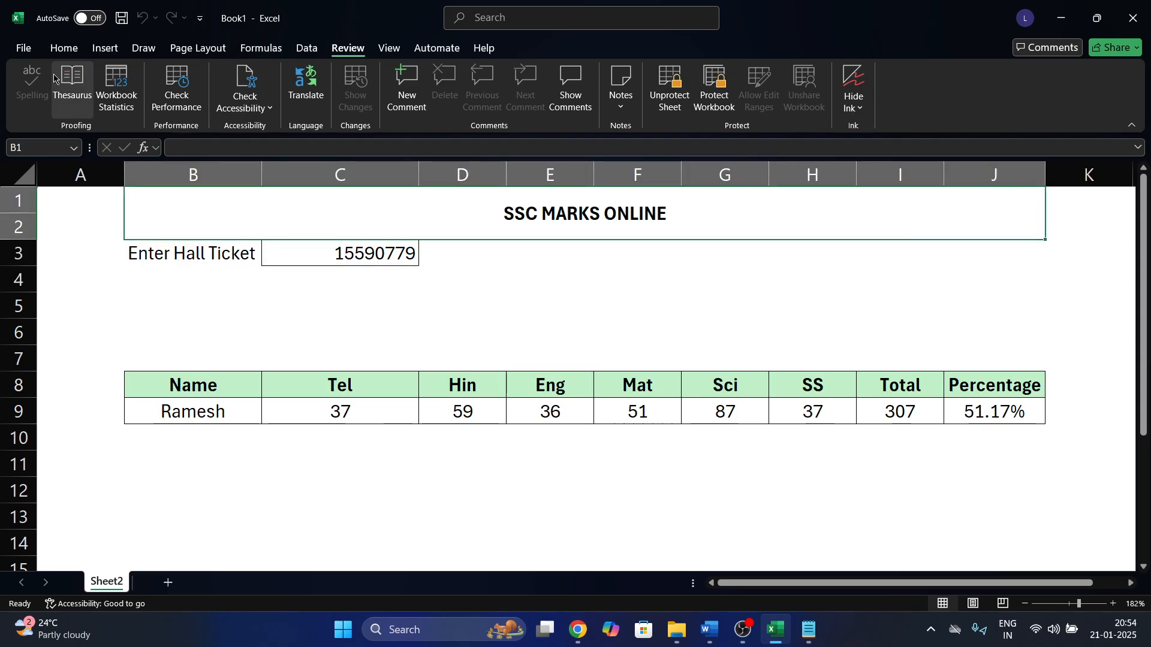
left_click(64, 48)
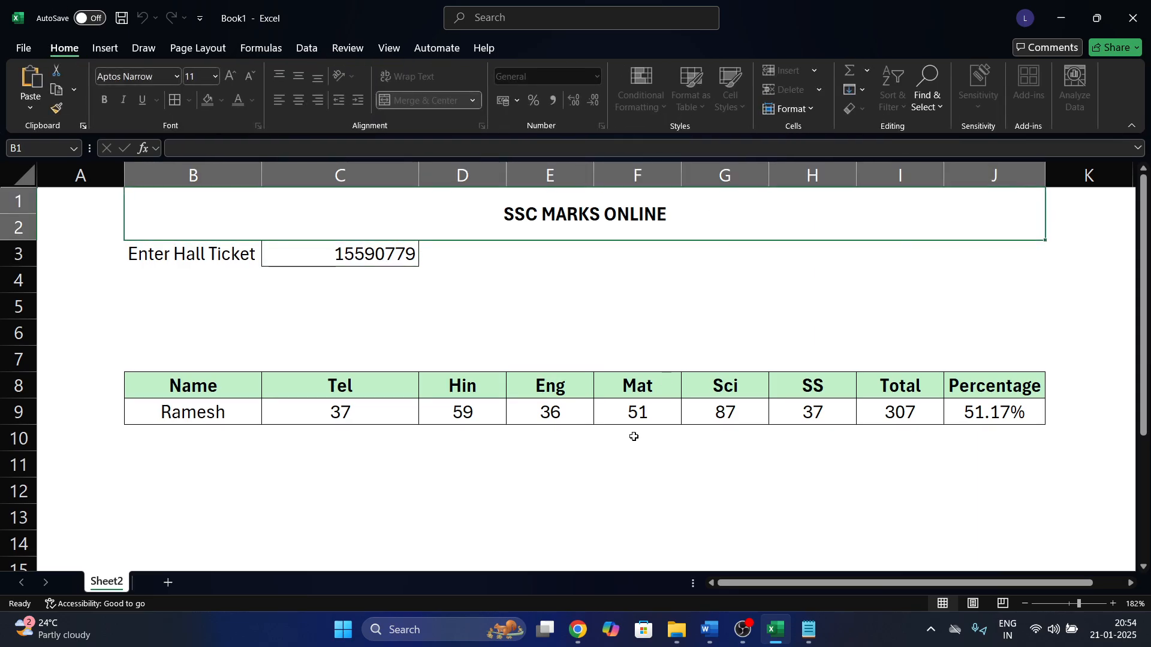
Test protection by trying to edit F12 and the Mat header, dismissing each warning.
double_click(603, 482)
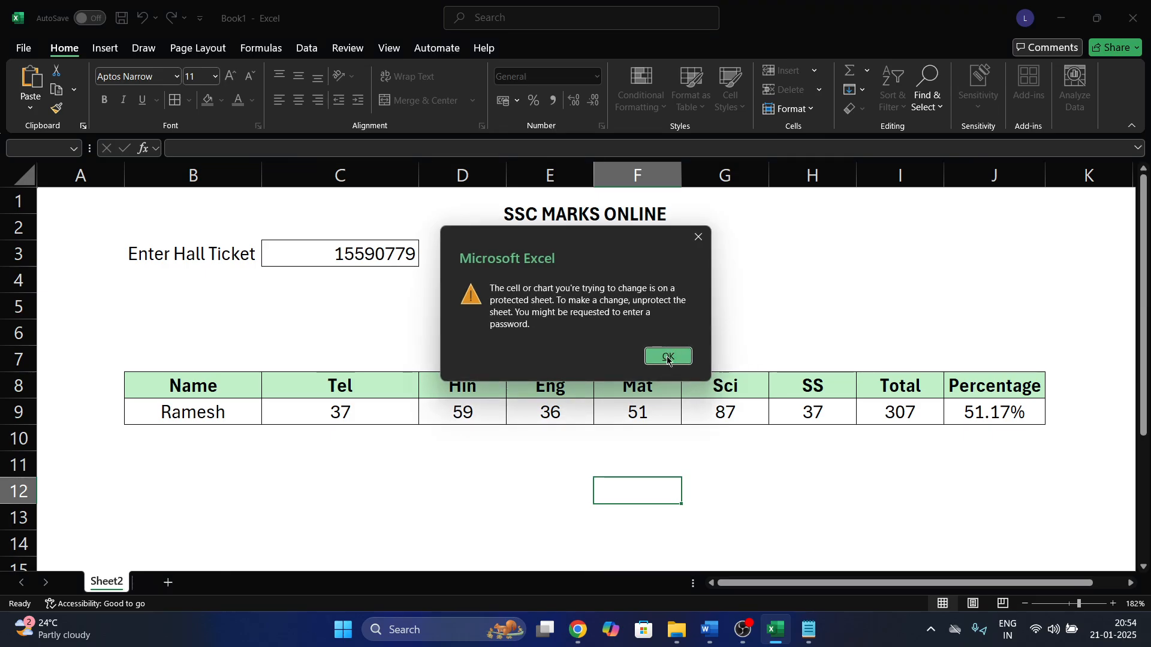
left_click(668, 356)
left_click(611, 396)
double_click(551, 412)
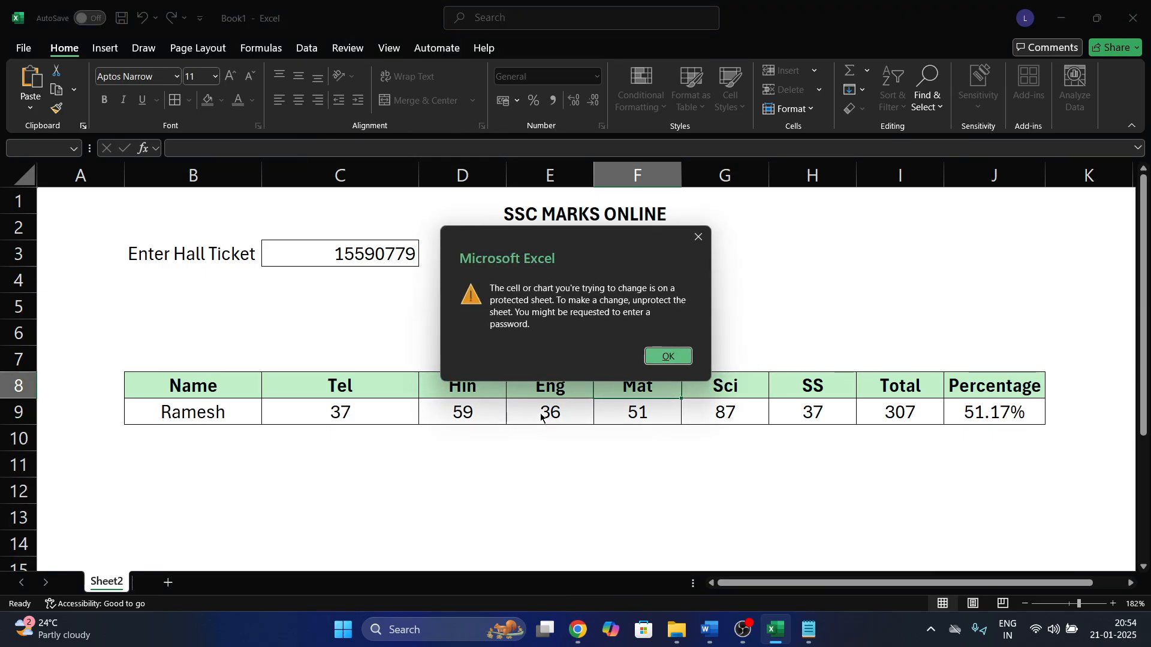
left_click(667, 356)
left_click(362, 422)
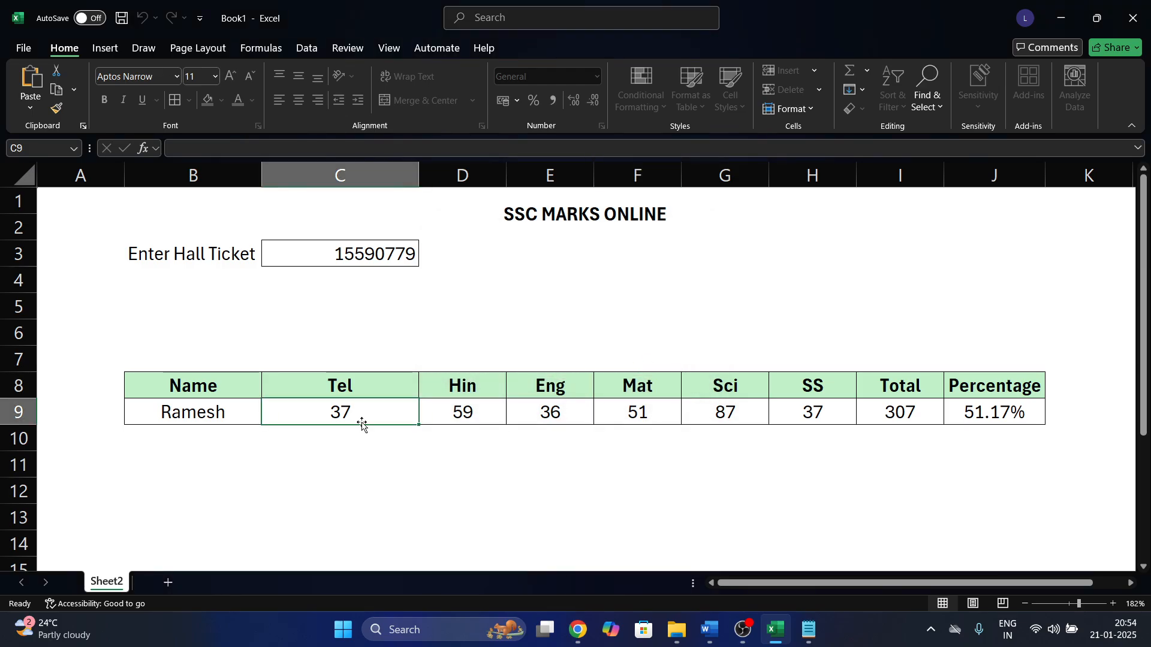
left_click(220, 418)
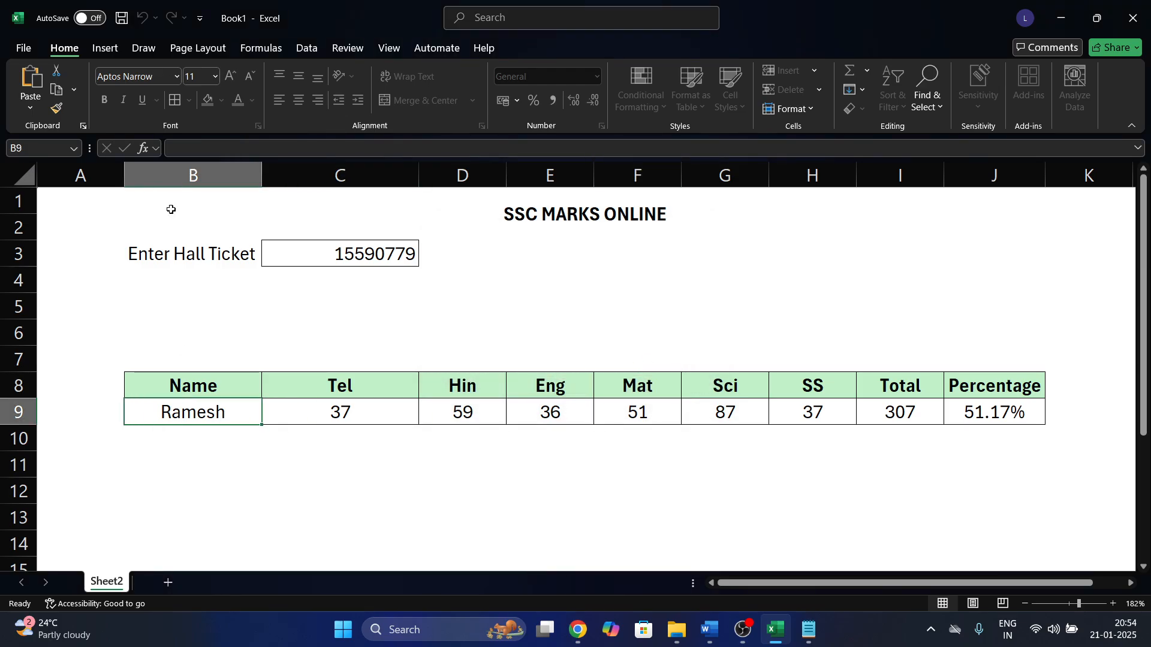
left_click(430, 425)
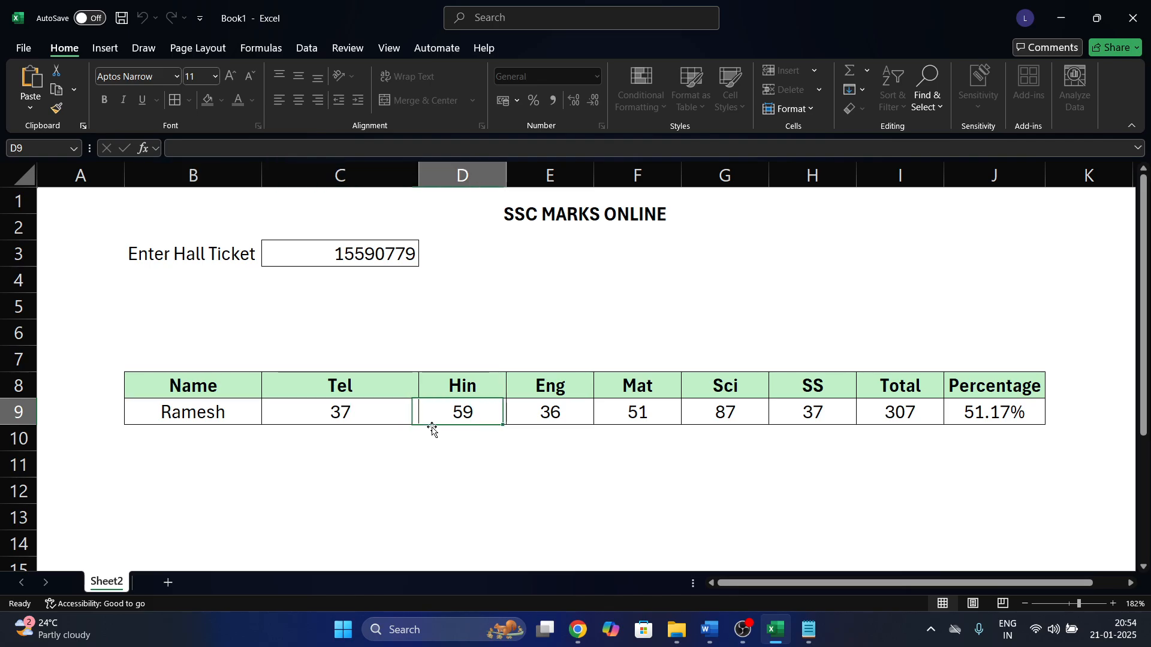
key("Right")
Confirm the Name result B9 and Tel mark C9 also refuse edits.
left_click(401, 256)
left_click(226, 412)
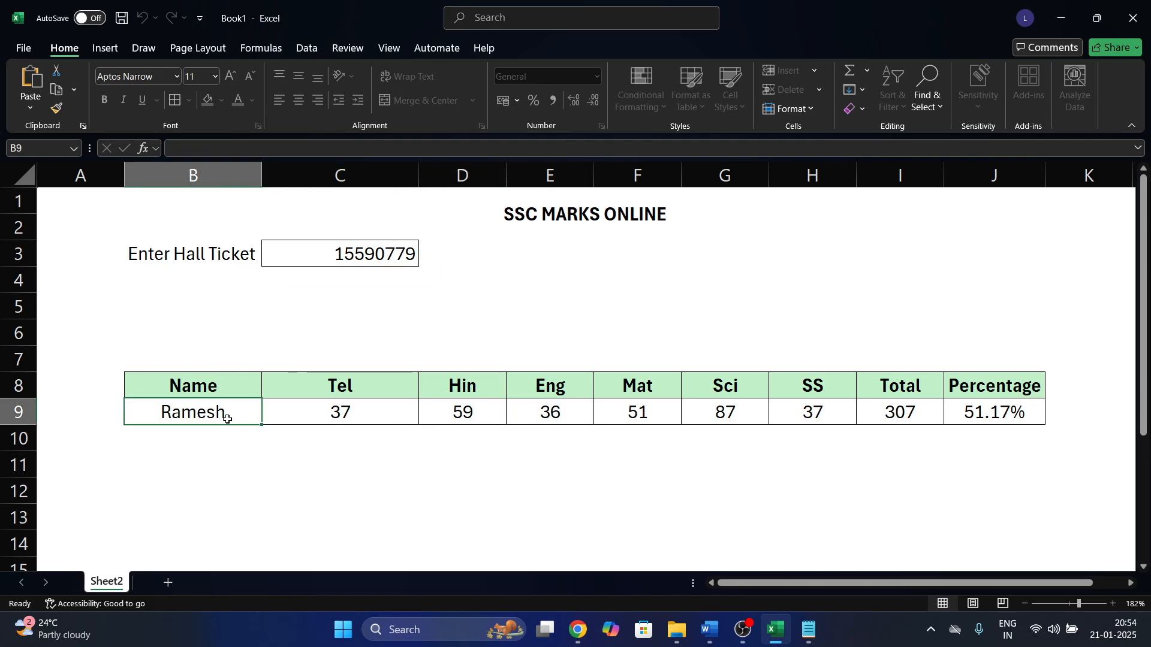
double_click(226, 418)
left_click(661, 356)
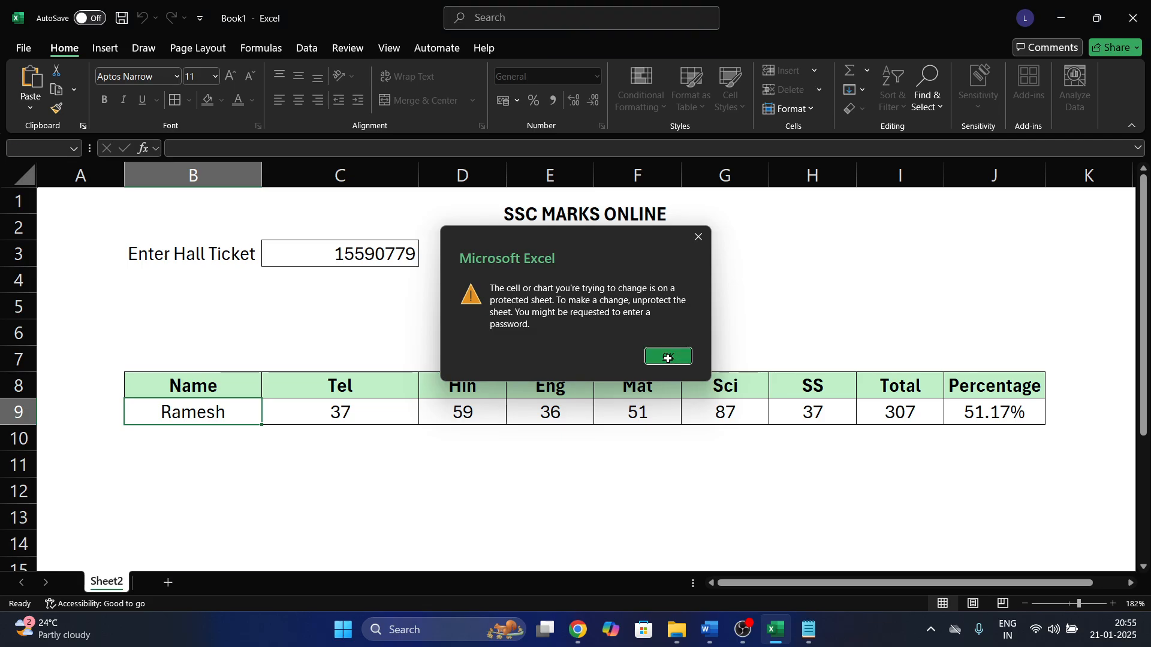
double_click(400, 406)
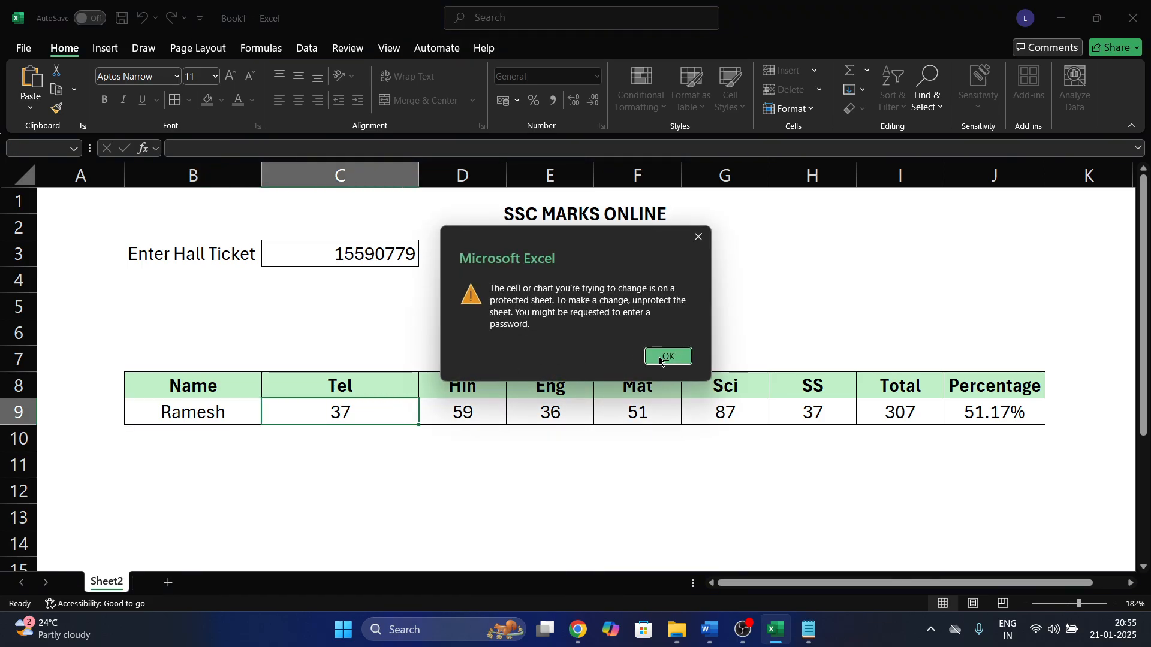
left_click(661, 357)
left_click(319, 252)
key("alt+Tab")
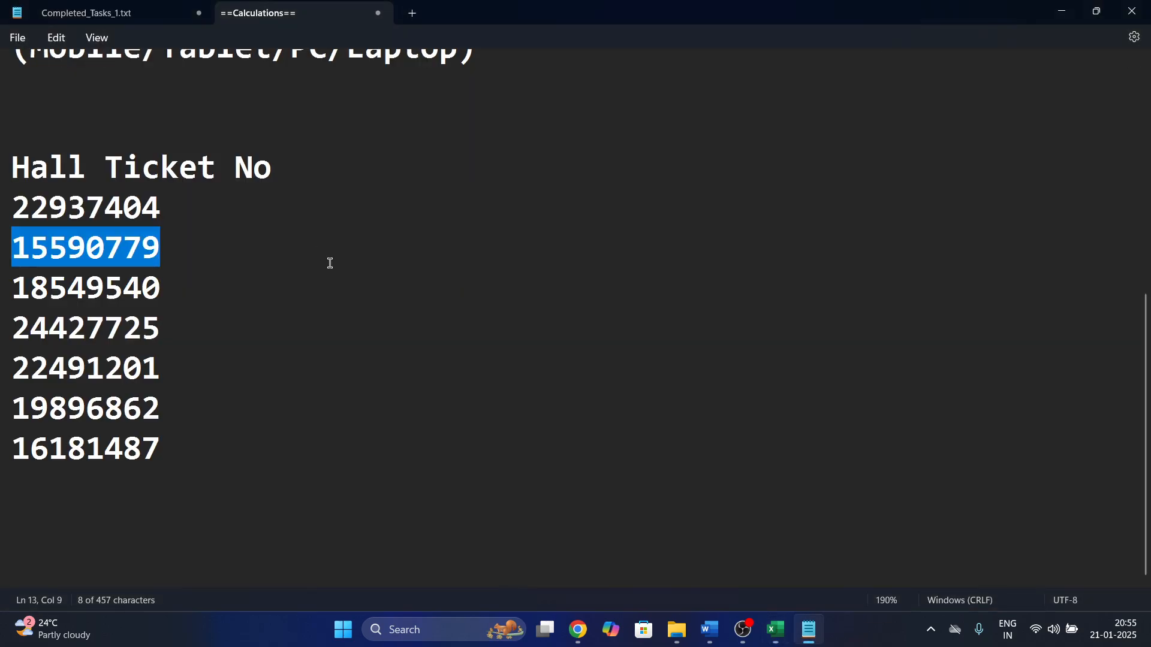
left_click_drag(193, 329, 1, 324)
key("ctrl+c")
key("alt+Tab")
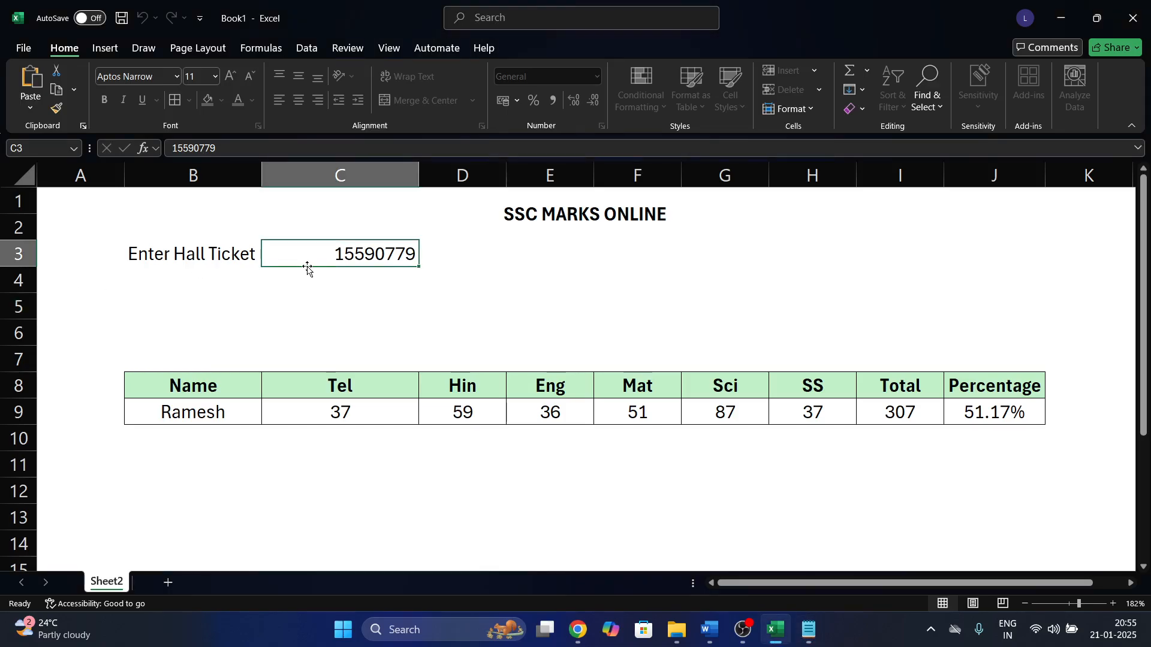
key("ctrl+v")
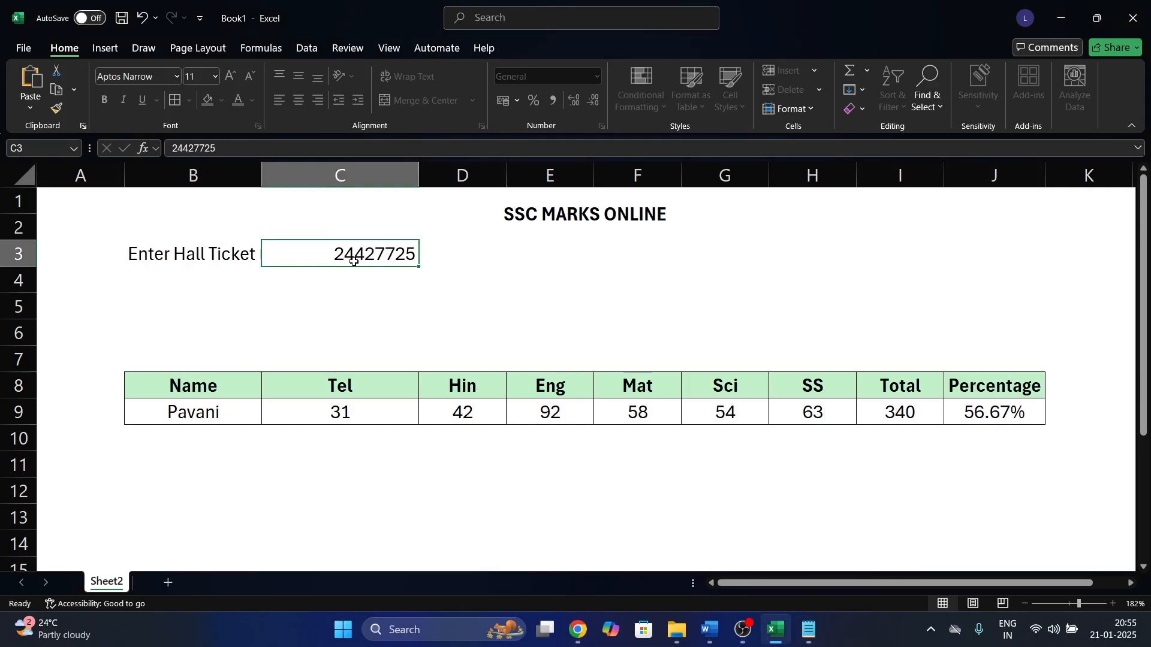
left_click(357, 303)
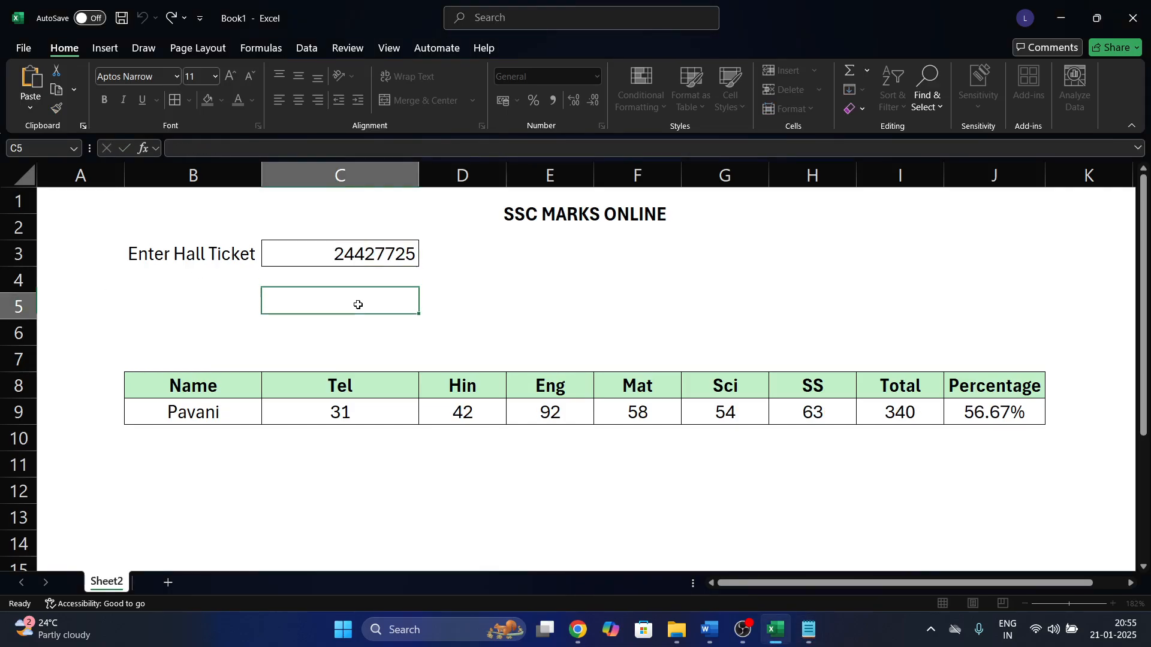
left_click(178, 242)
double_click(178, 242)
double_click(181, 248)
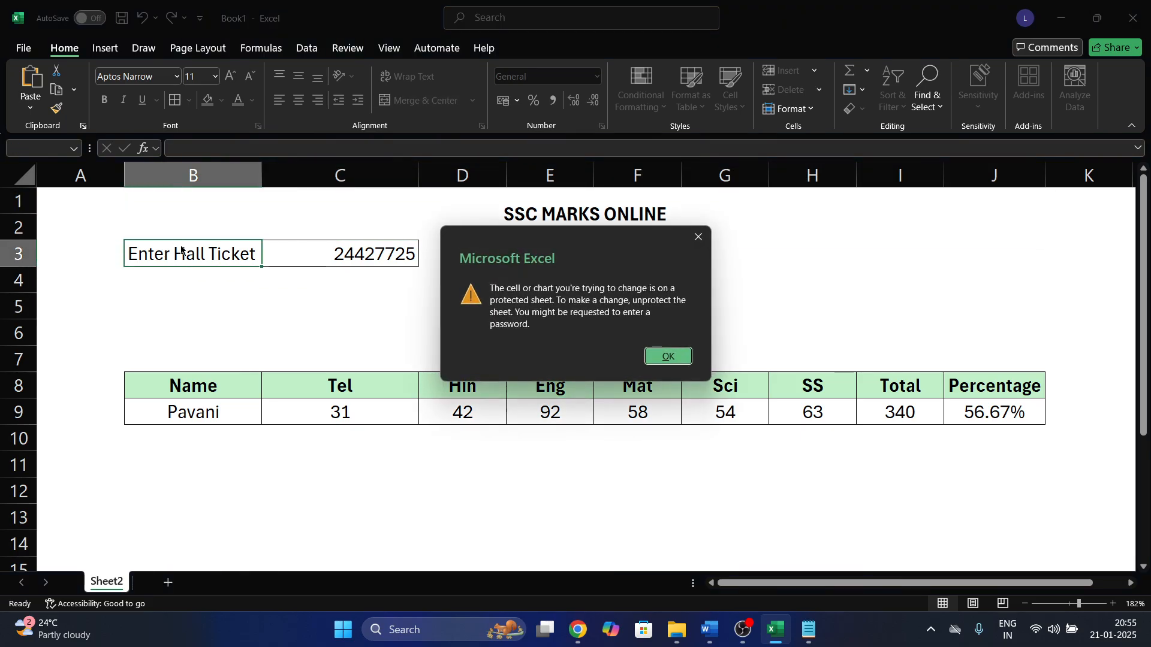
left_click(667, 356)
Confirm the SSC MARKS ONLINE title is also locked against editing.
left_click(661, 188)
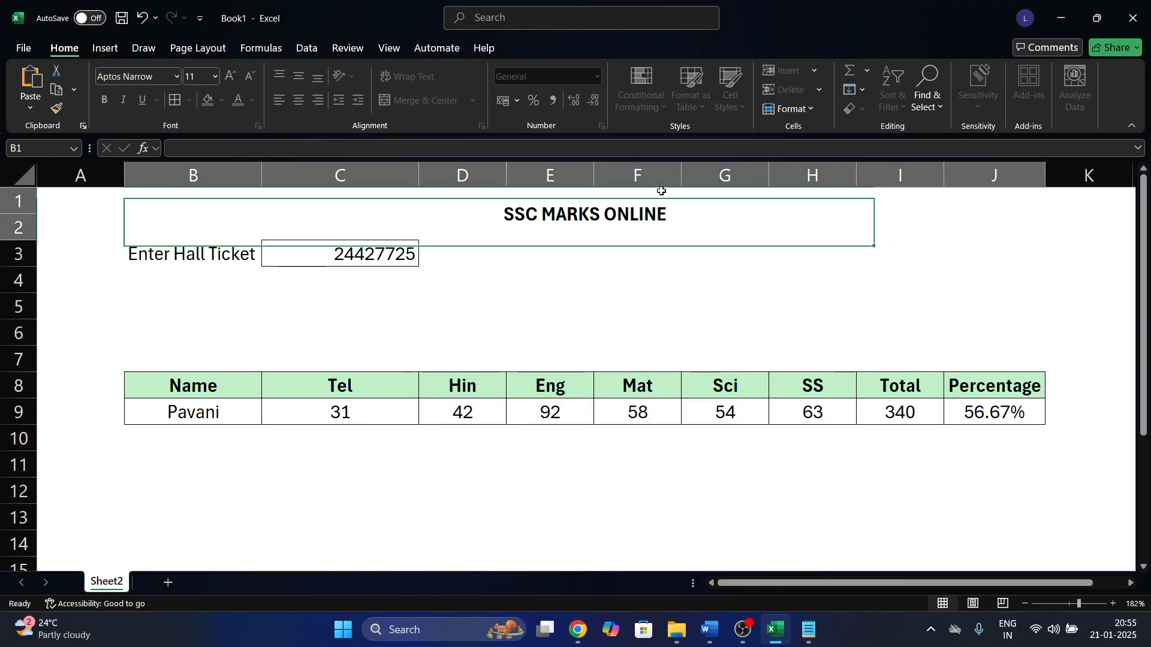
double_click(663, 193)
left_click(663, 357)
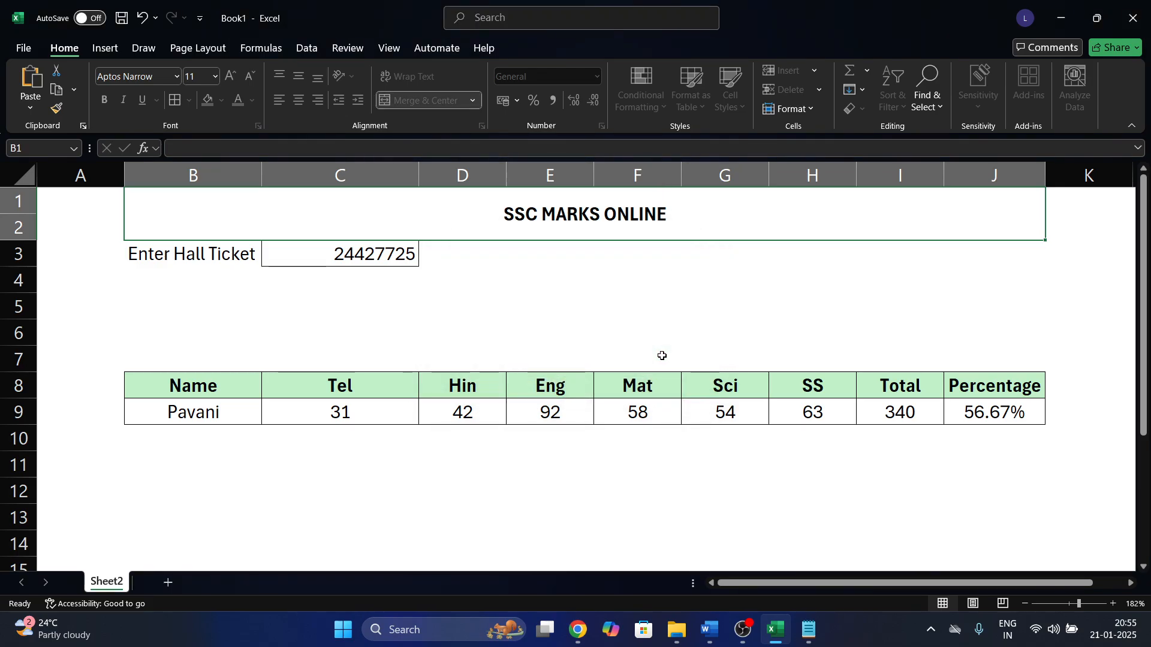
left_click(584, 341)
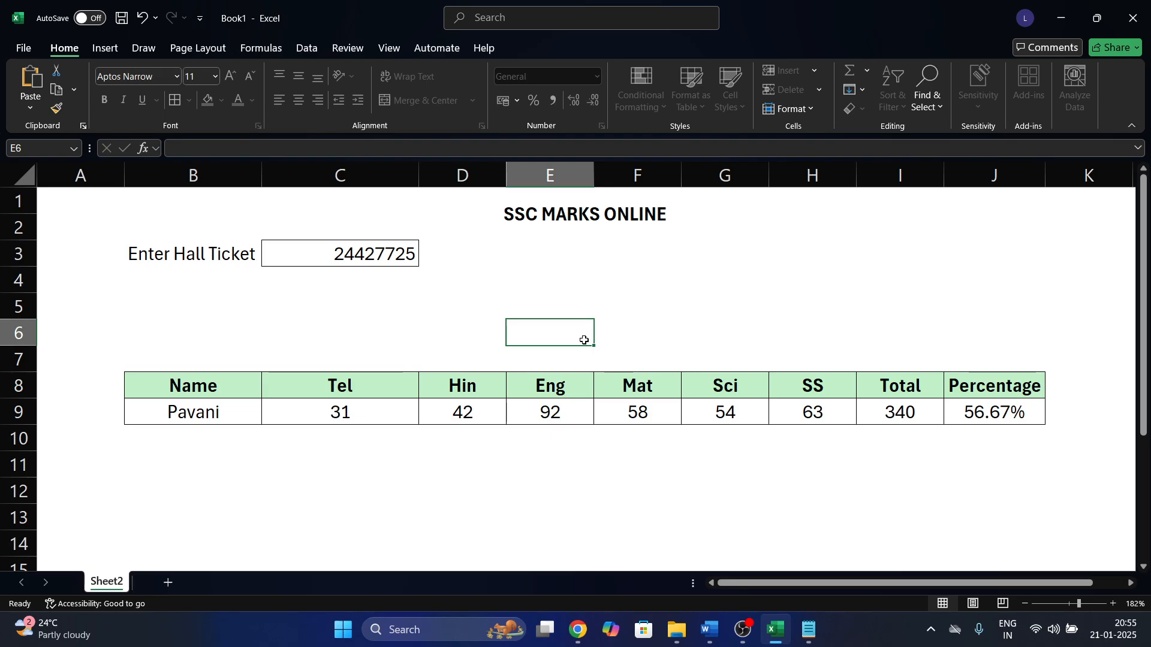
left_click(348, 49)
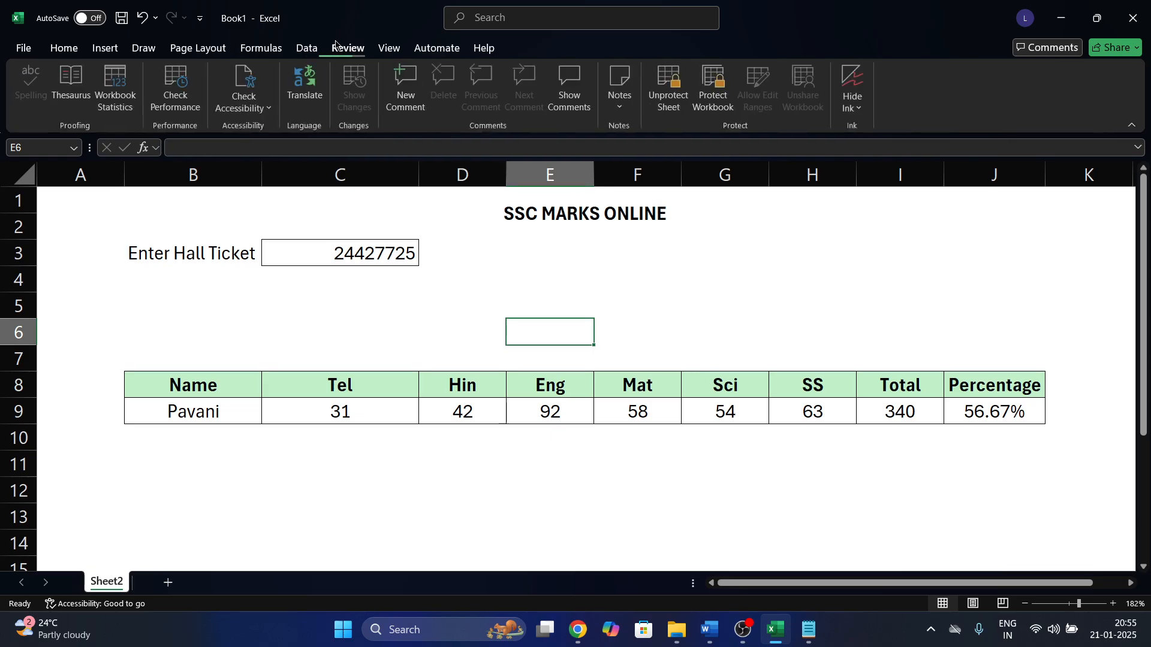
Unprotect Sheet2 by entering the sheet protection password.
left_click(666, 118)
type("1234")
key("Return")
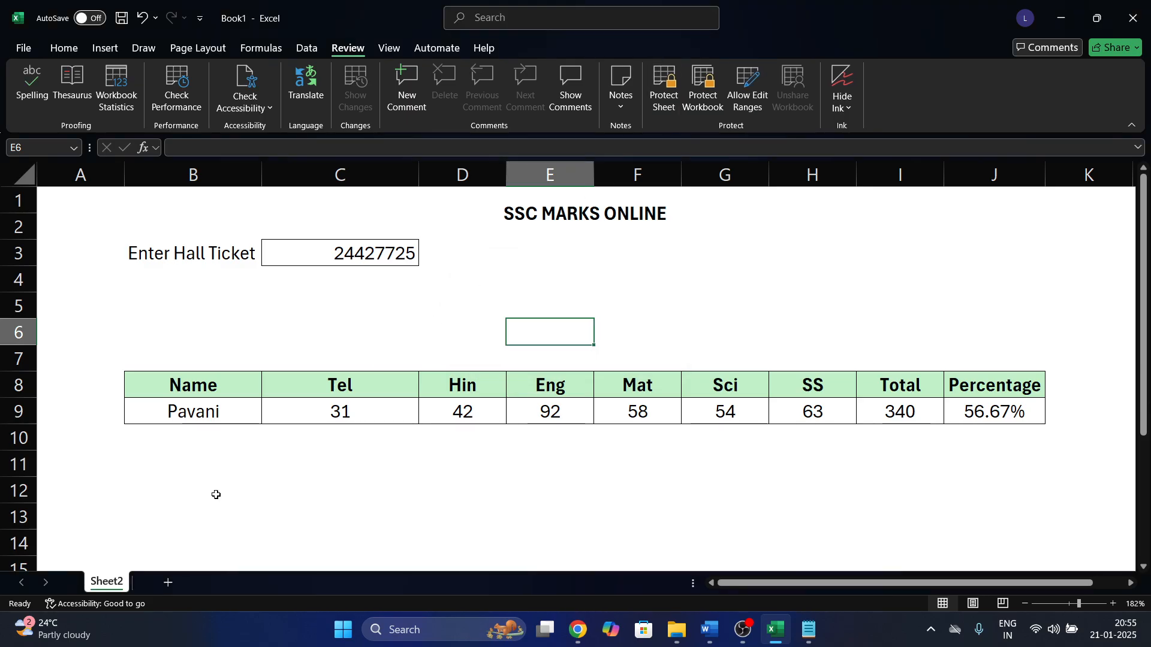
Unhide Sheet1 using the Alt+O, H, U shortcut.
key("alt+o")
key("h")
key("u")
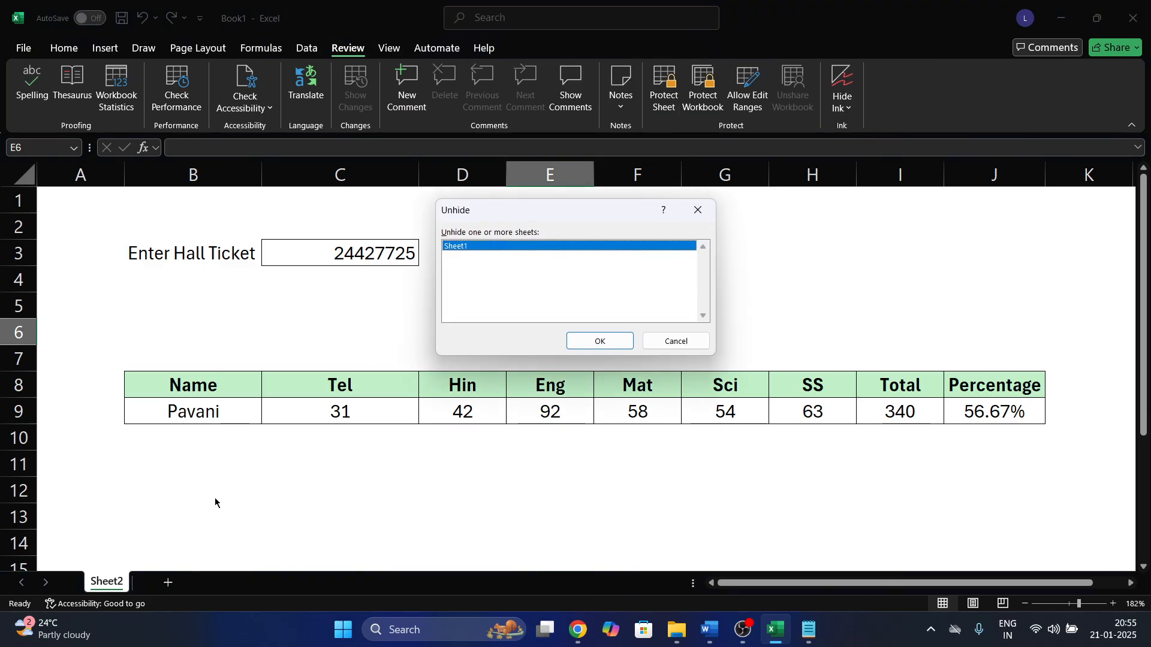
key("Return")
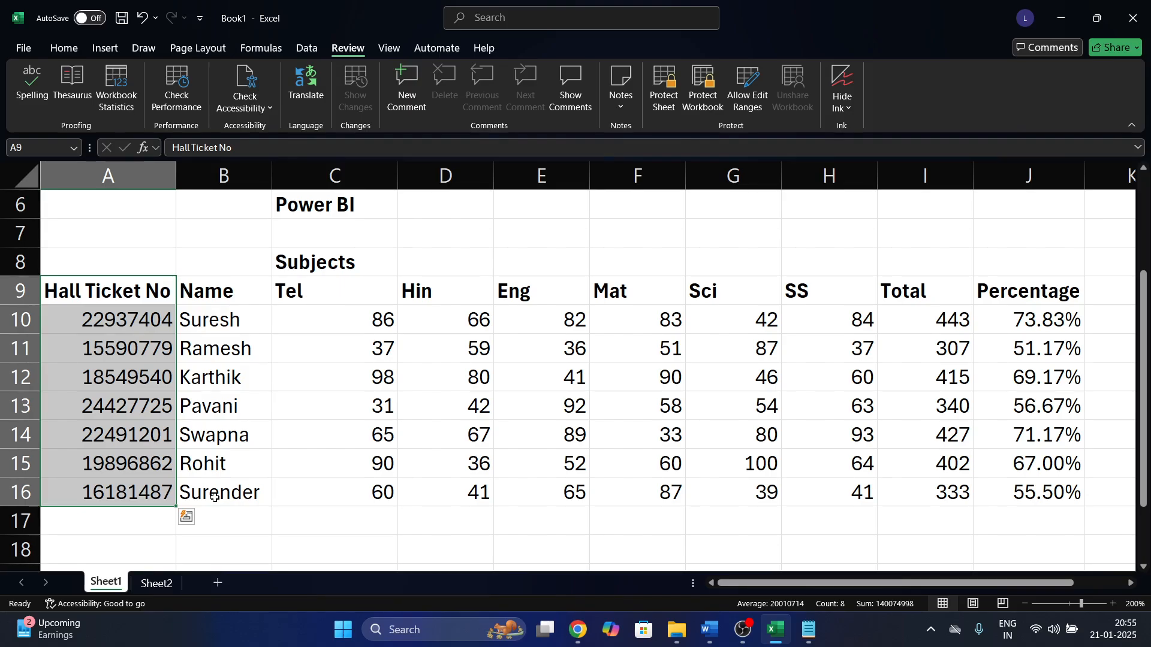
On Sheet2, inspect the IFERROR/VLOOKUP formulas in Name cell B9 and Tel cell C9.
left_click(154, 583)
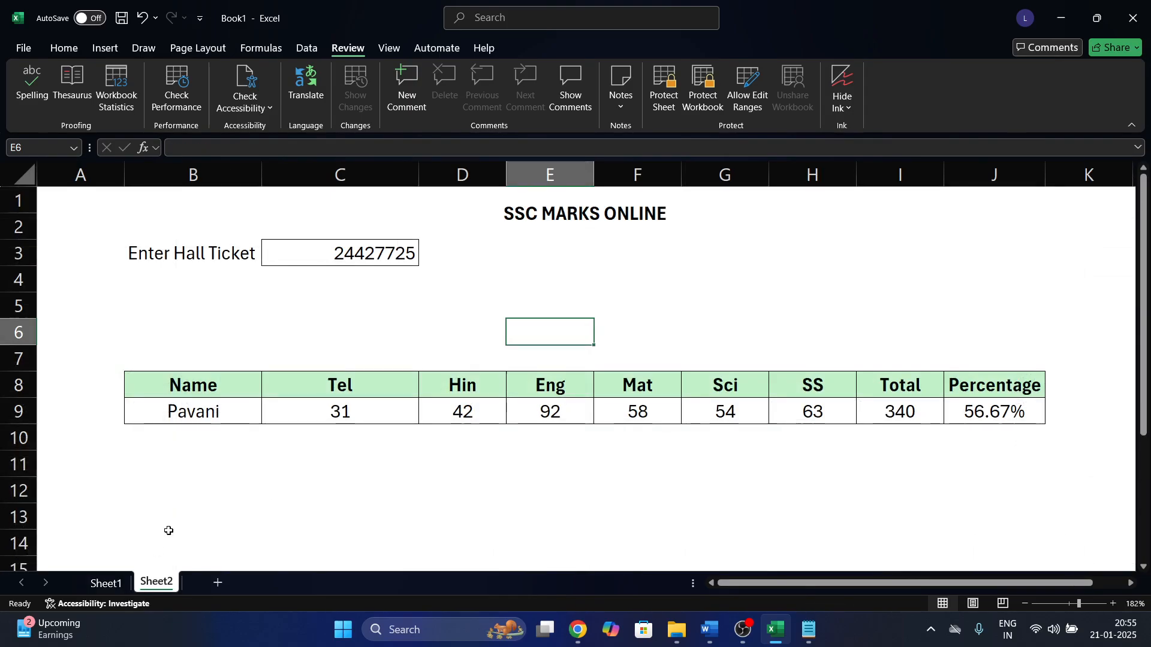
left_click(218, 417)
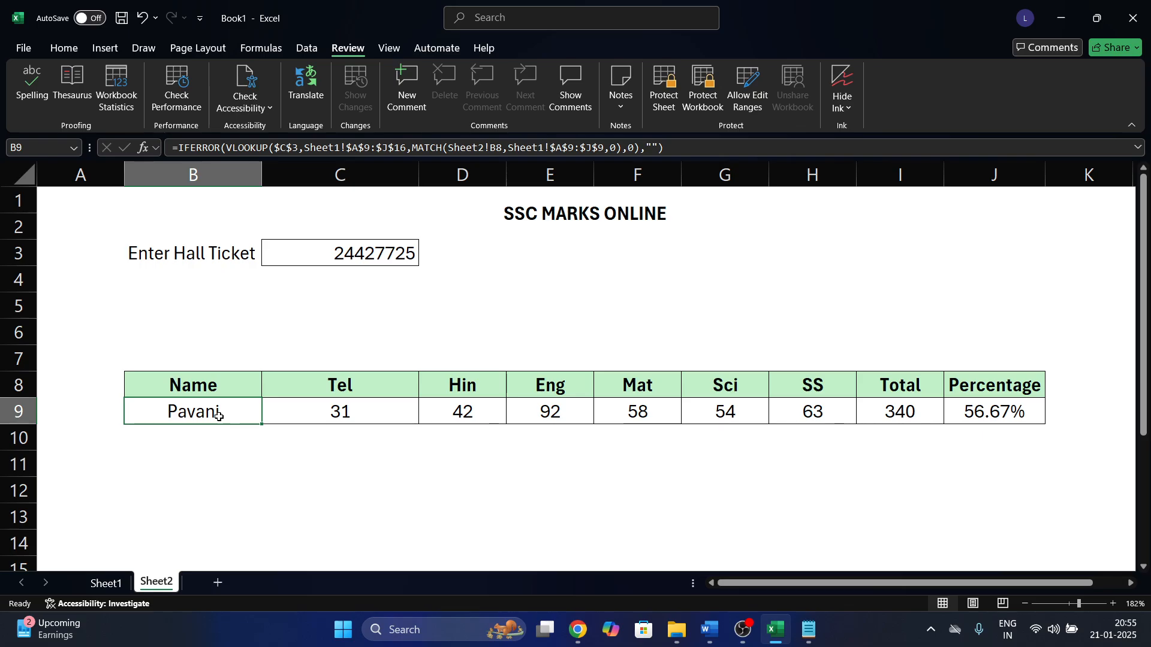
double_click(219, 416)
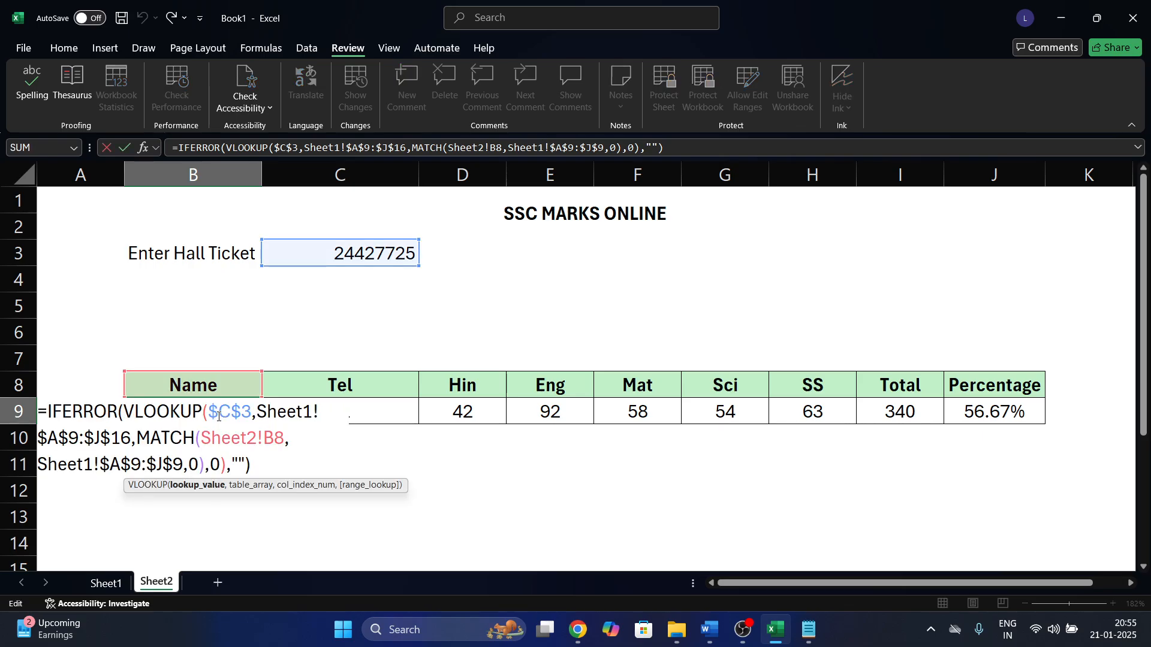
key("Escape")
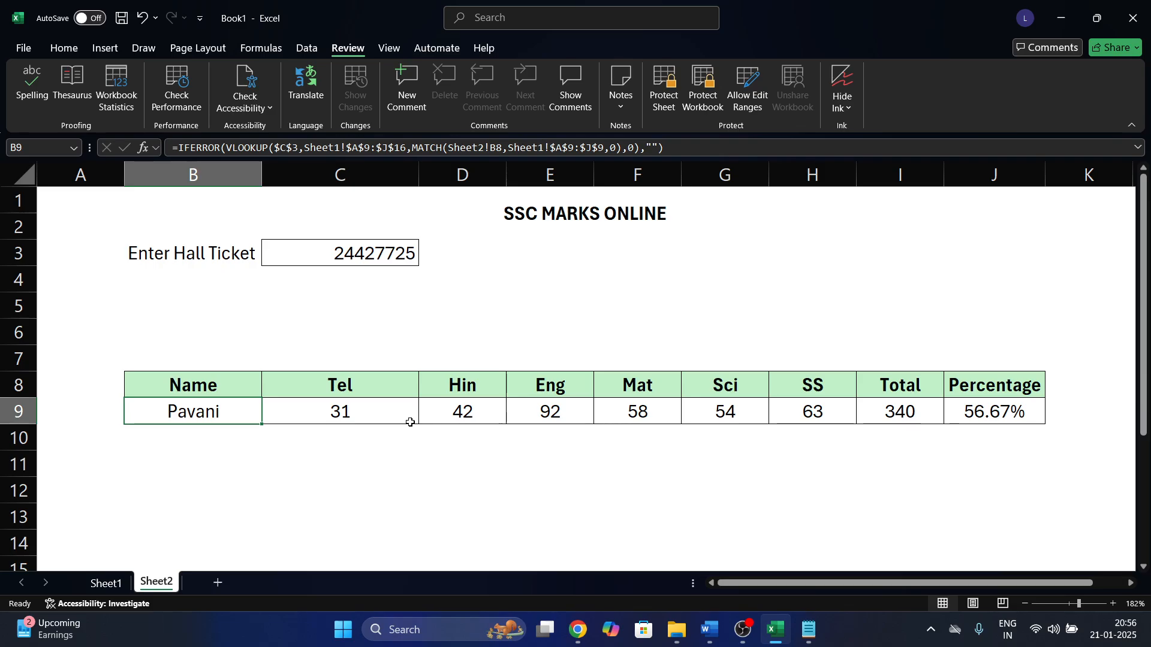
left_click(410, 422)
left_click(443, 443)
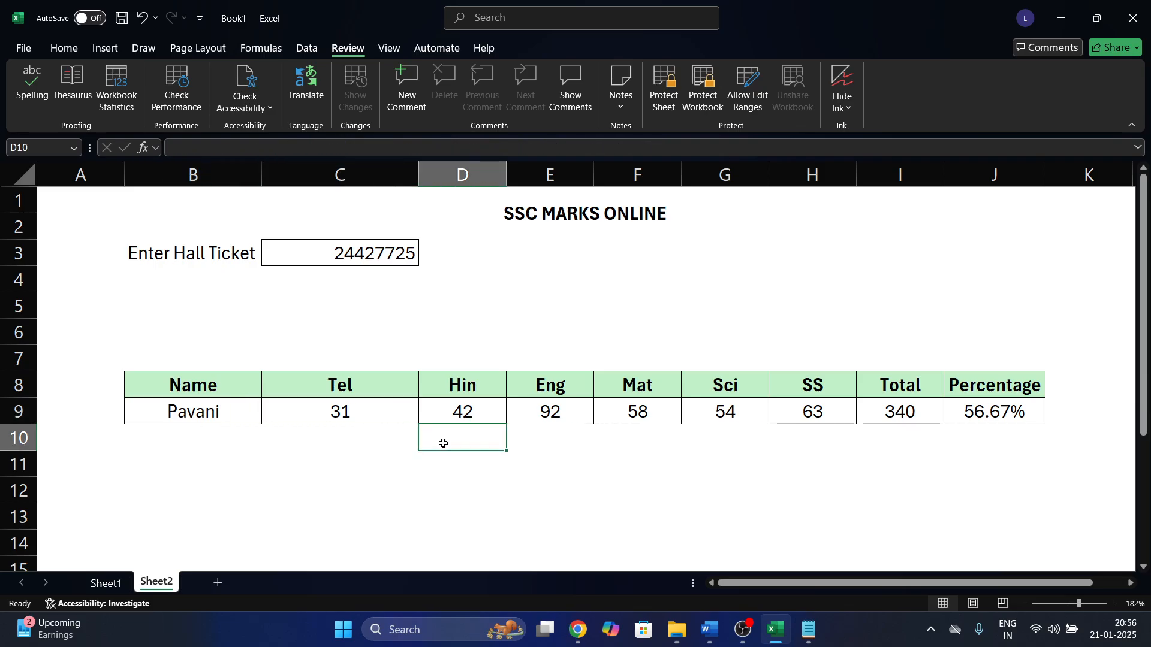
Select empty cells C10, C5 and B4 on Sheet2, then switch to Sheet1's marks table.
left_click(376, 427)
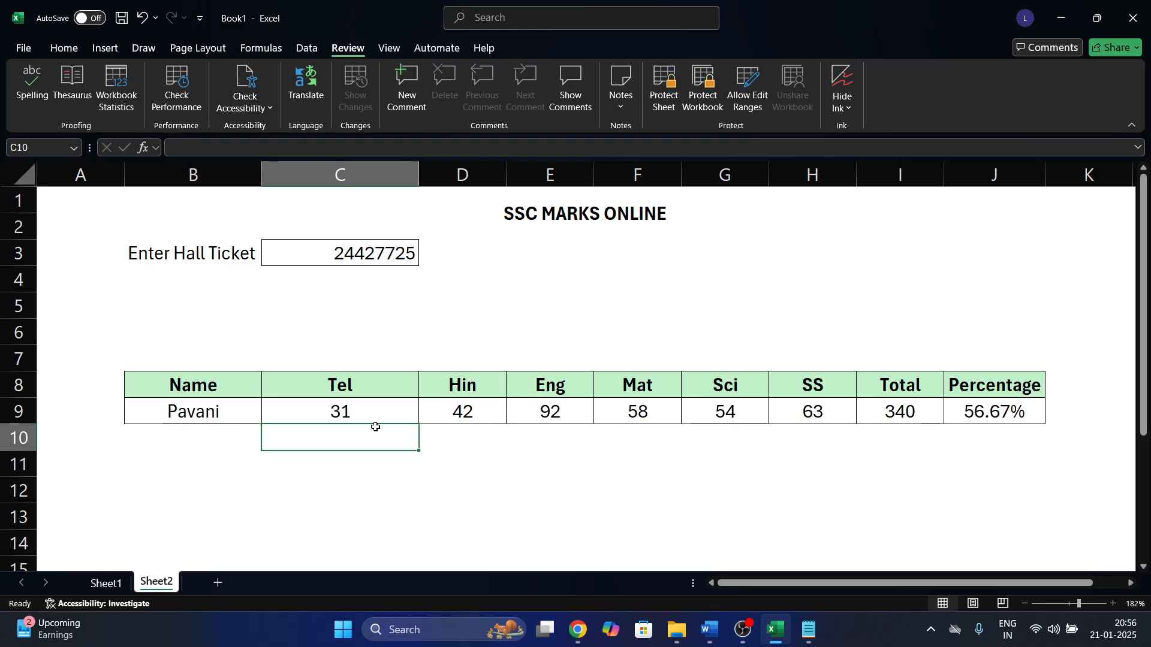
left_click(349, 305)
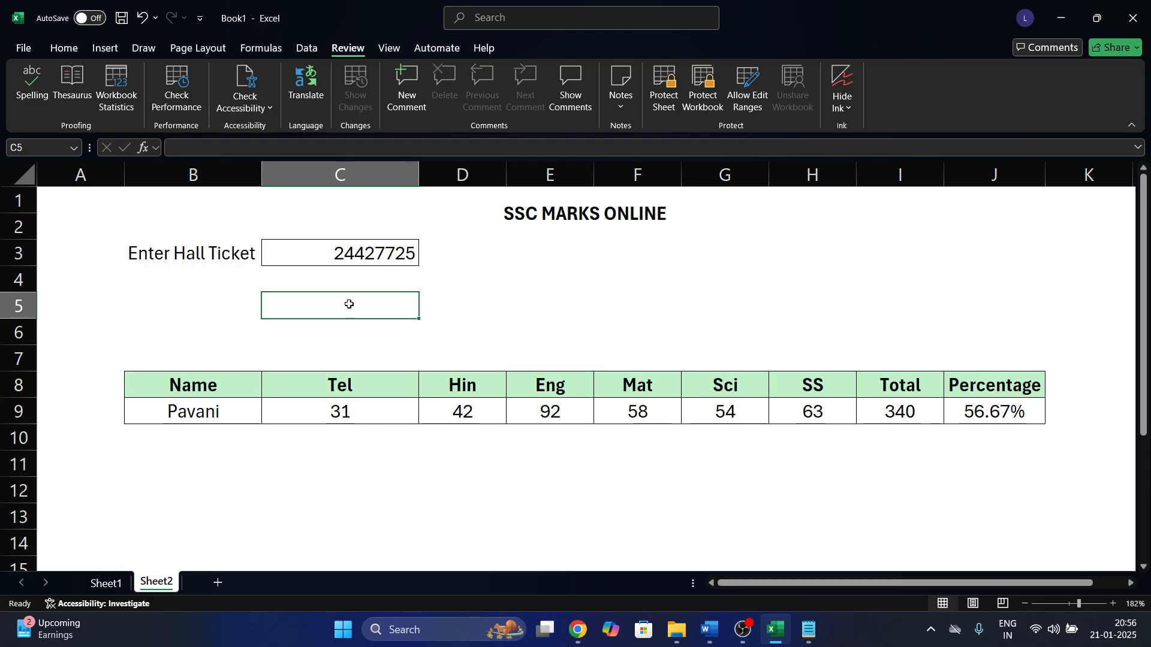
left_click(204, 278)
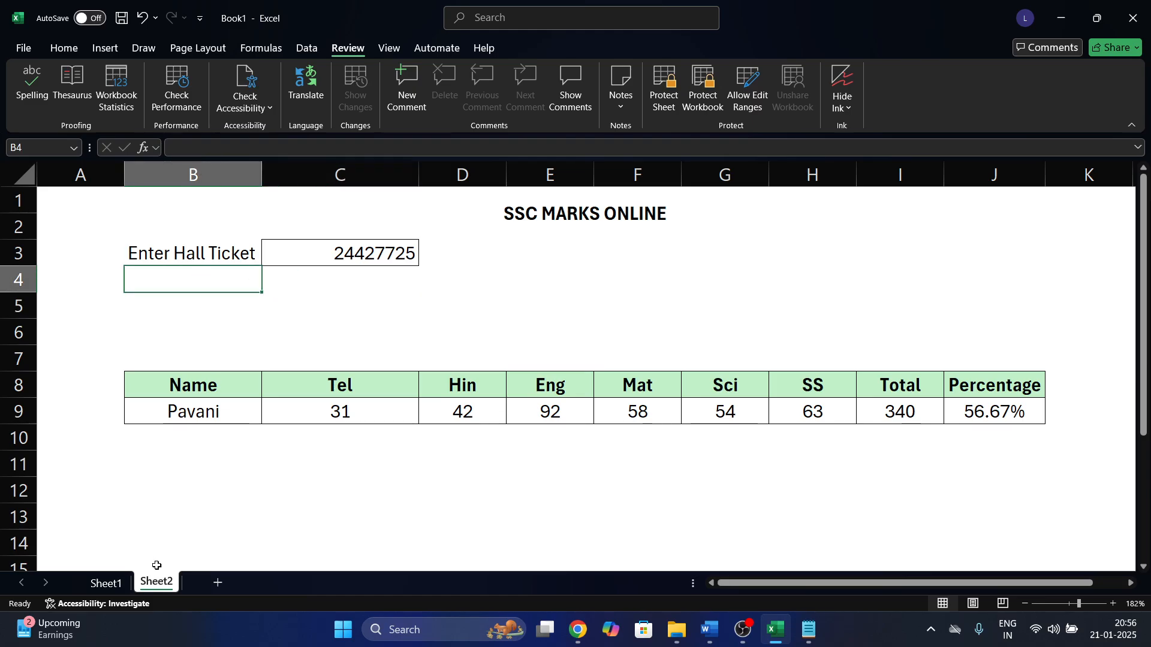
left_click(108, 582)
left_click(267, 525)
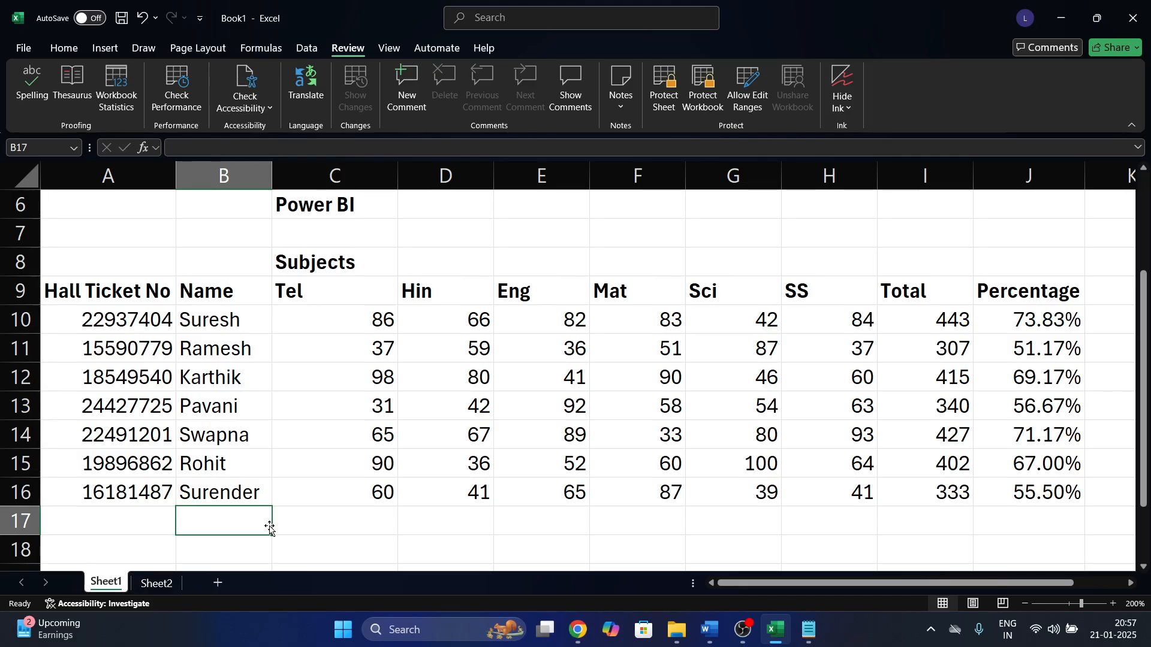
left_click(393, 419)
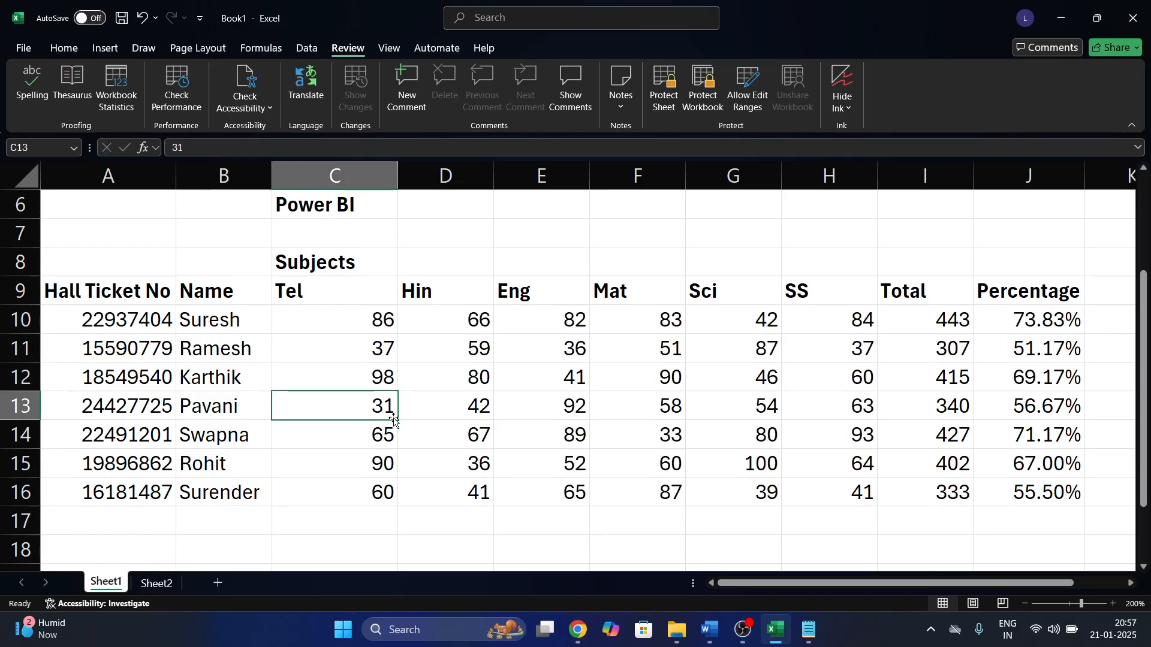
left_click(399, 298)
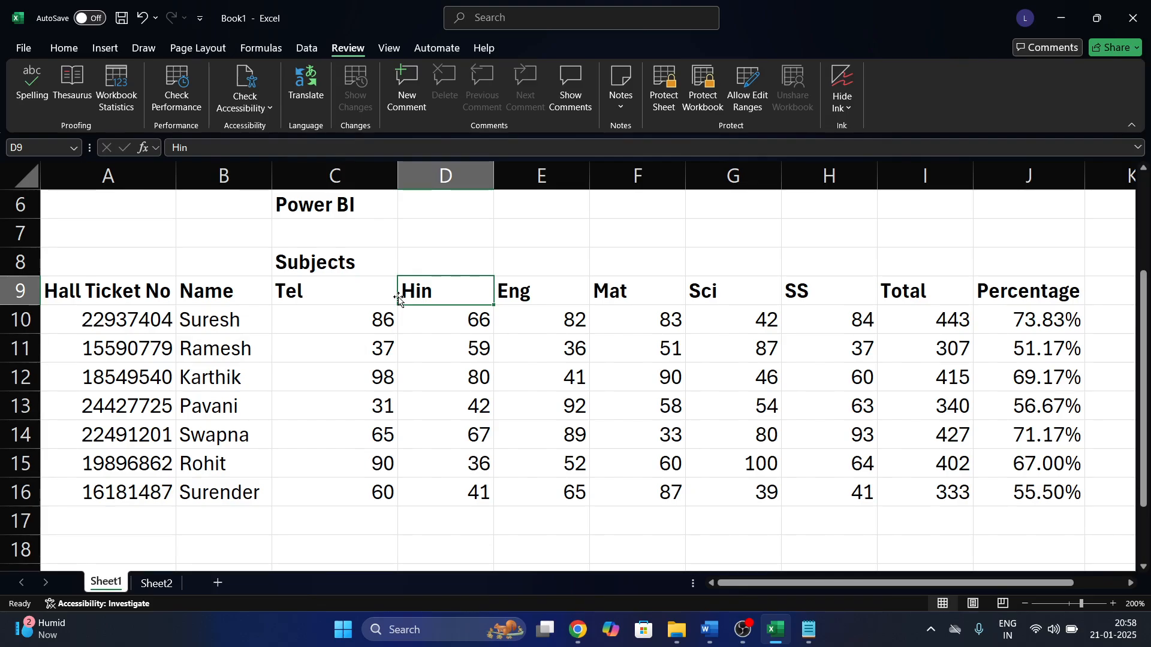
left_click(434, 407)
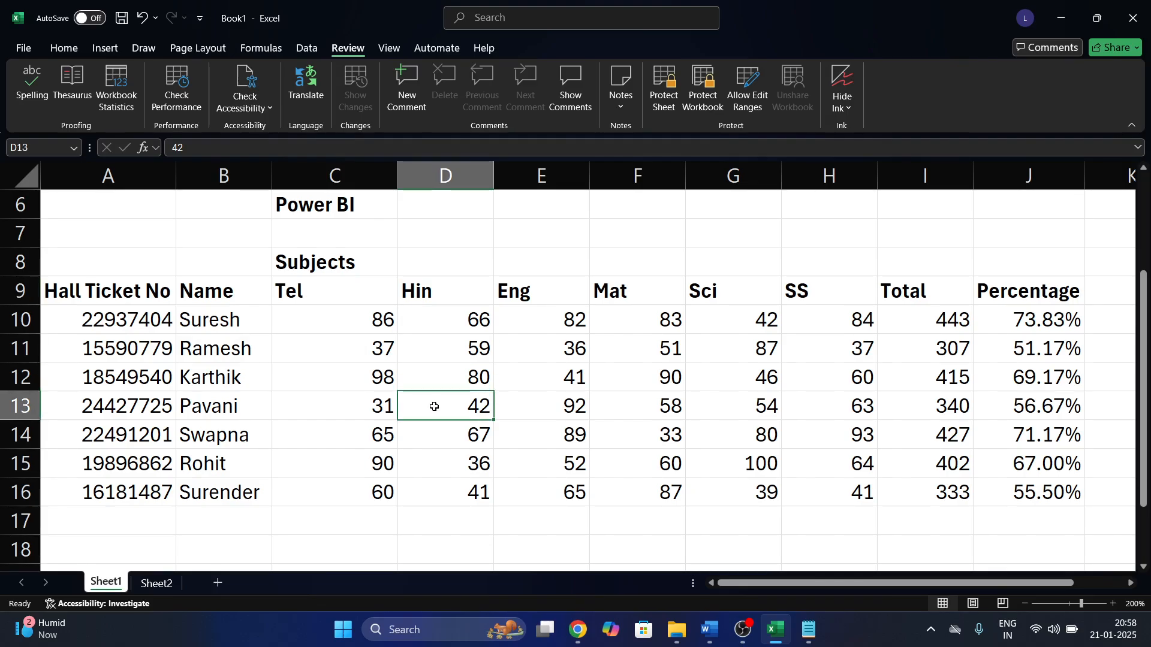
left_click(601, 511)
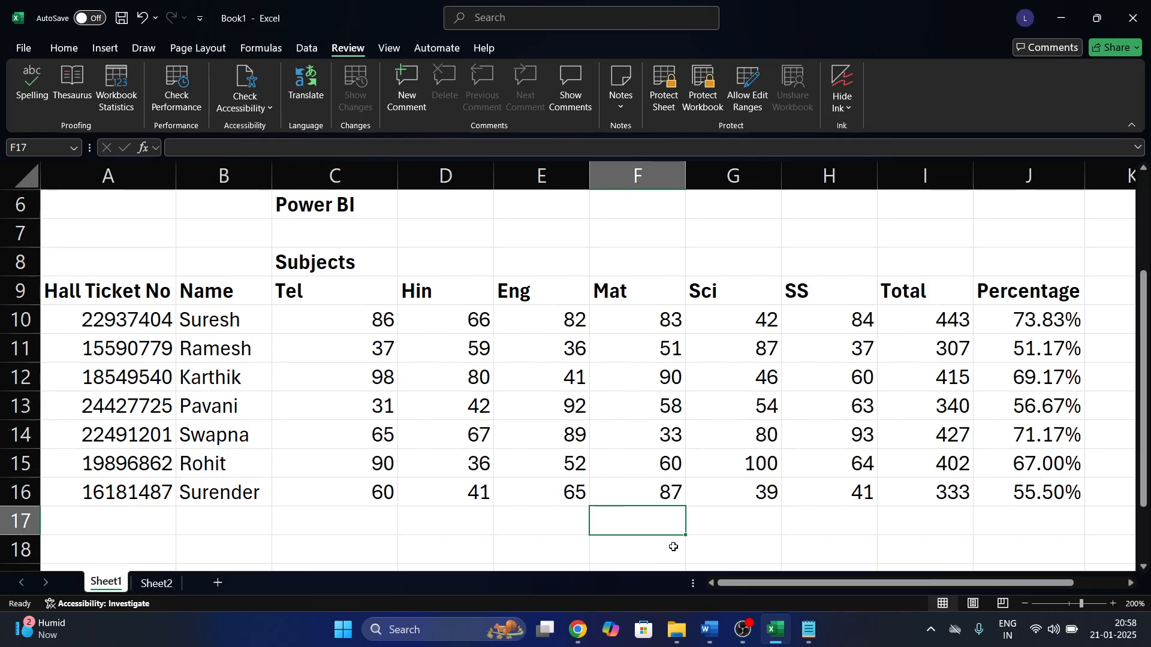